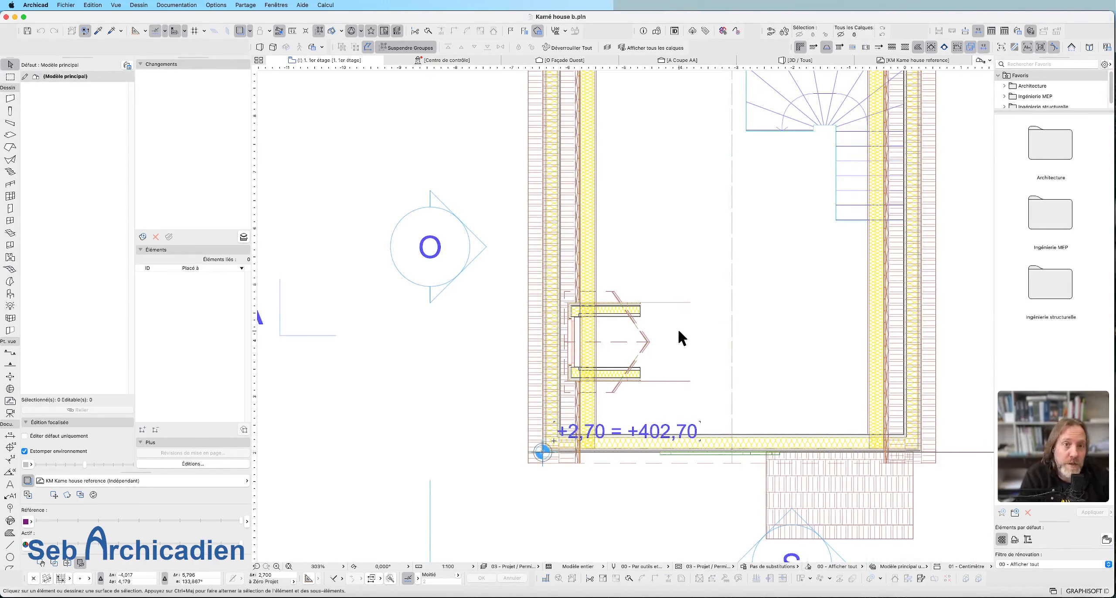
{"action": "left_click_drag", "start_coordinate": [631, 325], "coordinate": [498, 290]}
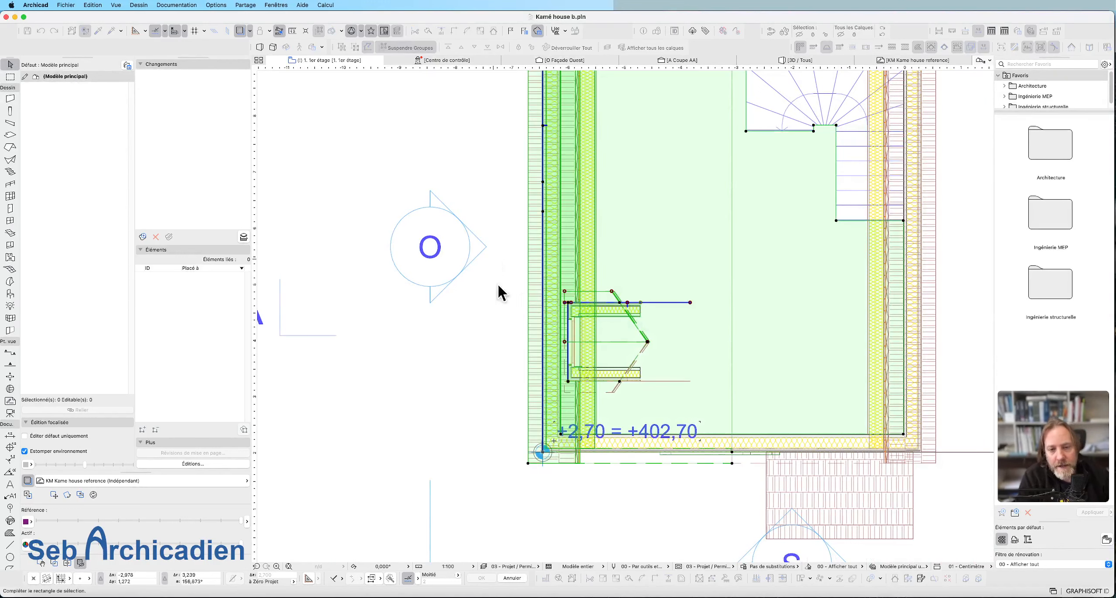
{"action": "key", "text": "Escape"}
{"action": "scroll", "coordinate": [726, 385], "scroll_direction": "up", "scroll_amount": 3}
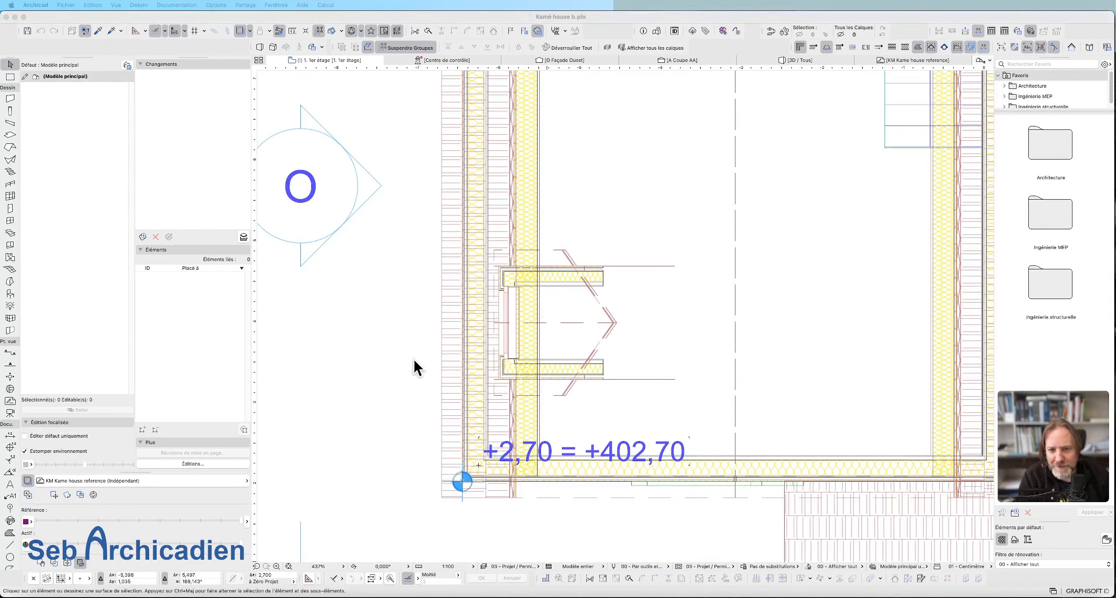
{"action": "left_click", "coordinate": [687, 355]}
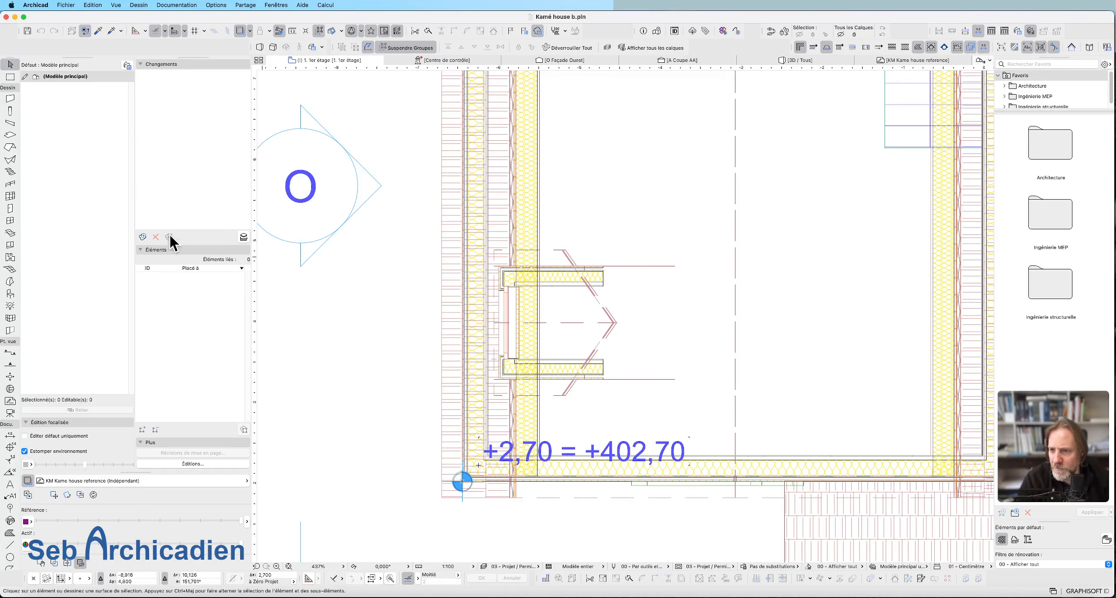
{"action": "left_click", "coordinate": [8, 78]}
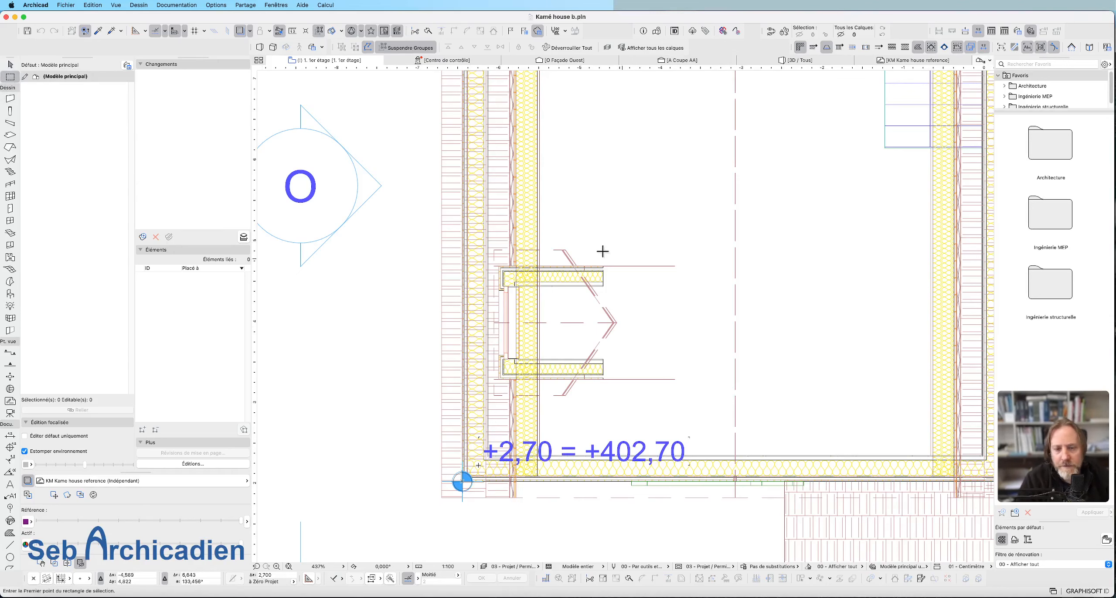
{"action": "scroll", "coordinate": [602, 252], "scroll_direction": "down", "scroll_amount": 5}
{"action": "scroll", "coordinate": [553, 277], "scroll_direction": "up", "scroll_amount": 7}
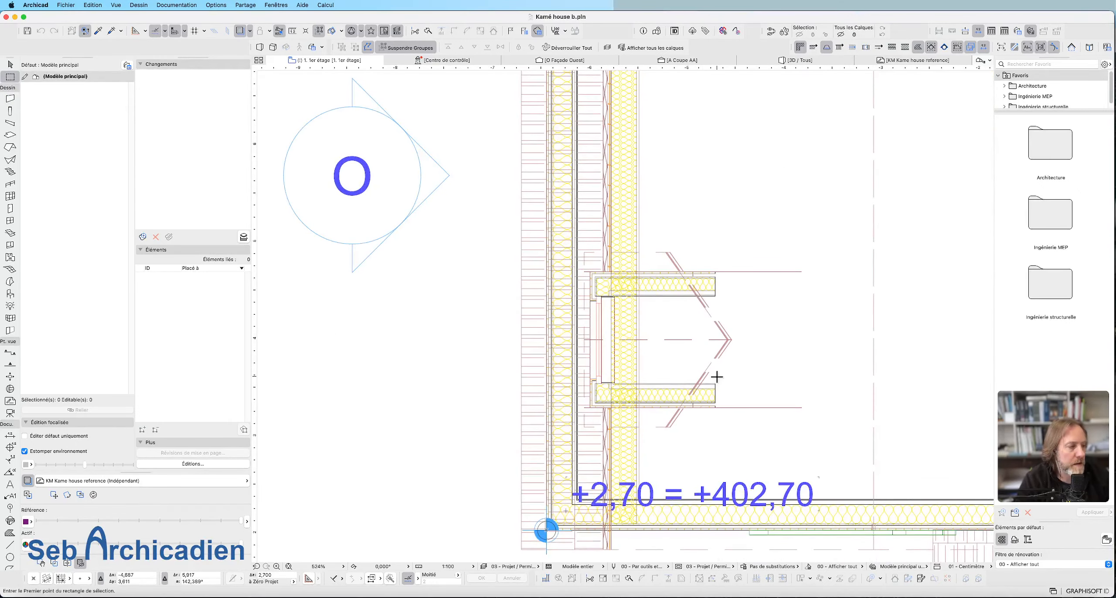
{"action": "scroll", "coordinate": [676, 298], "scroll_direction": "down", "scroll_amount": 5}
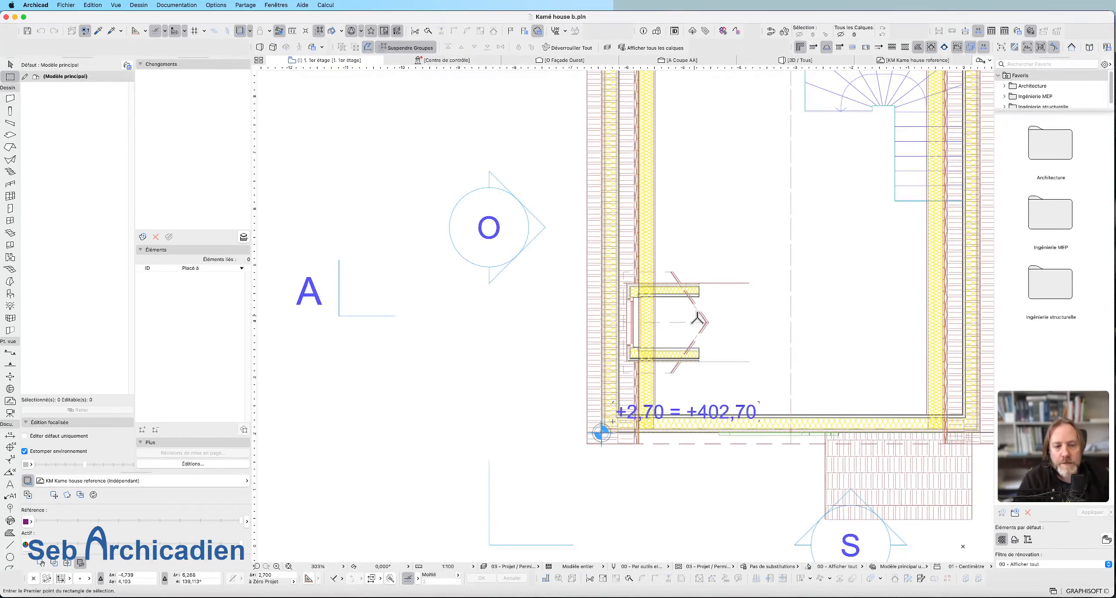
{"action": "scroll", "coordinate": [696, 320], "scroll_direction": "up", "scroll_amount": 5}
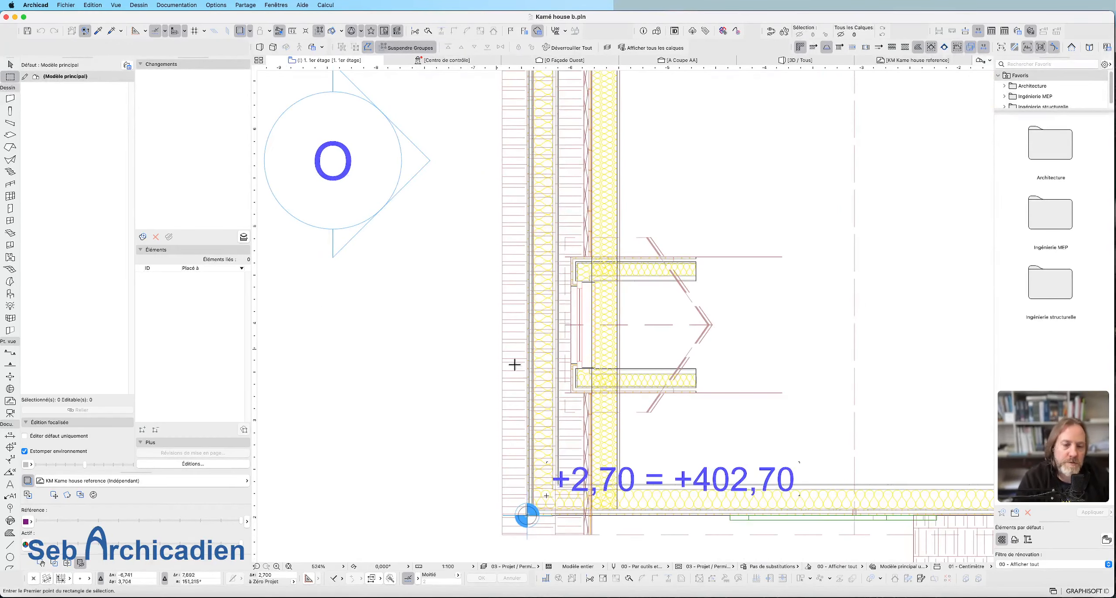
{"action": "scroll", "coordinate": [438, 219], "scroll_direction": "down", "scroll_amount": 5}
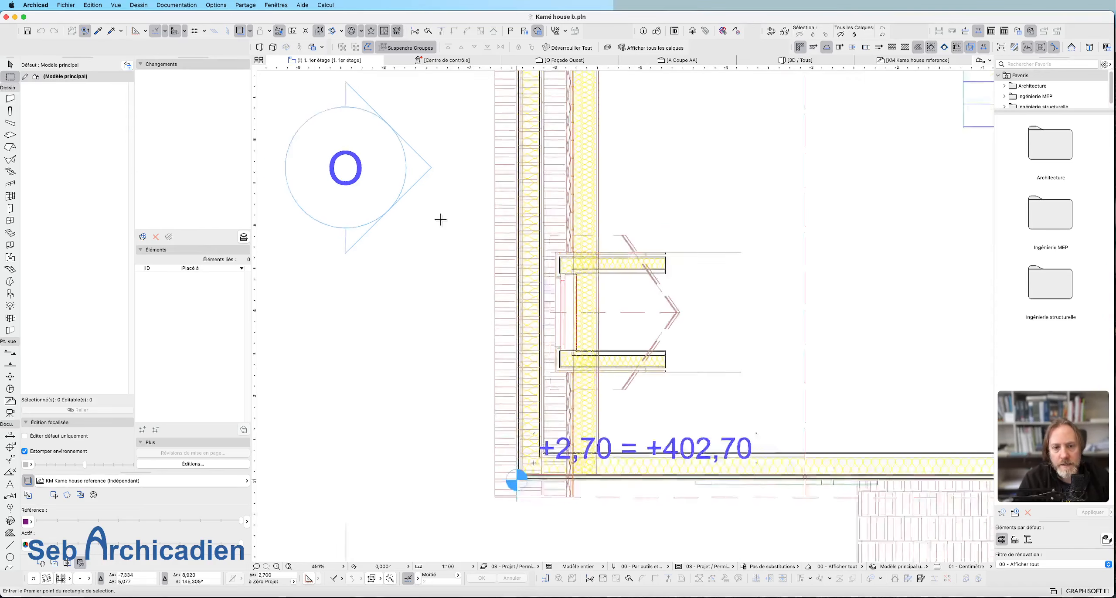
{"action": "left_click", "coordinate": [10, 64]}
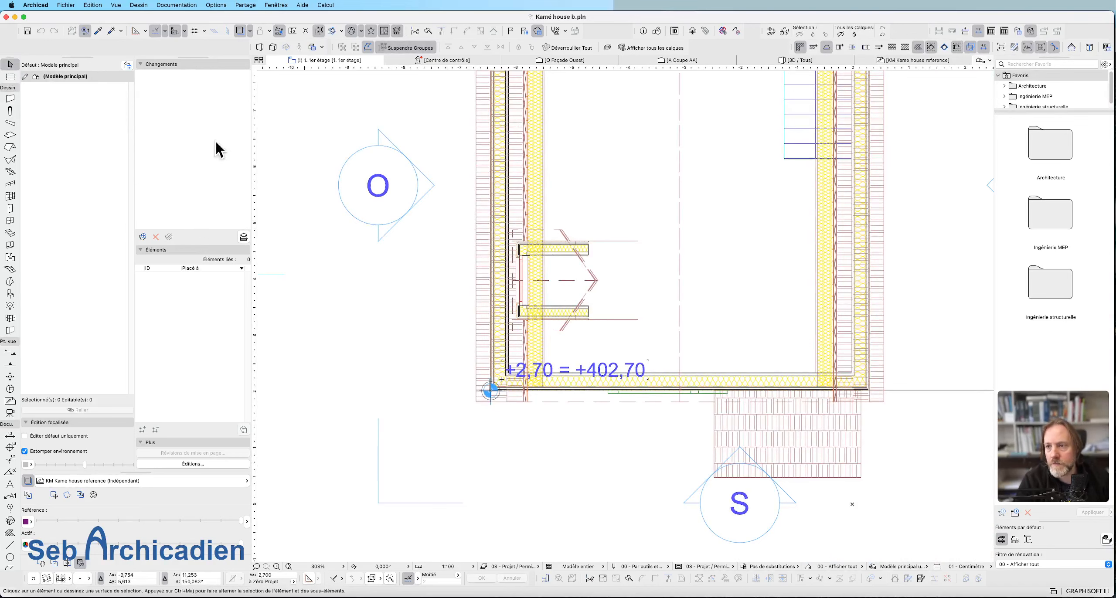
{"action": "left_click", "coordinate": [10, 78]}
{"action": "scroll", "coordinate": [635, 299], "scroll_direction": "down", "scroll_amount": 5}
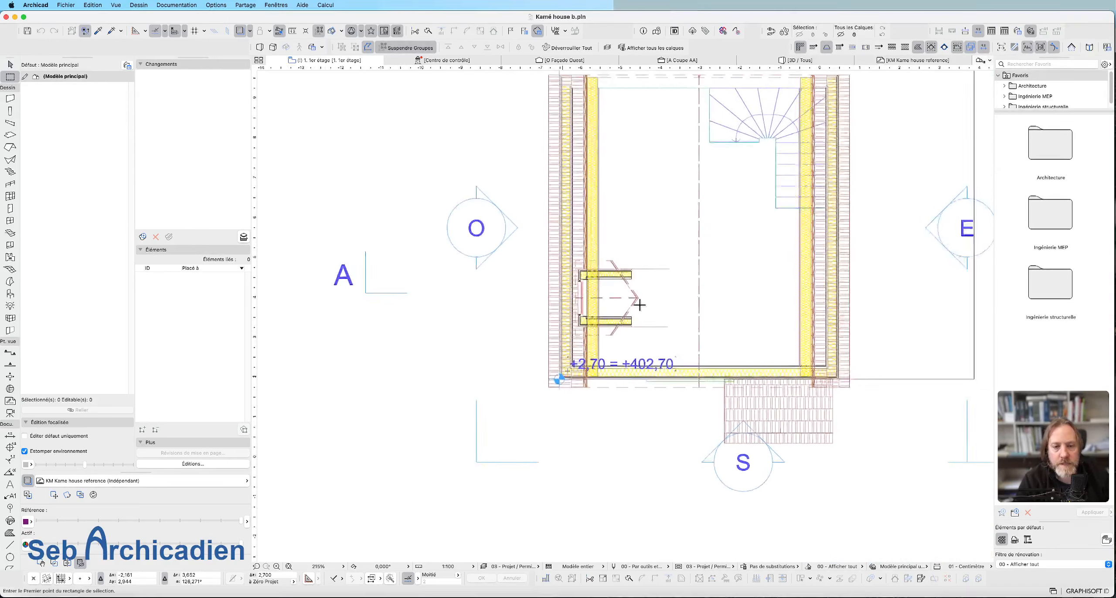
{"action": "scroll", "coordinate": [449, 192], "scroll_direction": "up", "scroll_amount": 6}
{"action": "left_click", "coordinate": [450, 194]}
{"action": "key", "text": "Escape"}
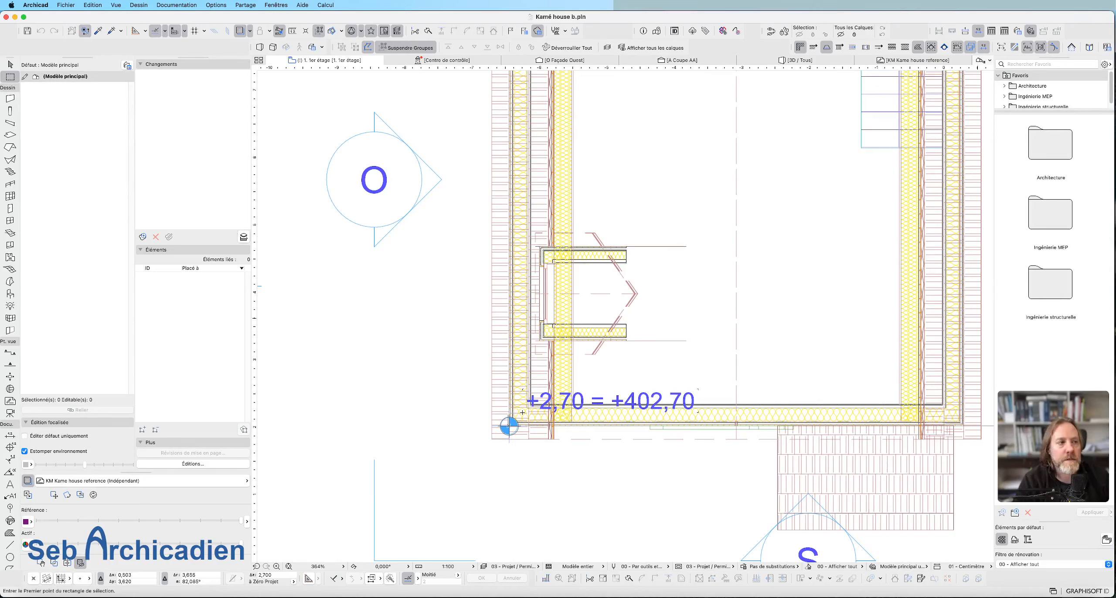
Apply the Vidéo work environment profile.
{"action": "left_click", "coordinate": [216, 5]}
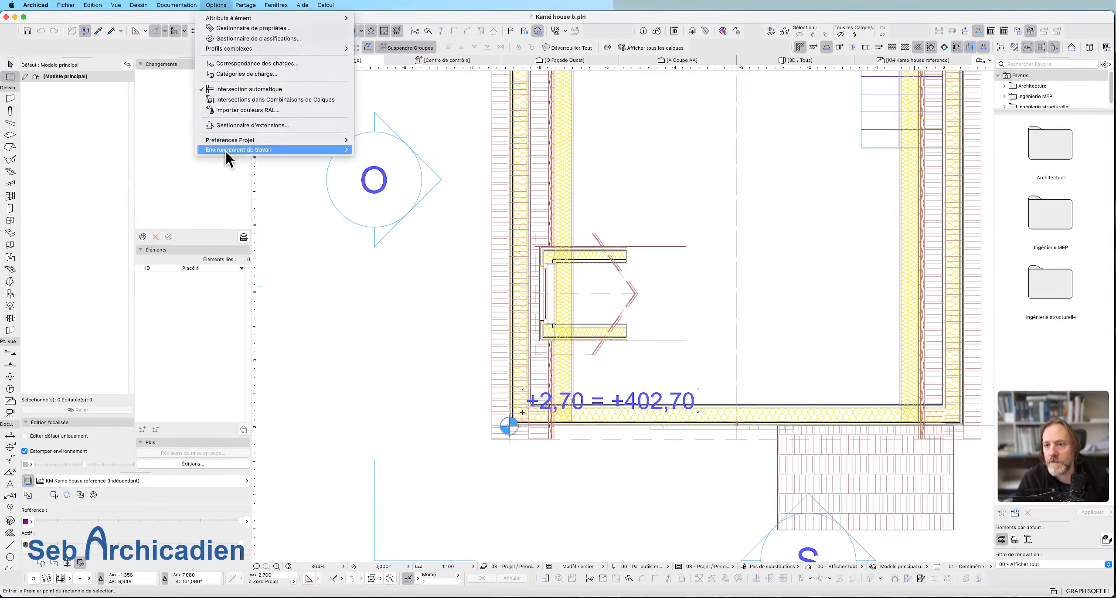
{"action": "mouse_move", "coordinate": [234, 151]}
{"action": "mouse_move", "coordinate": [436, 160]}
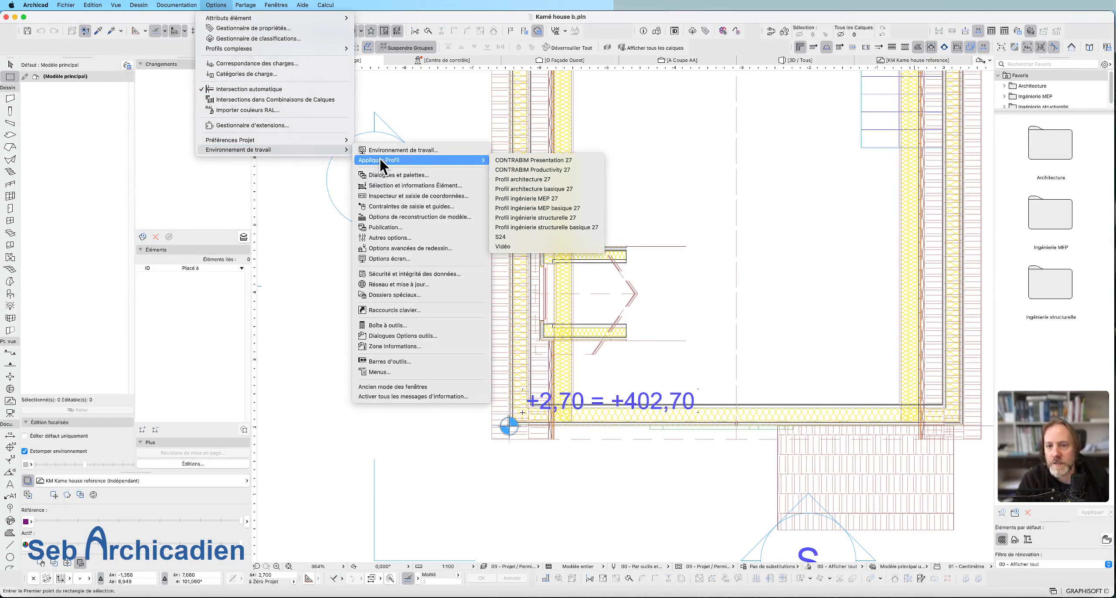
{"action": "left_click", "coordinate": [543, 246]}
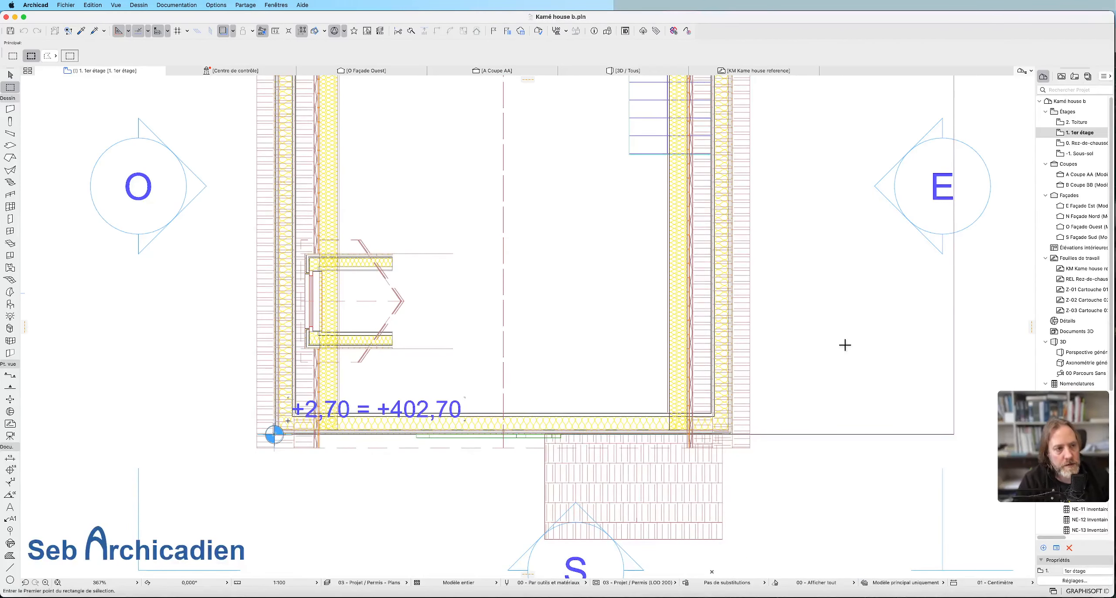
{"action": "scroll", "coordinate": [707, 332], "scroll_direction": "down", "scroll_amount": 2}
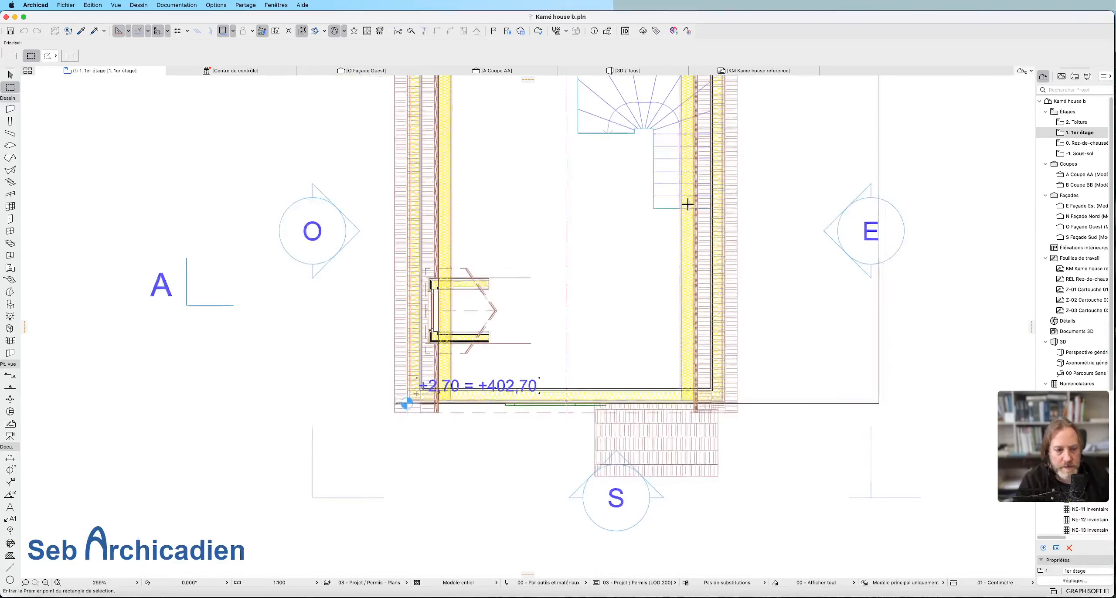
{"action": "scroll", "coordinate": [688, 204], "scroll_direction": "up", "scroll_amount": 2}
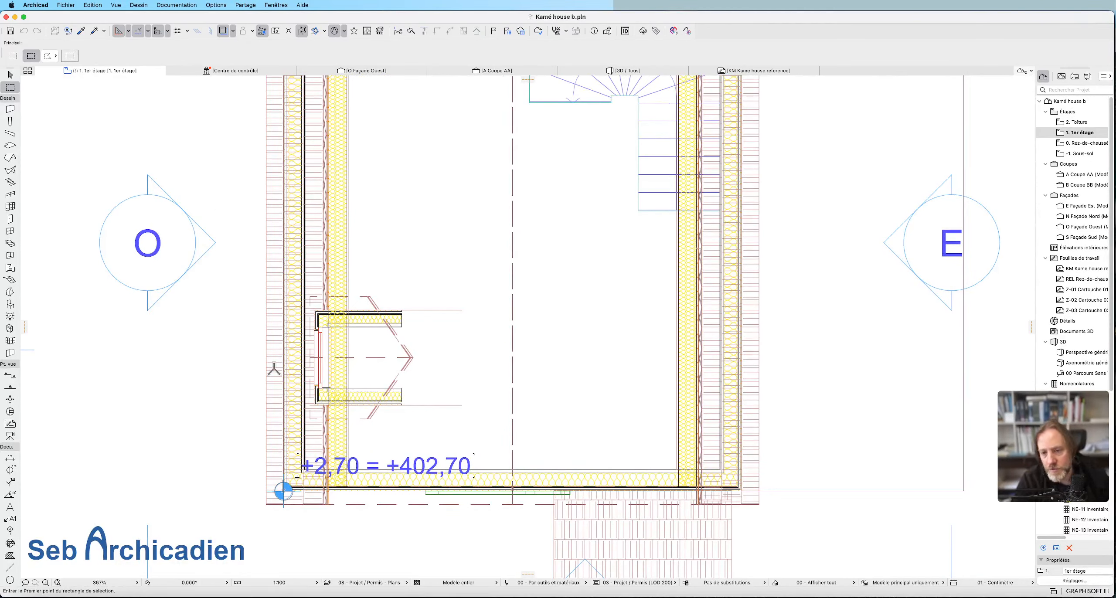
{"action": "left_click", "coordinate": [1016, 487]}
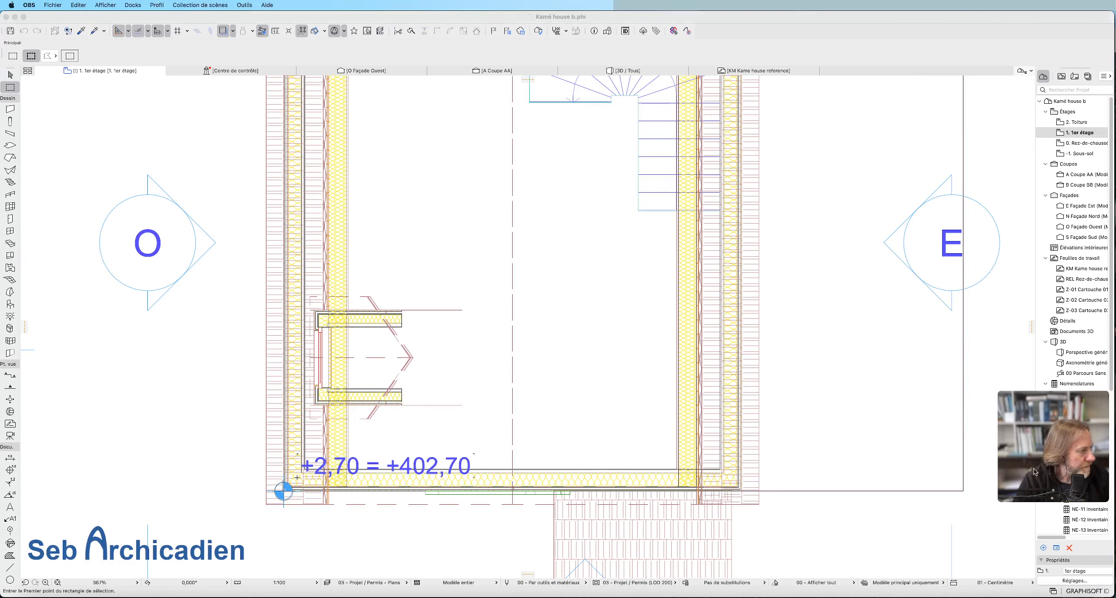
{"action": "left_click", "coordinate": [431, 381]}
Draw a rectangular selection area of about 3.46 by 2.60 m around the dormer in plan and show it in 3D.
{"action": "scroll", "coordinate": [431, 382], "scroll_direction": "down", "scroll_amount": 2}
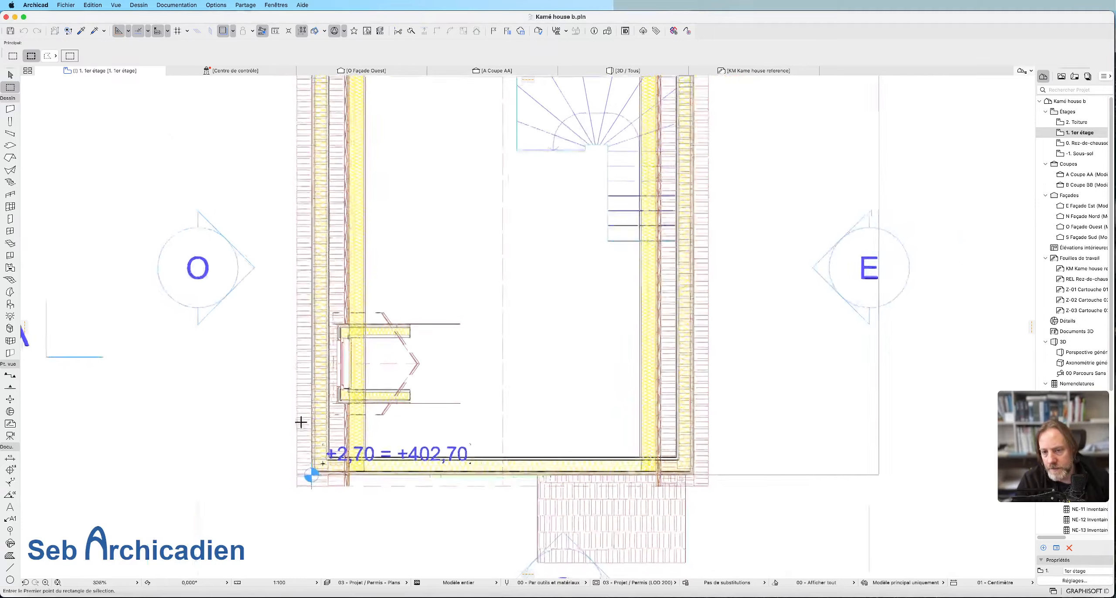
{"action": "scroll", "coordinate": [301, 421], "scroll_direction": "up", "scroll_amount": 5}
{"action": "scroll", "coordinate": [444, 345], "scroll_direction": "down", "scroll_amount": 2}
{"action": "scroll", "coordinate": [434, 359], "scroll_direction": "down", "scroll_amount": 1}
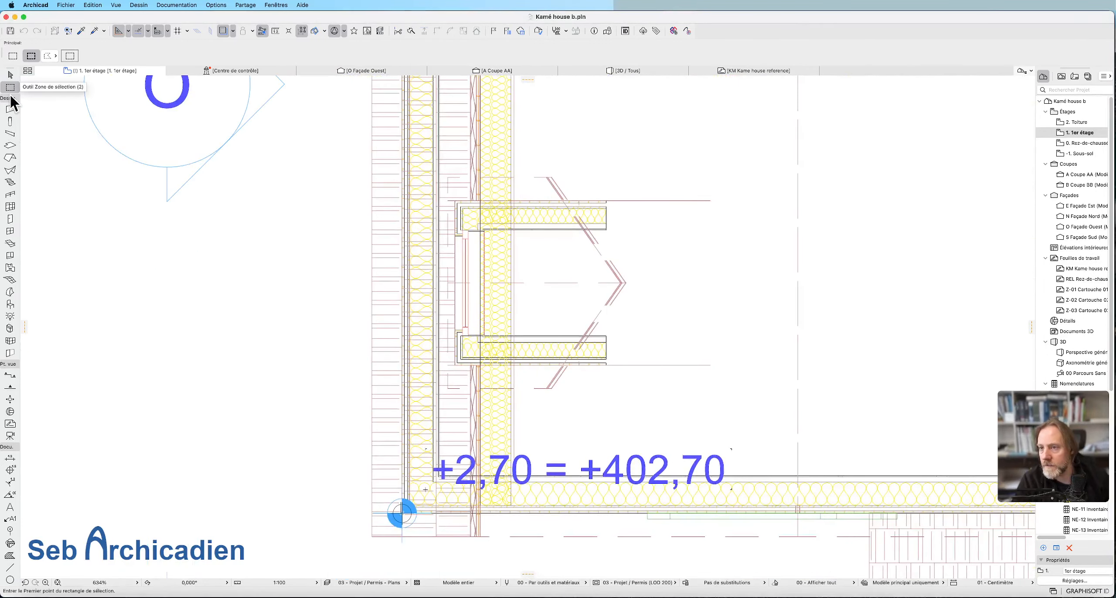
{"action": "left_click", "coordinate": [331, 131]}
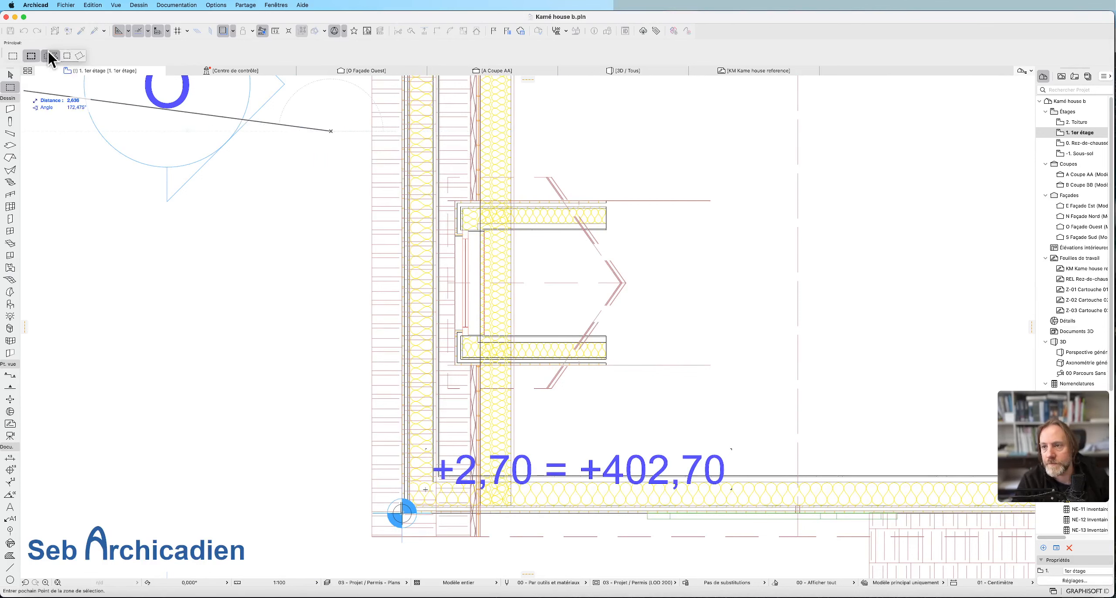
{"action": "left_click", "coordinate": [67, 58]}
{"action": "left_click", "coordinate": [737, 436]}
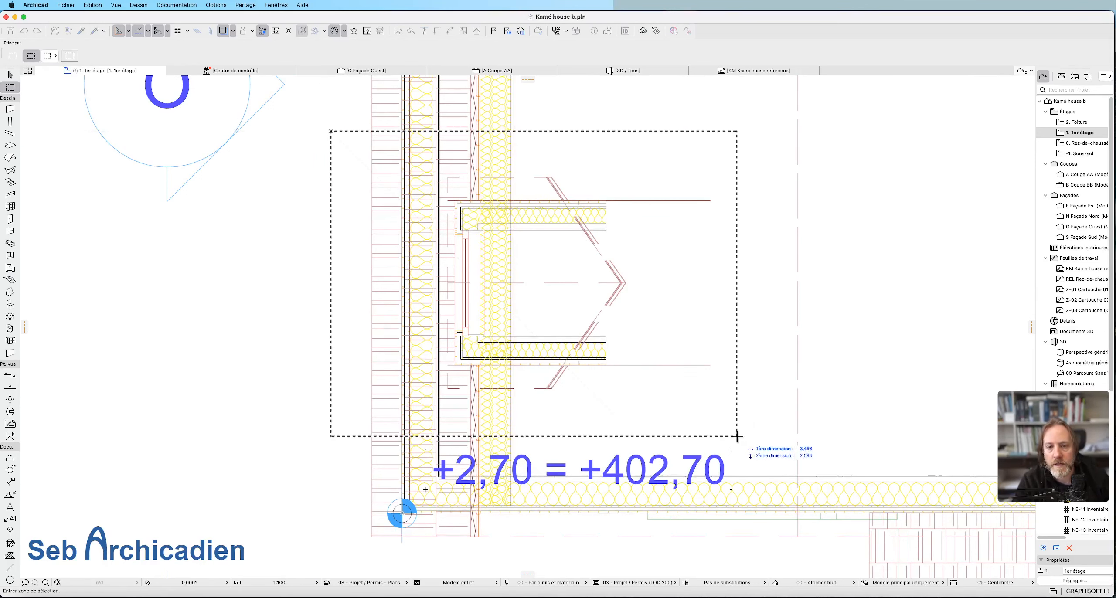
{"action": "key", "text": "F5"}
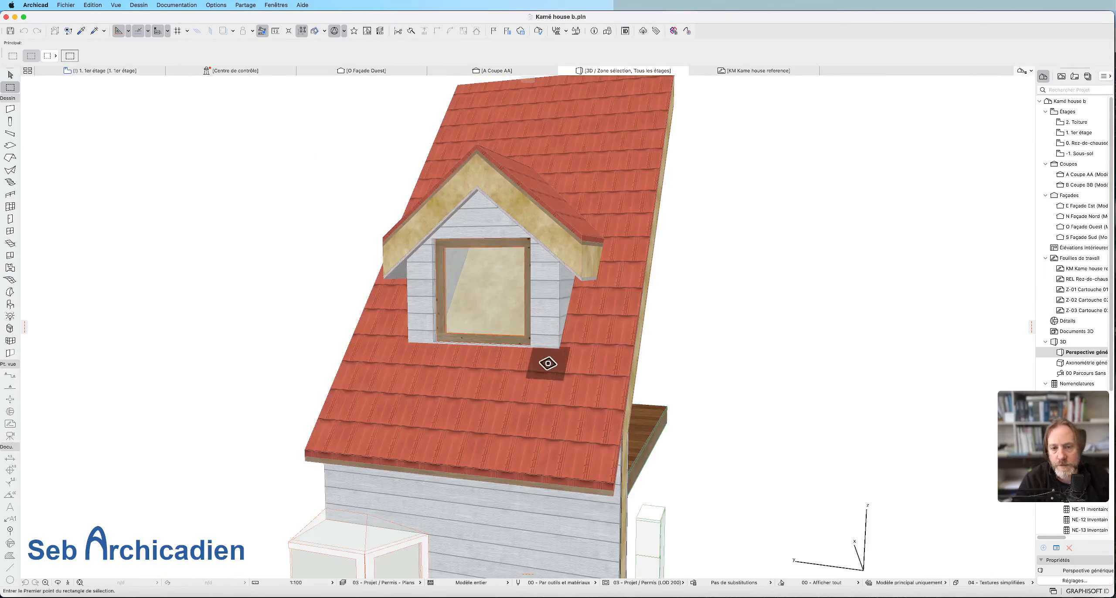
Orbit around the dormer in 3D to examine its roof layers, walls and window from both sides.
{"action": "left_click", "coordinate": [57, 582]}
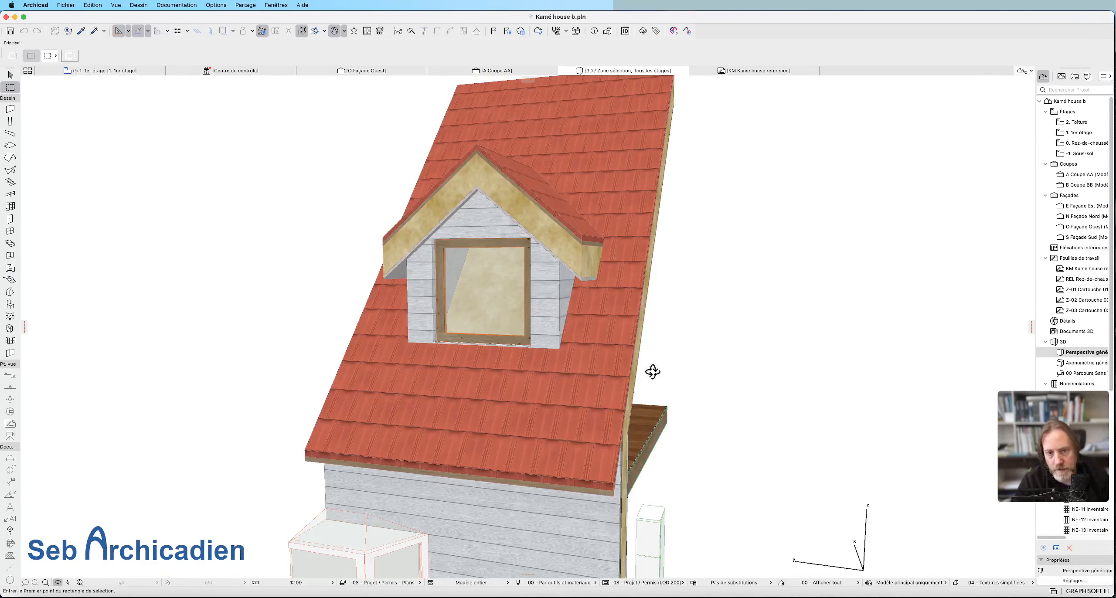
{"action": "left_click_drag", "start_coordinate": [652, 369], "coordinate": [581, 224]}
{"action": "scroll", "coordinate": [412, 175], "scroll_direction": "up", "scroll_amount": 5}
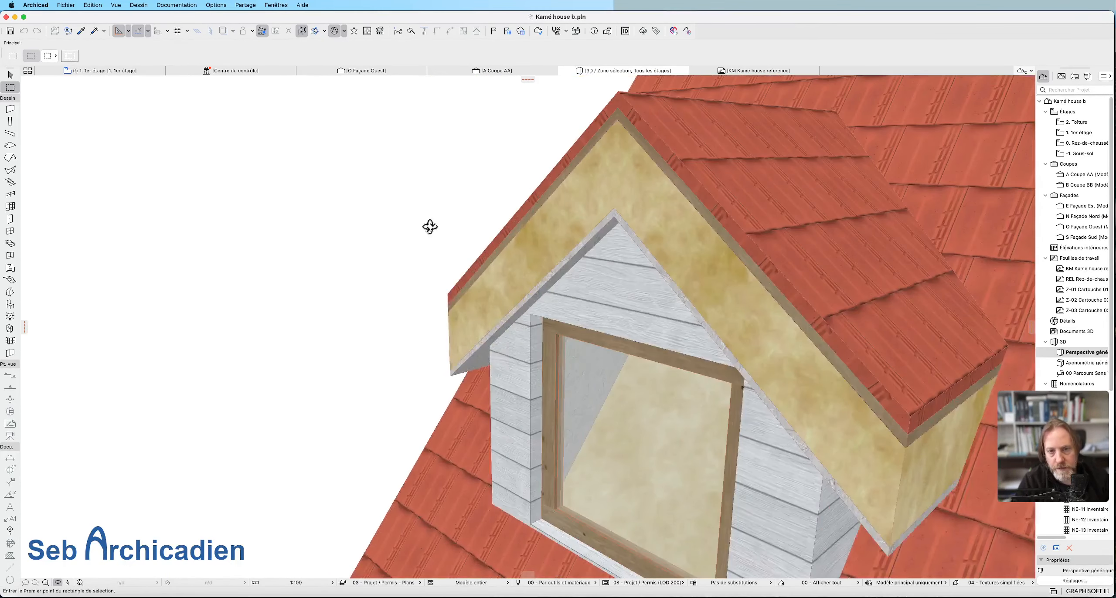
{"action": "scroll", "coordinate": [476, 303], "scroll_direction": "down", "scroll_amount": 2}
{"action": "scroll", "coordinate": [639, 385], "scroll_direction": "up", "scroll_amount": 1}
{"action": "left_click_drag", "start_coordinate": [613, 394], "coordinate": [692, 331]}
{"action": "left_click_drag", "start_coordinate": [620, 364], "coordinate": [528, 335]}
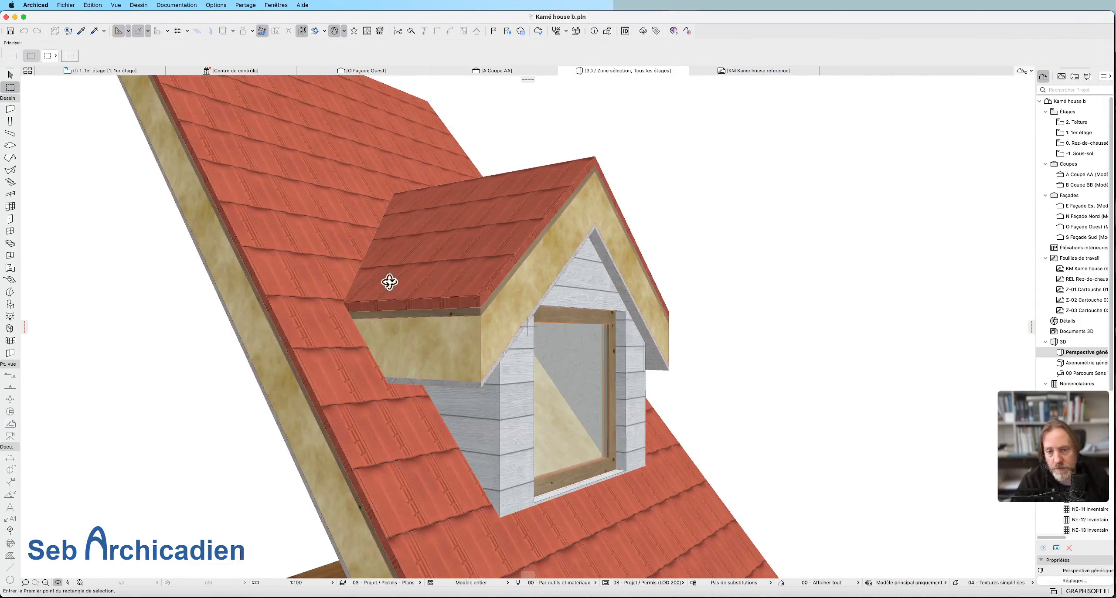
Select the dormer's two insulation roof slopes in turn and inspect how they meet above the window.
{"action": "key", "text": "Escape"}
{"action": "key", "text": "Escape"}
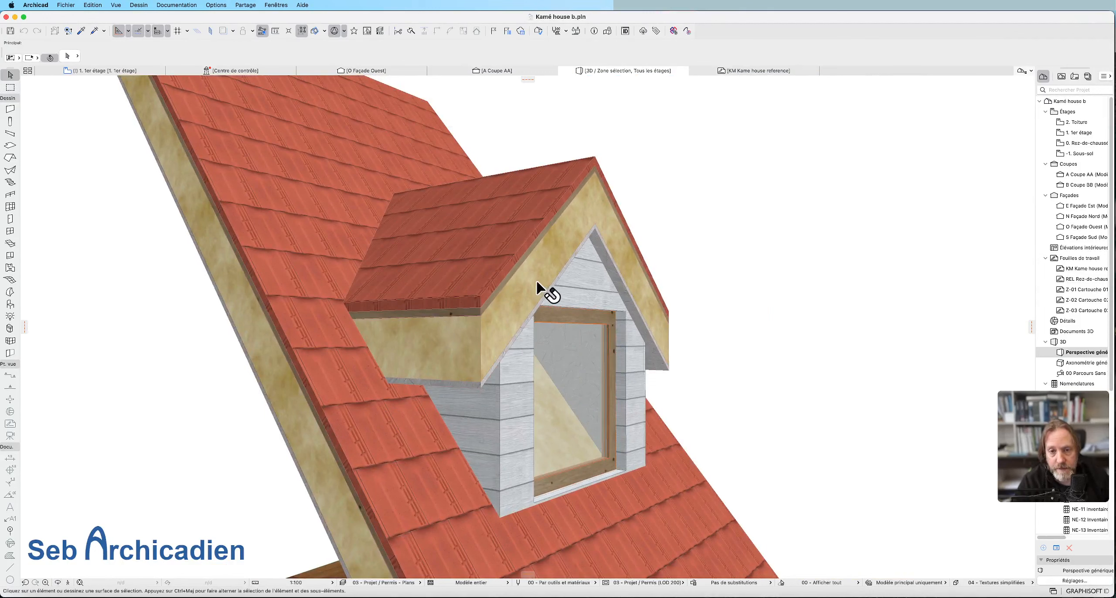
{"action": "left_click", "coordinate": [537, 282]}
{"action": "key", "text": "o"}
{"action": "left_click_drag", "start_coordinate": [554, 304], "coordinate": [453, 403]}
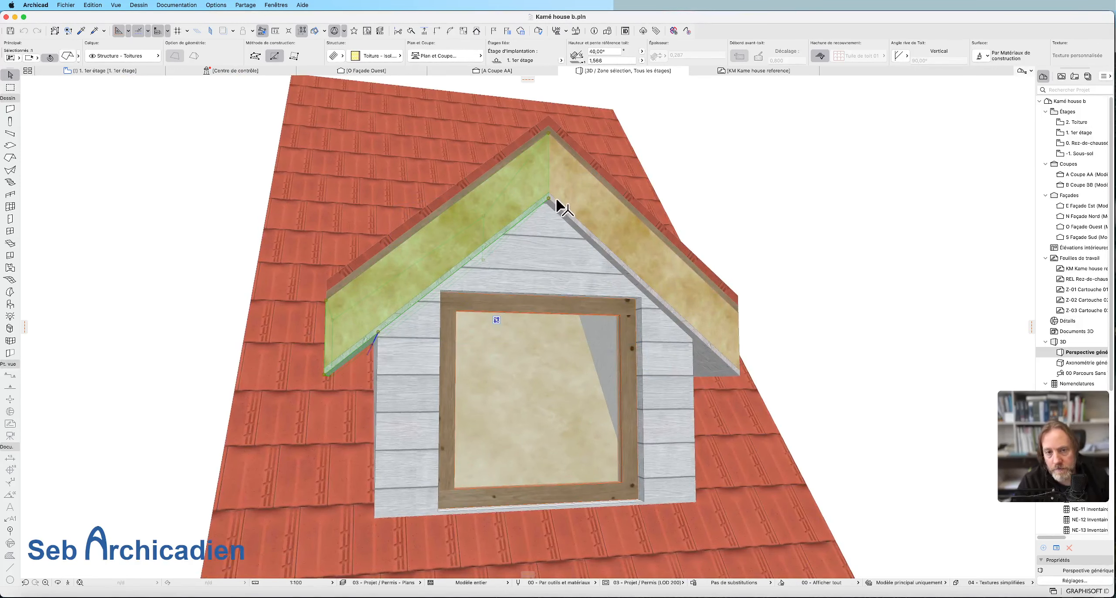
{"action": "left_click", "coordinate": [586, 200]}
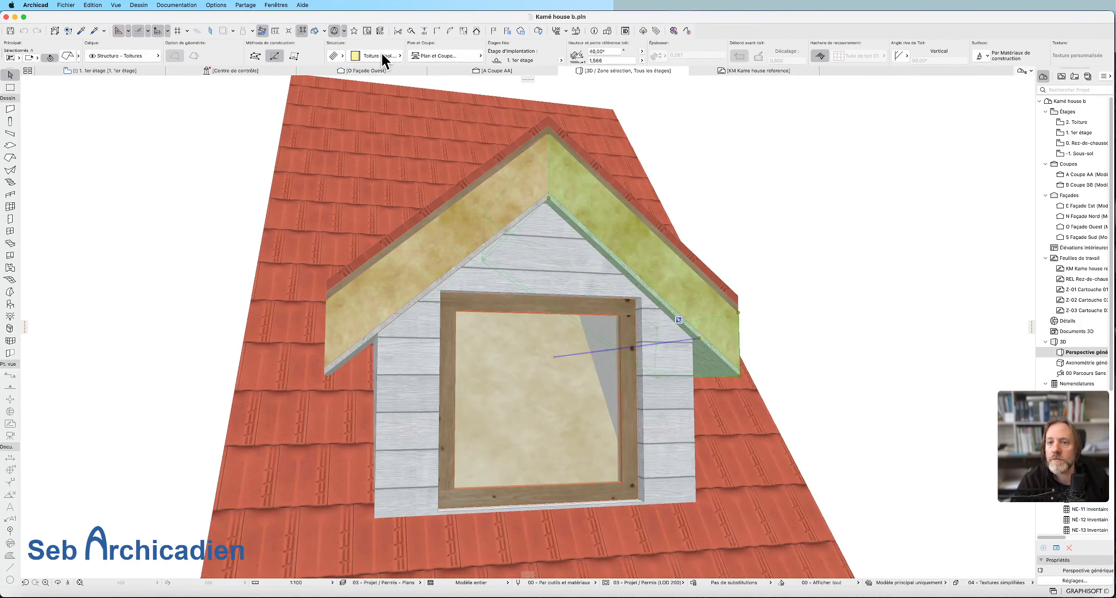
In the 1er étage plan, offset the front edge of the dormer's lower roof covering slope inward about 0.14 m to the wall insulation.
{"action": "left_click", "coordinate": [125, 71]}
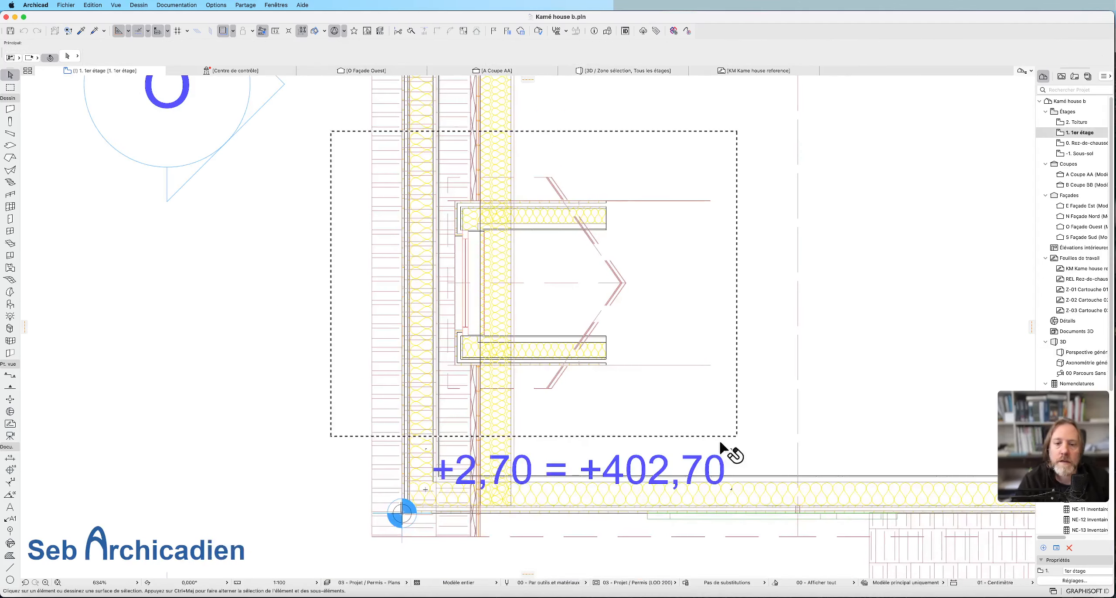
{"action": "scroll", "coordinate": [479, 335], "scroll_direction": "up", "scroll_amount": 5}
{"action": "scroll", "coordinate": [480, 336], "scroll_direction": "up", "scroll_amount": 4}
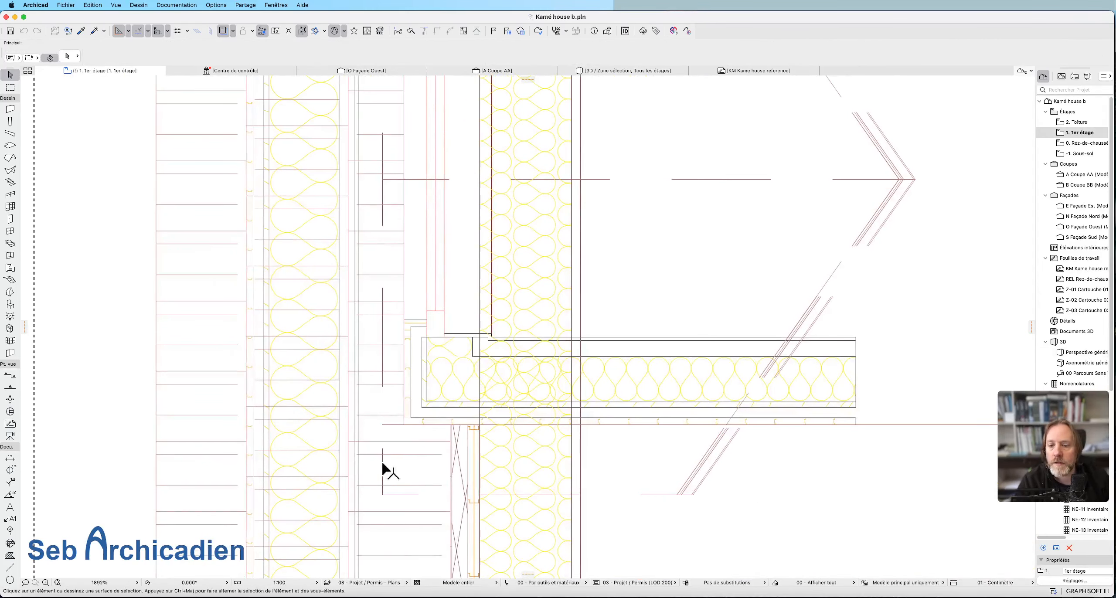
{"action": "left_click", "coordinate": [381, 462]}
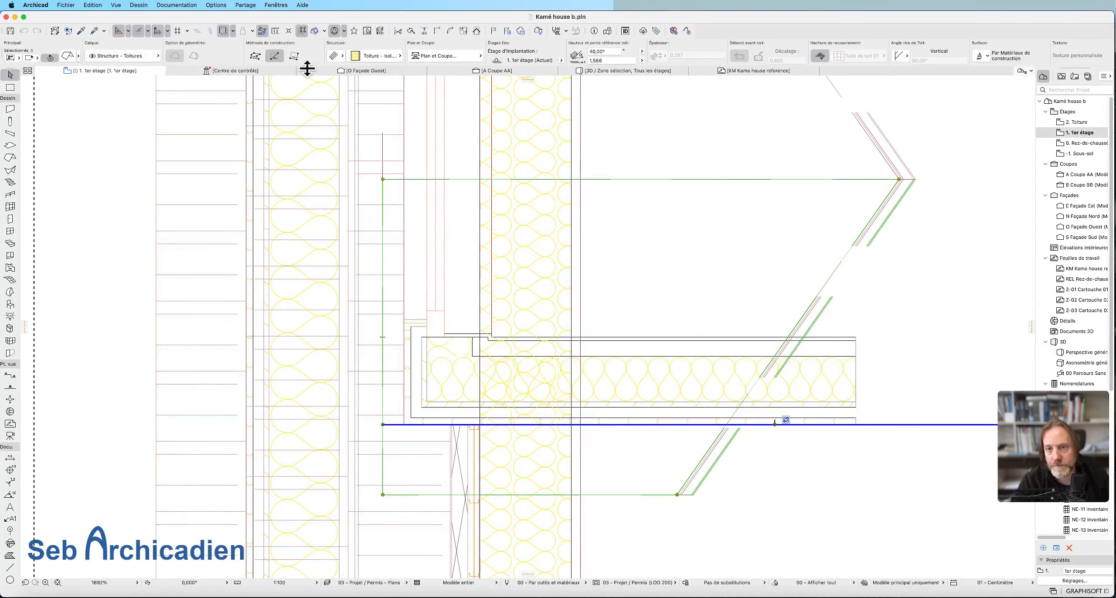
{"action": "left_click", "coordinate": [382, 336], "text": "shift+super"}
{"action": "left_click", "coordinate": [382, 375]}
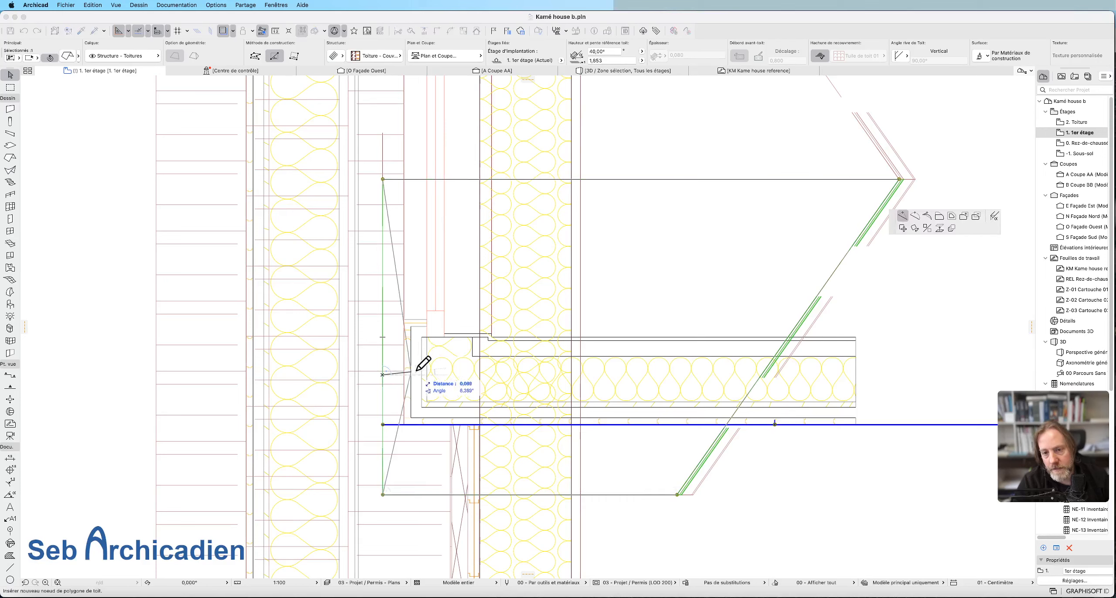
{"action": "left_click", "coordinate": [939, 216]}
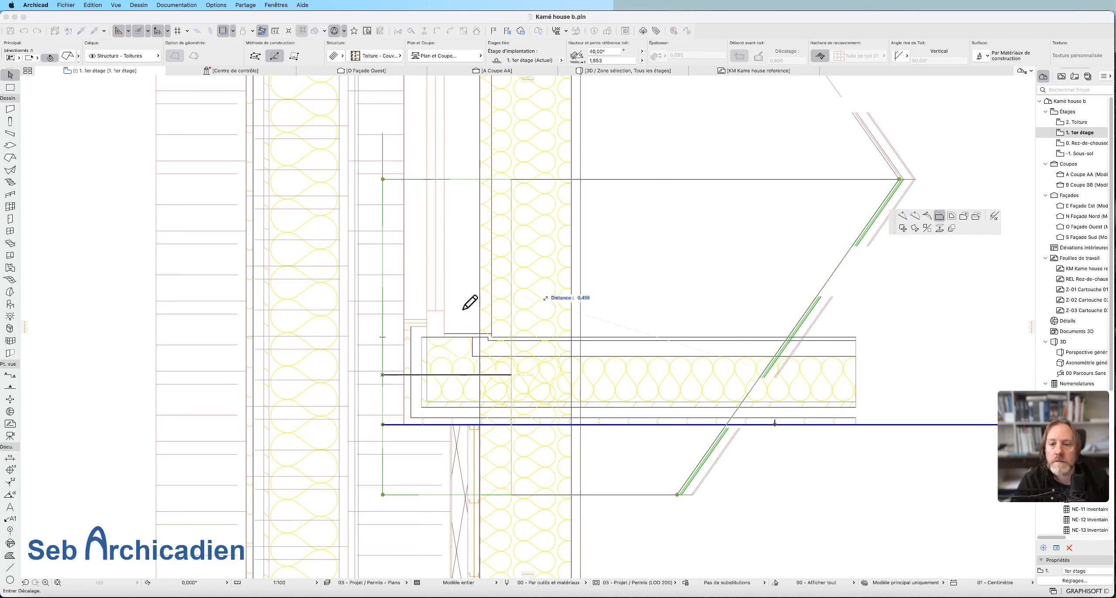
{"action": "left_click", "coordinate": [427, 376]}
Offset the same roof slope's eave edge inward about 0.29 m to the outer face of the dormer side wall's insulation.
{"action": "left_click", "coordinate": [468, 494]}
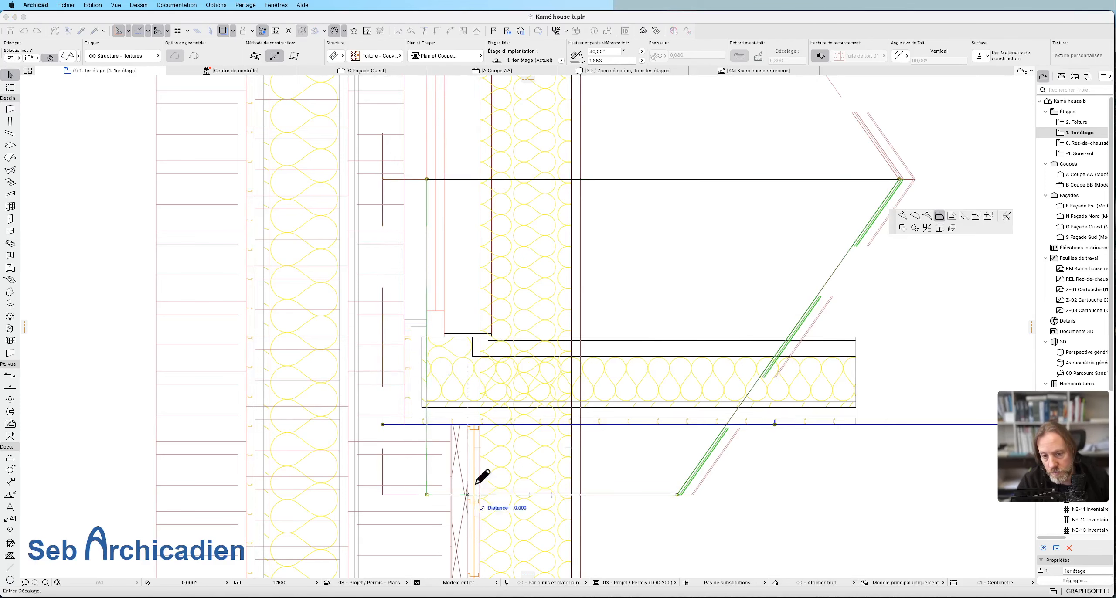
{"action": "left_click", "coordinate": [463, 394]}
{"action": "scroll", "coordinate": [695, 571], "scroll_direction": "down", "scroll_amount": 3}
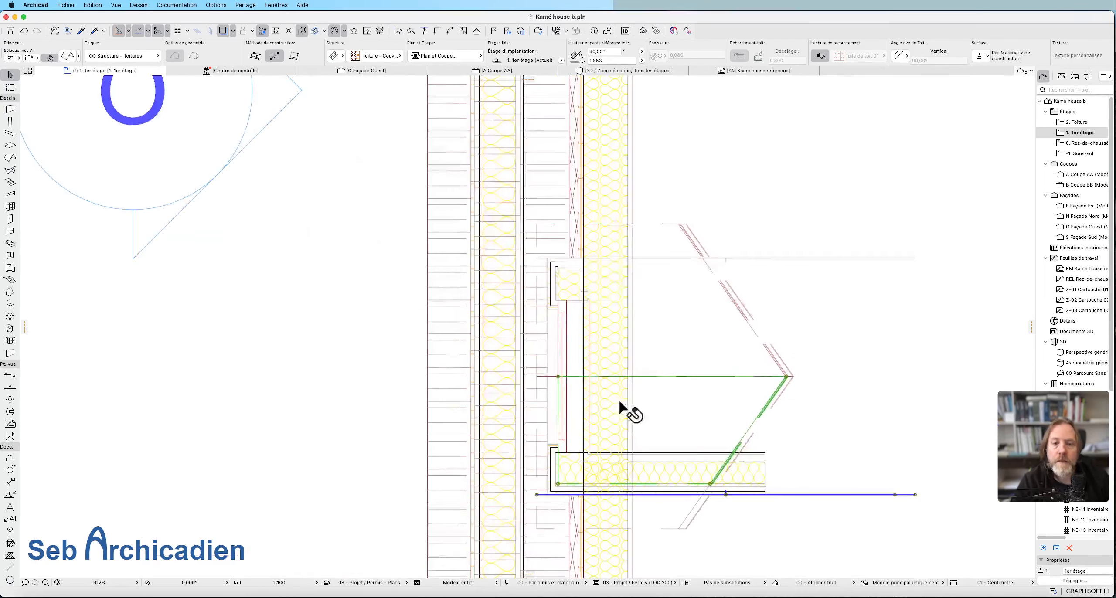
Offset the eave and front edges of the dormer's upper insulation roof slope inward to the outer faces of the wall insulation.
{"action": "scroll", "coordinate": [588, 266], "scroll_direction": "up", "scroll_amount": 3}
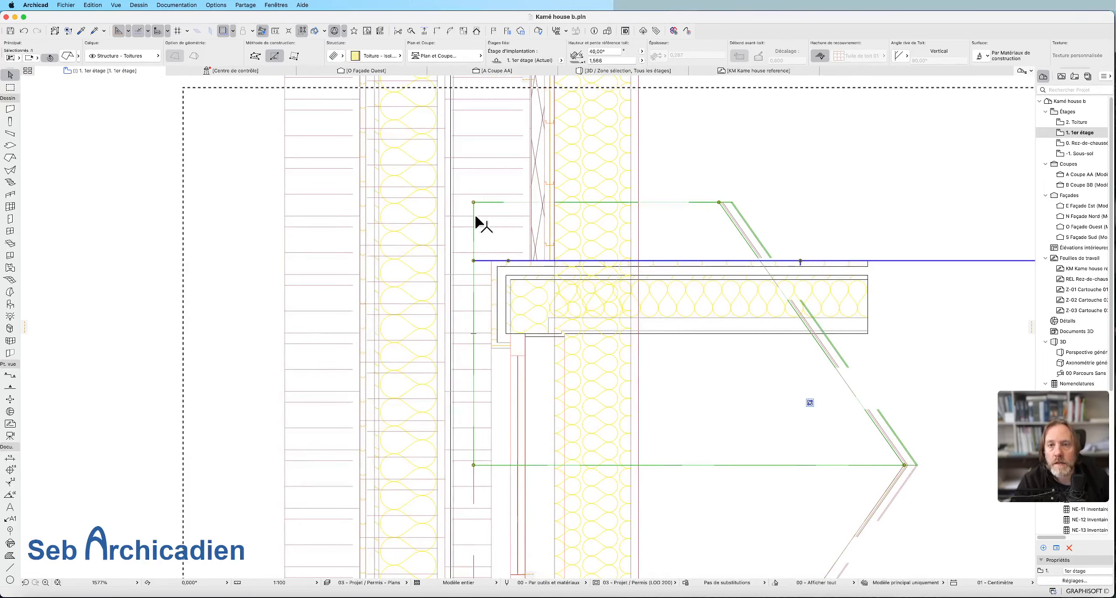
{"action": "left_click", "coordinate": [474, 218]}
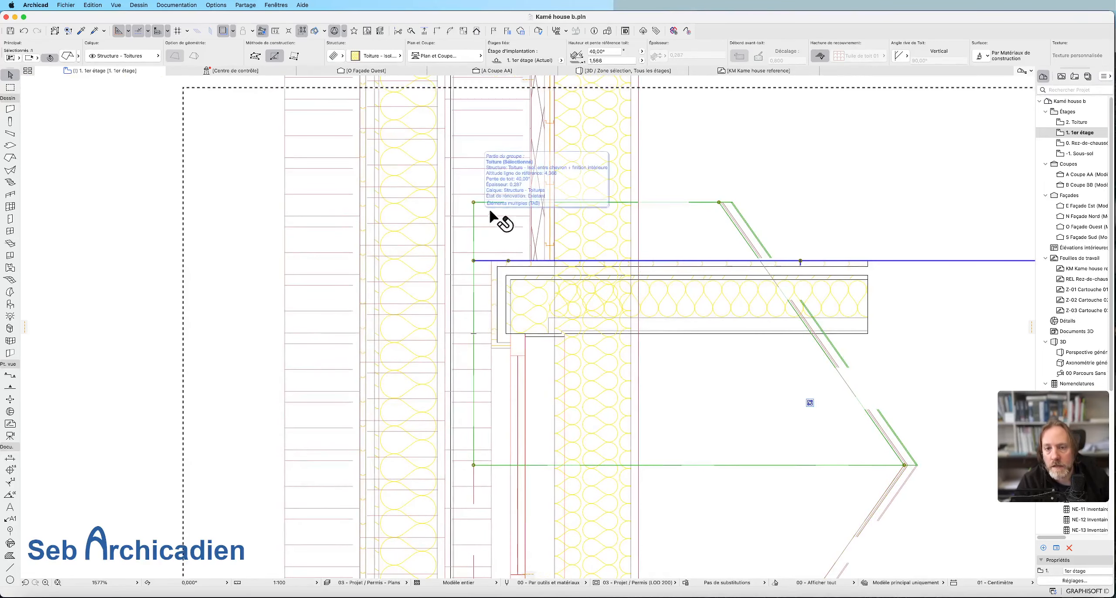
{"action": "left_click", "coordinate": [514, 279]}
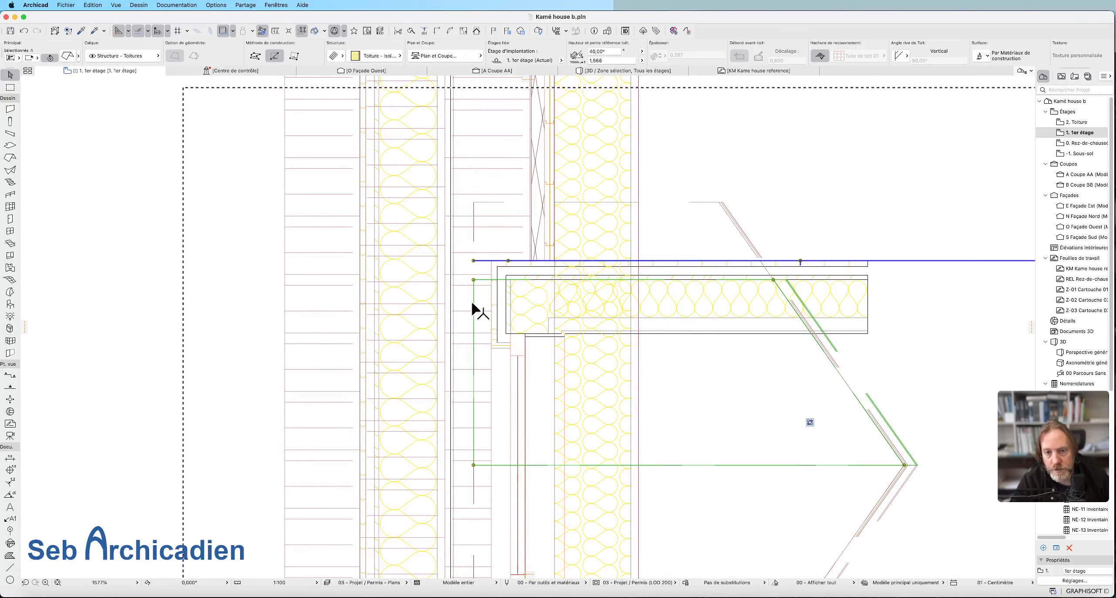
{"action": "left_click", "coordinate": [517, 280]}
{"action": "scroll", "coordinate": [615, 179], "scroll_direction": "down", "scroll_amount": 3}
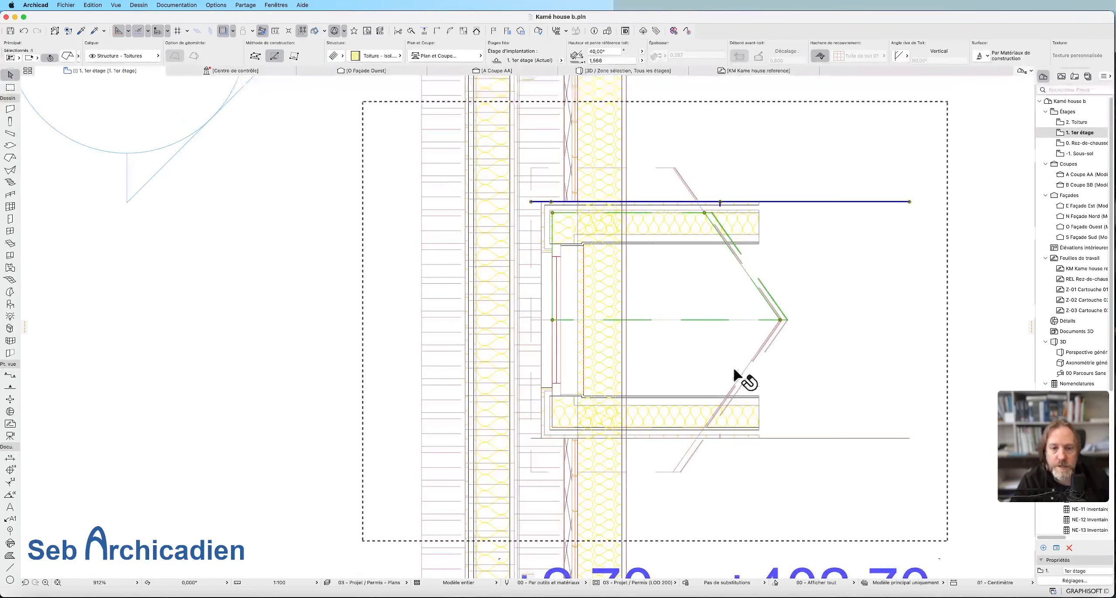
{"action": "key", "text": "Escape"}
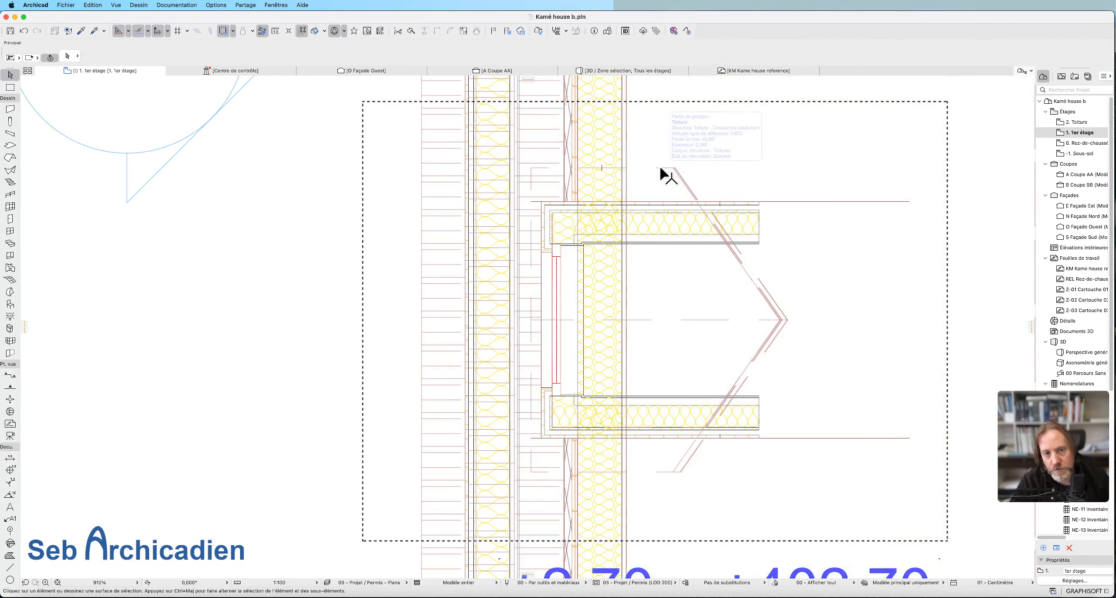
Select the upper slope's insulation and covering layers in turn to compare their outlines in plan.
{"action": "left_click", "coordinate": [658, 192]}
{"action": "key", "text": "Escape"}
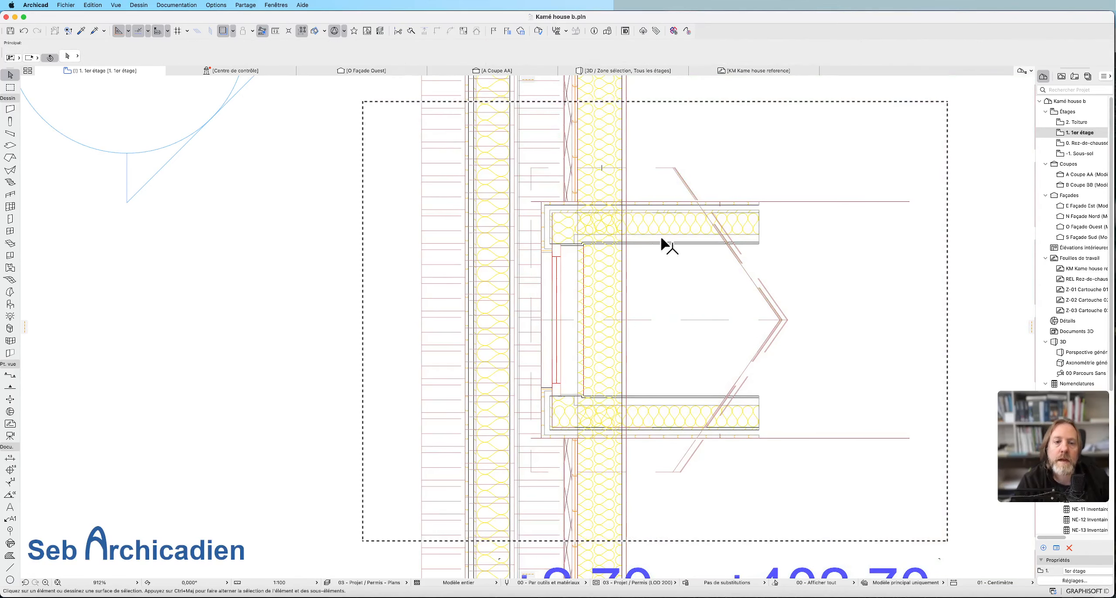
{"action": "left_click", "coordinate": [558, 215]}
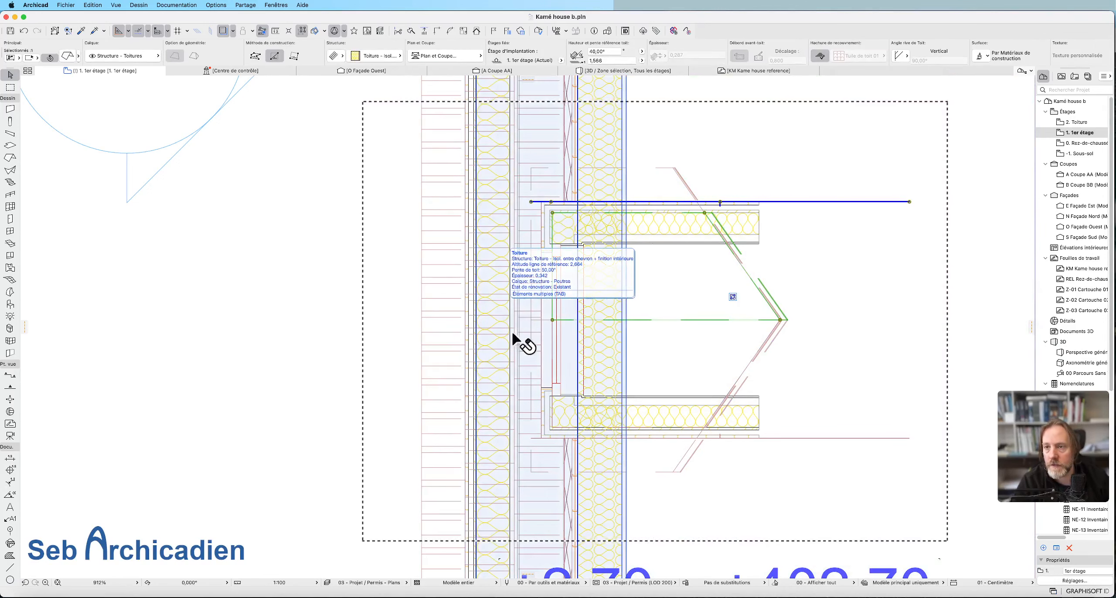
{"action": "left_click", "coordinate": [668, 167]}
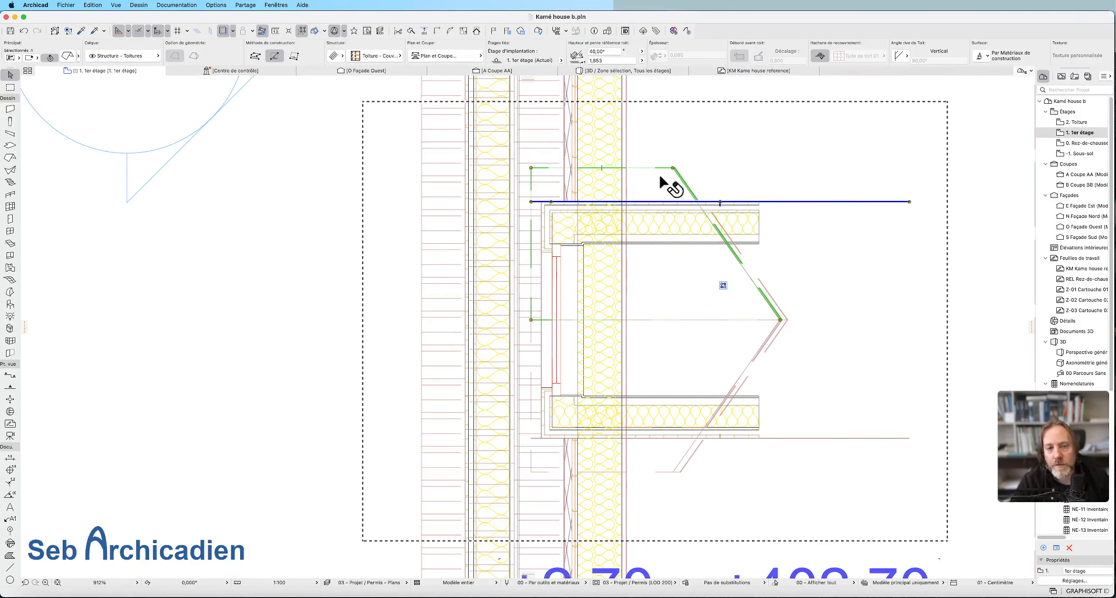
{"action": "left_click", "coordinate": [586, 266]}
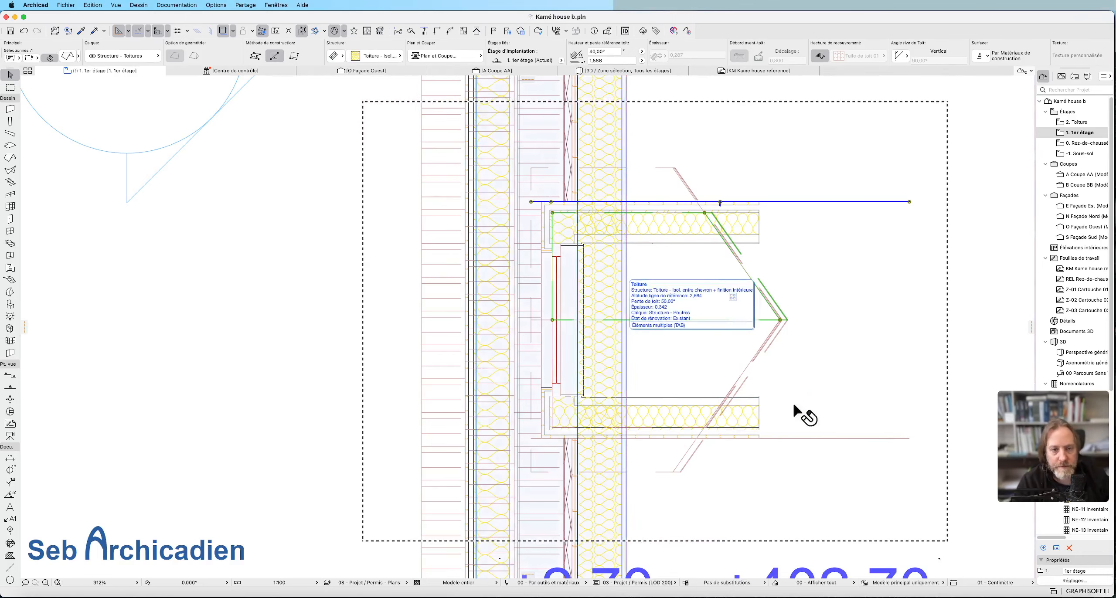
{"action": "scroll", "coordinate": [257, 301], "scroll_direction": "down", "scroll_amount": 2}
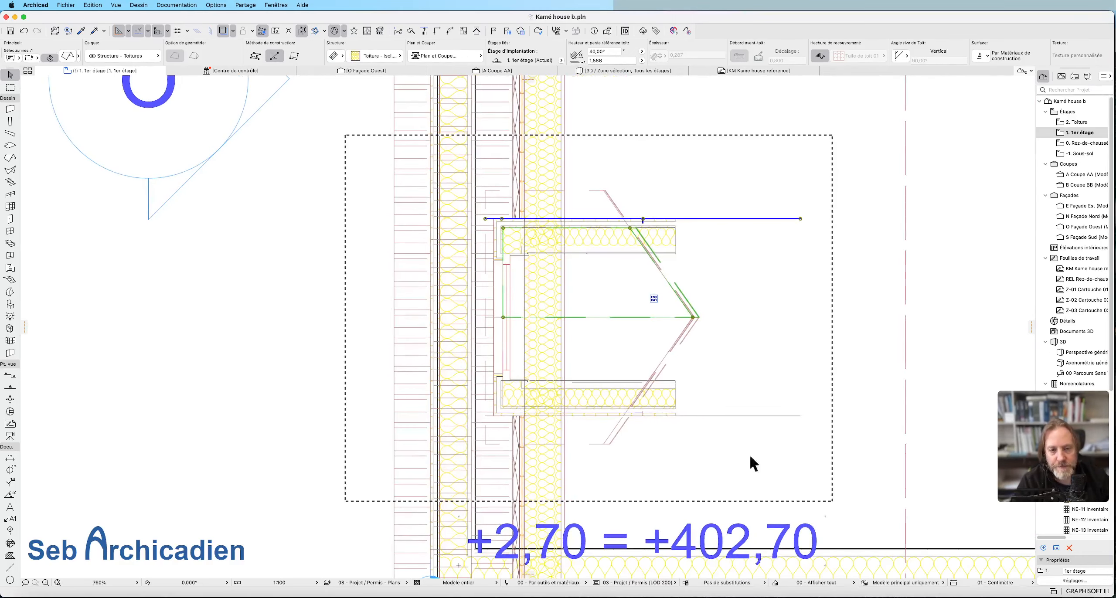
{"action": "key", "text": "Escape"}
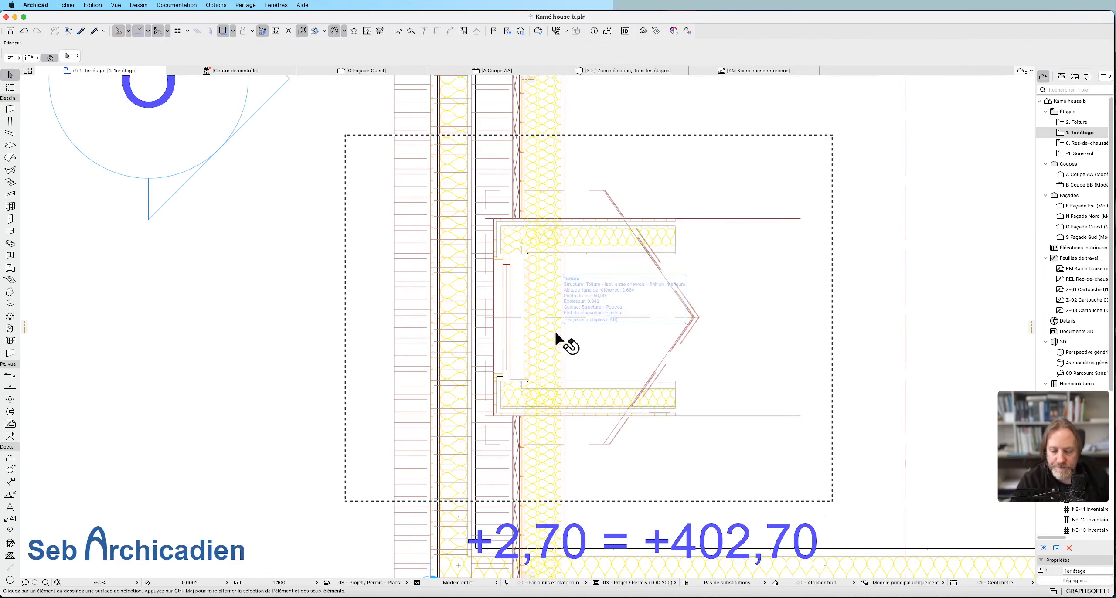
Examine the dormer's insulation and covering layers in 3D from the front and the side, and return to the 1er étage plan.
{"action": "left_click", "coordinate": [557, 336]}
{"action": "key", "text": "F3"}
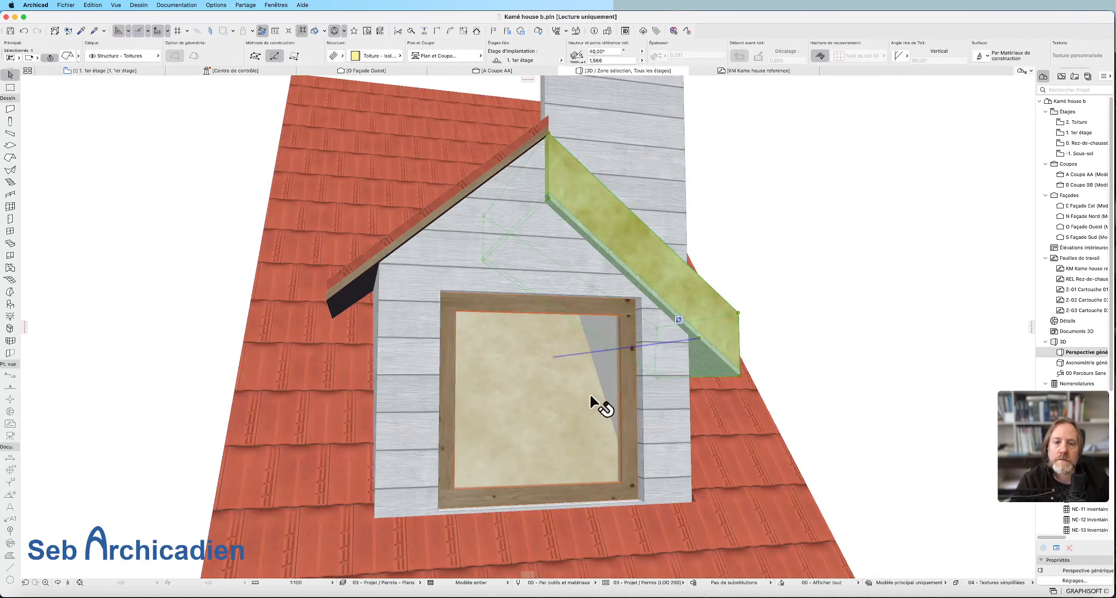
{"action": "scroll", "coordinate": [579, 421], "scroll_direction": "down", "scroll_amount": 5}
{"action": "key", "text": "o"}
{"action": "left_click_drag", "start_coordinate": [565, 419], "coordinate": [573, 399]}
{"action": "scroll", "coordinate": [559, 350], "scroll_direction": "up", "scroll_amount": 10}
{"action": "scroll", "coordinate": [559, 350], "scroll_direction": "down", "scroll_amount": 2}
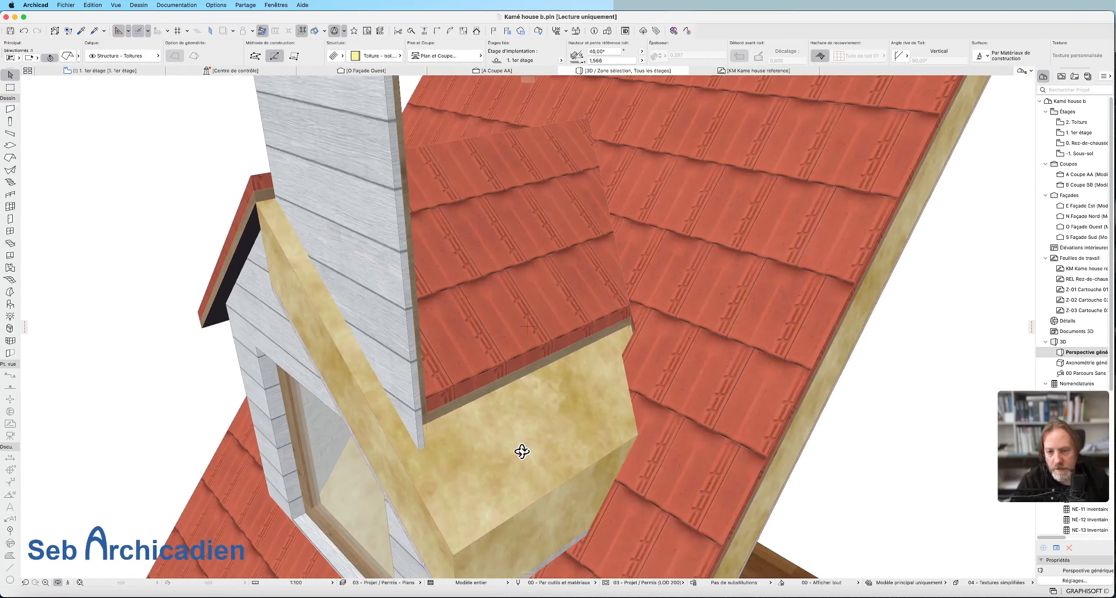
{"action": "key", "text": "Escape"}
{"action": "left_click", "coordinate": [125, 71]}
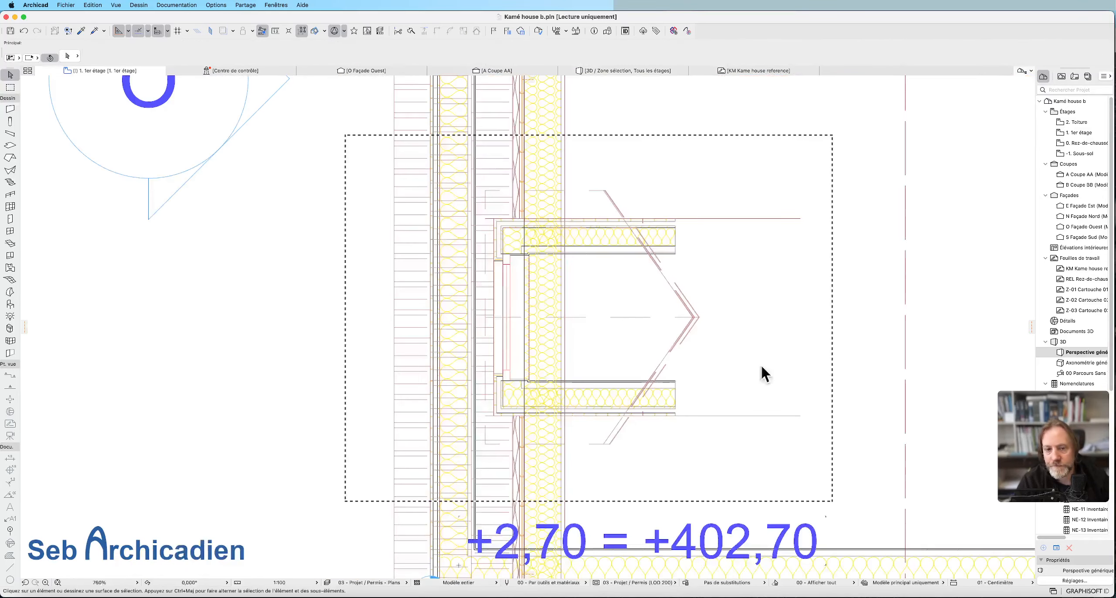
{"action": "left_click", "coordinate": [582, 407]}
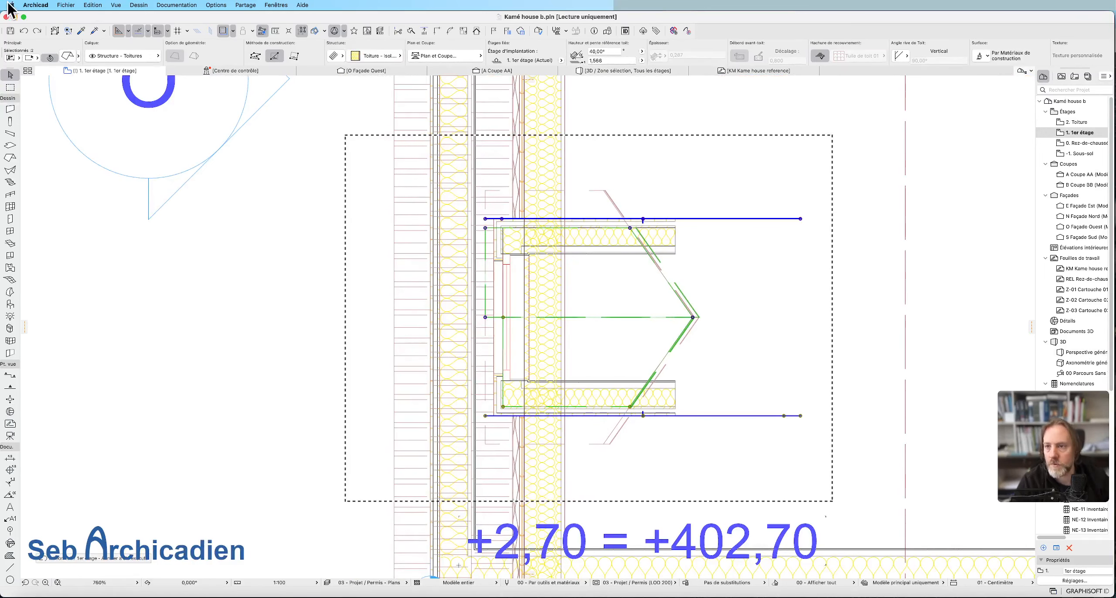
{"action": "left_click", "coordinate": [93, 5]}
{"action": "left_click", "coordinate": [131, 30]}
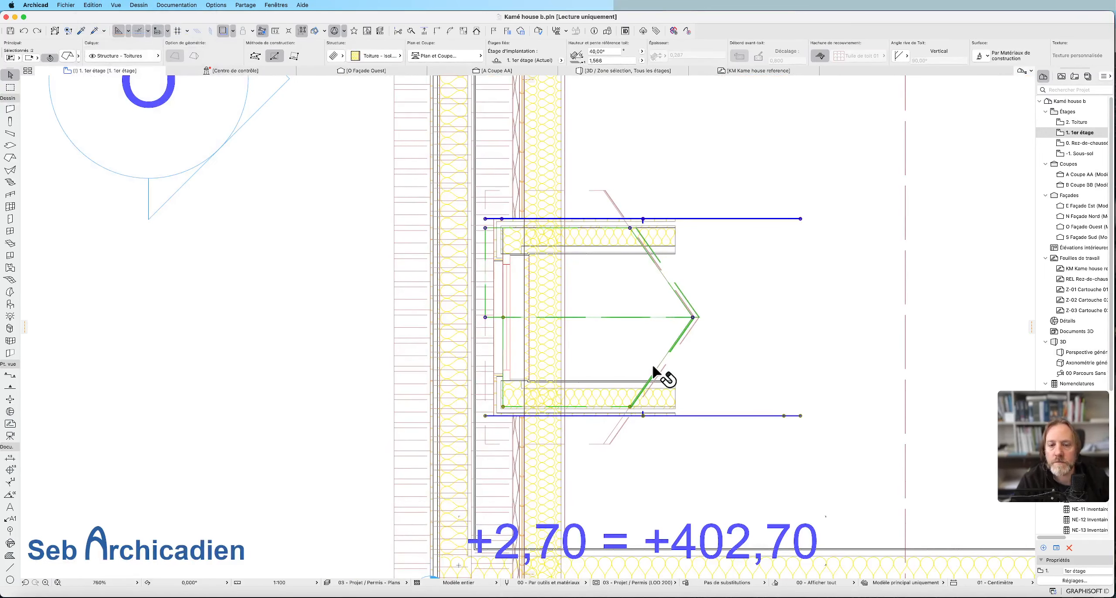
{"action": "left_click", "coordinate": [627, 461]}
{"action": "key", "text": "Escape"}
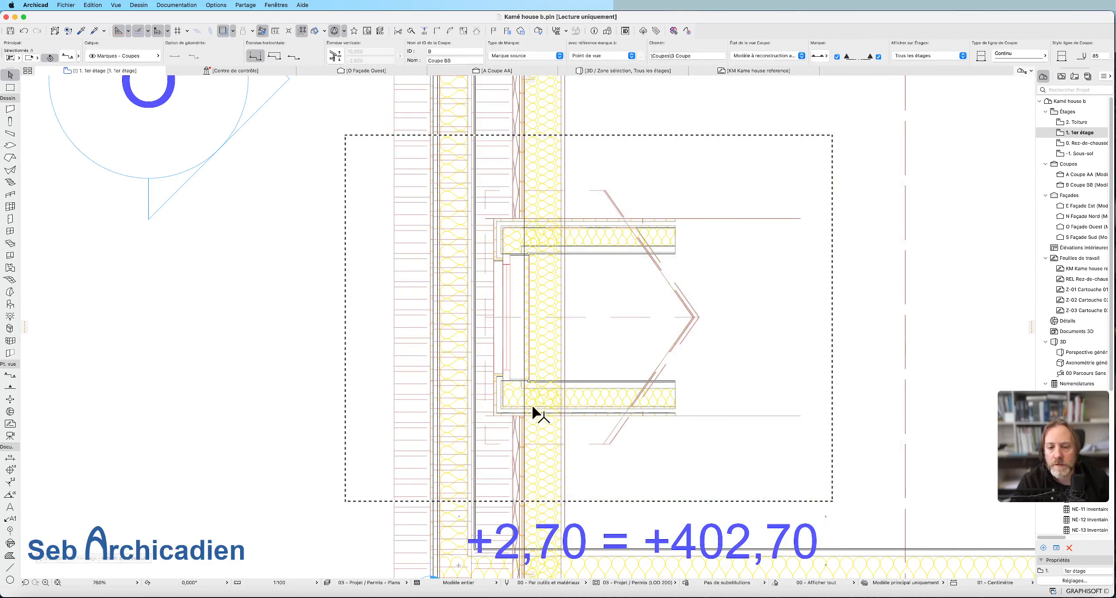
Offset the eave and front edges of the dormer's lower roof covering slope outward to restore the overhangs beyond the walls.
{"action": "left_click", "coordinate": [513, 416]}
{"action": "left_click", "coordinate": [513, 416]}
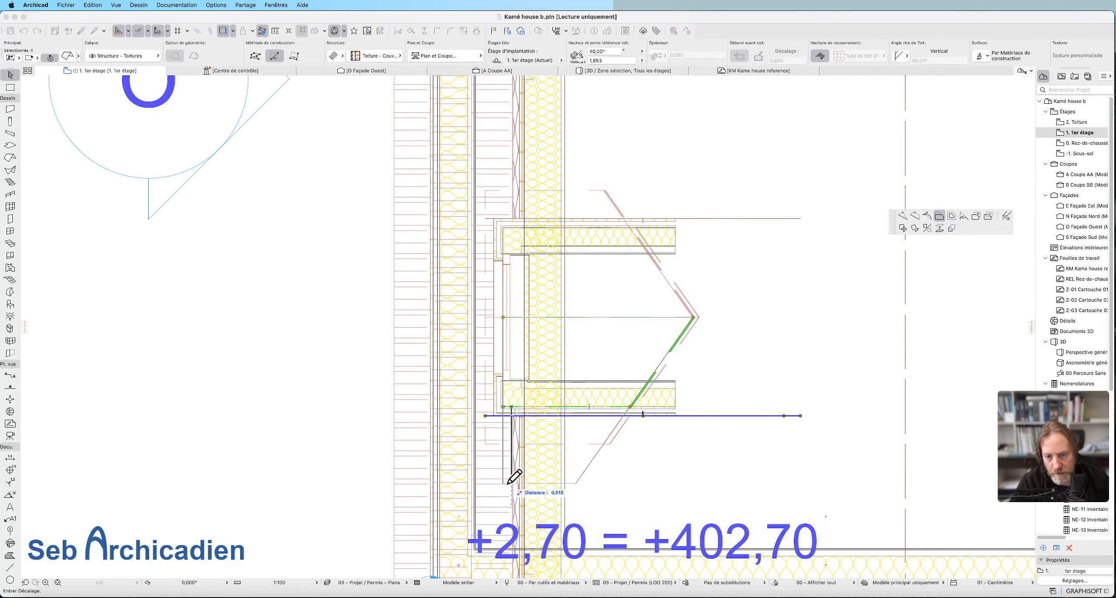
{"action": "left_click", "coordinate": [487, 445]}
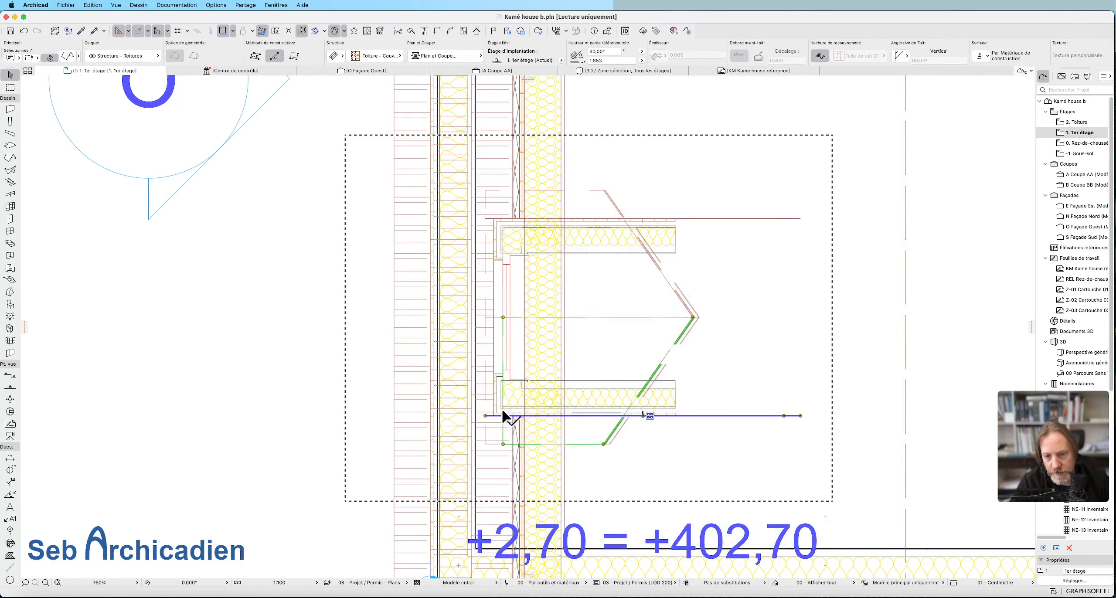
{"action": "left_click", "coordinate": [502, 431]}
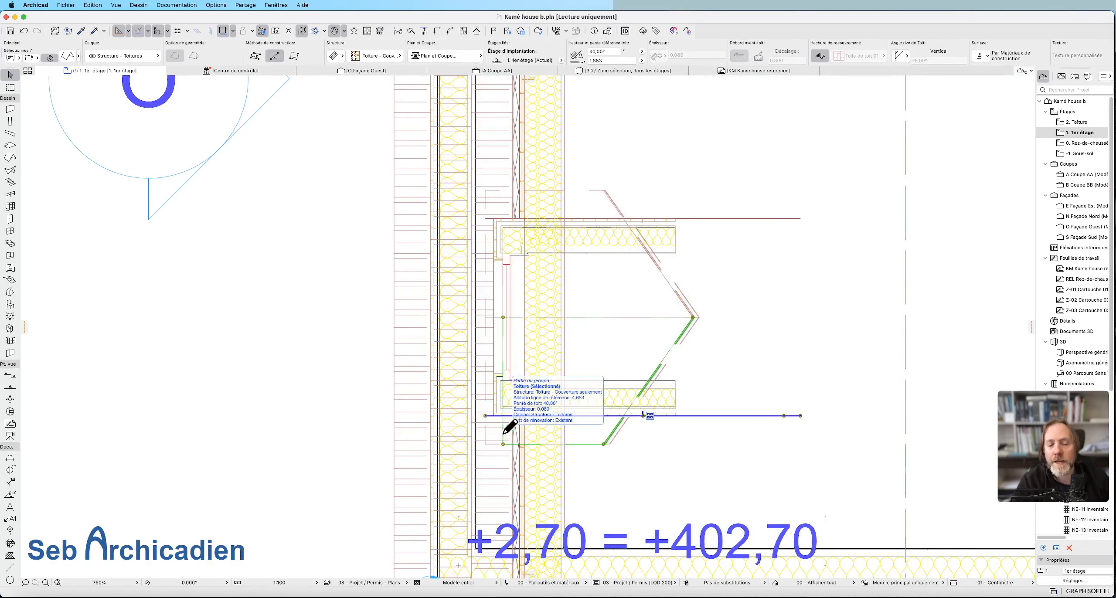
{"action": "left_click", "coordinate": [504, 430]}
{"action": "left_click", "coordinate": [487, 427]}
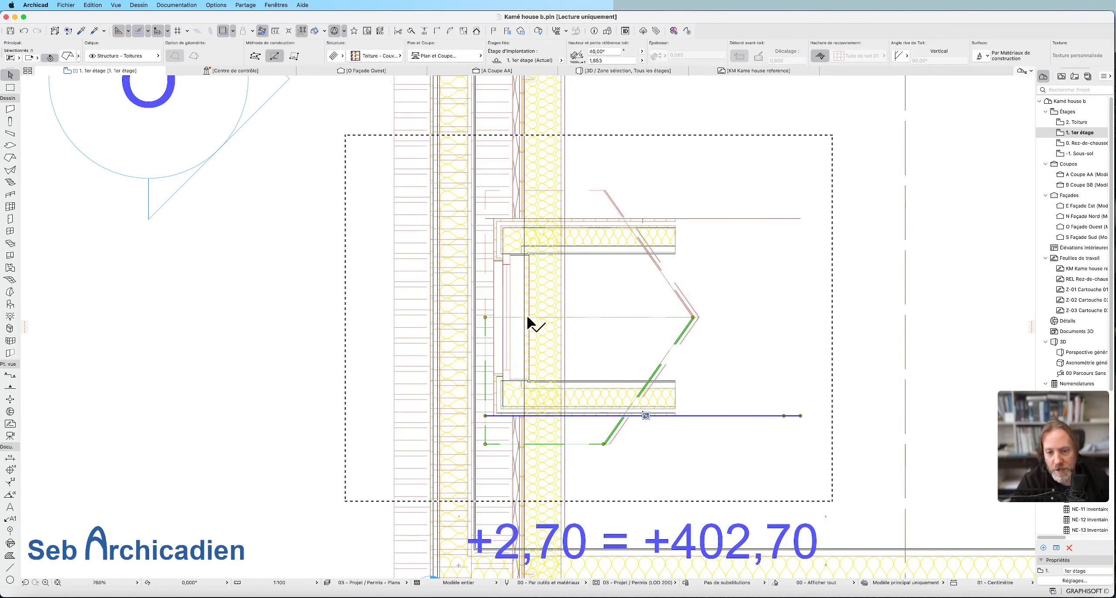
Offset the eave and front edges of the dormer's lower insulation roof slope inward to the outer faces of the wall insulation.
{"action": "left_click", "coordinate": [499, 444]}
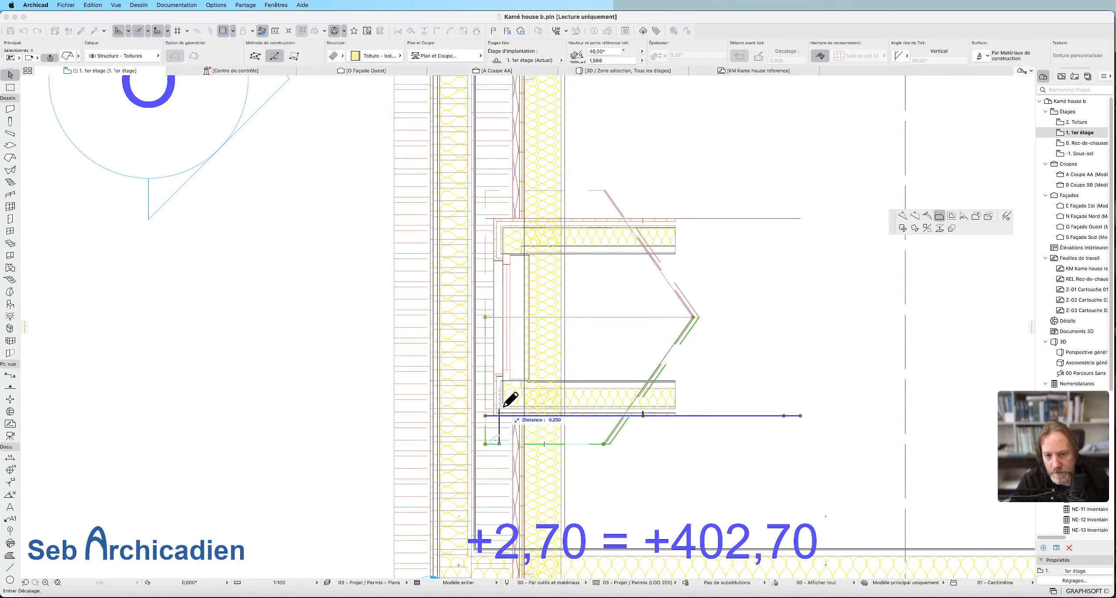
{"action": "left_click", "coordinate": [505, 405]}
{"action": "left_click", "coordinate": [485, 347]}
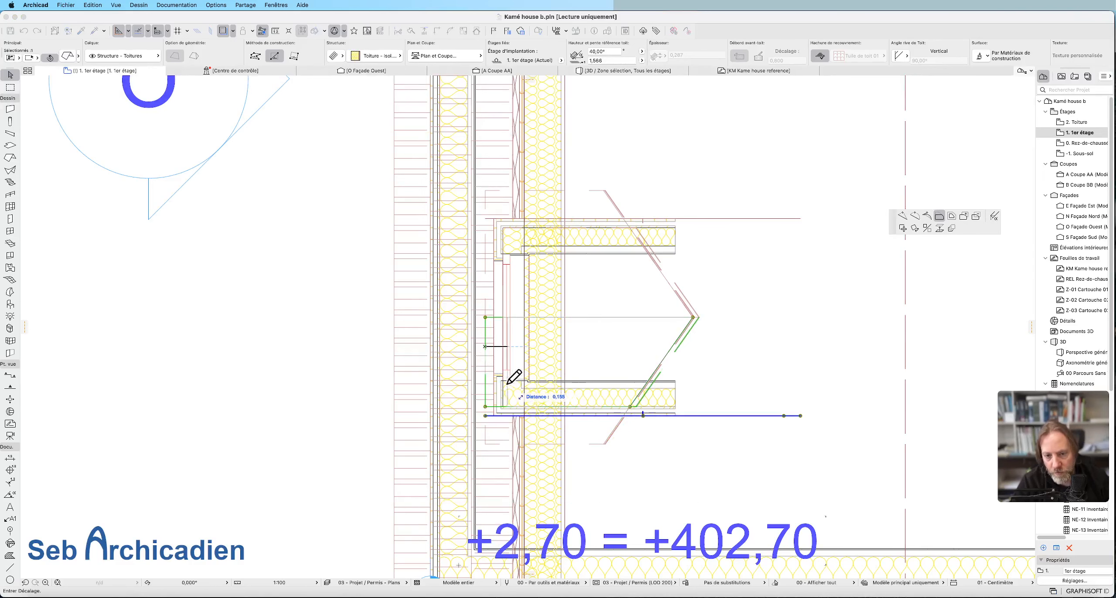
{"action": "left_click", "coordinate": [503, 406]}
{"action": "left_click", "coordinate": [739, 374]}
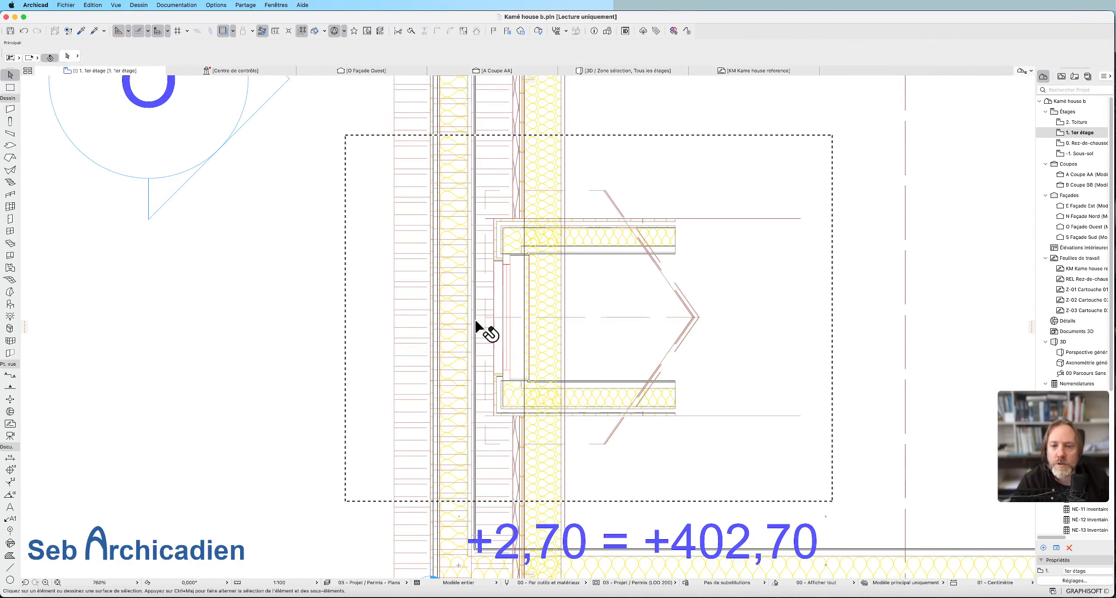
{"action": "key", "text": "Escape"}
Display the whole cut model in 3D to check the dormer roof against the house.
{"action": "key", "text": "F3"}
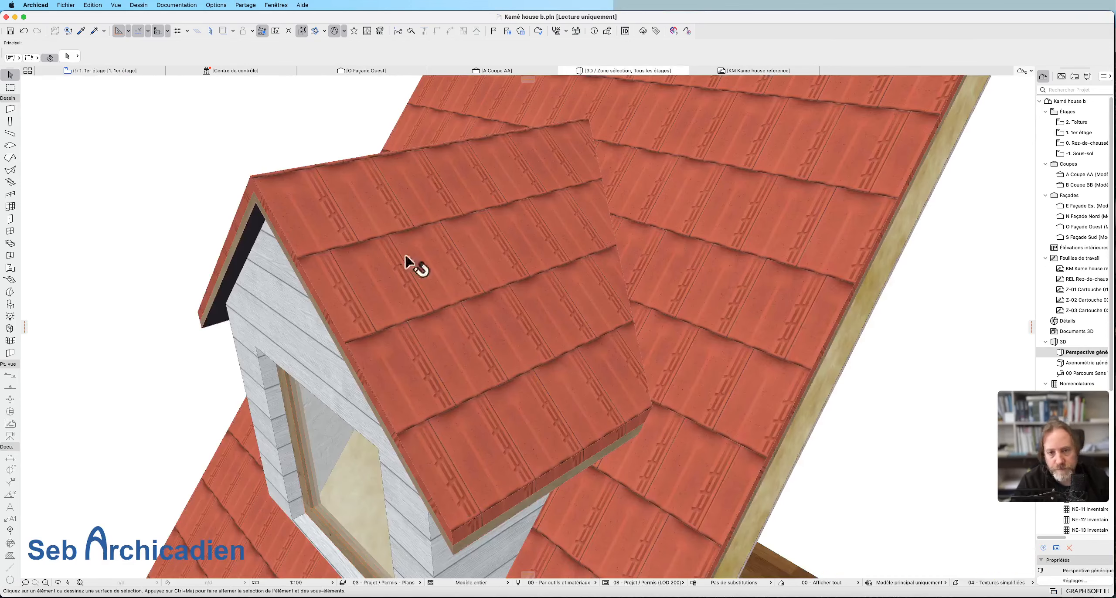
{"action": "scroll", "coordinate": [800, 171], "scroll_direction": "down", "scroll_amount": 5}
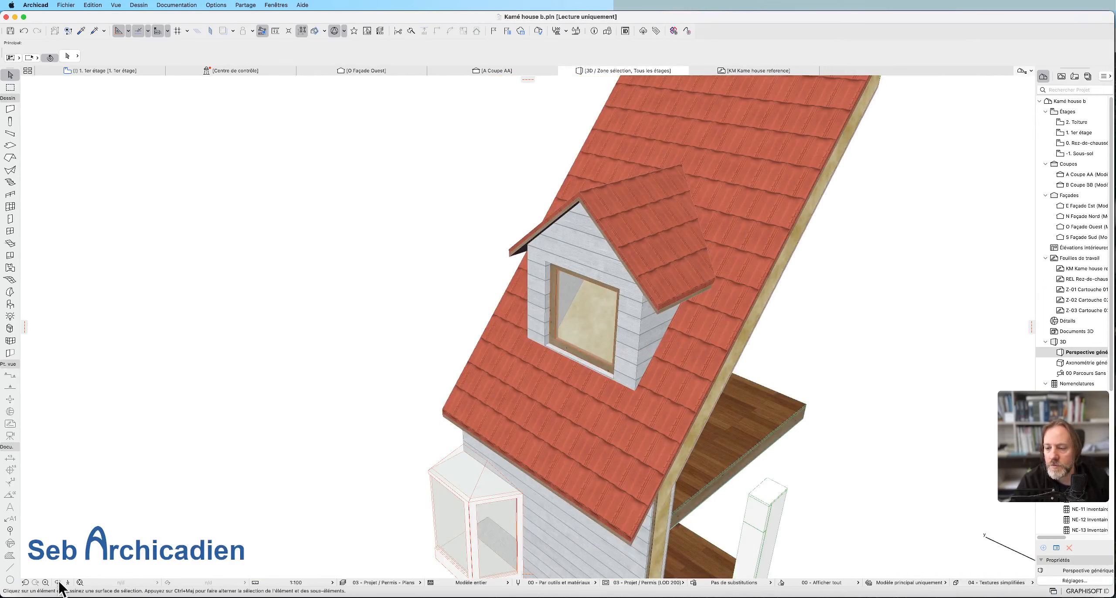
{"action": "left_click", "coordinate": [80, 583]}
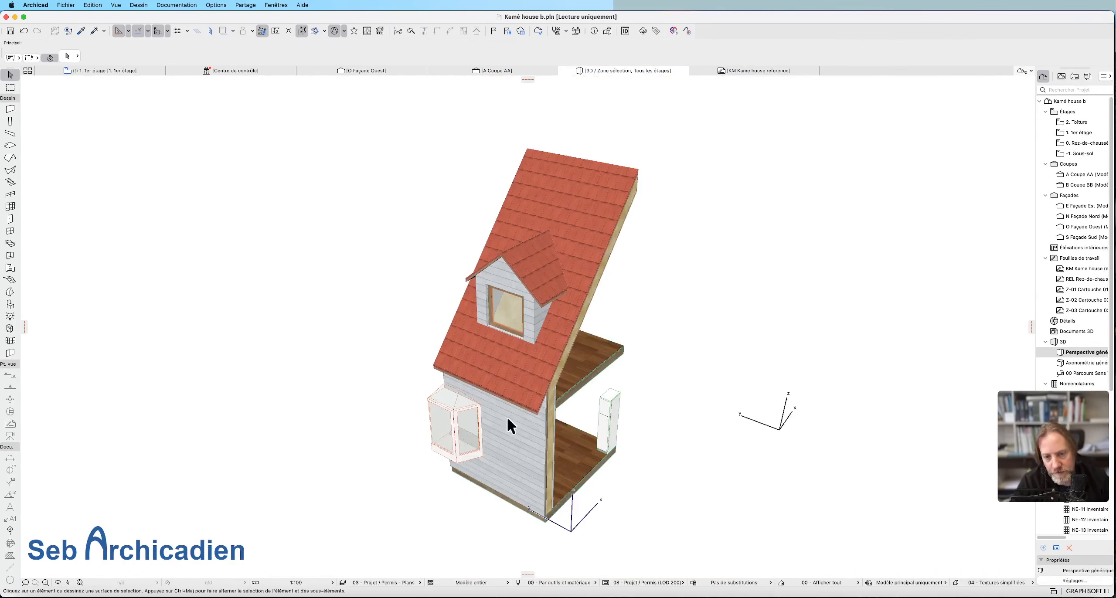
{"action": "left_click_drag", "start_coordinate": [560, 402], "coordinate": [465, 329]}
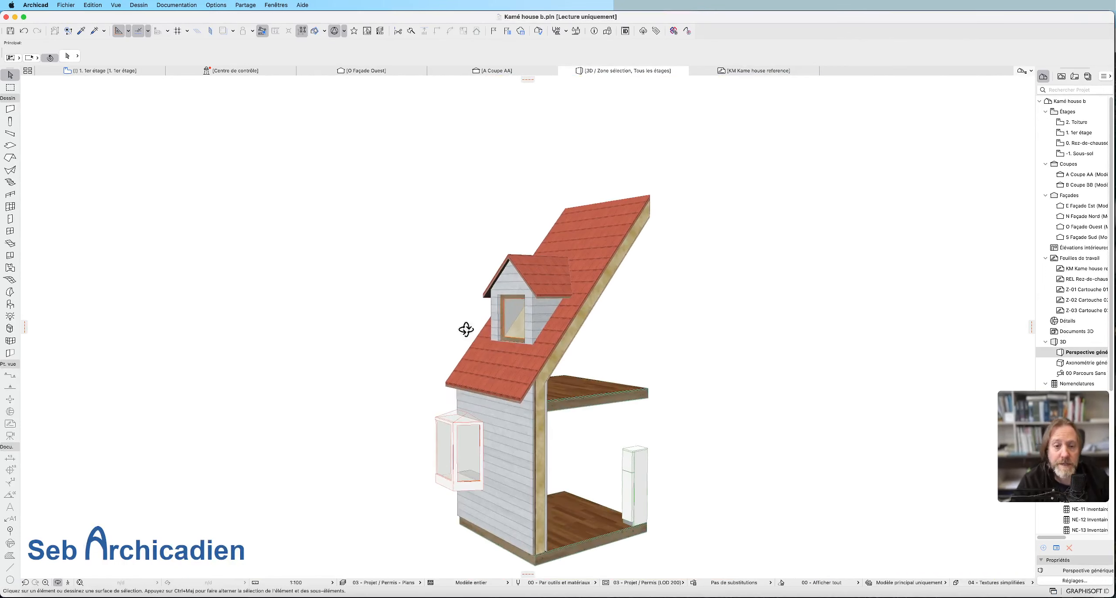
{"action": "scroll", "coordinate": [498, 393], "scroll_direction": "up", "scroll_amount": 6}
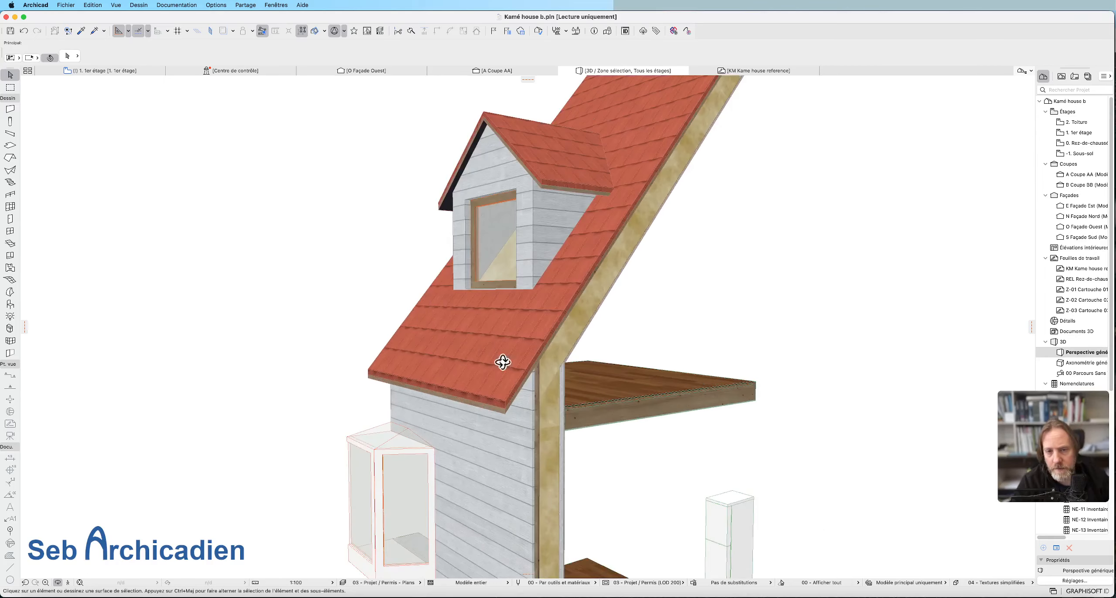
Orbit around the dormer to examine its eaves, side wall and front overhang up close.
{"action": "left_click_drag", "start_coordinate": [508, 213], "coordinate": [743, 206]}
{"action": "left_click_drag", "start_coordinate": [299, 194], "coordinate": [716, 245]}
{"action": "scroll", "coordinate": [605, 259], "scroll_direction": "down", "scroll_amount": 5}
{"action": "scroll", "coordinate": [408, 155], "scroll_direction": "up", "scroll_amount": 5}
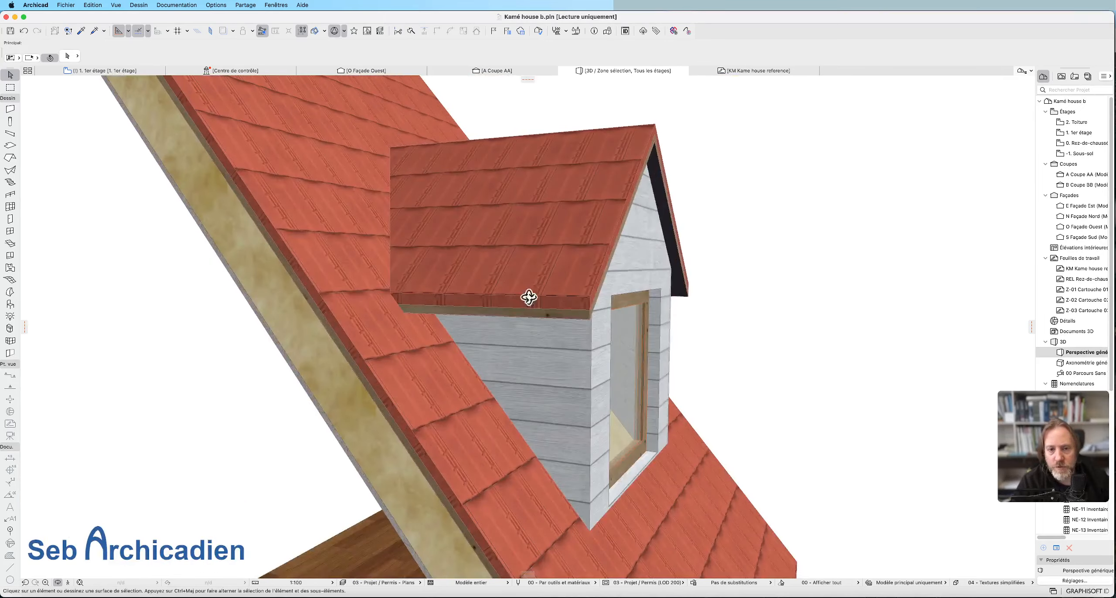
{"action": "scroll", "coordinate": [563, 287], "scroll_direction": "up", "scroll_amount": 3}
{"action": "left_click_drag", "start_coordinate": [563, 286], "coordinate": [705, 289]}
{"action": "scroll", "coordinate": [356, 249], "scroll_direction": "up", "scroll_amount": 5}
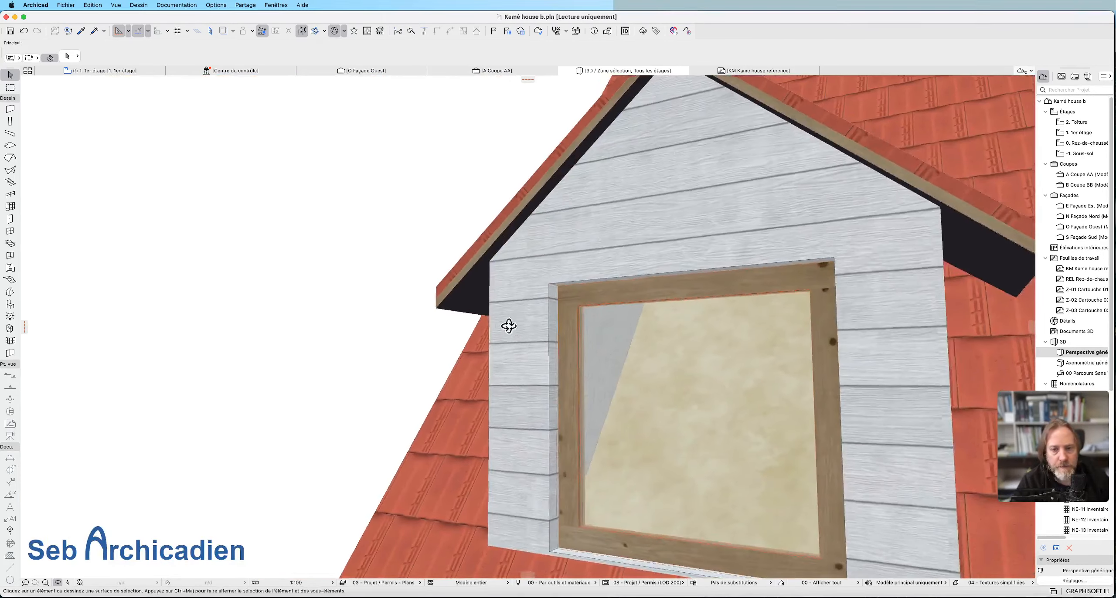
Examine how the dormer sits on the main roof from the front, the far side and the interior.
{"action": "scroll", "coordinate": [350, 169], "scroll_direction": "down", "scroll_amount": 5}
{"action": "scroll", "coordinate": [423, 211], "scroll_direction": "up", "scroll_amount": 2}
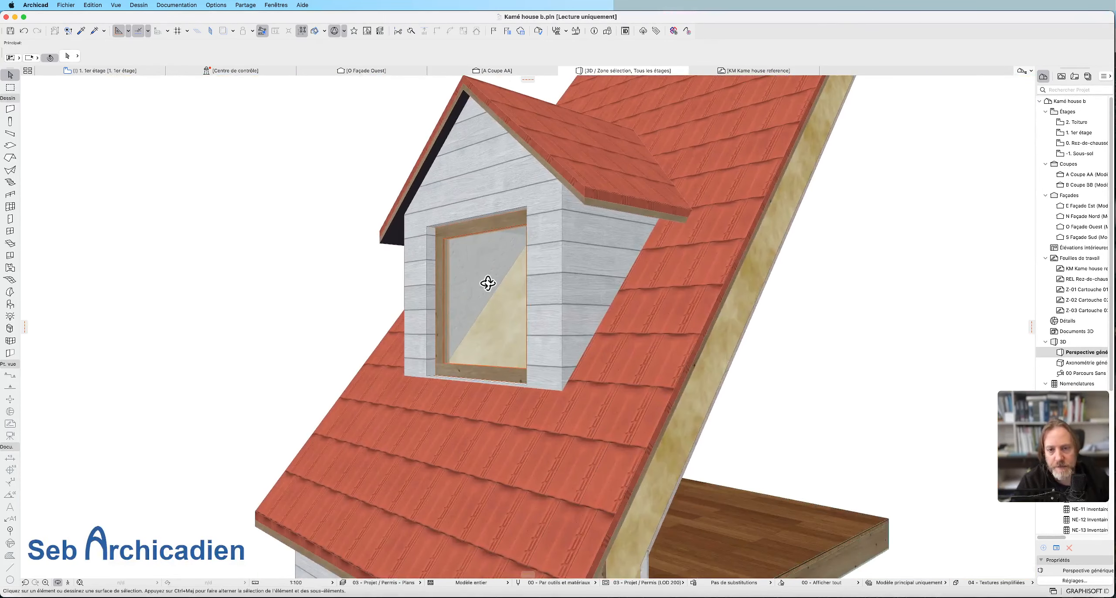
{"action": "left_click_drag", "start_coordinate": [563, 203], "coordinate": [646, 256]}
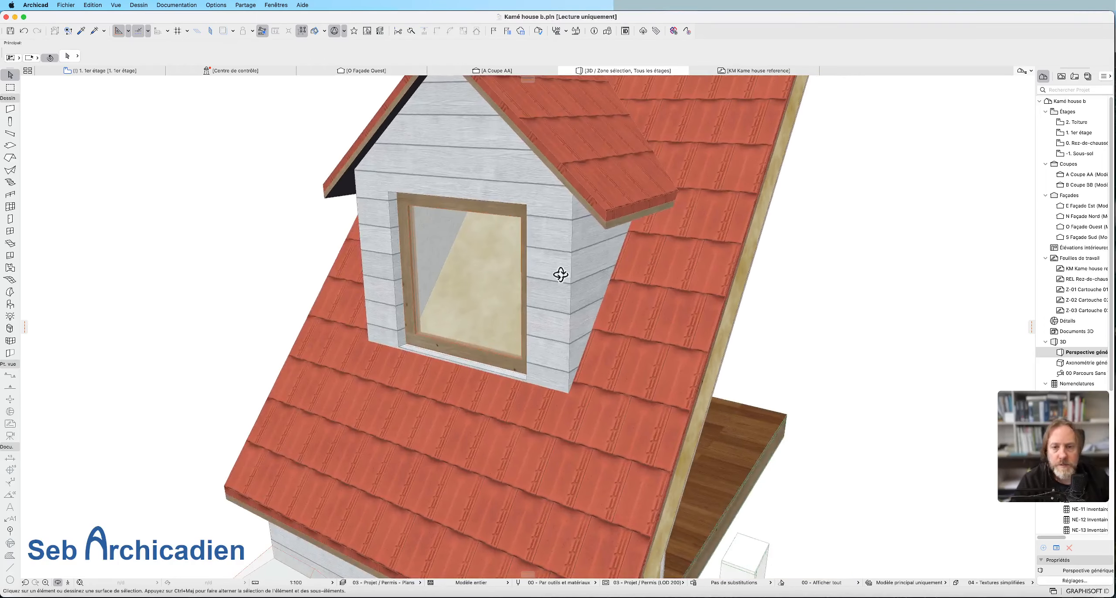
{"action": "scroll", "coordinate": [883, 397], "scroll_direction": "down", "scroll_amount": 4}
{"action": "scroll", "coordinate": [628, 320], "scroll_direction": "up", "scroll_amount": 5}
{"action": "left_click_drag", "start_coordinate": [493, 334], "coordinate": [845, 311]}
{"action": "left_click_drag", "start_coordinate": [384, 306], "coordinate": [340, 317]}
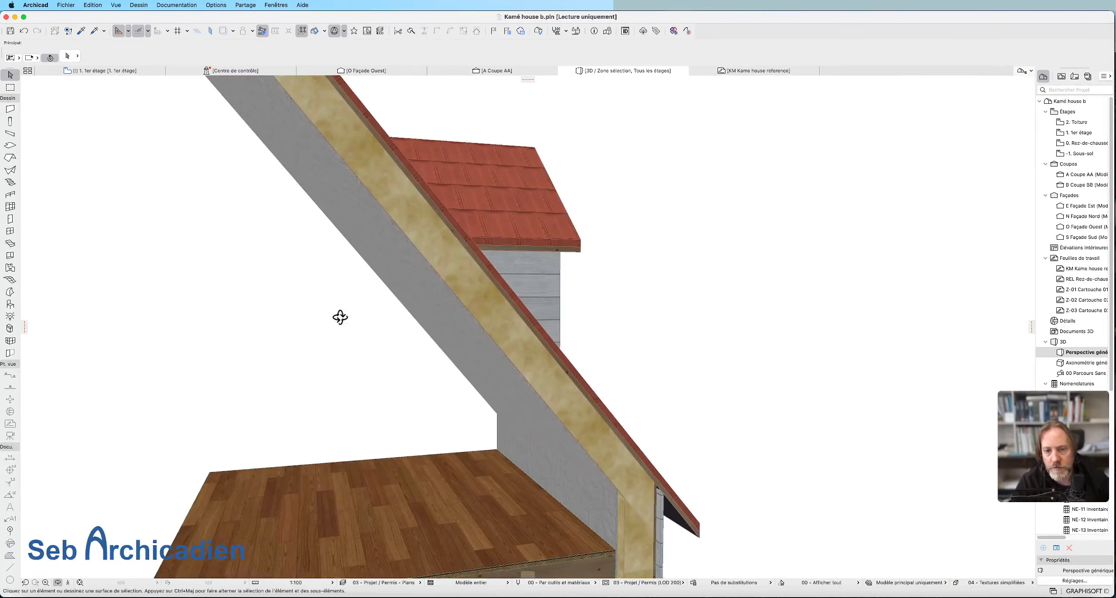
{"action": "left_click_drag", "start_coordinate": [477, 279], "coordinate": [349, 311]}
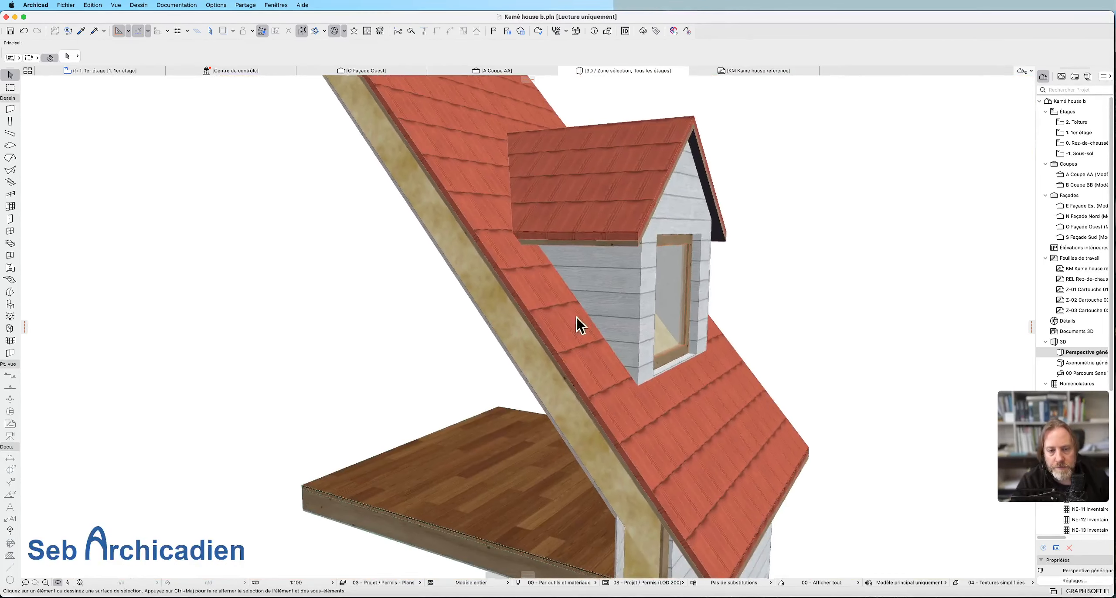
Examine the dormer's front and its window opening up close in the 3D view.
{"action": "scroll", "coordinate": [567, 288], "scroll_direction": "up", "scroll_amount": 3}
{"action": "left_click_drag", "start_coordinate": [625, 347], "coordinate": [630, 282]}
{"action": "scroll", "coordinate": [580, 342], "scroll_direction": "up", "scroll_amount": 3}
{"action": "scroll", "coordinate": [520, 283], "scroll_direction": "down", "scroll_amount": 2}
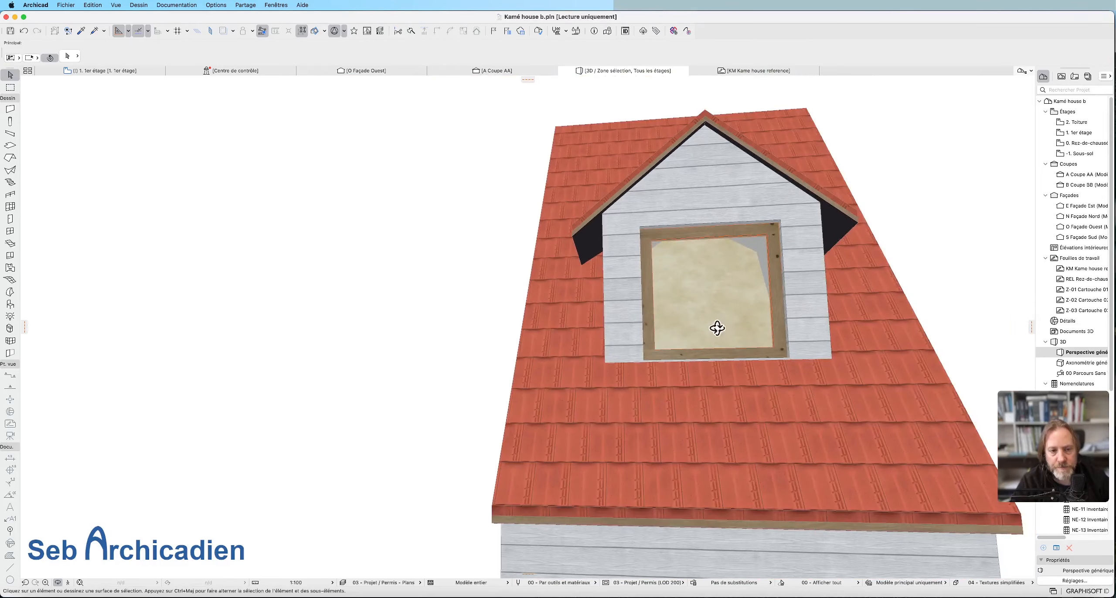
Compare the opening around the dormer in the main roof's covering and insulation slopes on the 1er étage plan.
{"action": "left_click", "coordinate": [109, 71]}
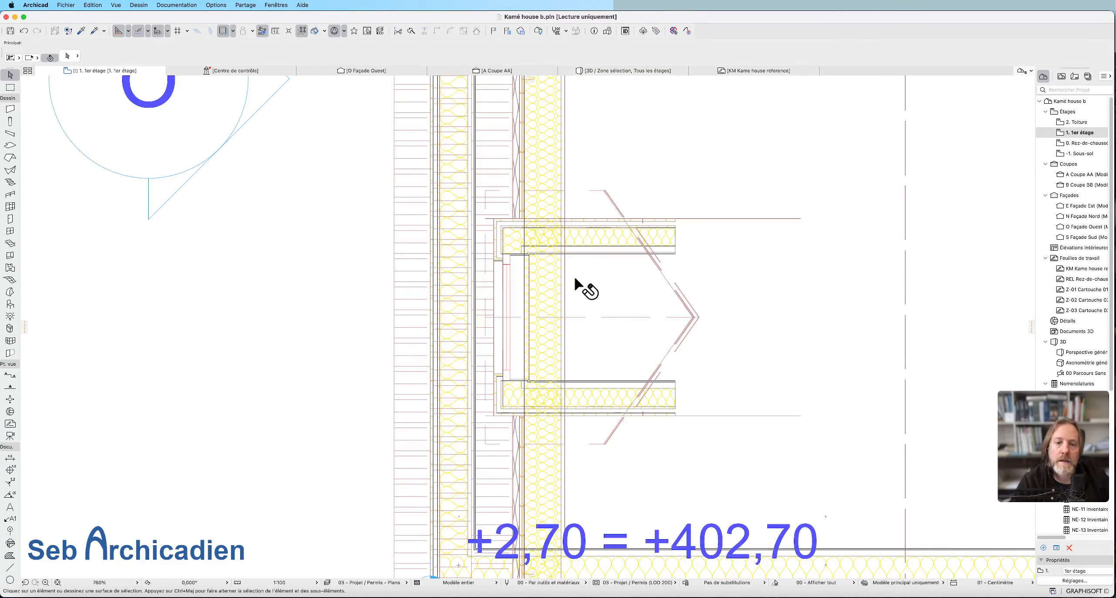
{"action": "left_click", "coordinate": [764, 241]}
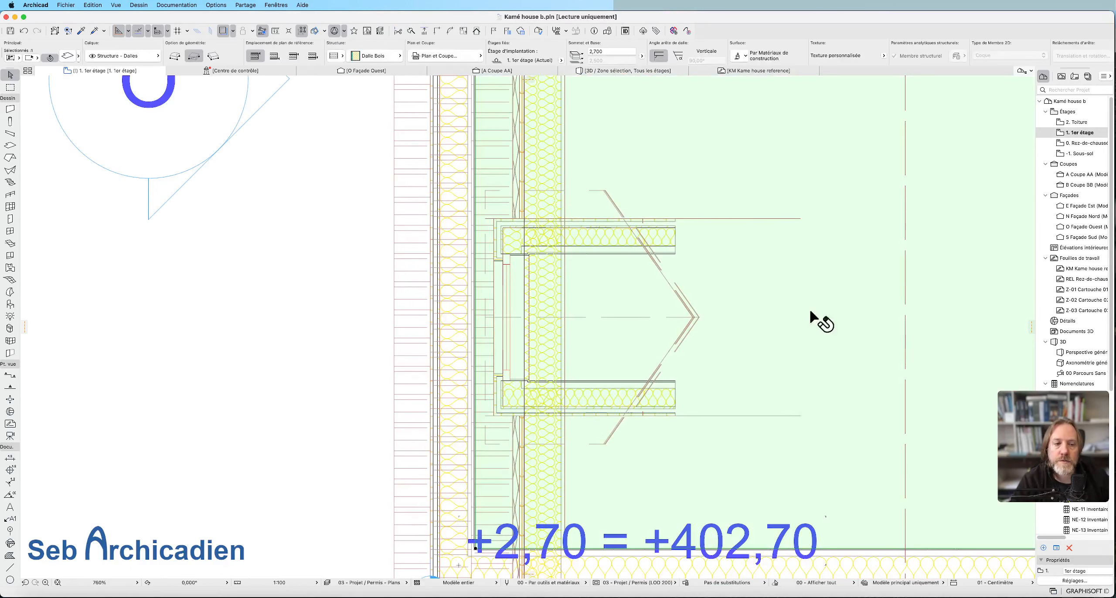
{"action": "left_click", "coordinate": [904, 318]}
{"action": "left_click", "coordinate": [904, 319]}
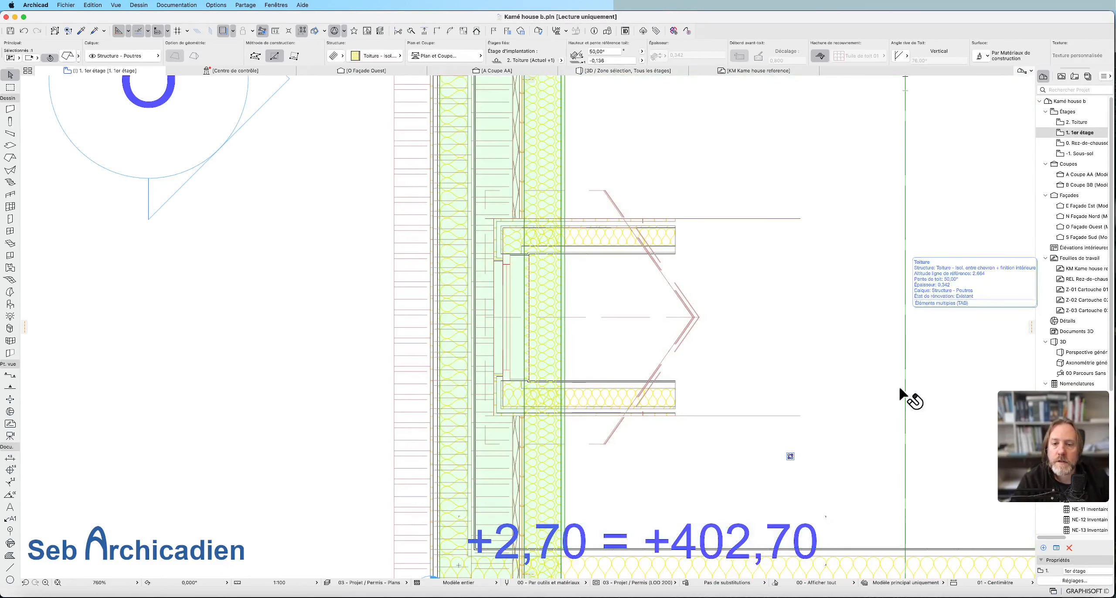
{"action": "scroll", "coordinate": [403, 318], "scroll_direction": "down", "scroll_amount": 8}
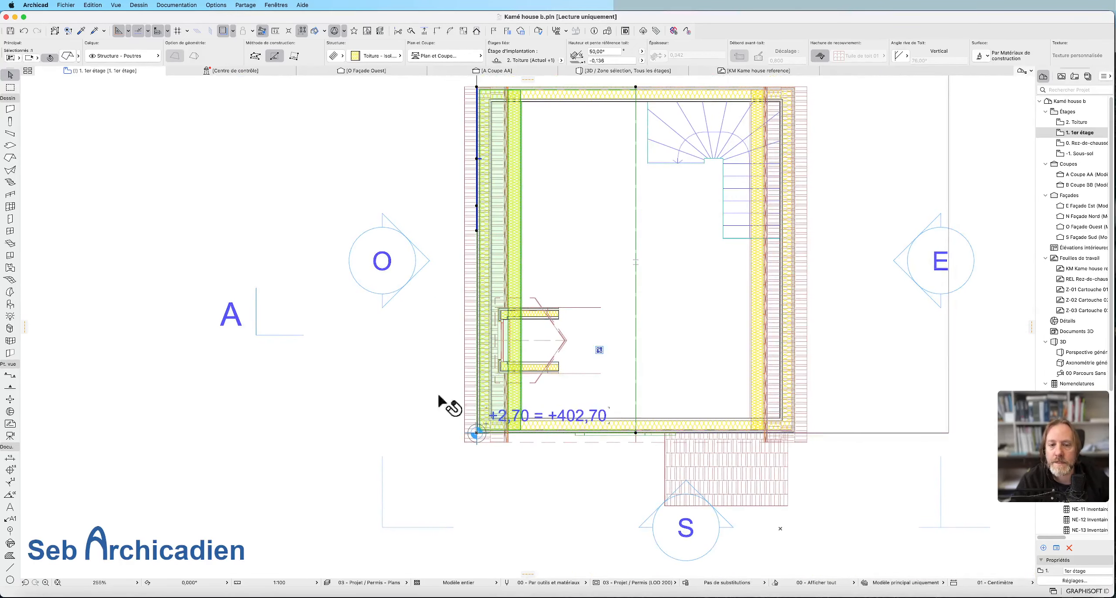
{"action": "left_click", "coordinate": [462, 379]}
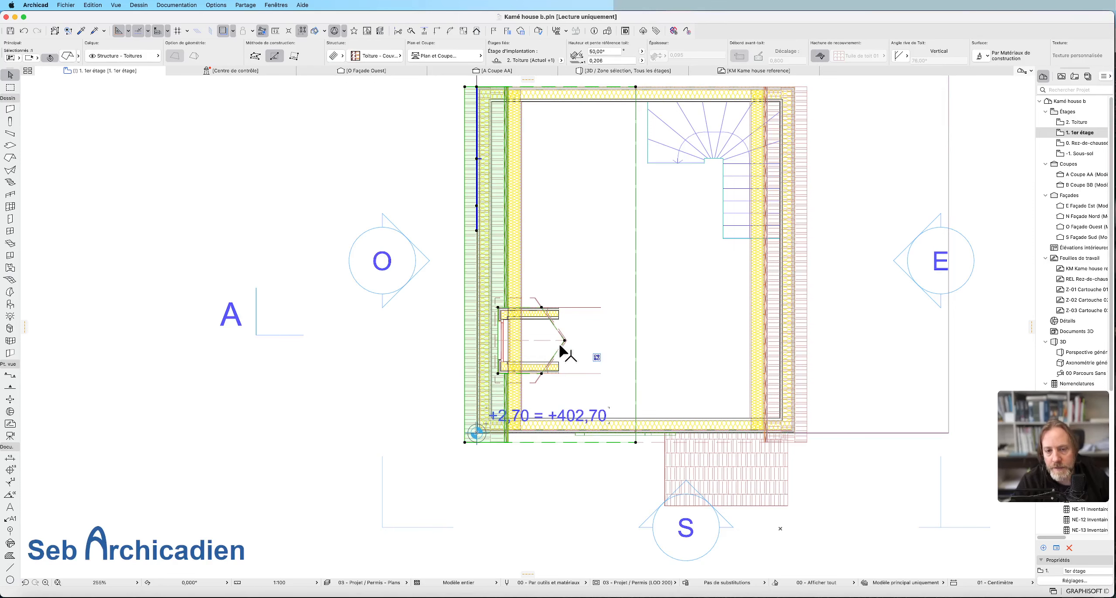
{"action": "scroll", "coordinate": [562, 348], "scroll_direction": "up", "scroll_amount": 4}
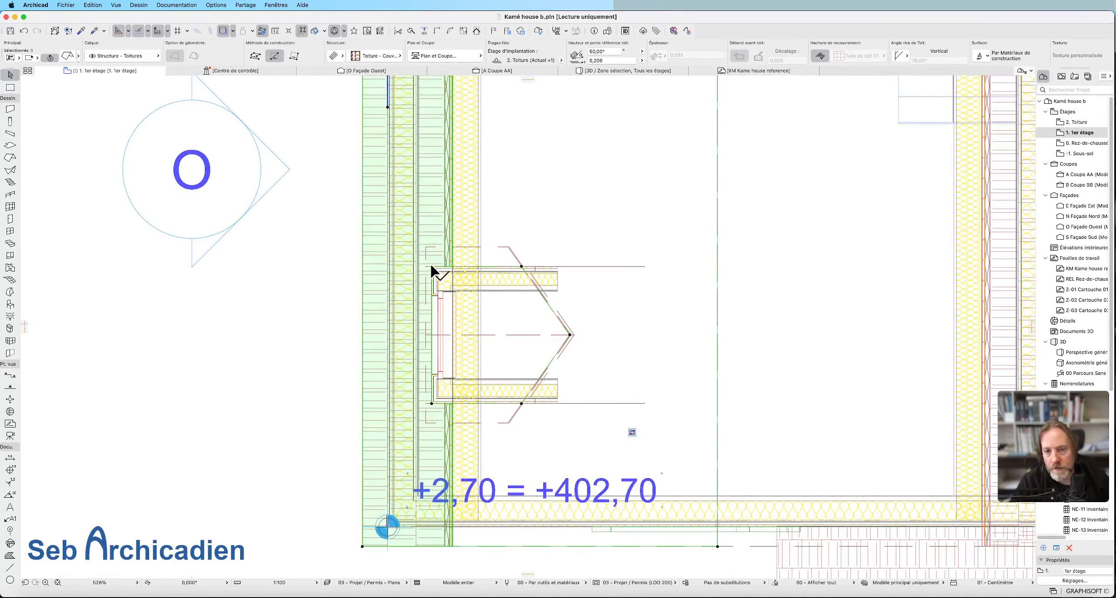
{"action": "left_click", "coordinate": [718, 287]}
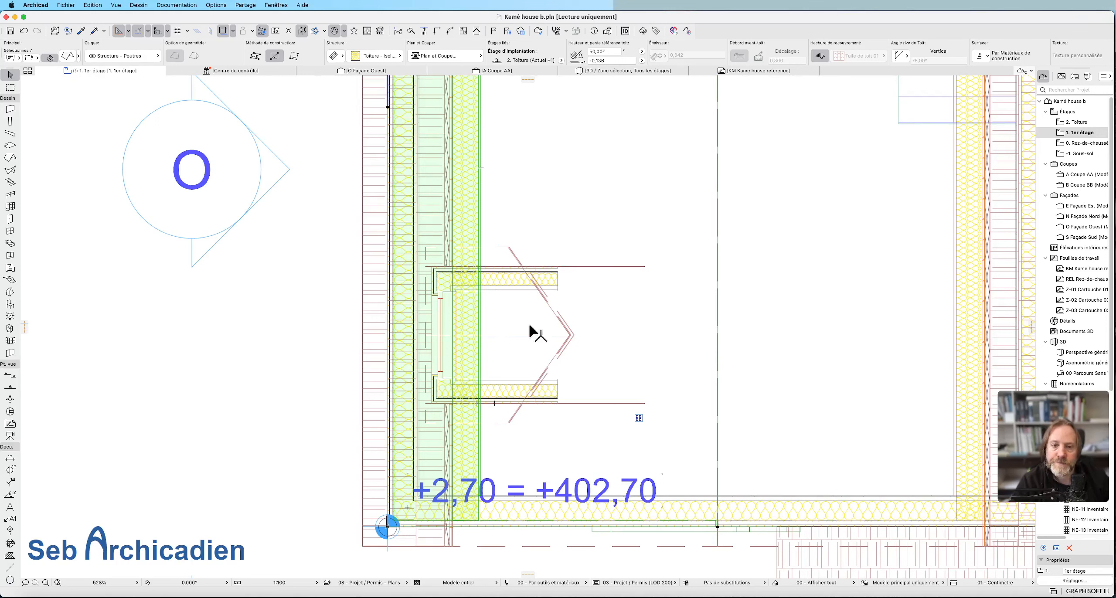
Select all the roofs on the floor plan and hide the layers of all other elements with Calques rapides.
{"action": "left_click_drag", "start_coordinate": [737, 286], "coordinate": [695, 243]}
{"action": "left_click", "coordinate": [257, 5]}
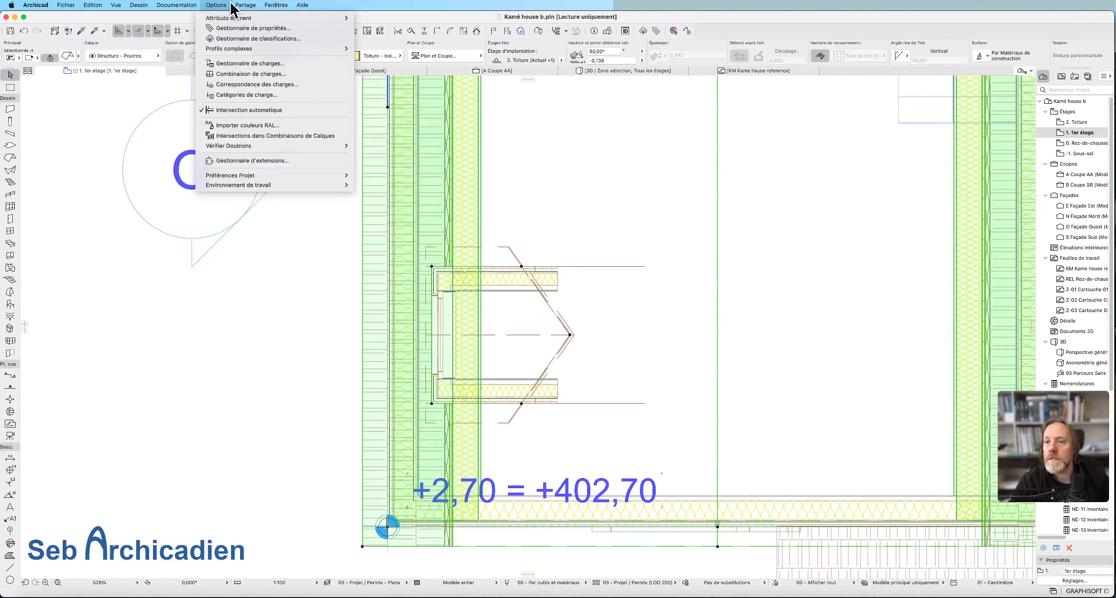
{"action": "mouse_move", "coordinate": [267, 9]}
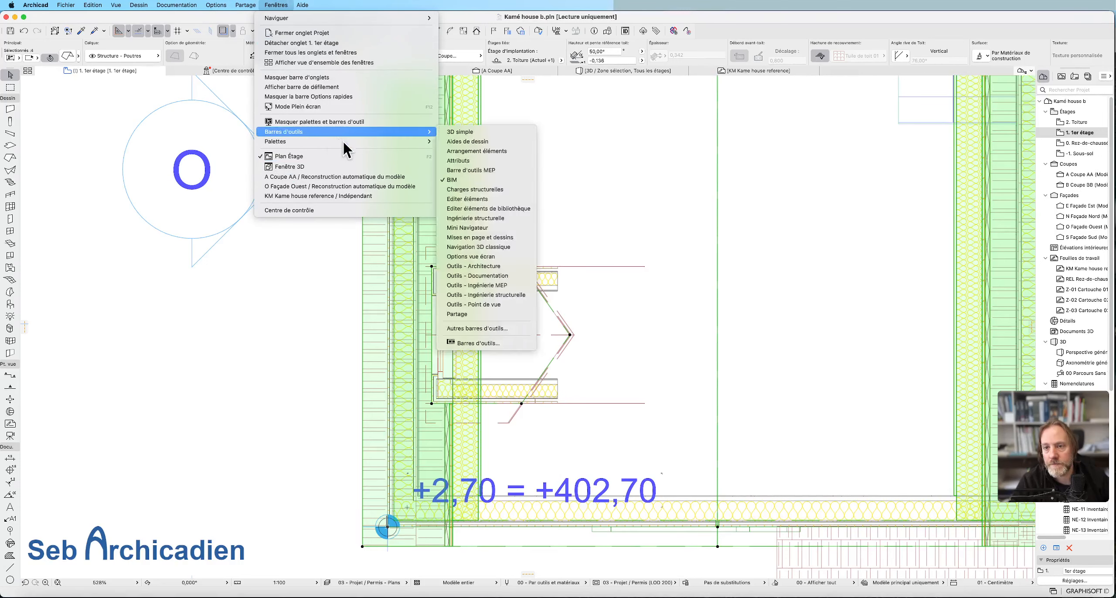
{"action": "mouse_move", "coordinate": [413, 143]}
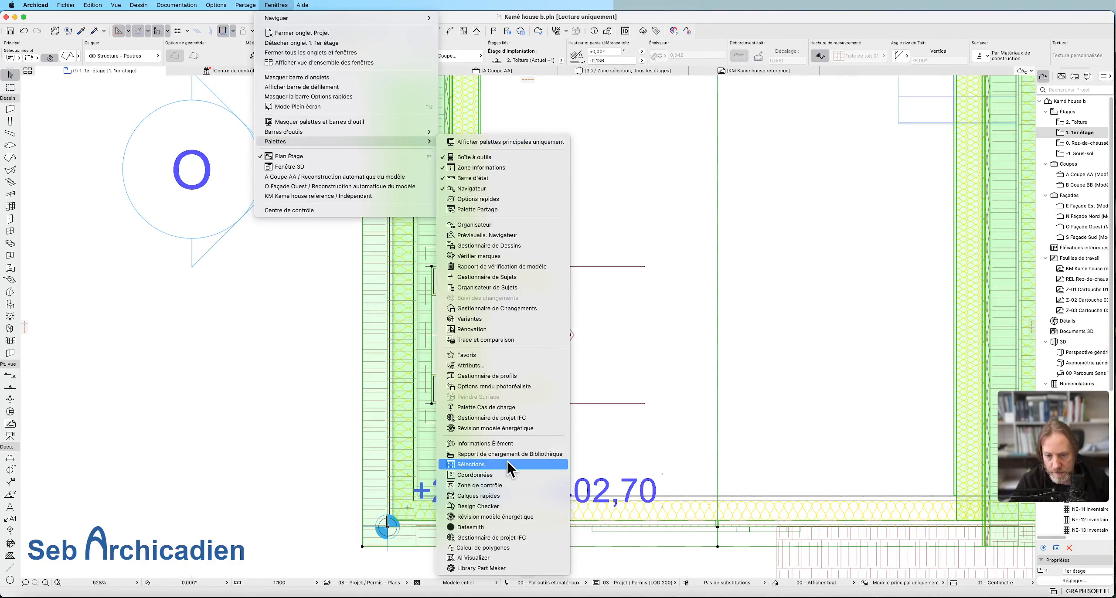
{"action": "left_click", "coordinate": [514, 496]}
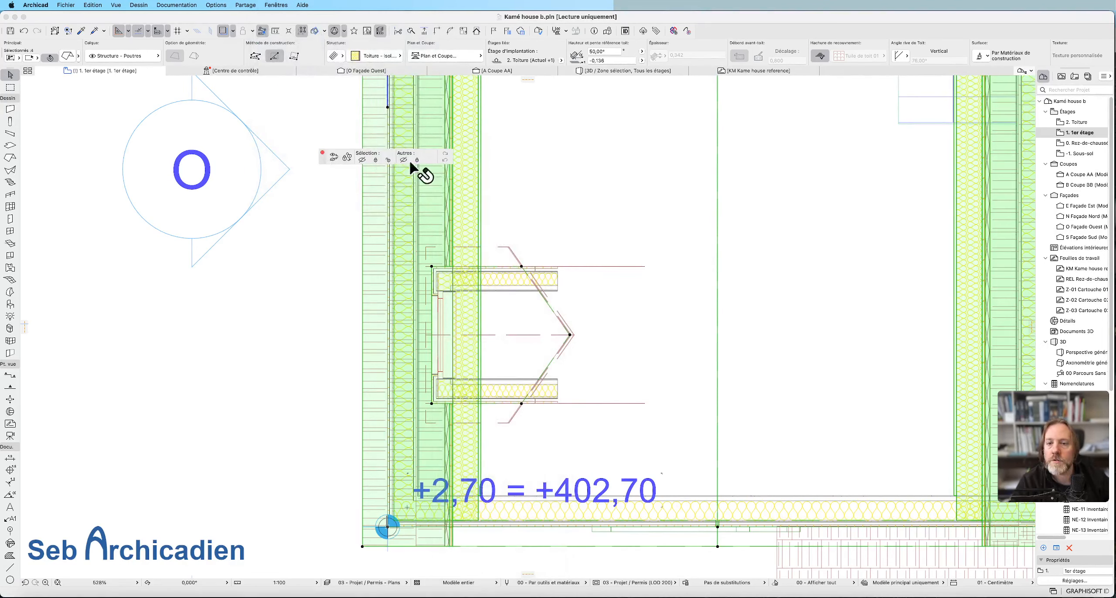
{"action": "left_click", "coordinate": [404, 159]}
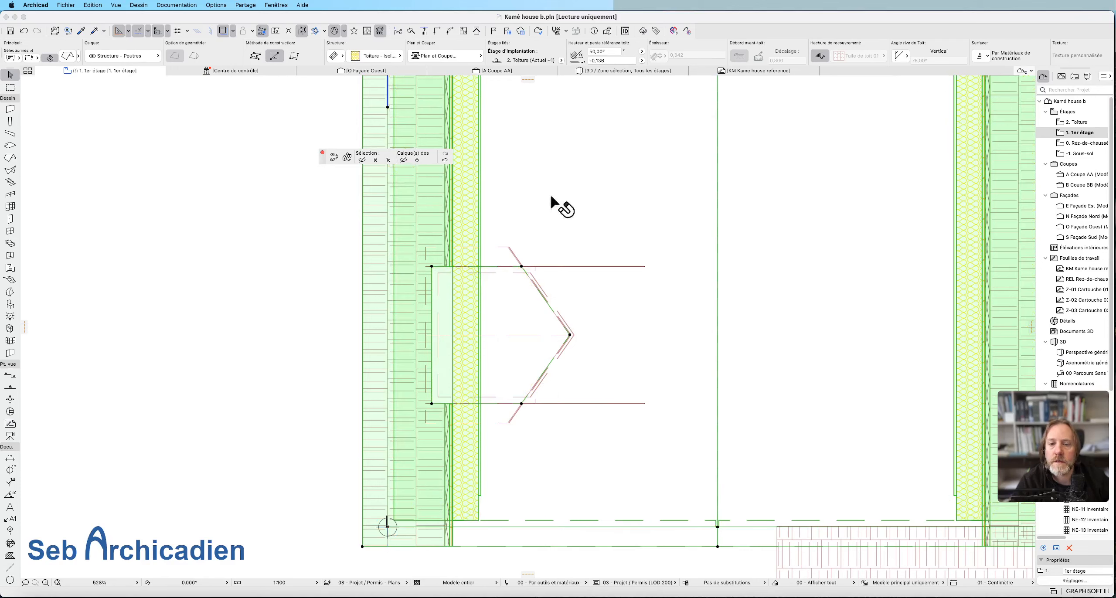
Select only the main roof's insulation slope on the dormer side and activate the roof tool with its settings.
{"action": "left_click", "coordinate": [596, 353]}
{"action": "left_click_drag", "start_coordinate": [580, 292], "coordinate": [379, 203]}
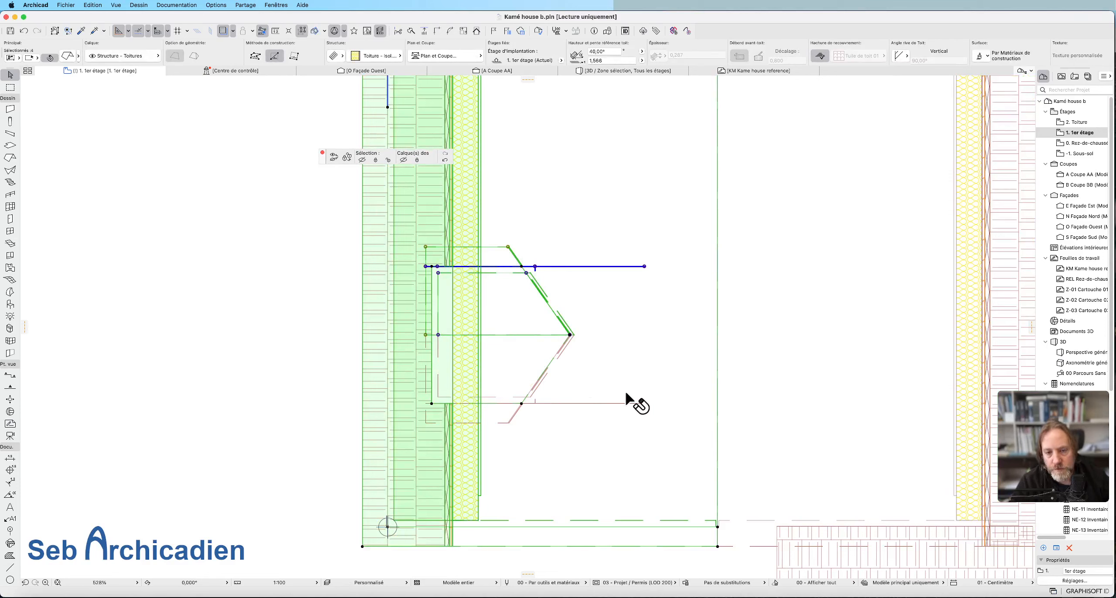
{"action": "left_click", "coordinate": [646, 406]}
{"action": "left_click", "coordinate": [717, 376]}
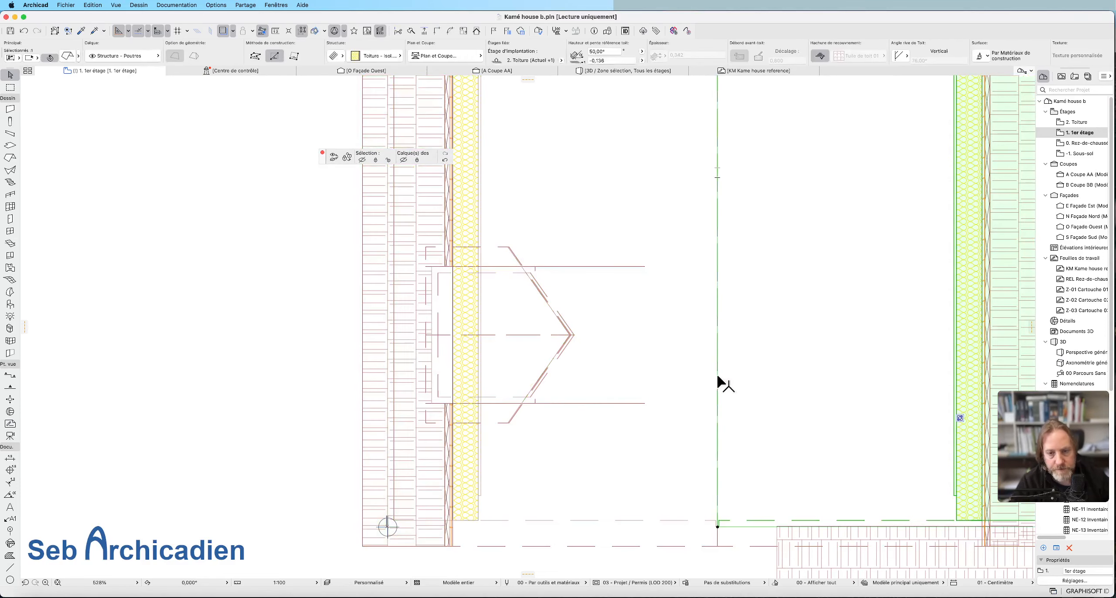
{"action": "left_click", "coordinate": [717, 386]}
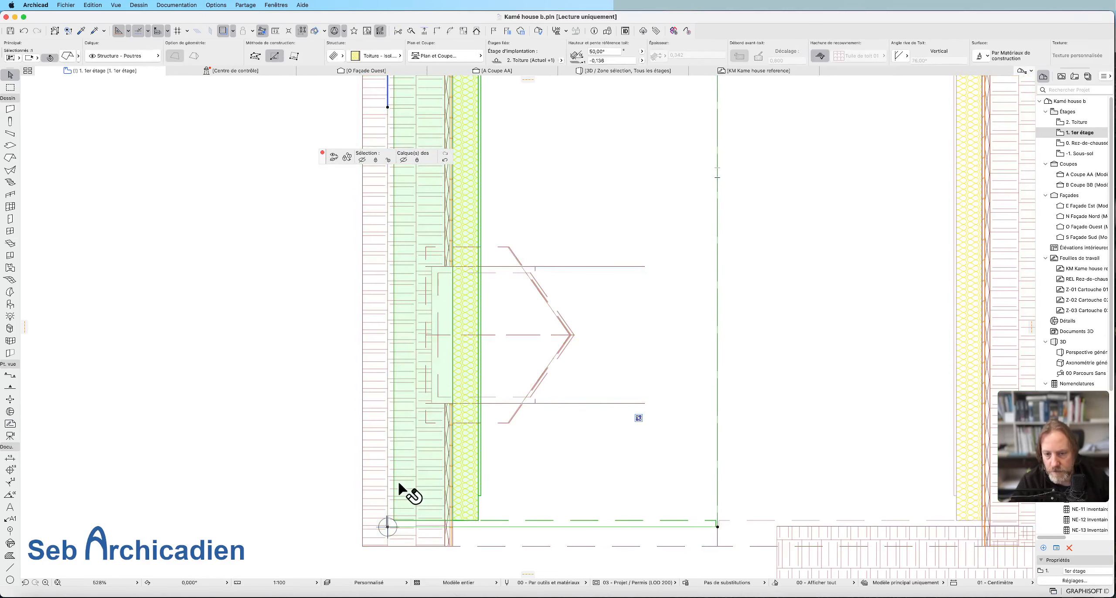
{"action": "left_click", "coordinate": [518, 521], "text": "alt"}
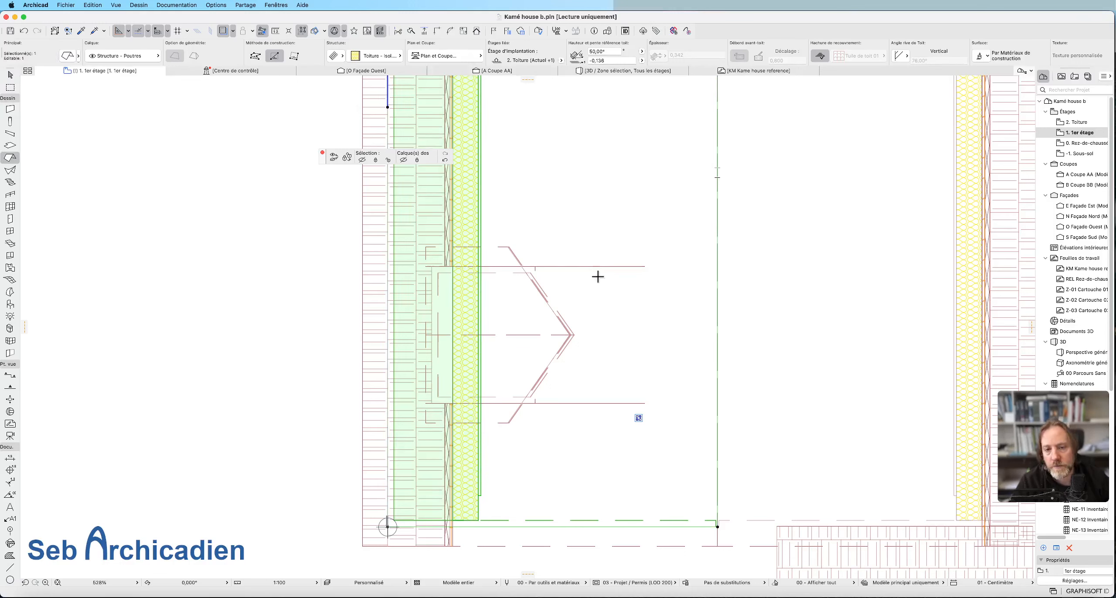
Cut a five-sided opening in the insulation slope with the polygon method, tracing the covering roof's dormer opening through its ridge point.
{"action": "left_click", "coordinate": [521, 266]}
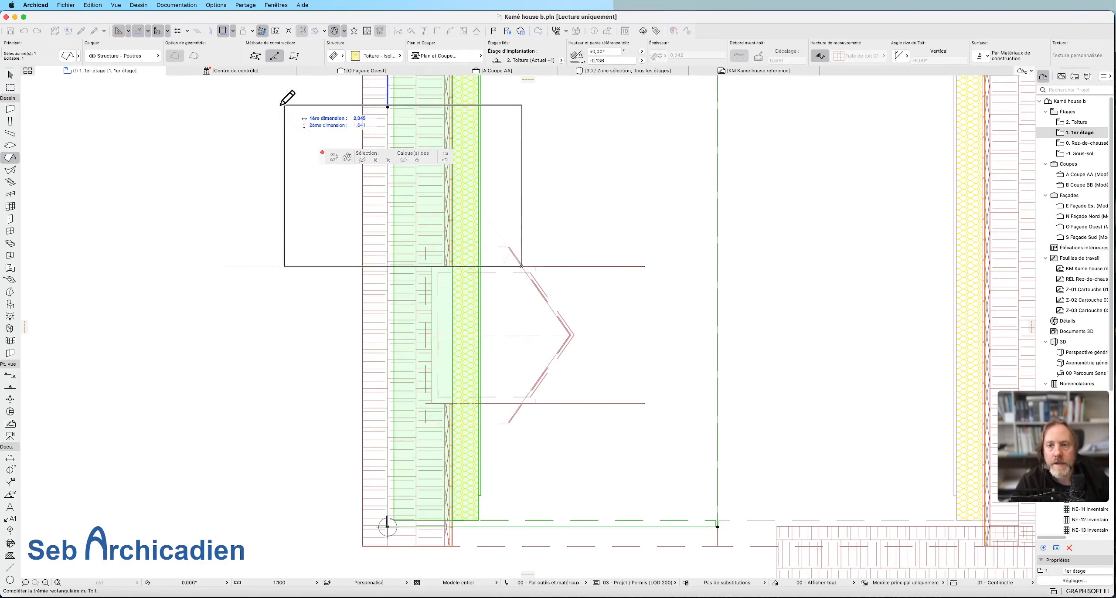
{"action": "left_click", "coordinate": [255, 56]}
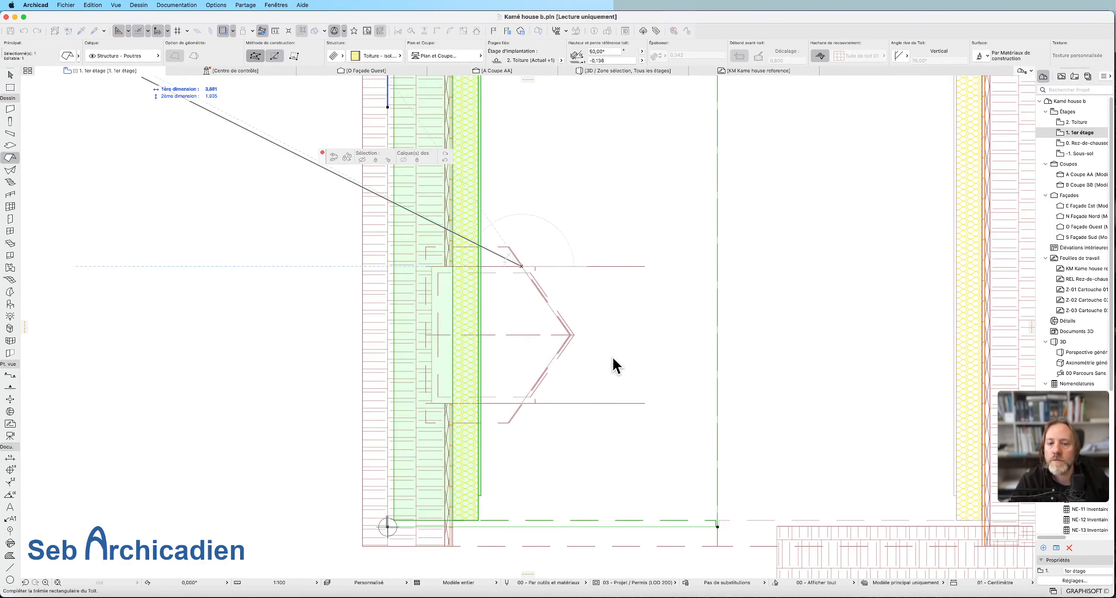
{"action": "left_click", "coordinate": [522, 266]}
{"action": "scroll", "coordinate": [571, 333], "scroll_direction": "up", "scroll_amount": 2}
{"action": "scroll", "coordinate": [571, 332], "scroll_direction": "up", "scroll_amount": 2}
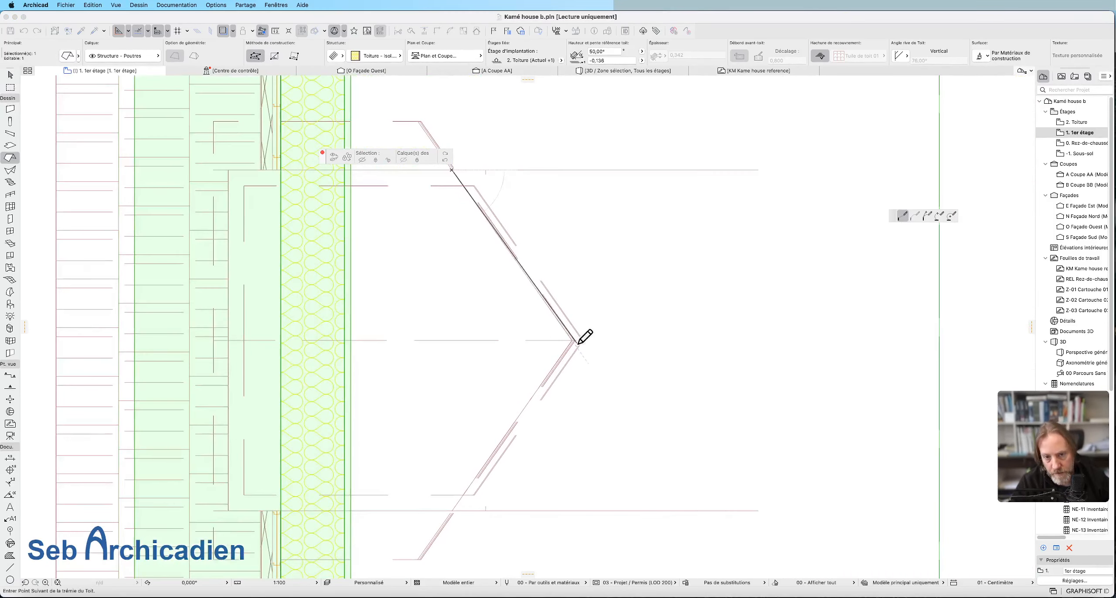
{"action": "left_click", "coordinate": [572, 341]}
{"action": "scroll", "coordinate": [543, 380], "scroll_direction": "down", "scroll_amount": 3}
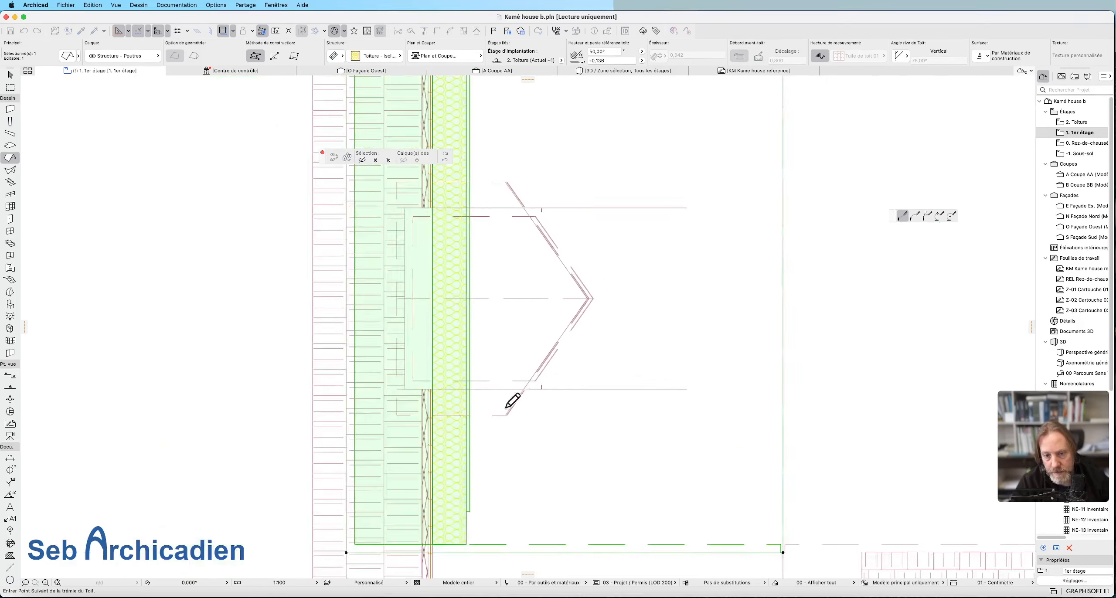
{"action": "scroll", "coordinate": [505, 410], "scroll_direction": "up", "scroll_amount": 4}
{"action": "scroll", "coordinate": [535, 470], "scroll_direction": "down", "scroll_amount": 1}
{"action": "scroll", "coordinate": [542, 462], "scroll_direction": "down", "scroll_amount": 3}
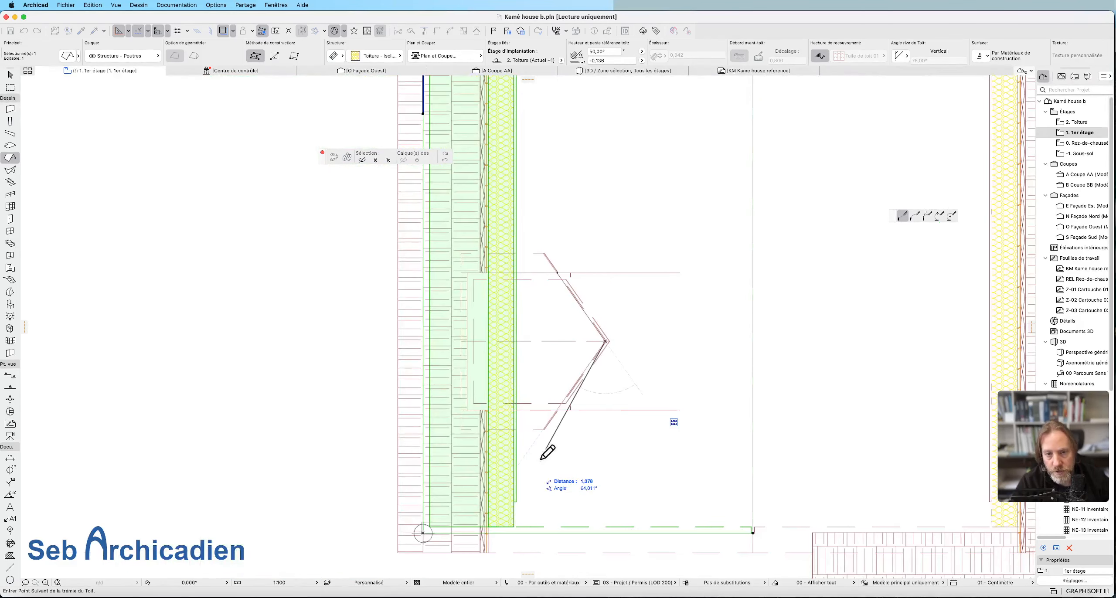
{"action": "left_click", "coordinate": [559, 407]}
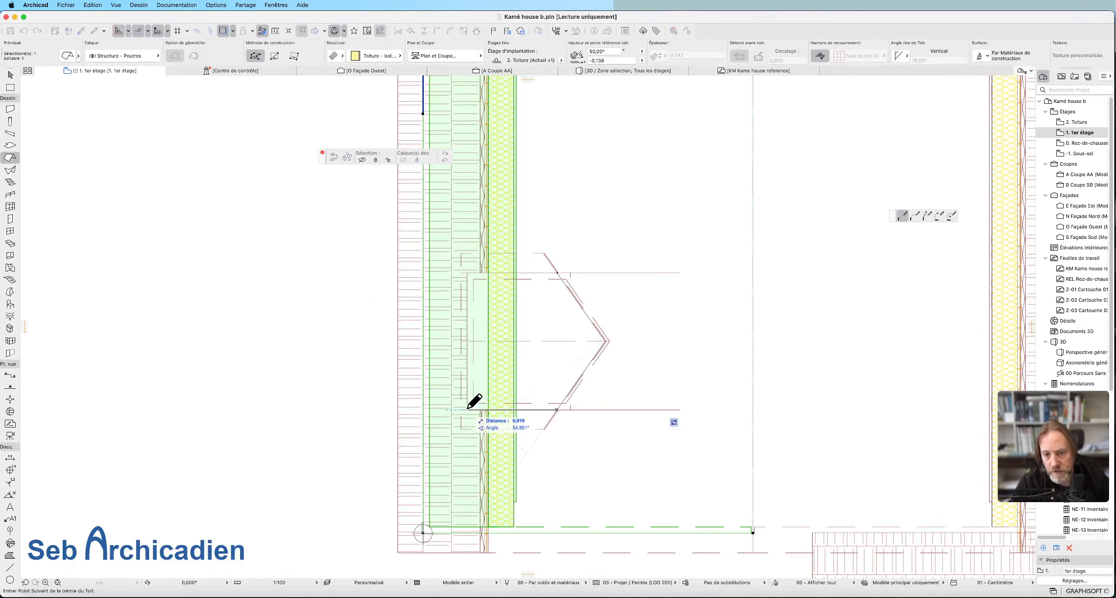
{"action": "left_click", "coordinate": [467, 410]}
{"action": "left_click", "coordinate": [467, 273]}
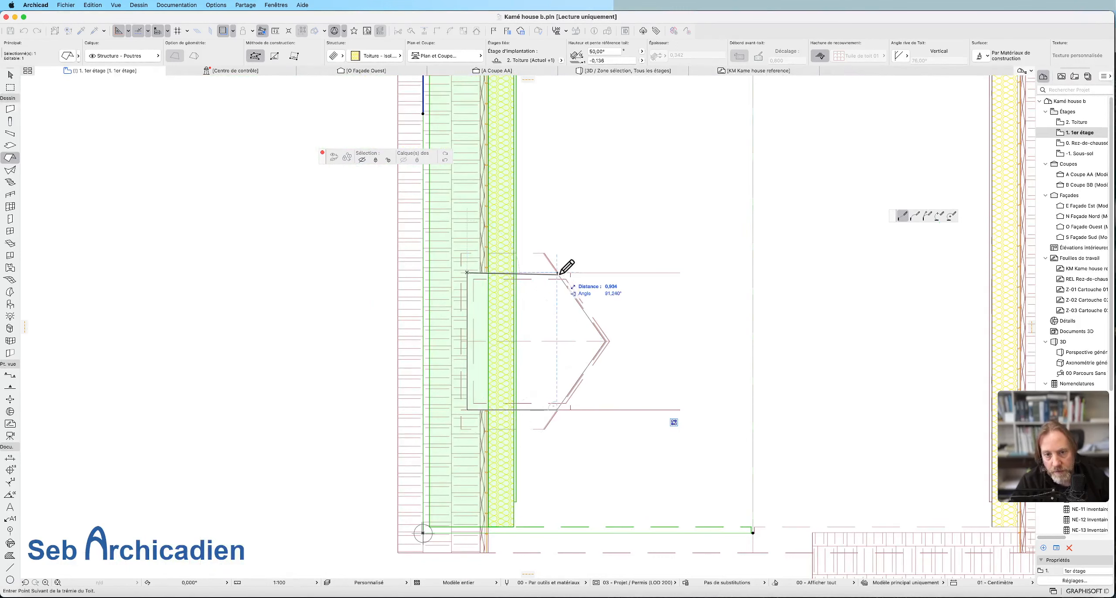
{"action": "left_click", "coordinate": [557, 273]}
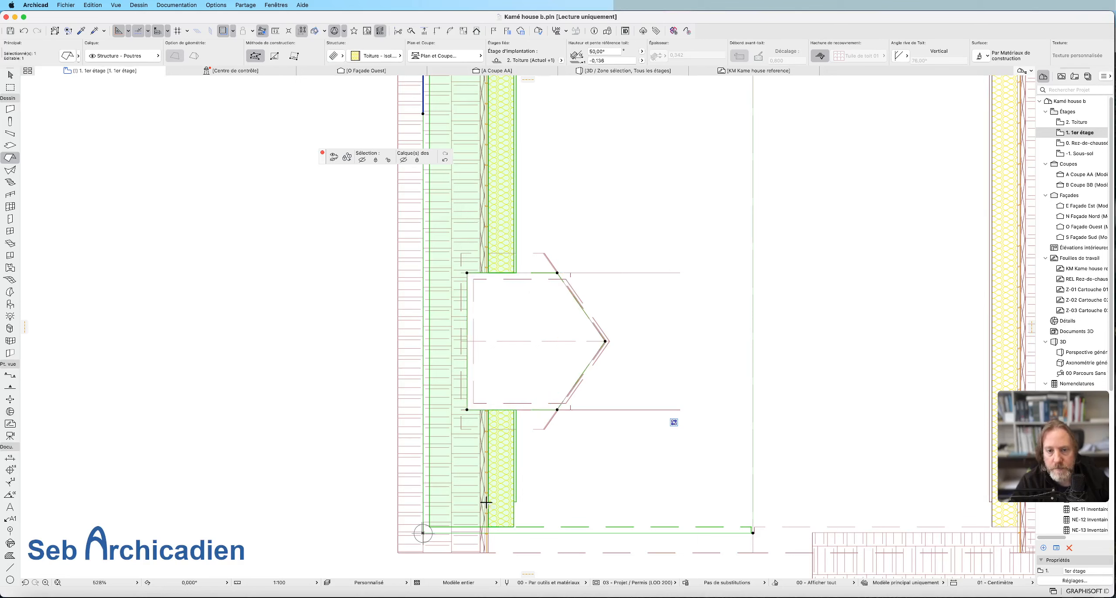
Deselect the insulation slope and restore the previously hidden layers.
{"action": "key", "text": "Escape"}
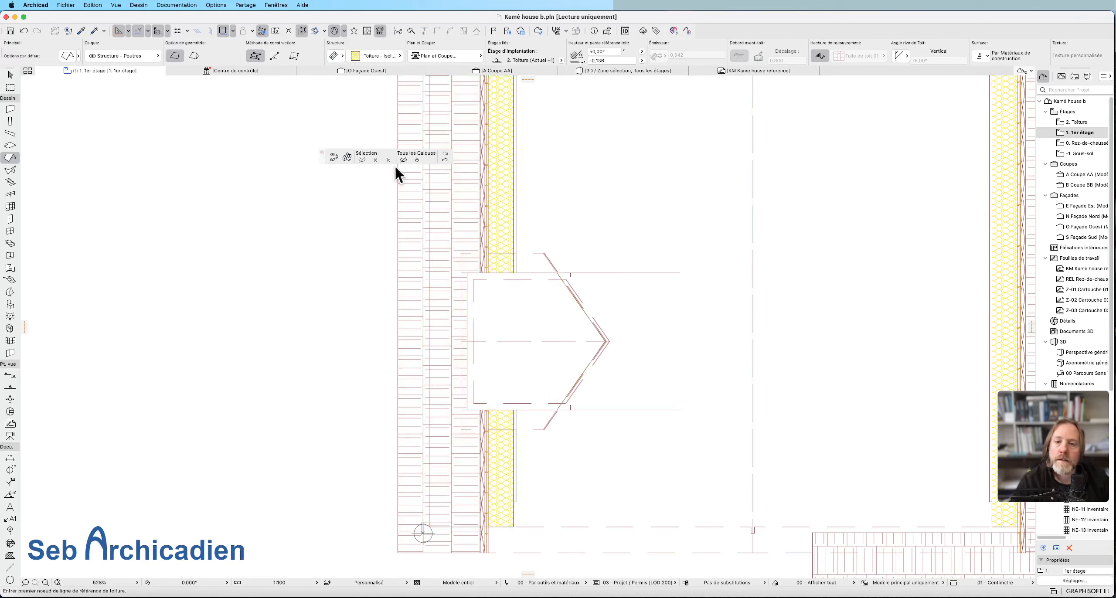
{"action": "left_click", "coordinate": [445, 159]}
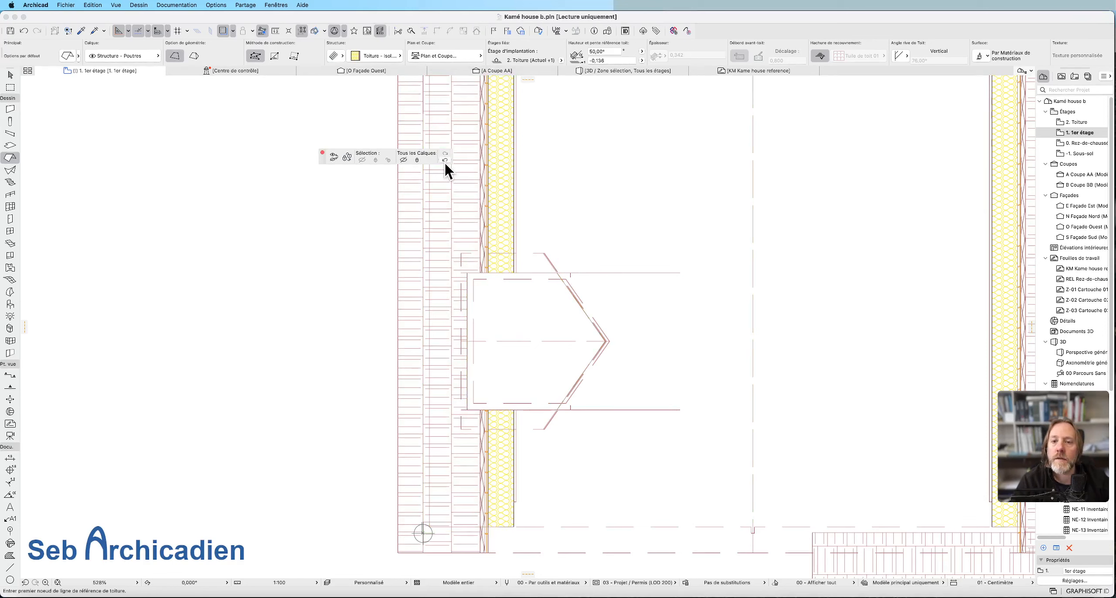
{"action": "left_click", "coordinate": [445, 160]}
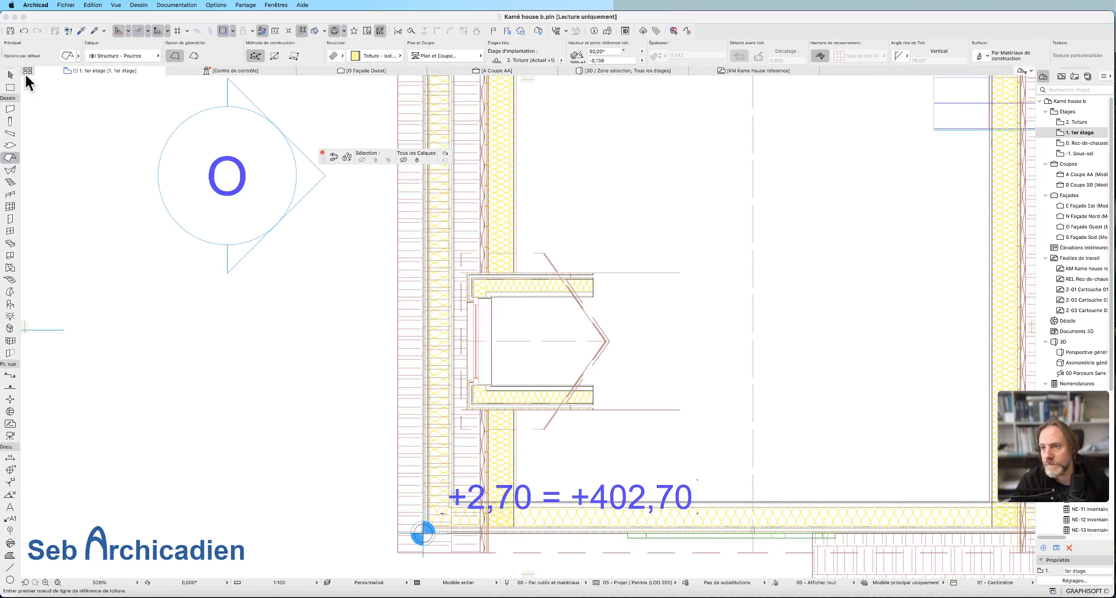
Enclose the dormer in a rectangular marquee on the plan and display that zone in 3D.
{"action": "left_click", "coordinate": [10, 87]}
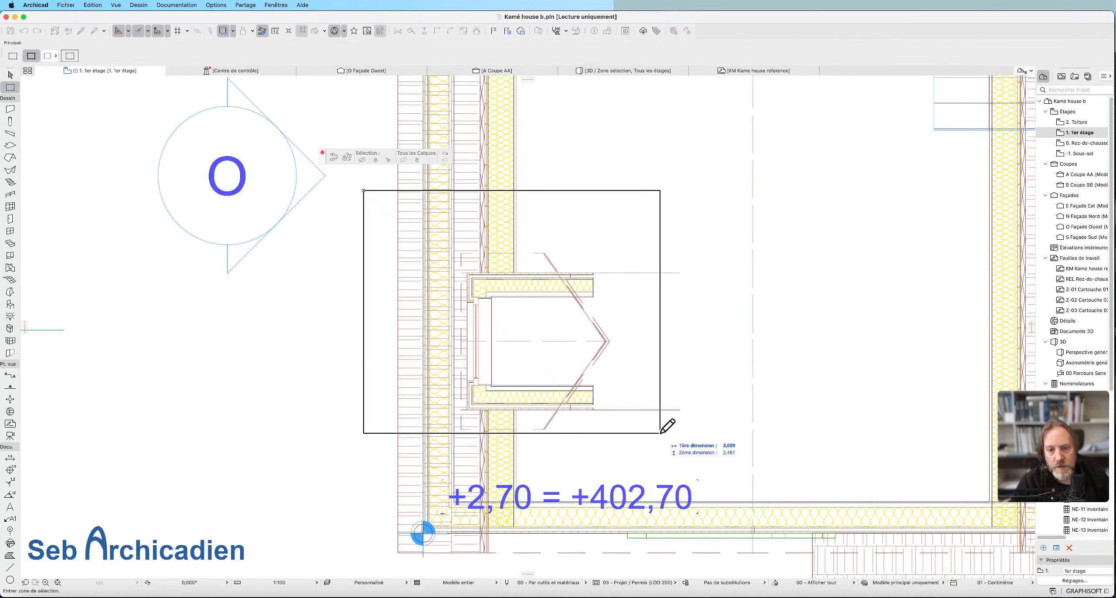
{"action": "left_click", "coordinate": [715, 465]}
{"action": "key", "text": "F5"}
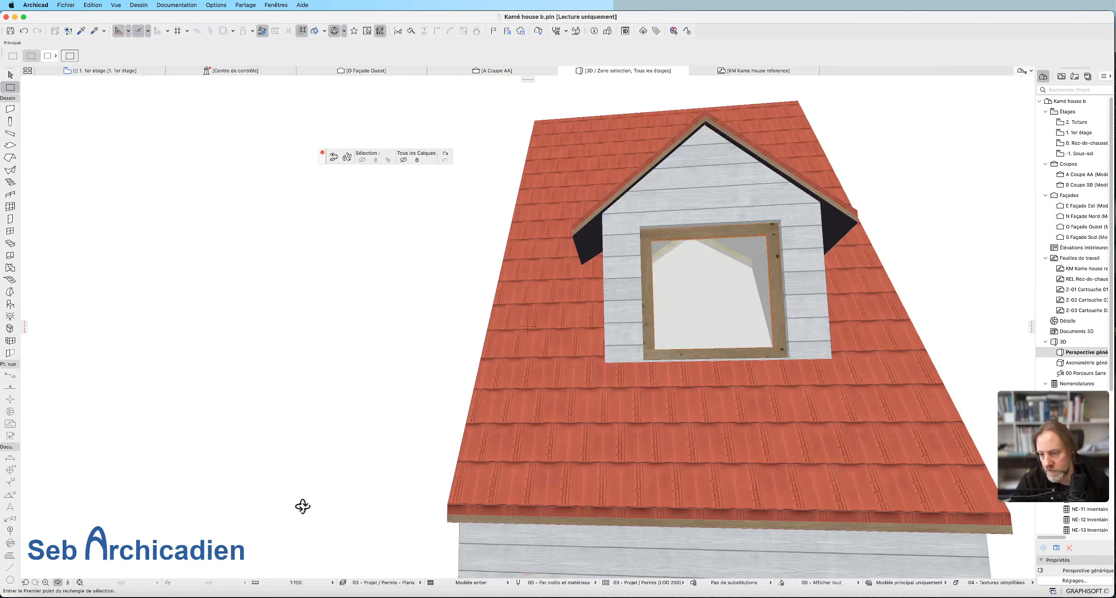
From the interior, offset the insulation slope opening's side edges inward, one to the wall insulation's outer face, the other to the opposite wall's inner side.
{"action": "left_click_drag", "start_coordinate": [479, 365], "coordinate": [891, 376]}
{"action": "left_click_drag", "start_coordinate": [610, 323], "coordinate": [780, 316]}
{"action": "mouse_move", "coordinate": [453, 286]}
{"action": "left_mouse_down"}
{"action": "mouse_move", "coordinate": [683, 299]}
{"action": "mouse_move", "coordinate": [513, 317]}
{"action": "mouse_move", "coordinate": [515, 279]}
{"action": "mouse_move", "coordinate": [329, 369]}
{"action": "mouse_move", "coordinate": [467, 349]}
{"action": "left_mouse_up"}
{"action": "scroll", "coordinate": [421, 389], "scroll_direction": "up", "scroll_amount": 3}
{"action": "scroll", "coordinate": [421, 388], "scroll_direction": "down", "scroll_amount": 3}
{"action": "key", "text": "Escape"}
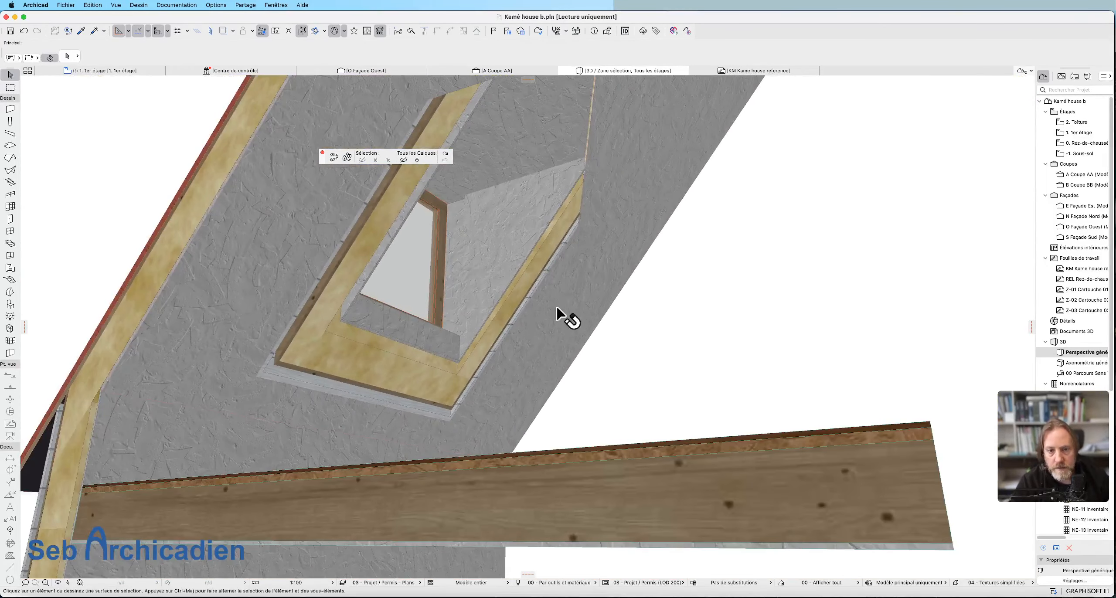
{"action": "left_click", "coordinate": [549, 260]}
{"action": "left_click", "coordinate": [555, 262]}
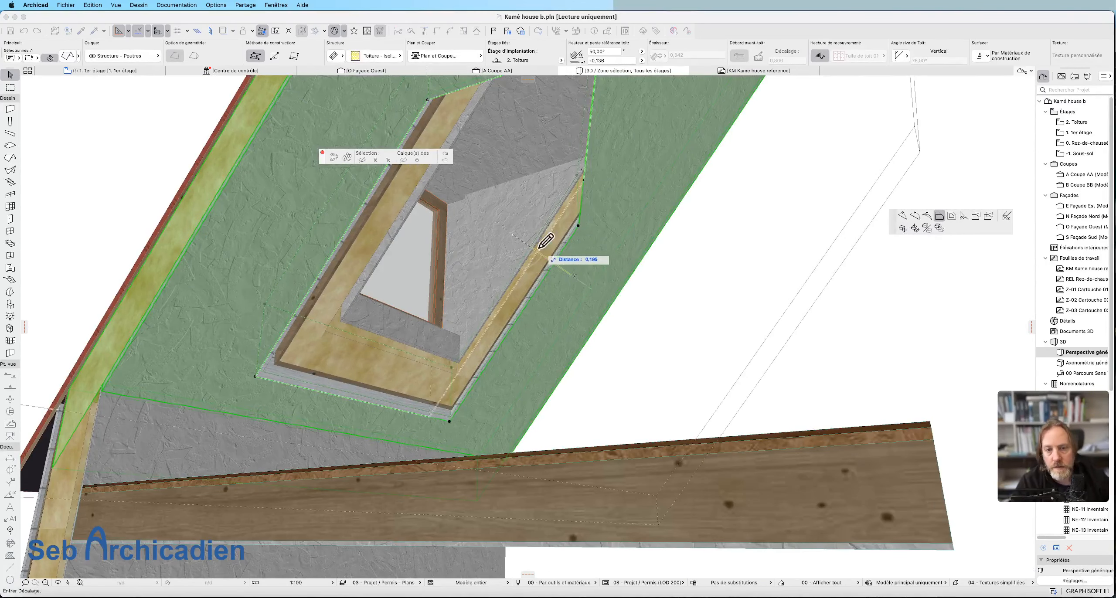
{"action": "left_click", "coordinate": [584, 169]}
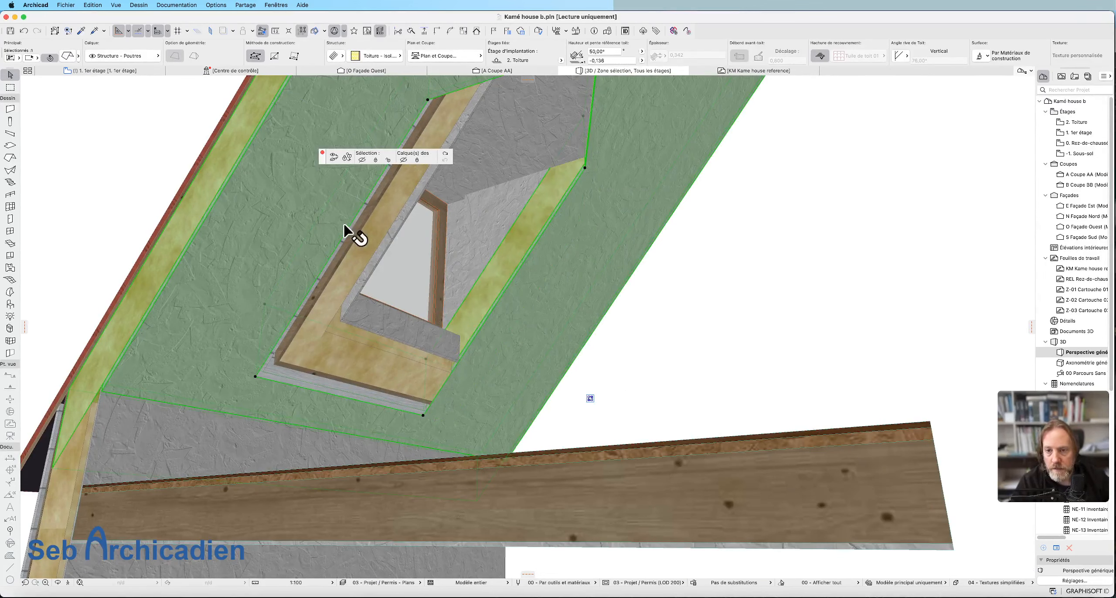
{"action": "left_click", "coordinate": [356, 231]}
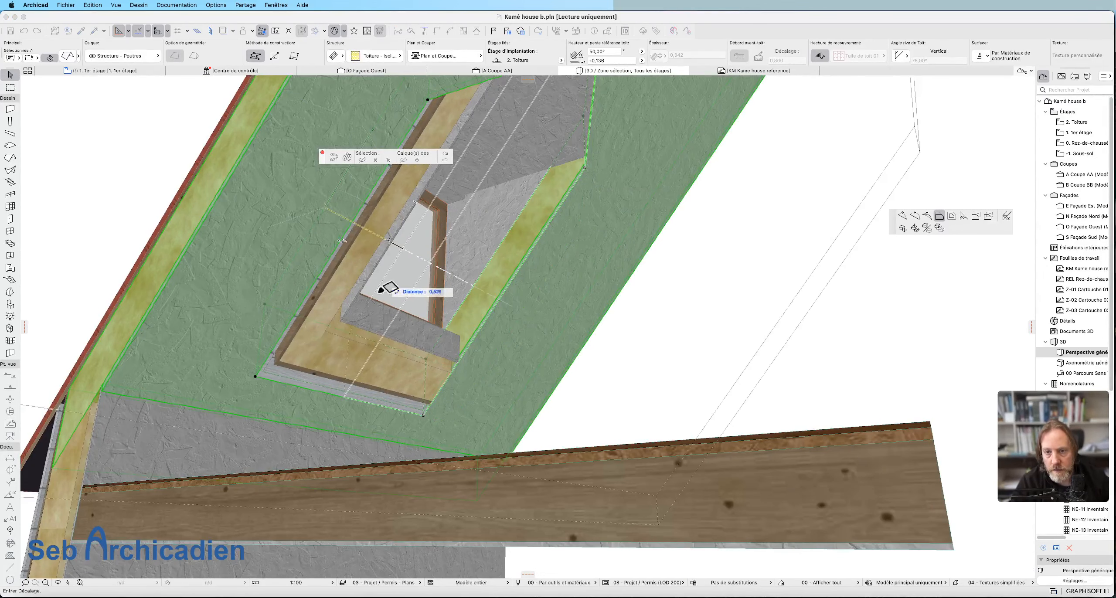
{"action": "left_click", "coordinate": [344, 324]}
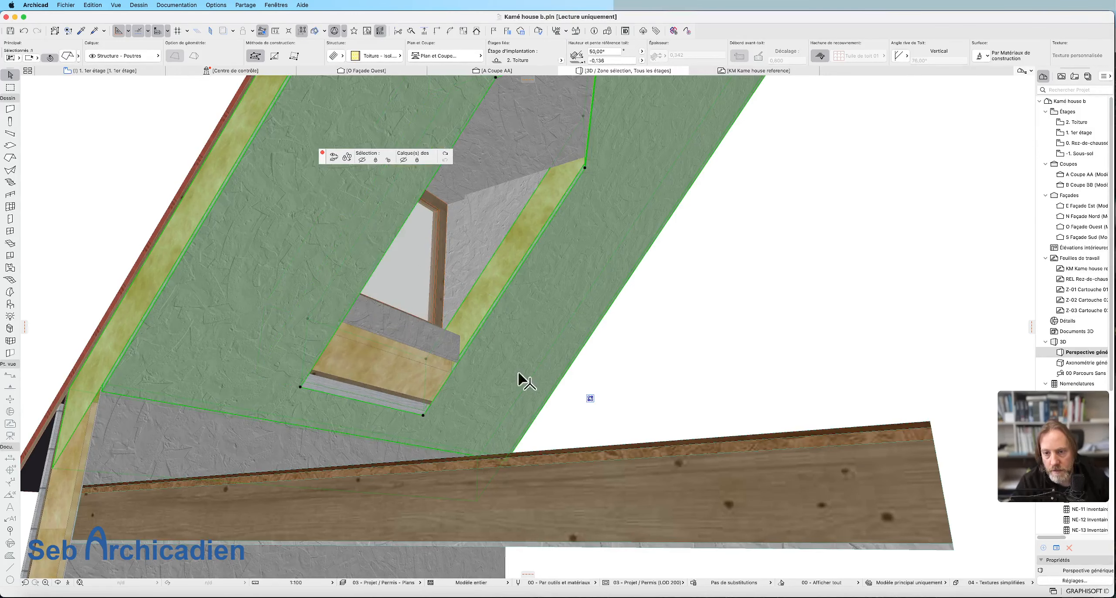
Offset the insulation slope opening's lower edge inward to the dormer's front wall and adjust its slanted upper edge beneath the dormer roof.
{"action": "left_click", "coordinate": [386, 410]}
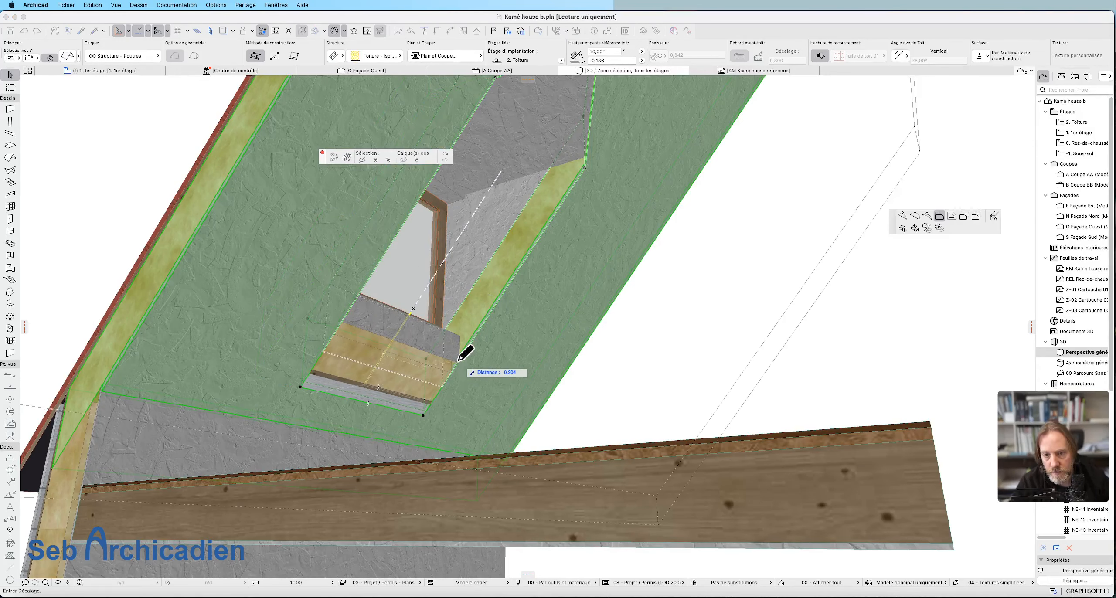
{"action": "left_click", "coordinate": [528, 428]}
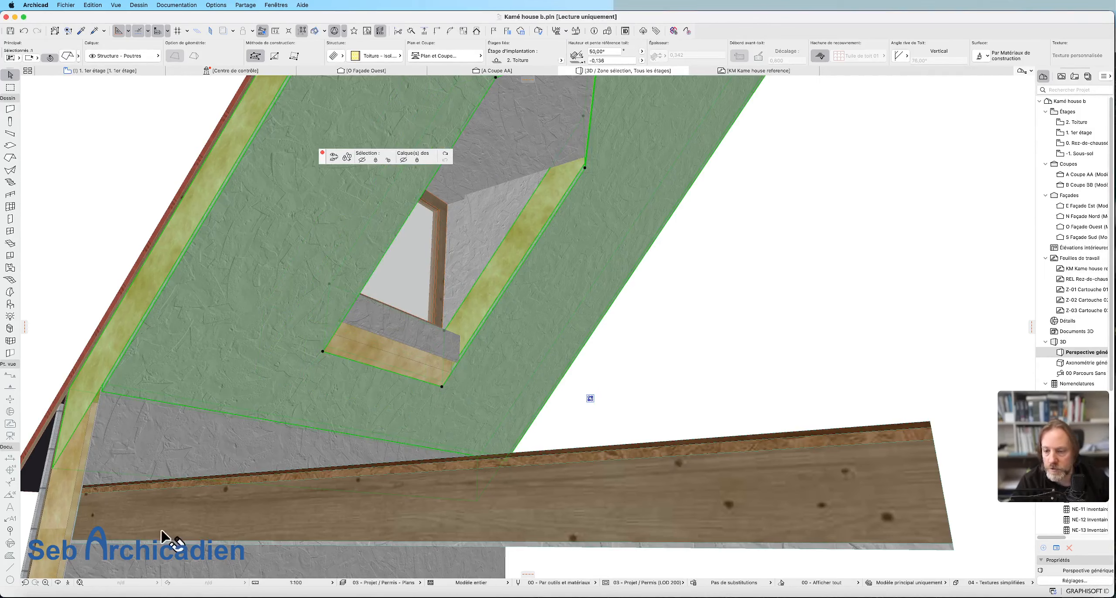
{"action": "left_click", "coordinate": [57, 582]}
{"action": "left_click_drag", "start_coordinate": [478, 369], "coordinate": [648, 292]}
{"action": "scroll", "coordinate": [615, 249], "scroll_direction": "up", "scroll_amount": 6}
{"action": "scroll", "coordinate": [562, 306], "scroll_direction": "down", "scroll_amount": 4}
{"action": "scroll", "coordinate": [652, 279], "scroll_direction": "up", "scroll_amount": 2}
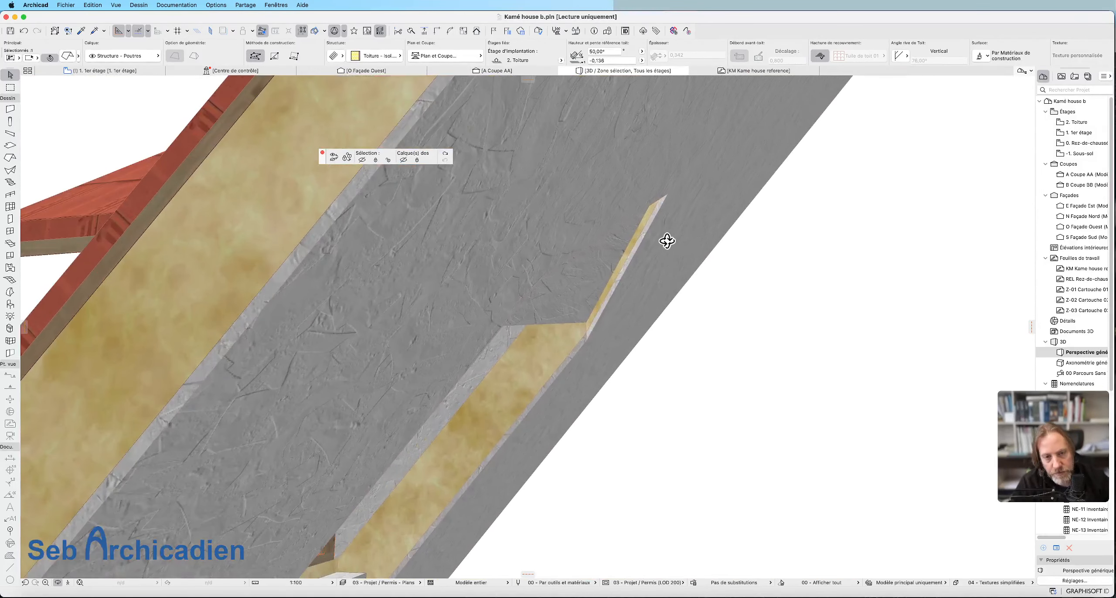
{"action": "left_click", "coordinate": [611, 316]}
{"action": "left_click", "coordinate": [614, 288]}
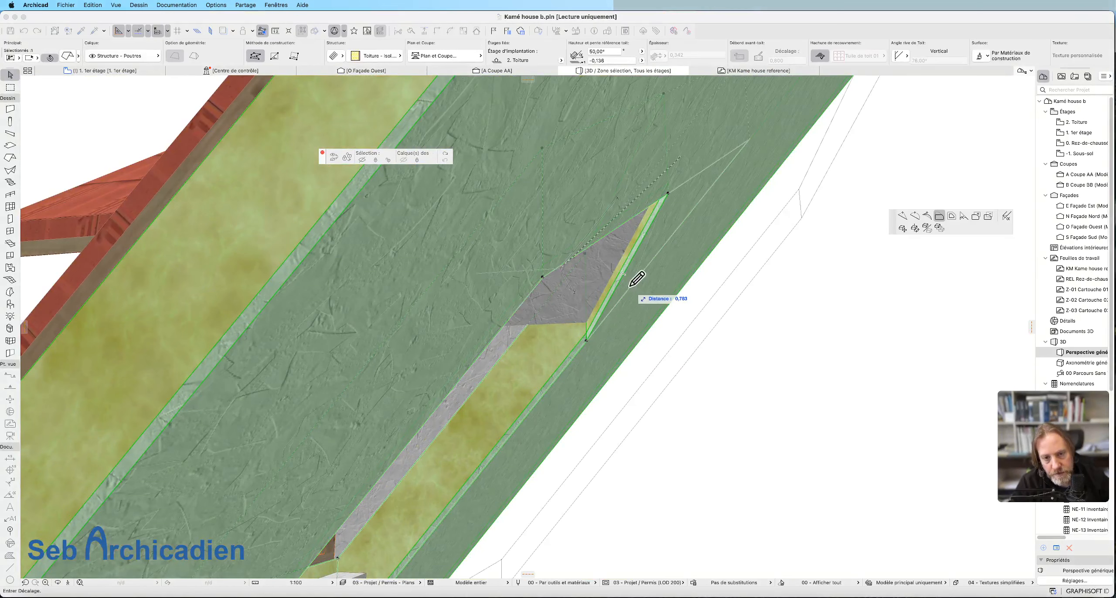
{"action": "left_click", "coordinate": [667, 279]}
From outside the dormer, enable the 3D cutaway and delete all existing cutting planes.
{"action": "left_click", "coordinate": [57, 582]}
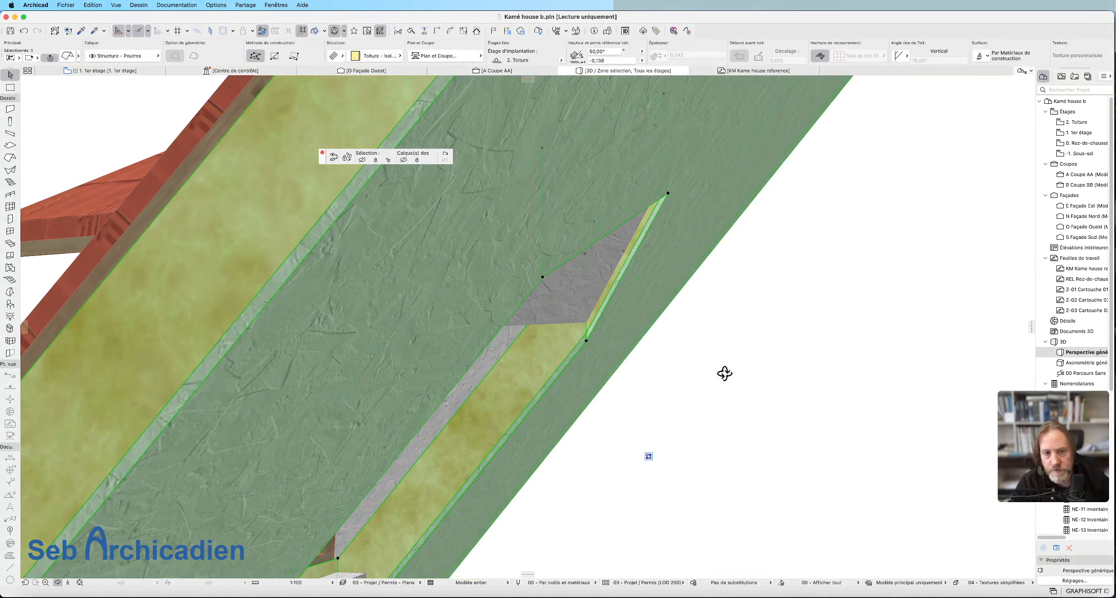
{"action": "left_click_drag", "start_coordinate": [723, 374], "coordinate": [630, 350]}
{"action": "key", "text": "Escape"}
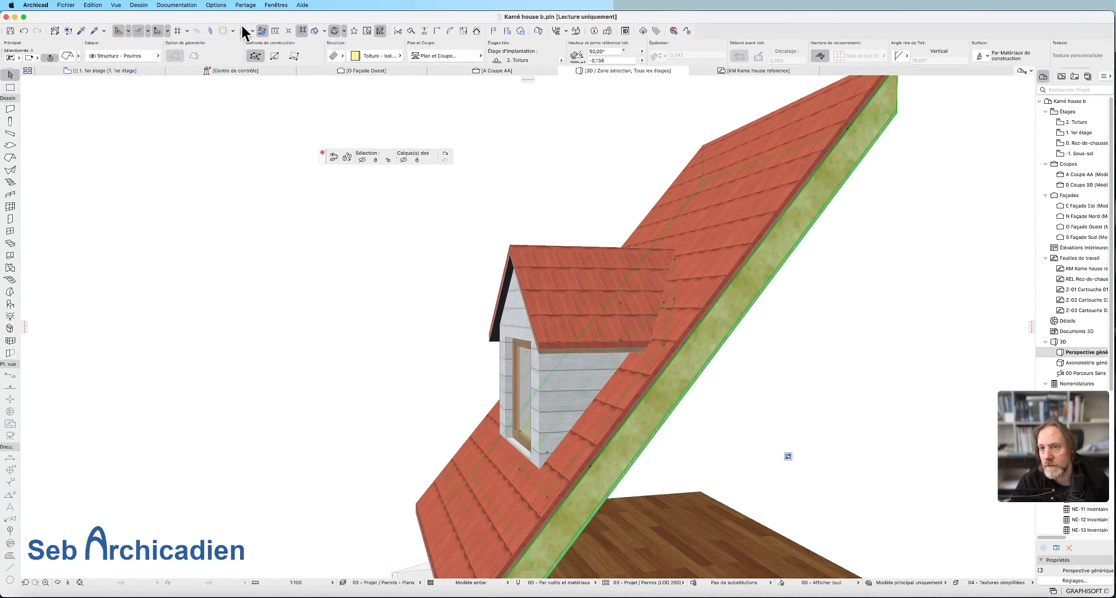
{"action": "left_click", "coordinate": [115, 5]}
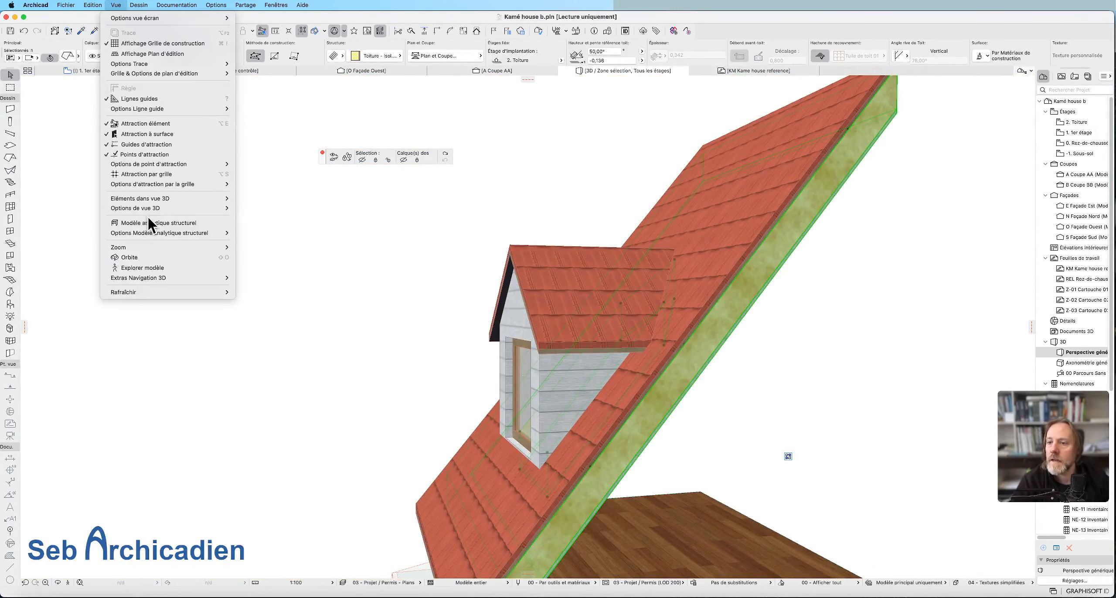
{"action": "mouse_move", "coordinate": [157, 214]}
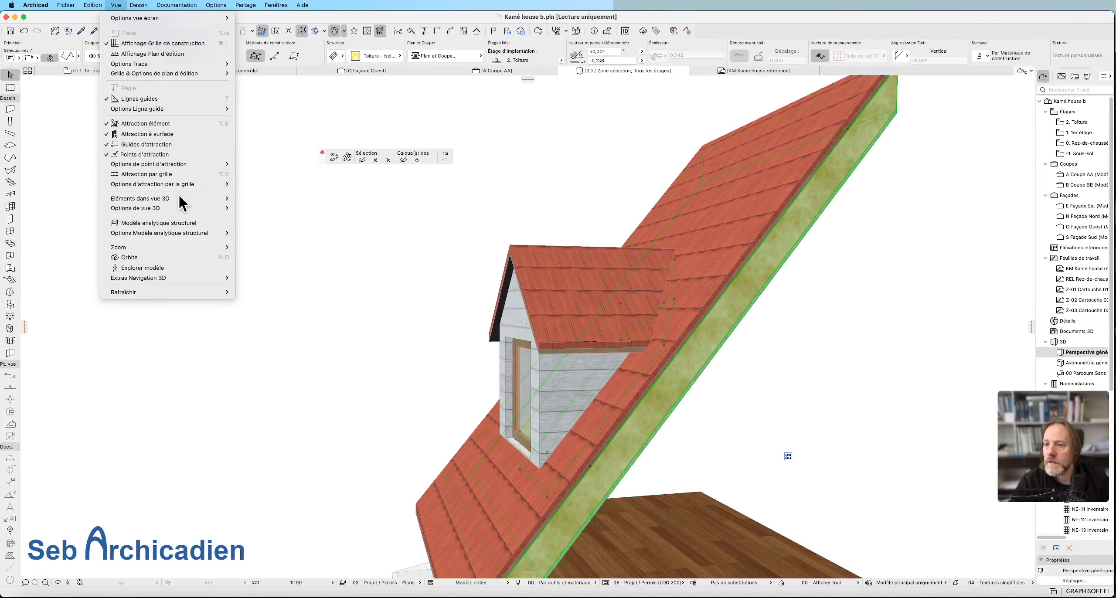
{"action": "mouse_move", "coordinate": [178, 198]}
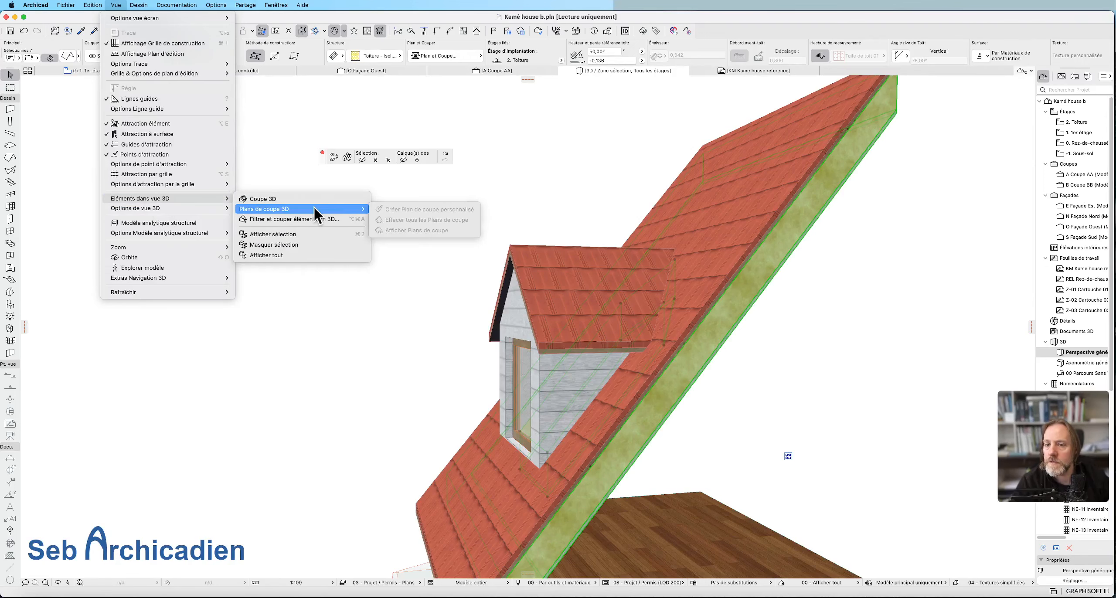
{"action": "left_click", "coordinate": [293, 198]}
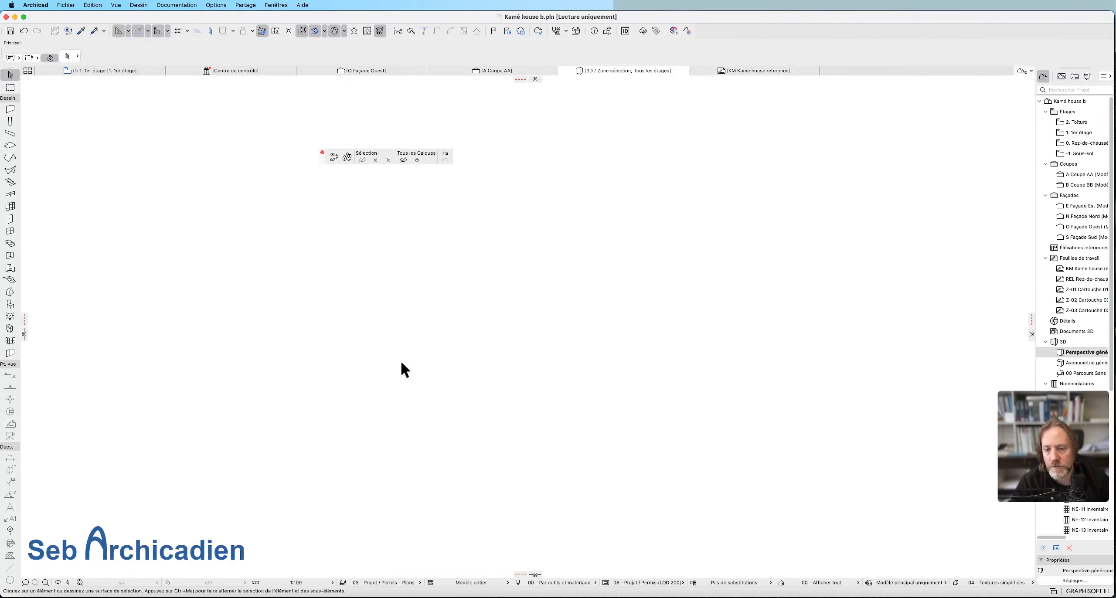
{"action": "left_click", "coordinate": [111, 5]}
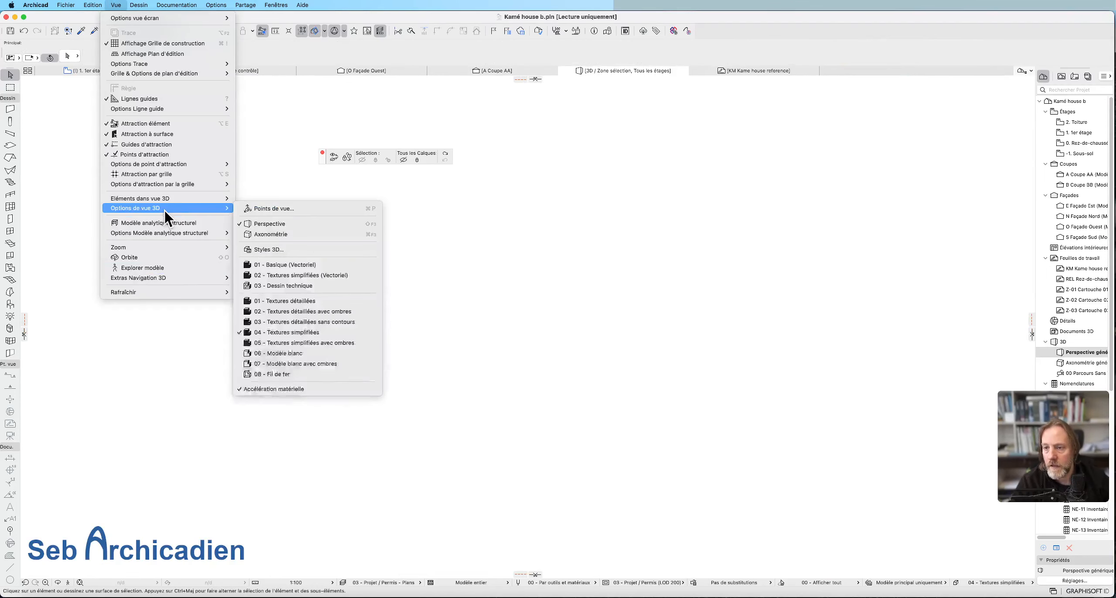
{"action": "mouse_move", "coordinate": [181, 197]}
{"action": "mouse_move", "coordinate": [276, 209]}
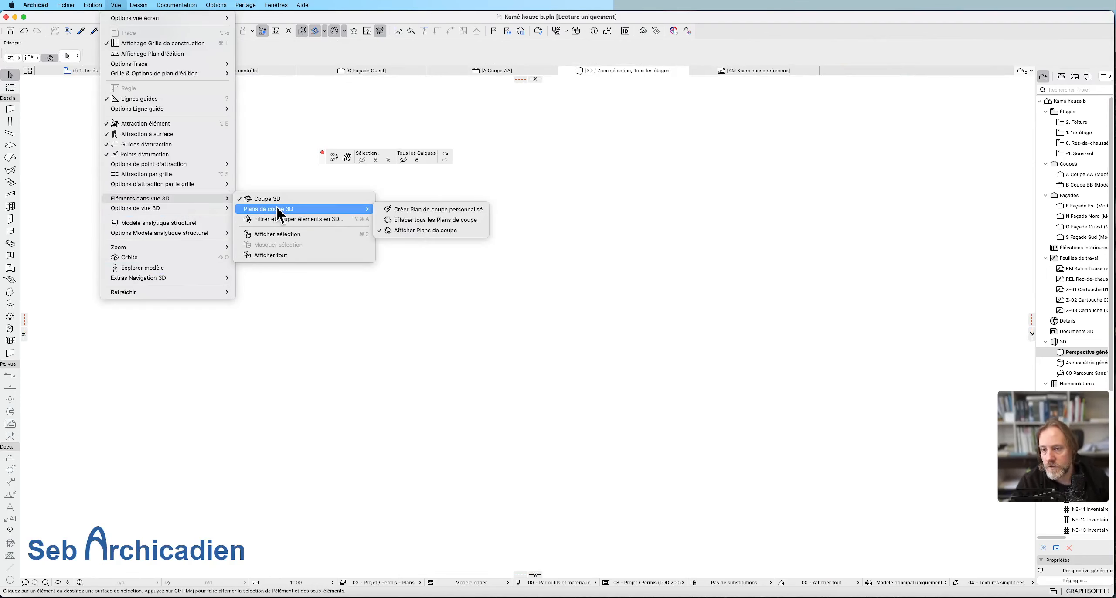
{"action": "left_click", "coordinate": [464, 221]}
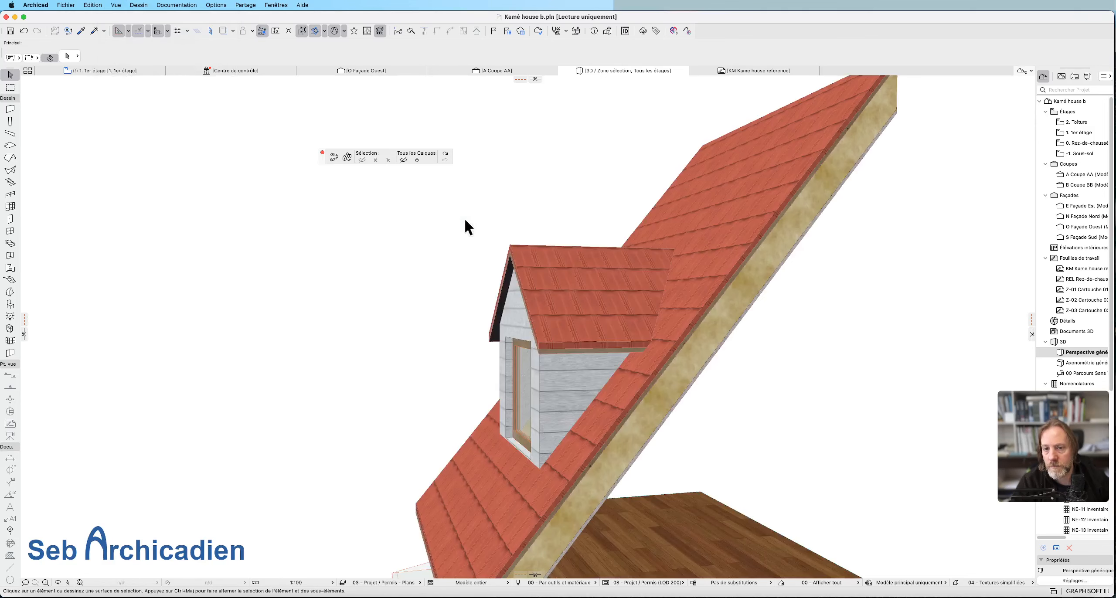
Create a custom cutting plane parallel to the dormer's front wall and shift it inward until it slices through the dormer.
{"action": "left_click", "coordinate": [119, 5]}
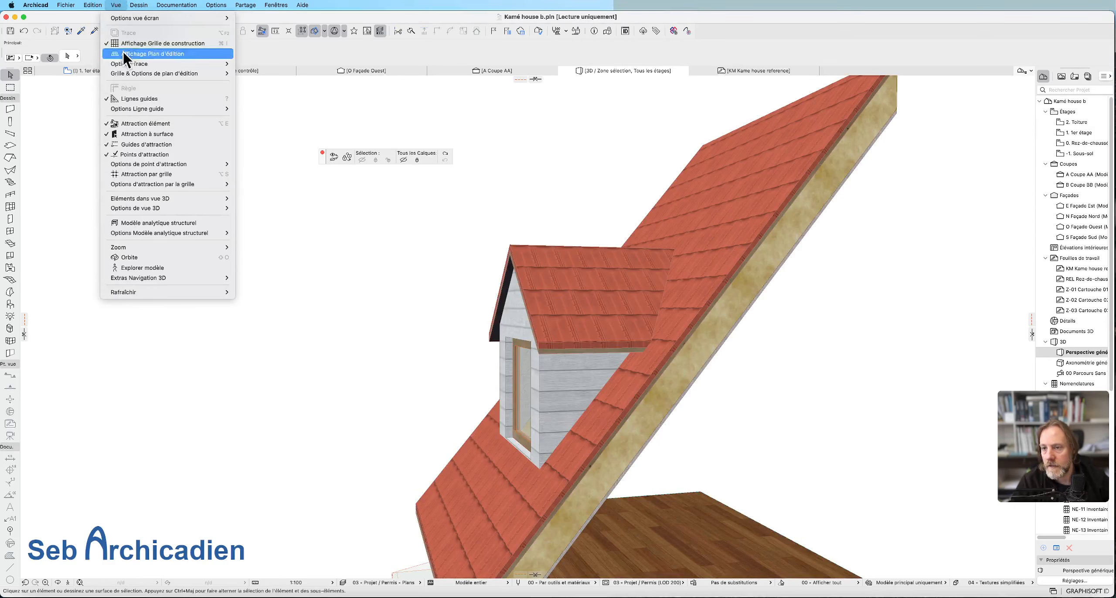
{"action": "mouse_move", "coordinate": [183, 212]}
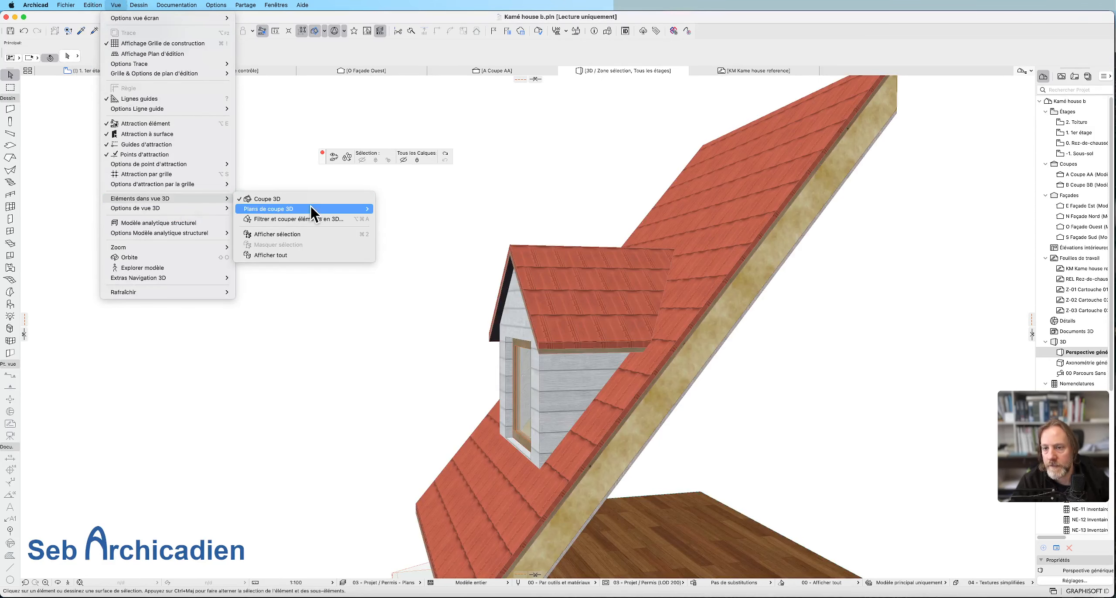
{"action": "mouse_move", "coordinate": [268, 208]}
{"action": "left_click", "coordinate": [424, 210]}
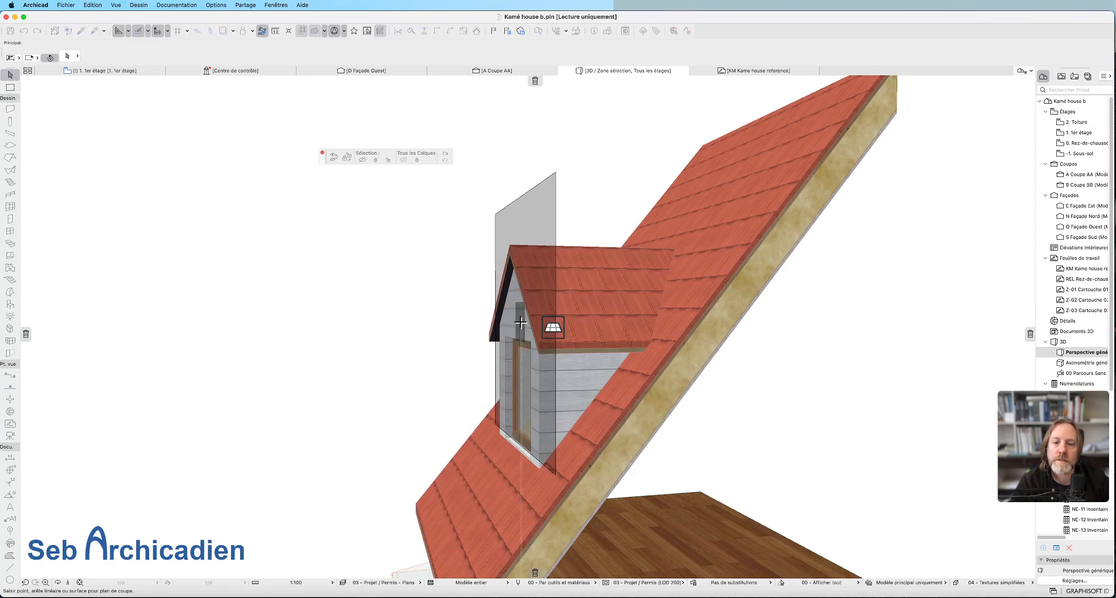
{"action": "left_click", "coordinate": [520, 322]}
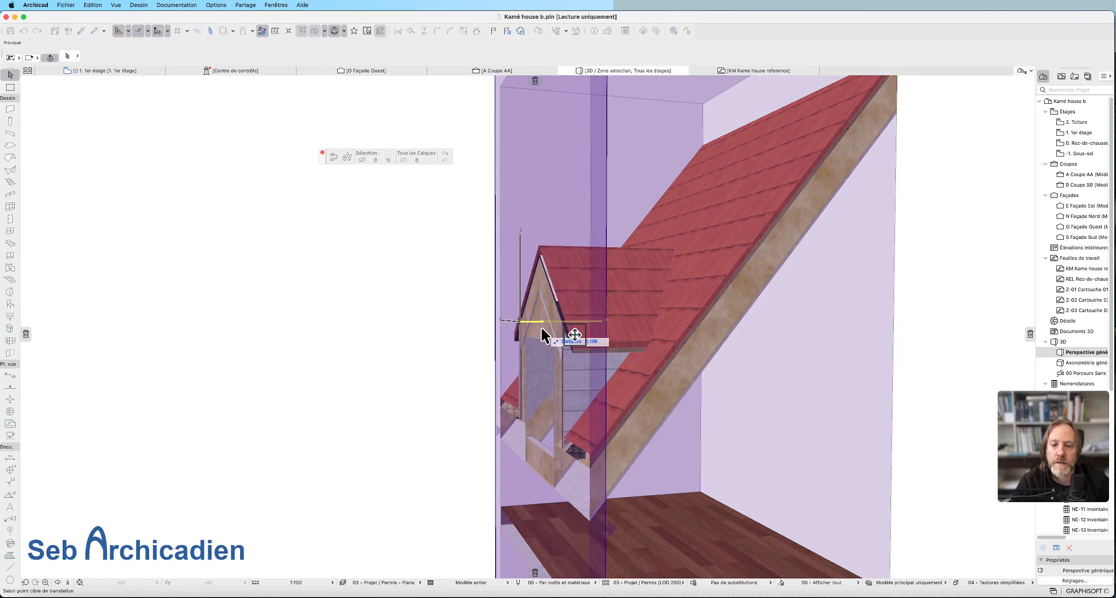
{"action": "left_click", "coordinate": [542, 330]}
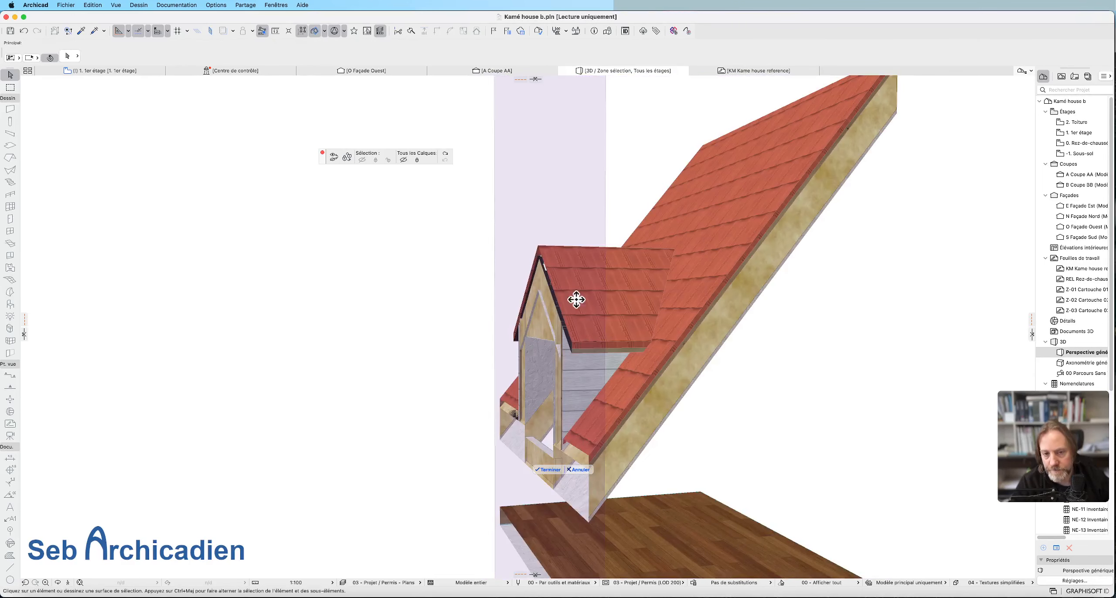
{"action": "left_click", "coordinate": [566, 194]}
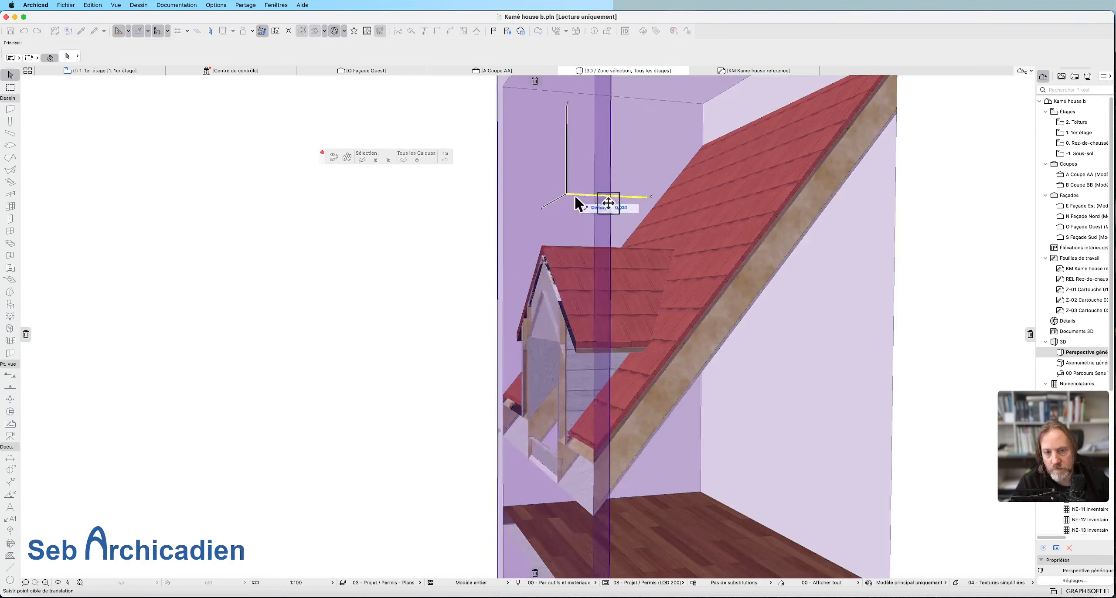
{"action": "left_click", "coordinate": [600, 199]}
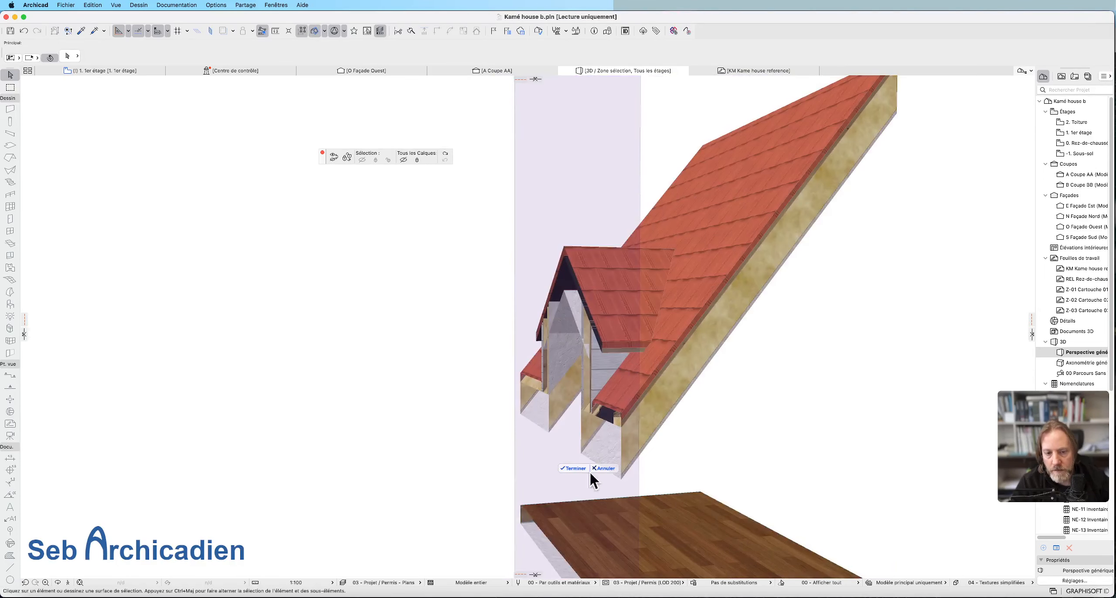
{"action": "left_click", "coordinate": [575, 469]}
Examine from the interior how the insulation slope's opening meets the dormer walls and roof in the cutaway.
{"action": "left_click", "coordinate": [58, 583]}
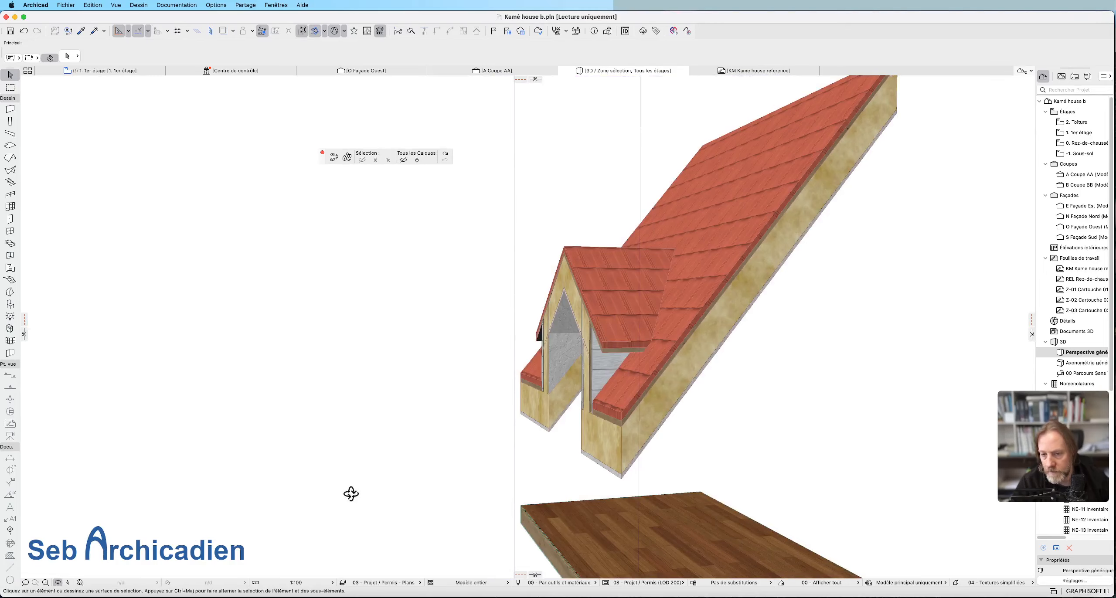
{"action": "left_click_drag", "start_coordinate": [351, 491], "coordinate": [748, 399]}
{"action": "scroll", "coordinate": [834, 314], "scroll_direction": "up", "scroll_amount": 10}
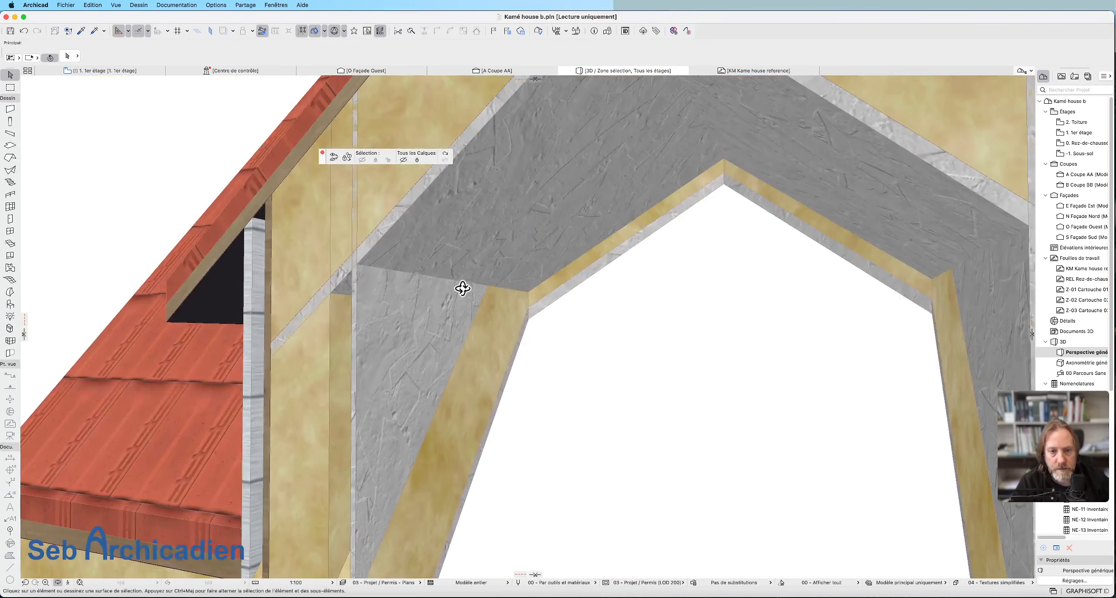
{"action": "key", "text": "Escape"}
{"action": "left_click", "coordinate": [487, 392]}
{"action": "scroll", "coordinate": [565, 222], "scroll_direction": "down", "scroll_amount": 4}
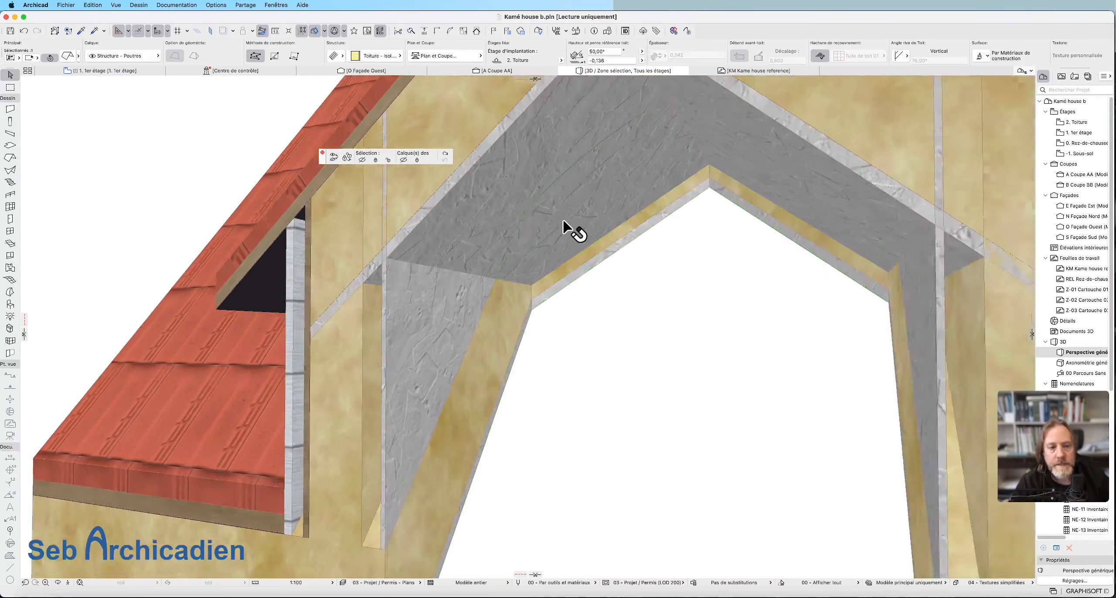
{"action": "middle_click_drag", "start_coordinate": [660, 340], "coordinate": [550, 336], "text": "shift"}
{"action": "scroll", "coordinate": [535, 305], "scroll_direction": "up", "scroll_amount": 3}
Examine the dormer wall's composite structure, including its Plaque fibre-gypse layer, close it without changes and reselect the insulation slope.
{"action": "left_click", "coordinate": [396, 206]}
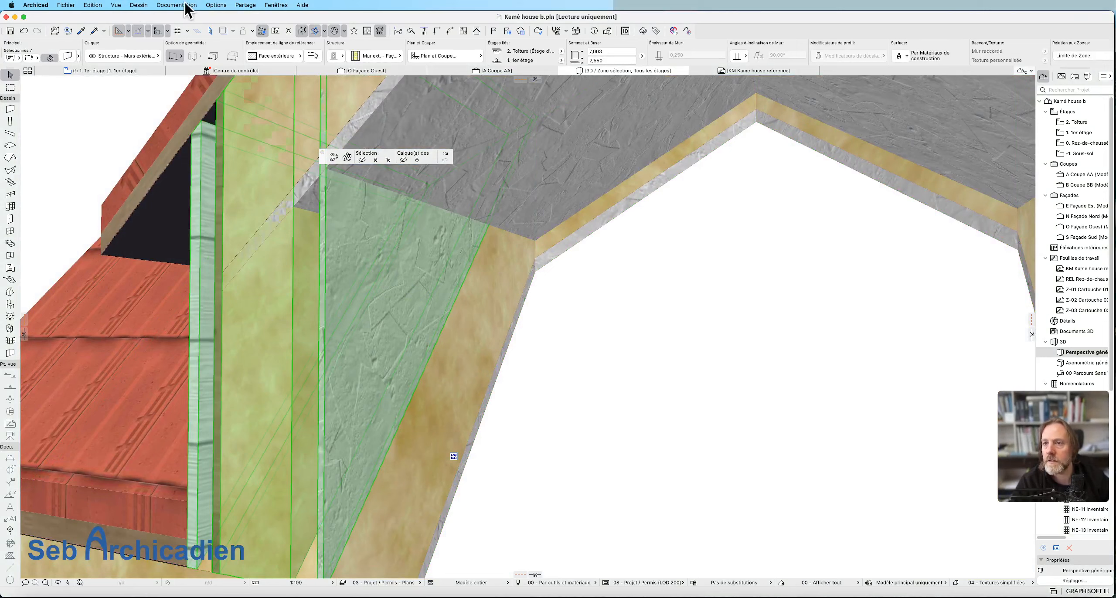
{"action": "right_click", "coordinate": [352, 248]}
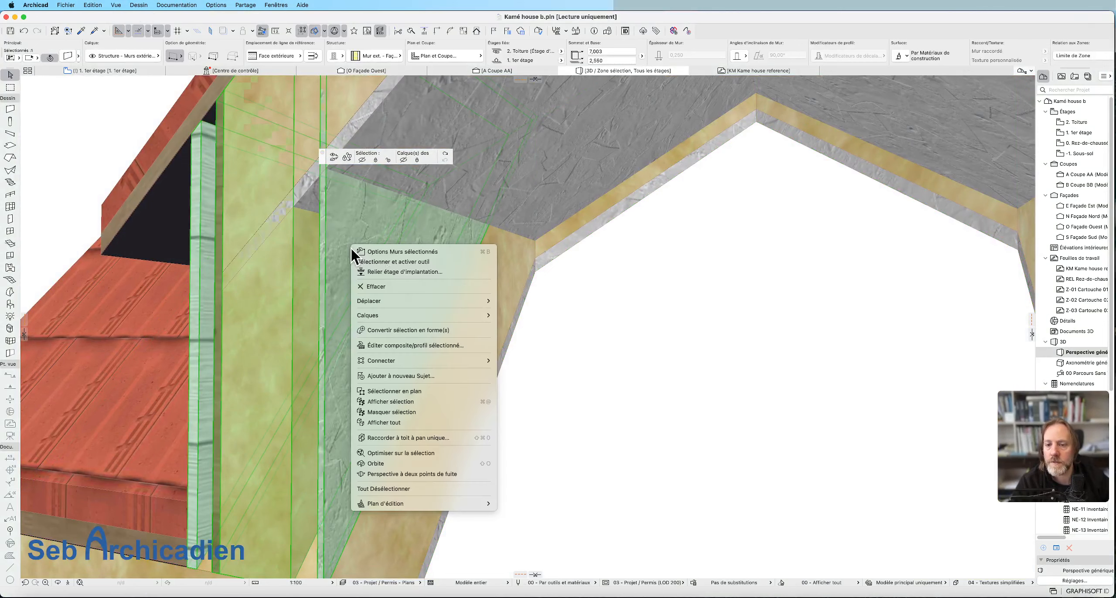
{"action": "left_click", "coordinate": [434, 345]}
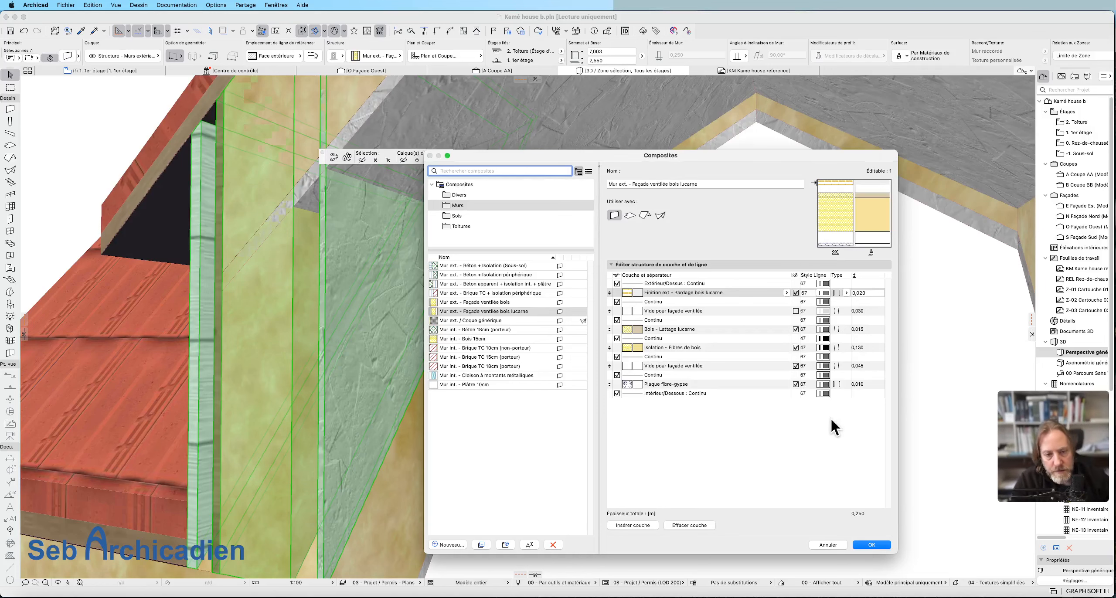
{"action": "left_click", "coordinate": [646, 376]}
{"action": "left_click", "coordinate": [702, 385]}
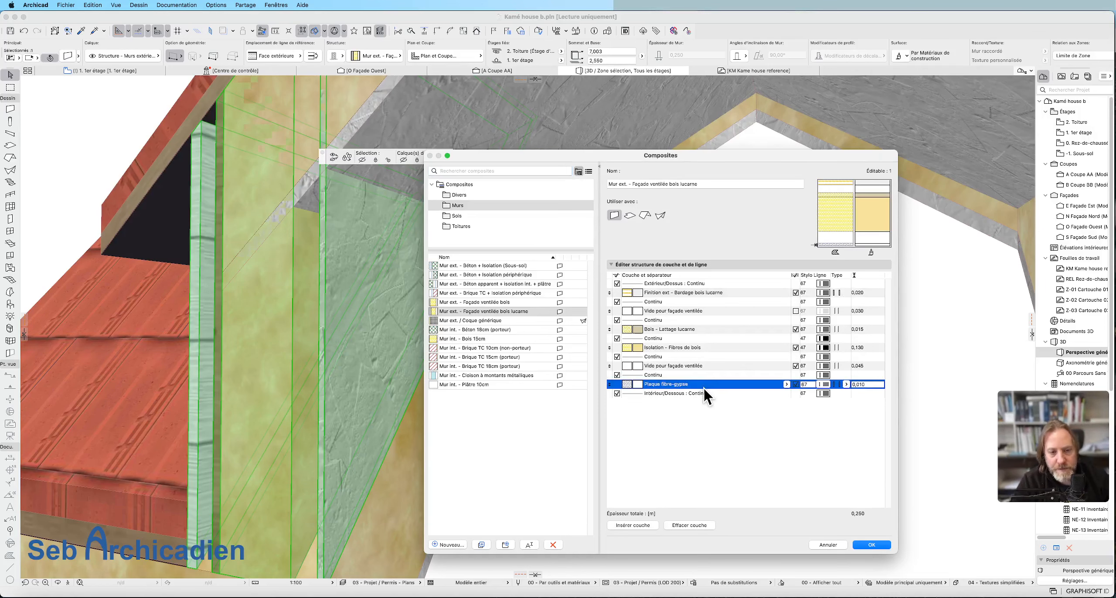
{"action": "left_click", "coordinate": [826, 545]}
{"action": "left_click", "coordinate": [513, 330]}
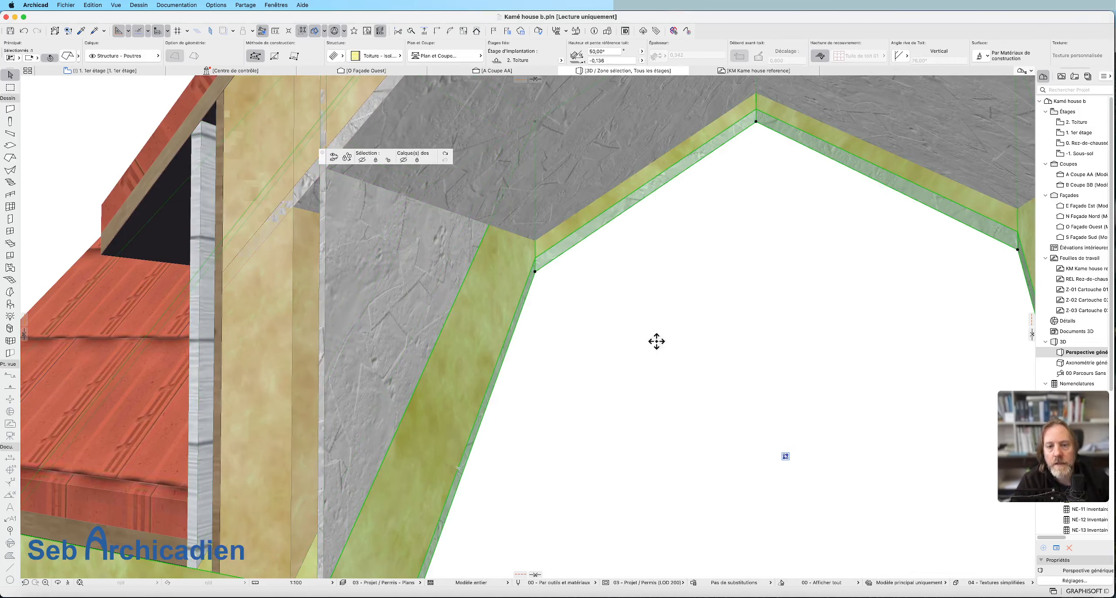
{"action": "left_click", "coordinate": [526, 302]}
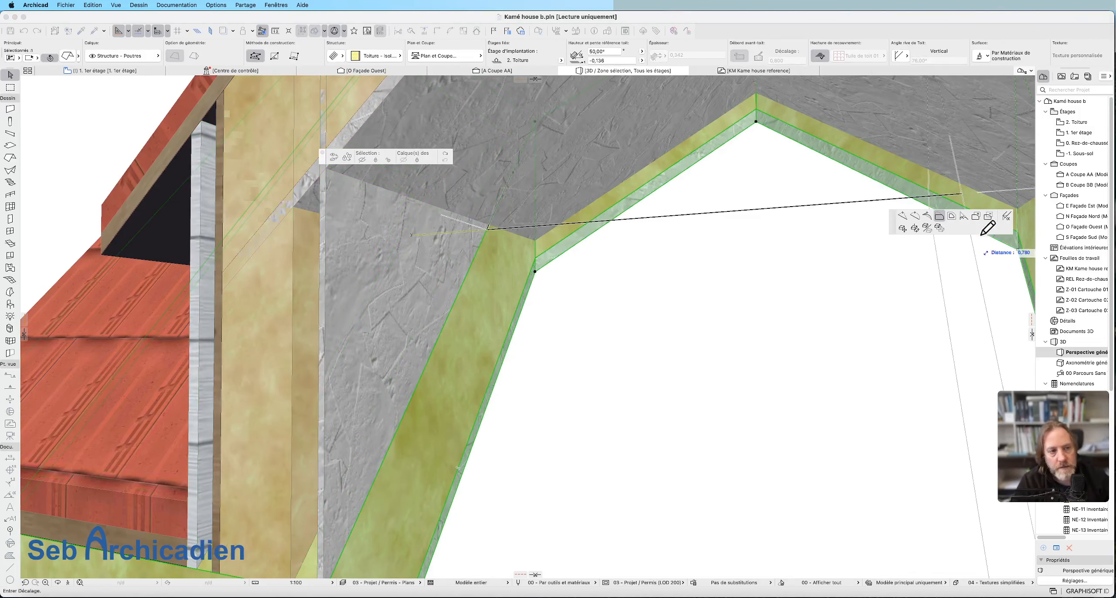
{"action": "key", "text": "Escape"}
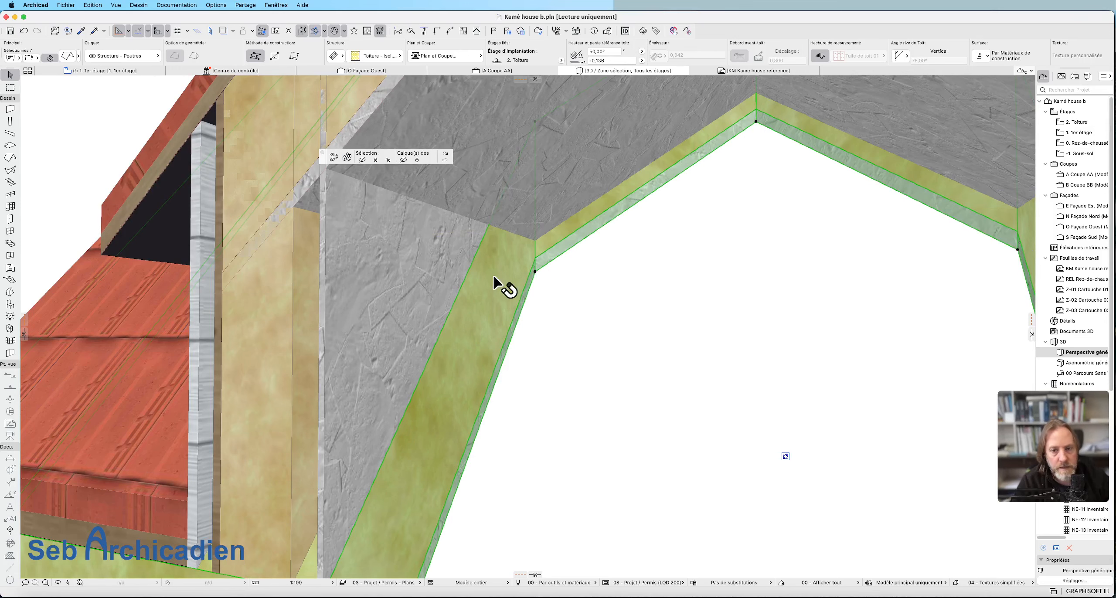
{"action": "left_click", "coordinate": [469, 272]}
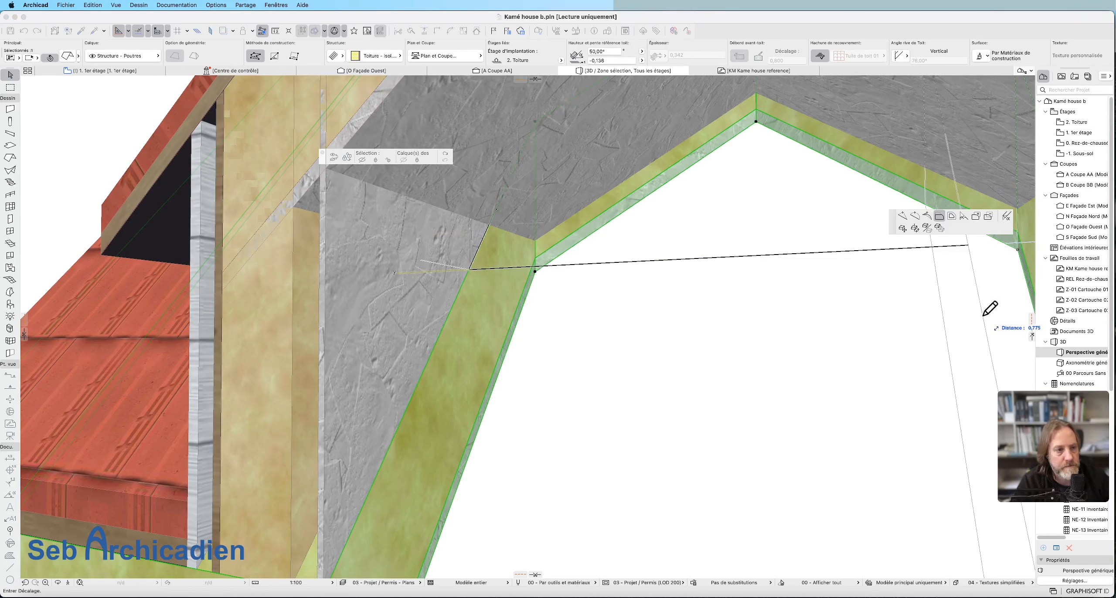
{"action": "left_click", "coordinate": [1005, 216]}
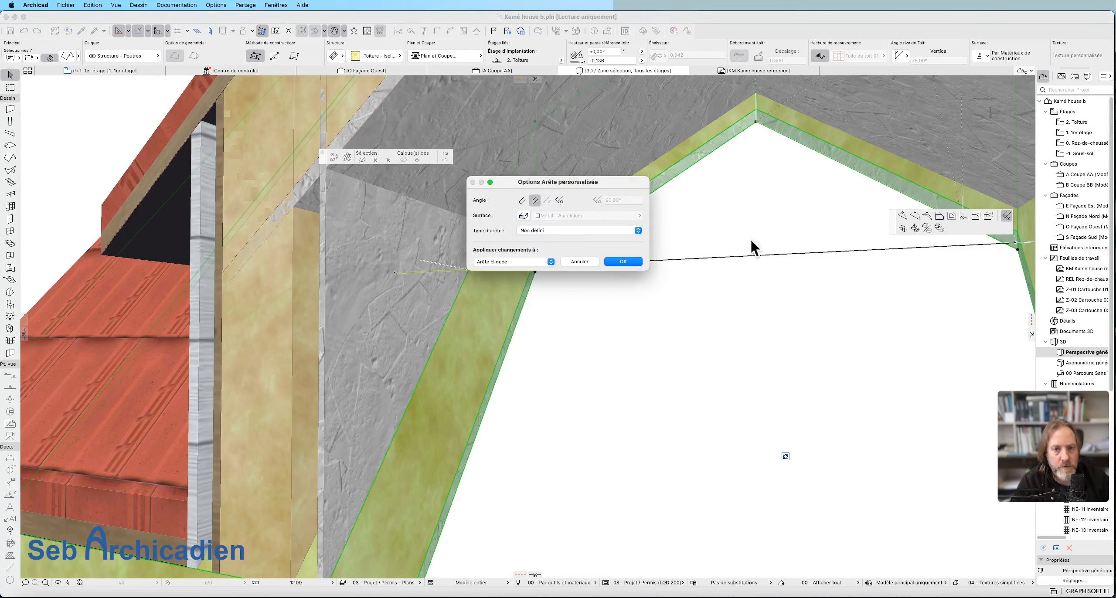
{"action": "left_click", "coordinate": [579, 262]}
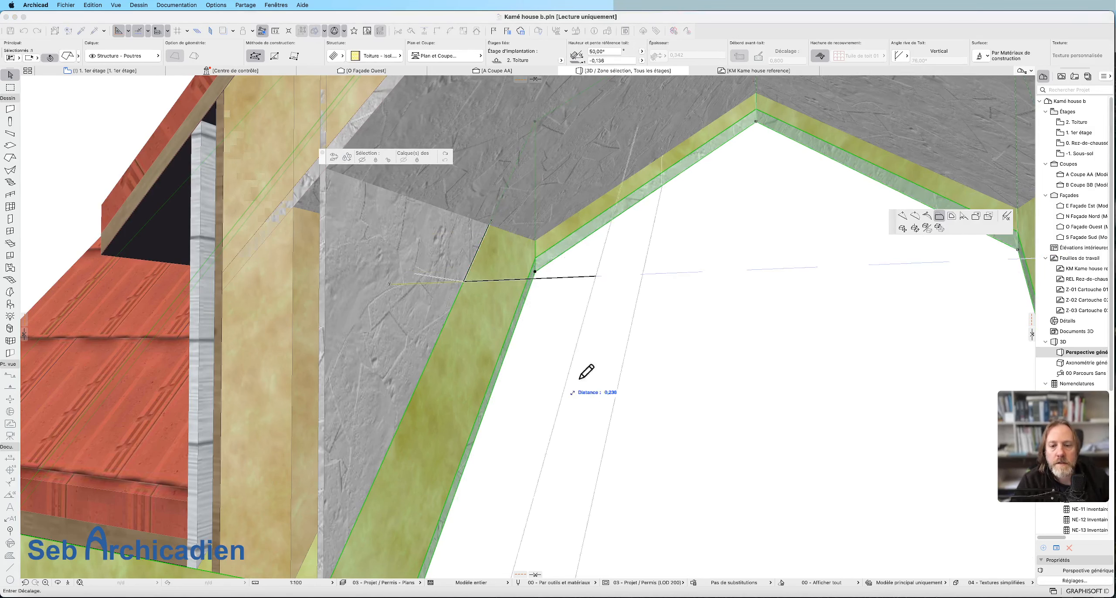
{"action": "left_click", "coordinate": [1007, 216]}
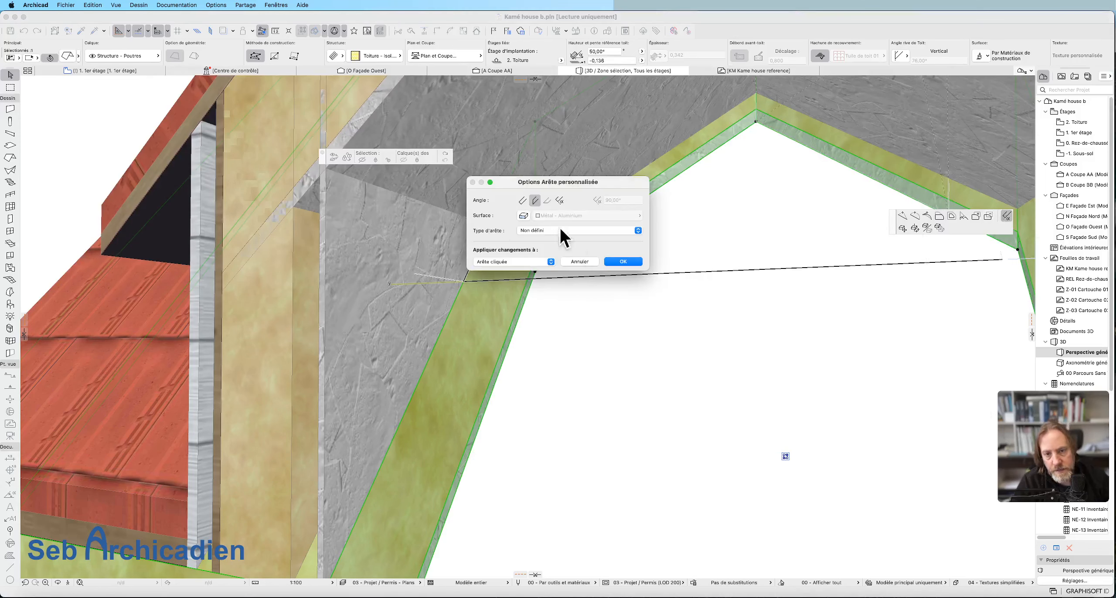
{"action": "left_click", "coordinate": [593, 215]}
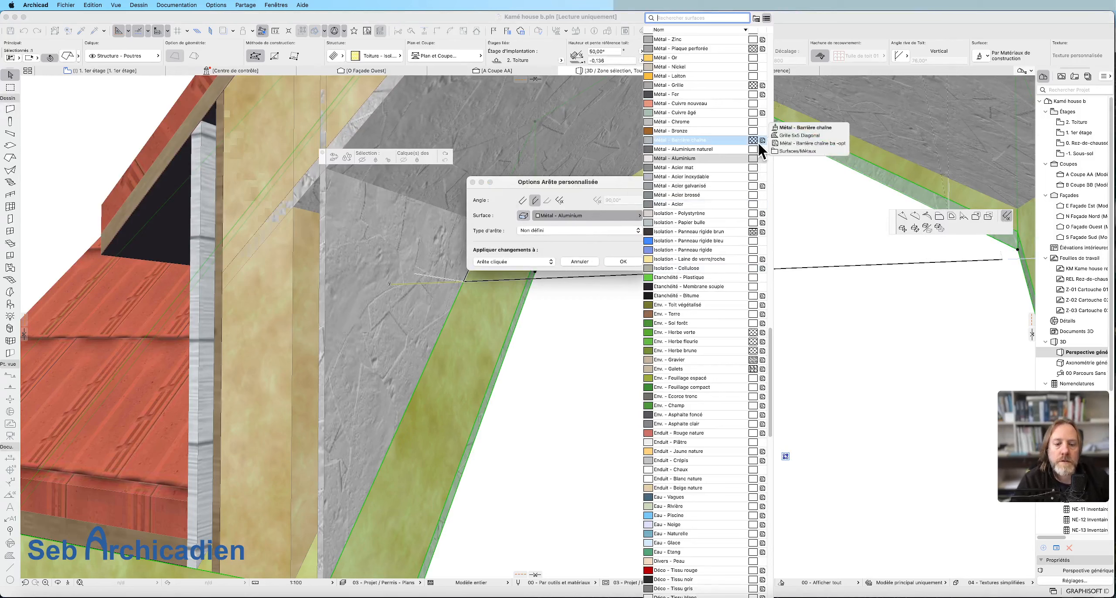
{"action": "type", "text": "g"}
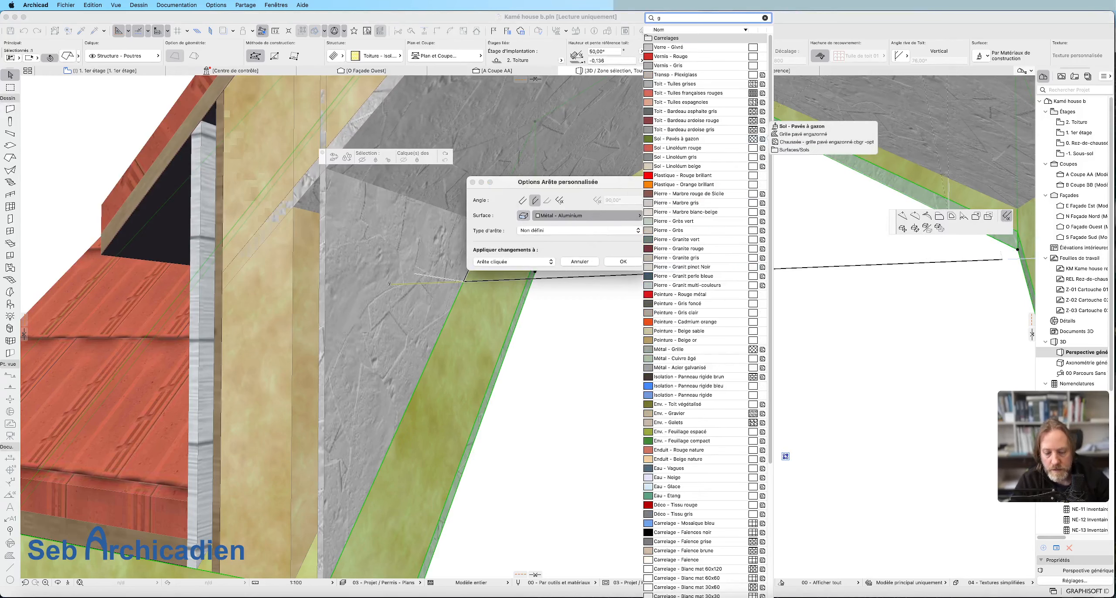
{"action": "type", "text": "y"}
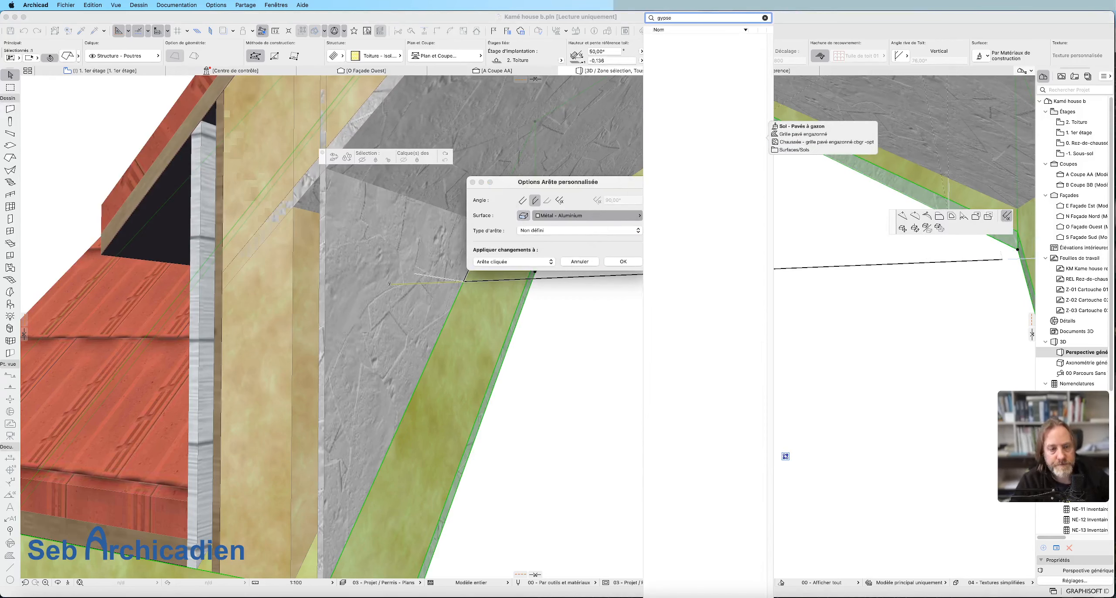
{"action": "type", "text": "ps"}
{"action": "key", "text": "BackSpace"}
{"action": "key", "text": "BackSpace"}
{"action": "key", "text": "BackSpace"}
{"action": "key", "text": "BackSpace"}
{"action": "type", "text": "pla"}
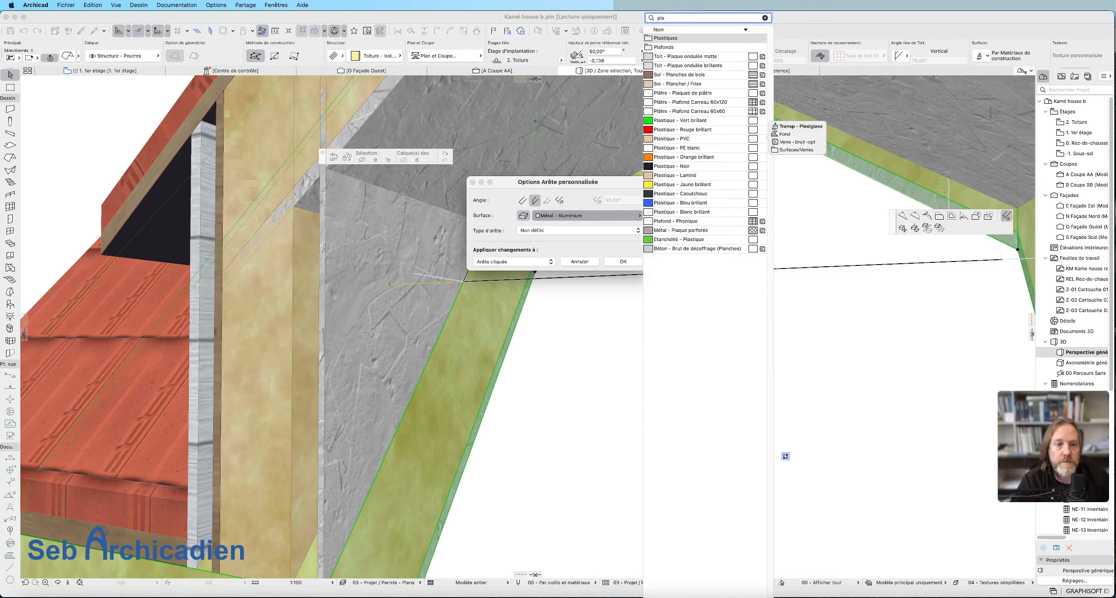
{"action": "key", "text": "Escape"}
{"action": "left_click", "coordinate": [643, 395]}
{"action": "left_click", "coordinate": [589, 260]}
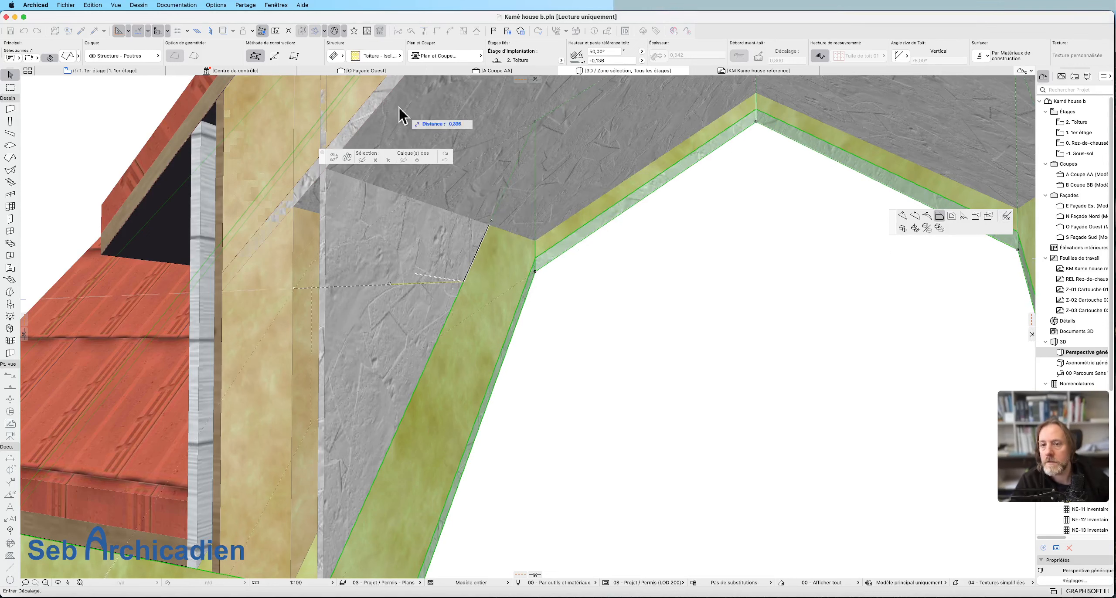
{"action": "key", "text": "Escape"}
Look up the surface assigned to the Plaque fibre-gypse building material and close the building material settings without changes.
{"action": "left_click", "coordinate": [399, 274]}
{"action": "left_click", "coordinate": [199, 5]}
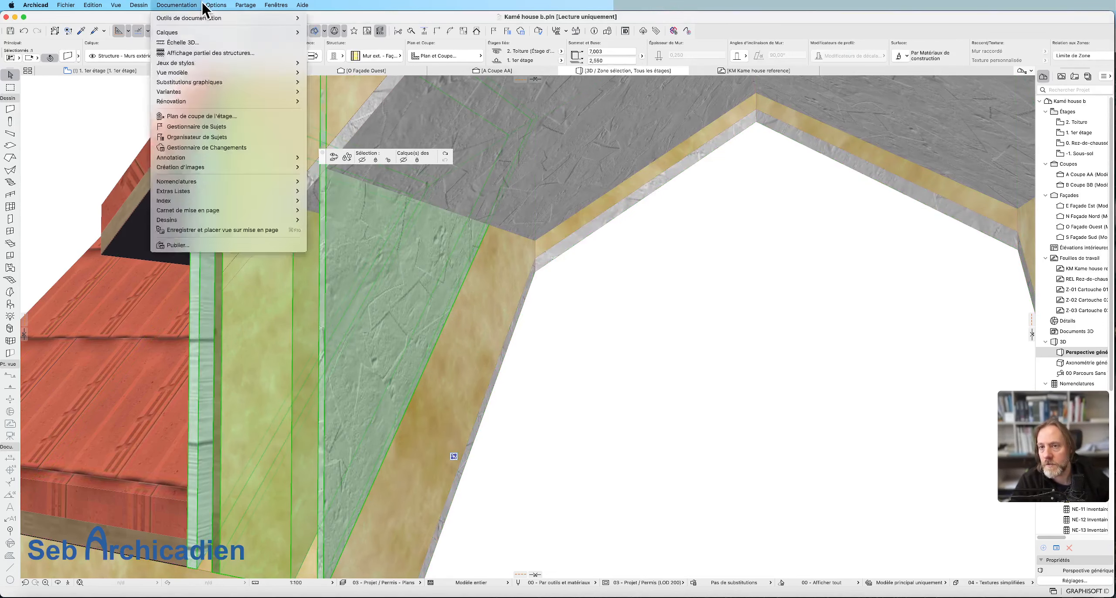
{"action": "left_click", "coordinate": [205, 8]}
{"action": "left_click", "coordinate": [215, 5]}
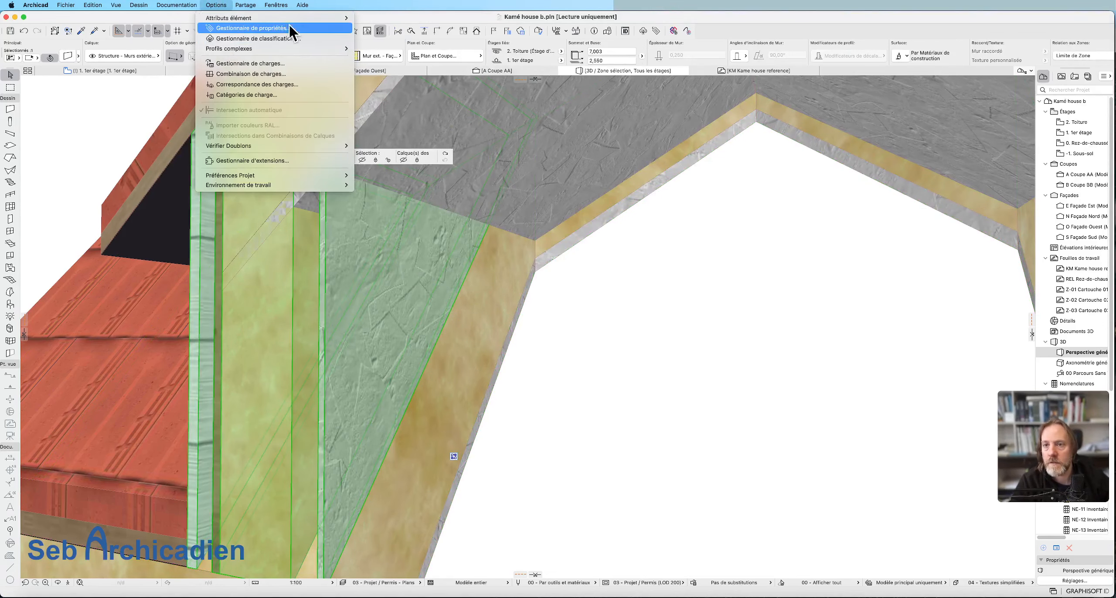
{"action": "mouse_move", "coordinate": [246, 6]}
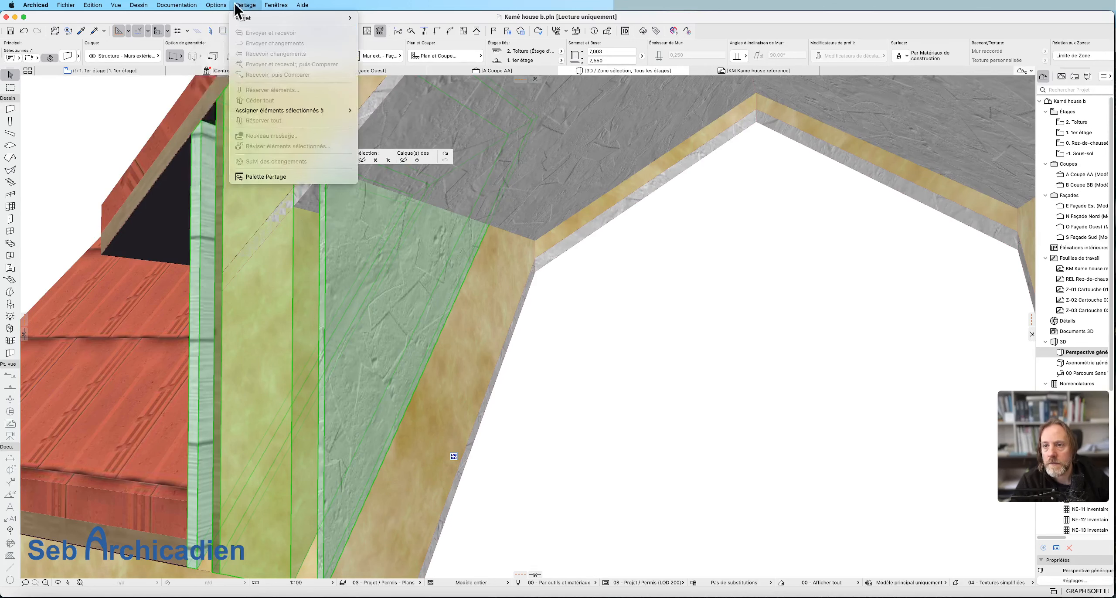
{"action": "mouse_move", "coordinate": [305, 18]}
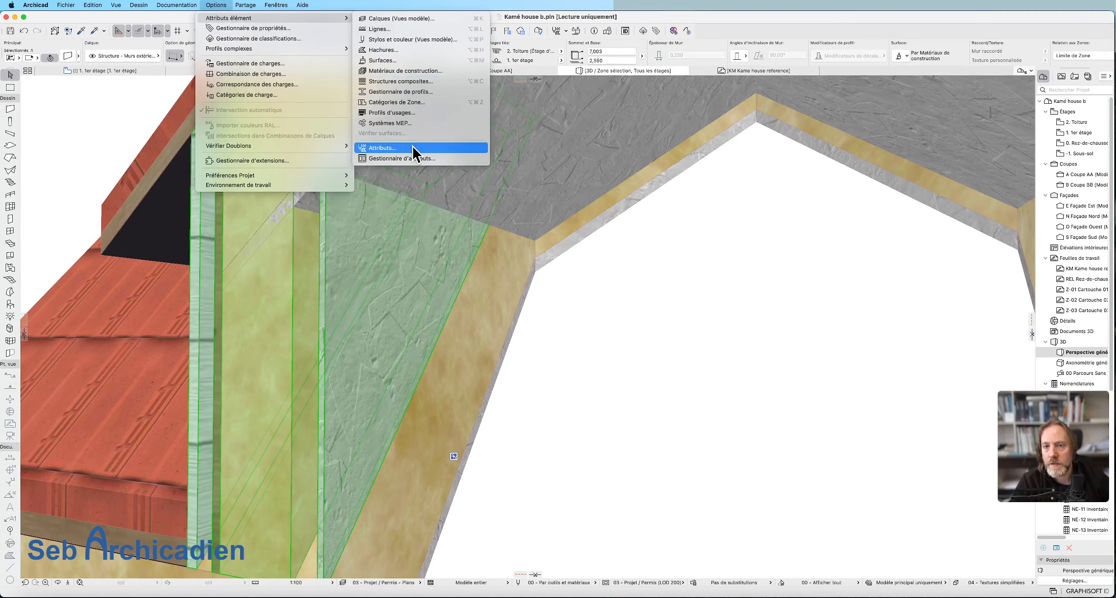
{"action": "left_click", "coordinate": [434, 70]}
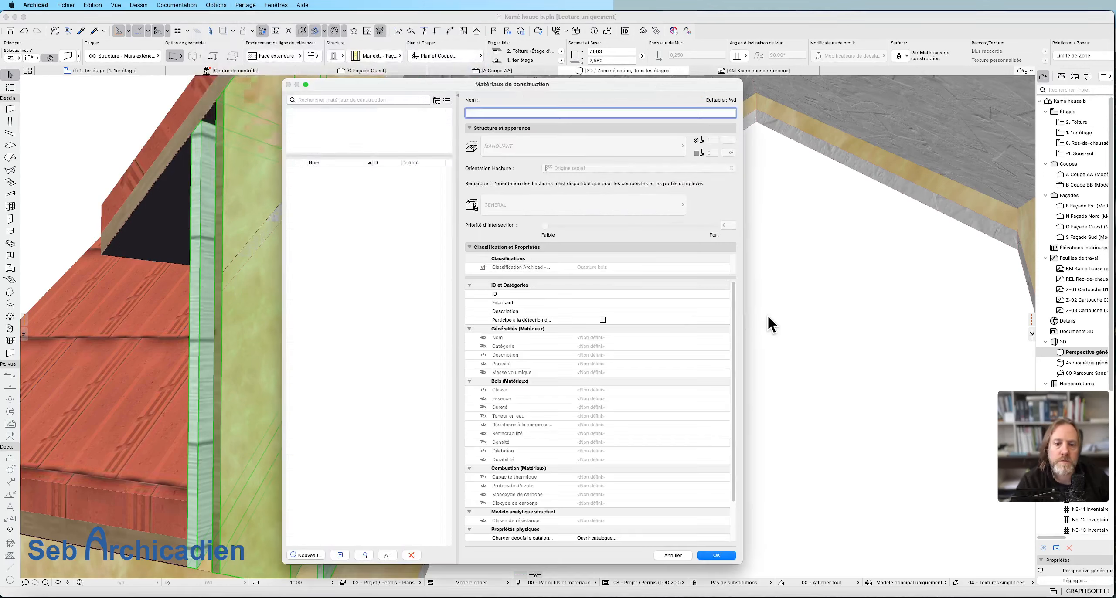
{"action": "scroll", "coordinate": [393, 228], "scroll_direction": "down", "scroll_amount": 5}
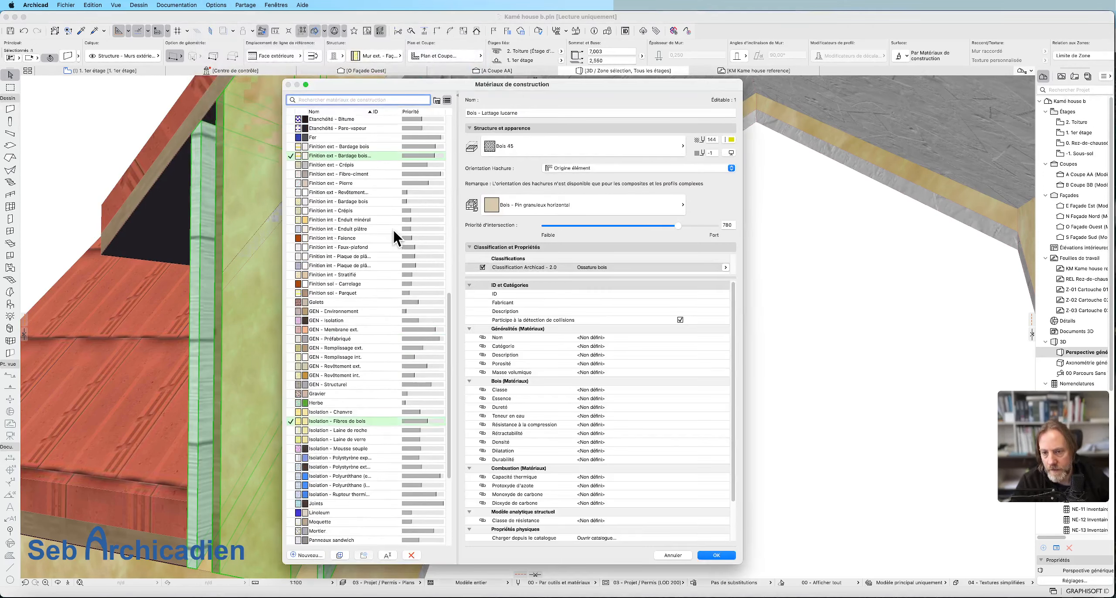
{"action": "scroll", "coordinate": [392, 229], "scroll_direction": "down", "scroll_amount": 5}
{"action": "left_click", "coordinate": [349, 413]}
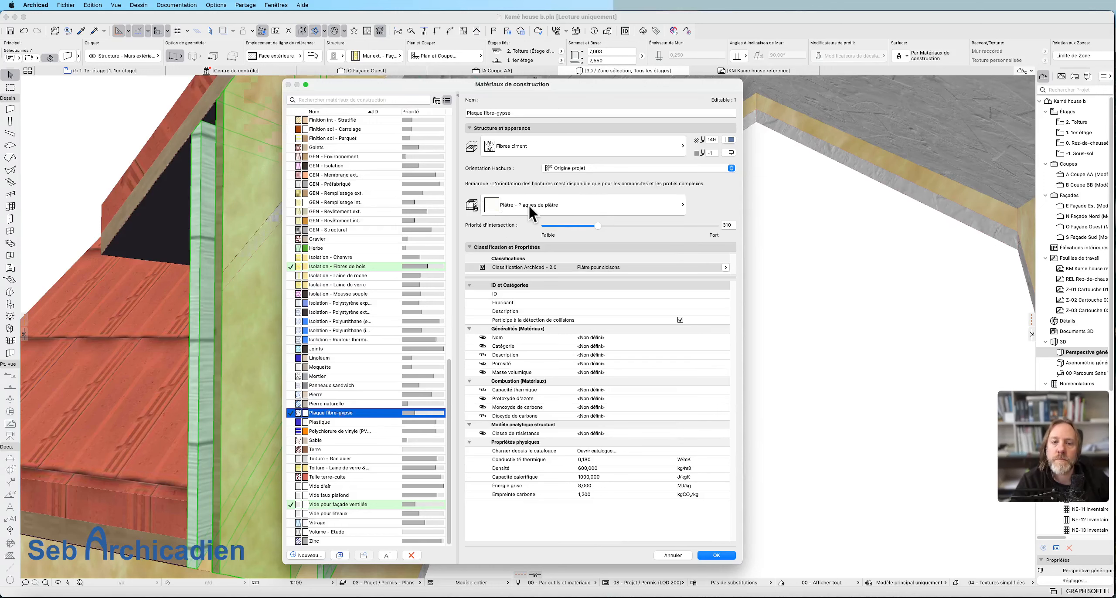
{"action": "left_click", "coordinate": [673, 557]}
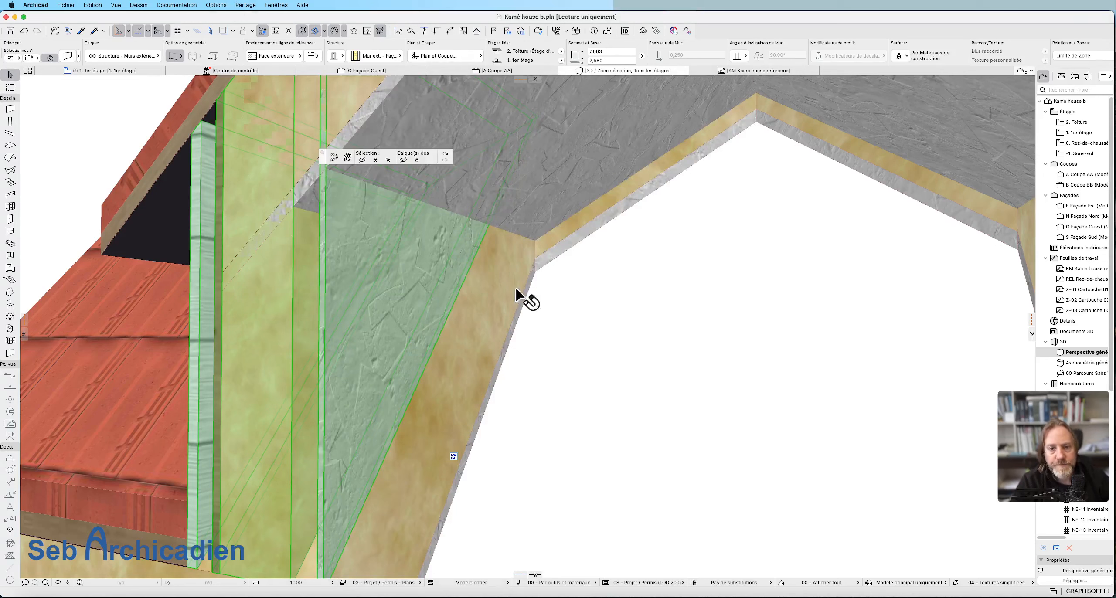
Give the insulation slope opening's edge along the dormer side wall the custom surface Plâtre - Plaques de plâtre, applied to that edge only.
{"action": "left_click", "coordinate": [522, 306]}
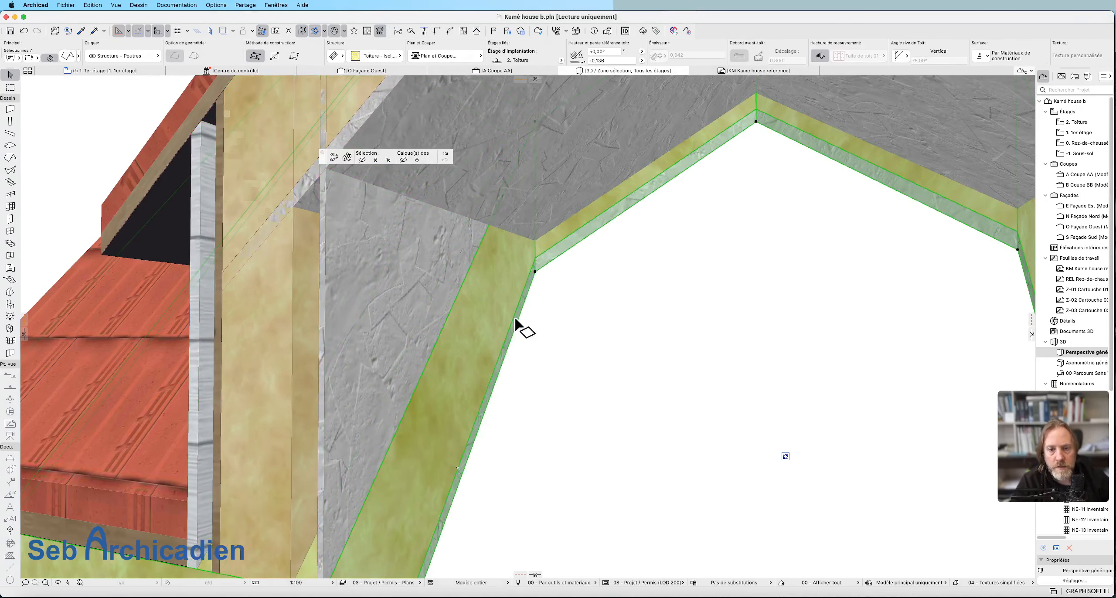
{"action": "left_click", "coordinate": [517, 323]}
{"action": "left_click", "coordinate": [1006, 217]}
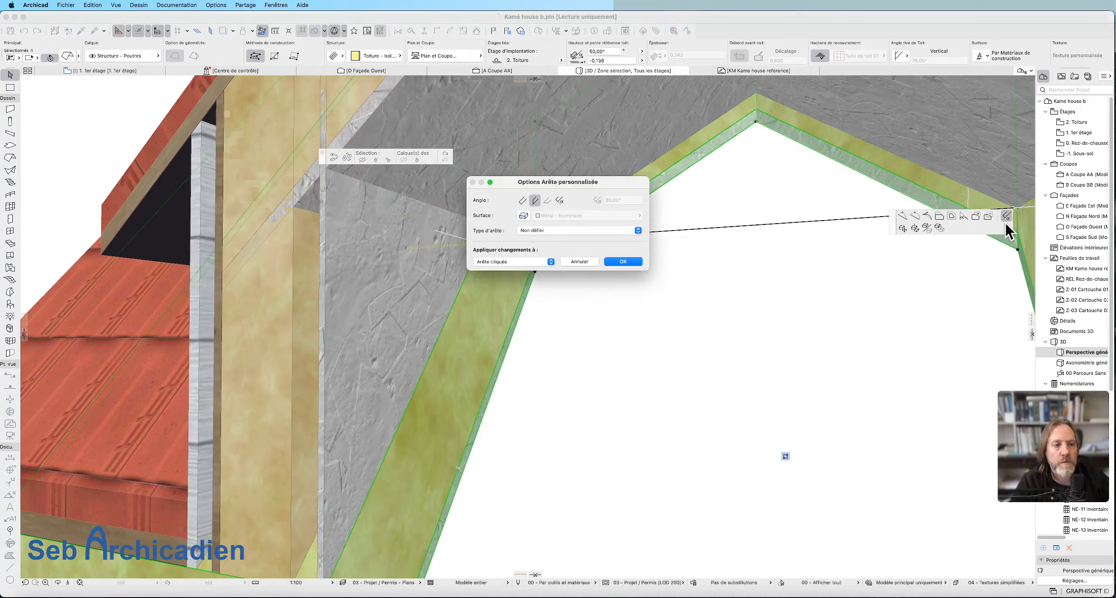
{"action": "left_click", "coordinate": [523, 216]}
{"action": "left_click", "coordinate": [594, 215]}
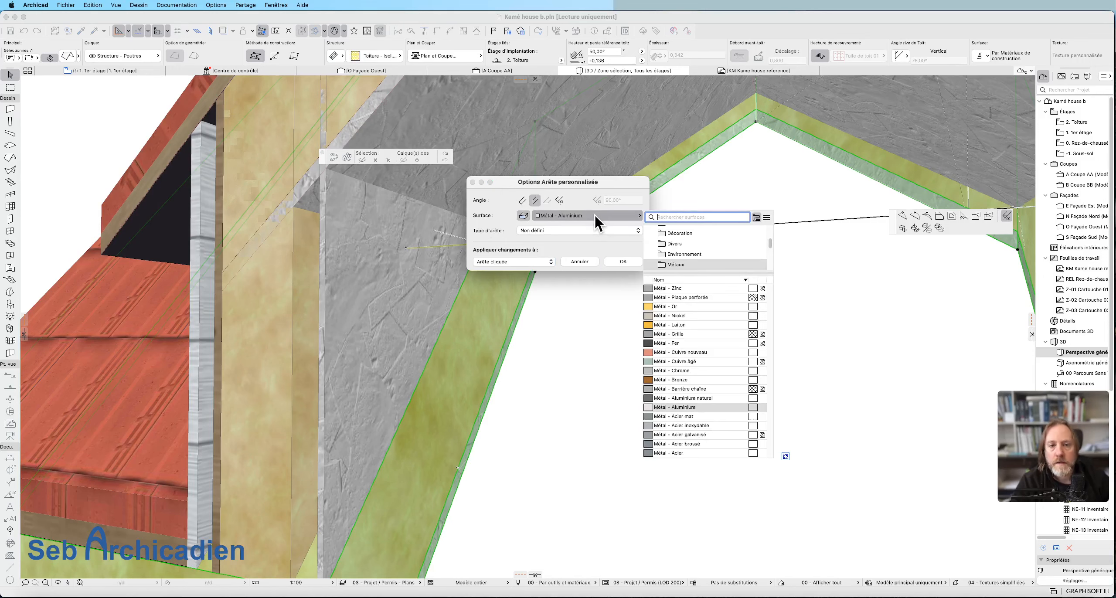
{"action": "type", "text": "pl"}
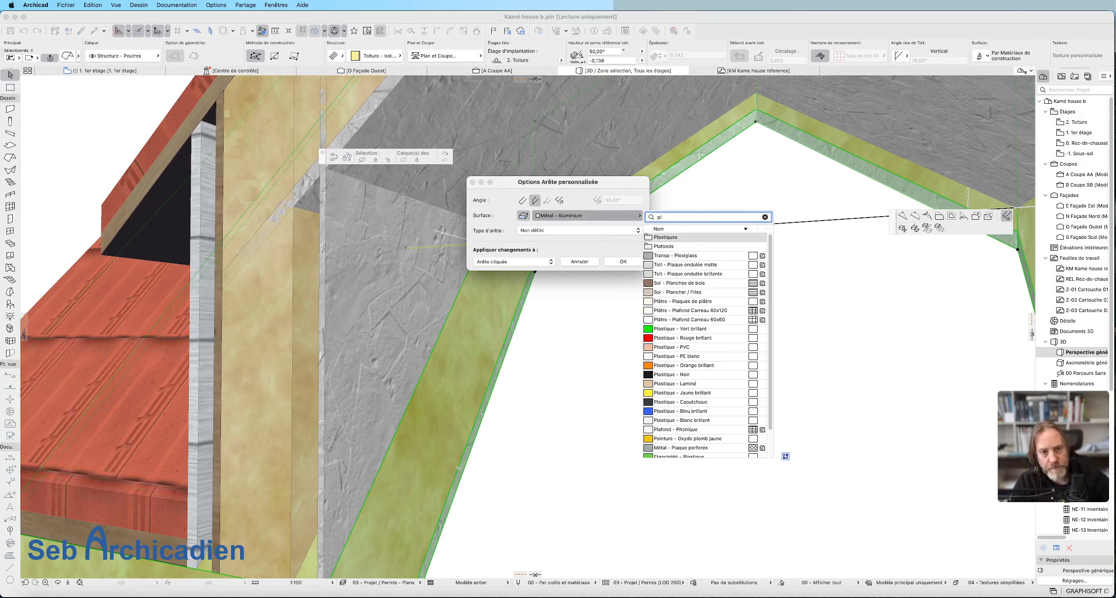
{"action": "type", "text": "a"}
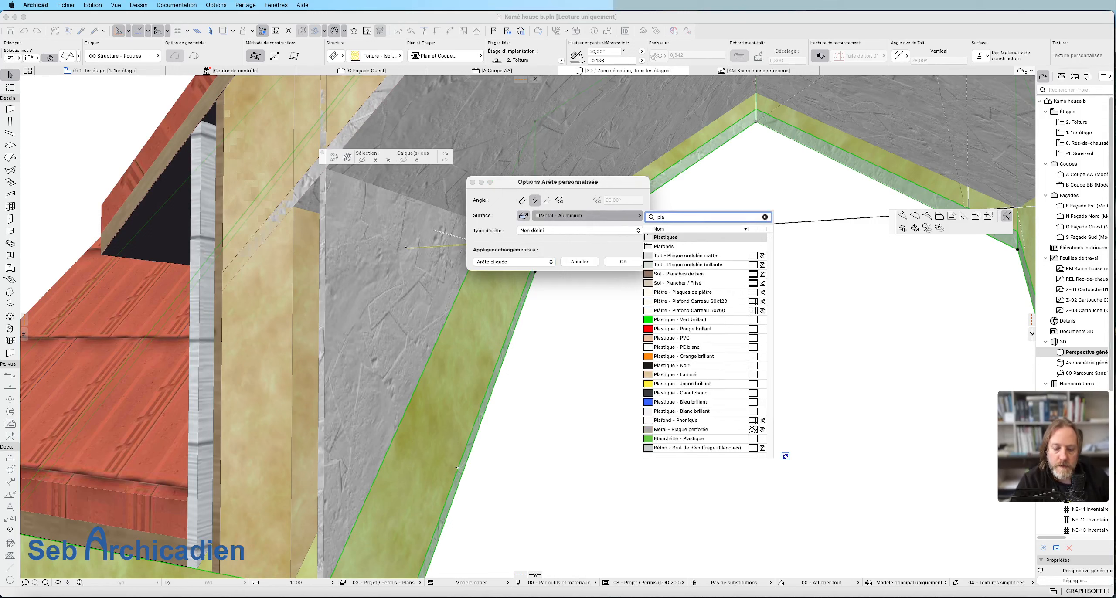
{"action": "type", "text": "t"}
{"action": "key", "text": "BackSpace"}
{"action": "key", "text": "BackSpace"}
{"action": "key", "text": "BackSpace"}
{"action": "key", "text": "BackSpace"}
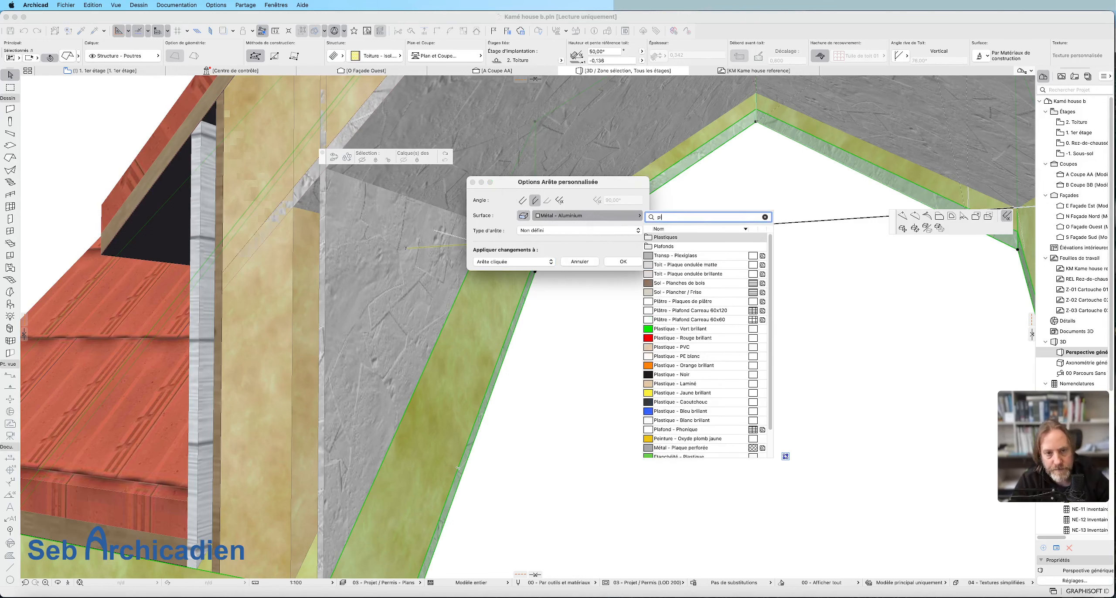
{"action": "type", "text": "a"}
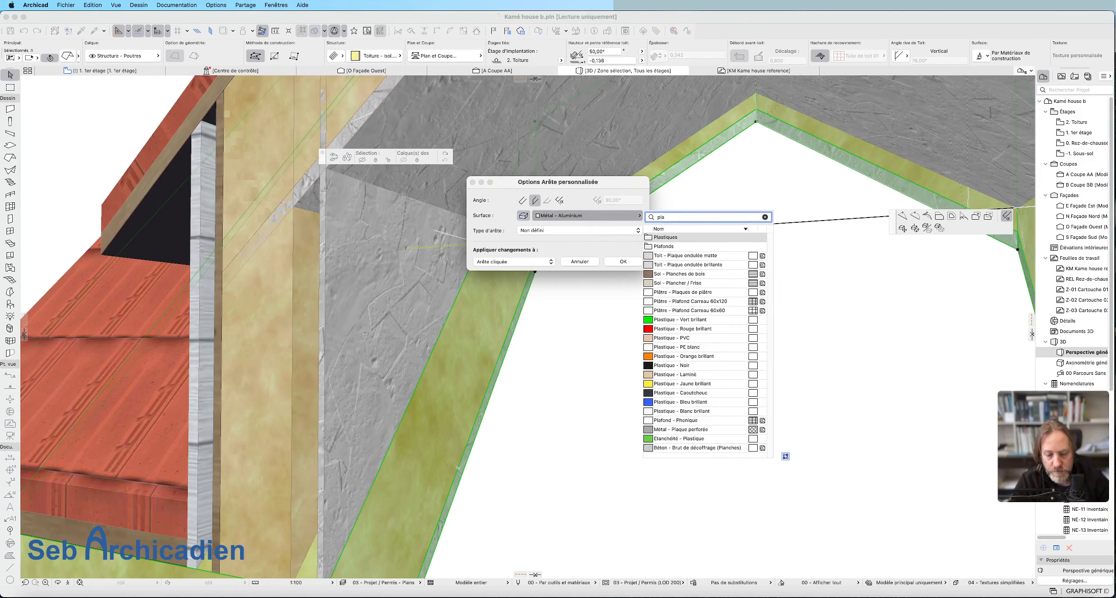
{"action": "key", "text": "BackSpace"}
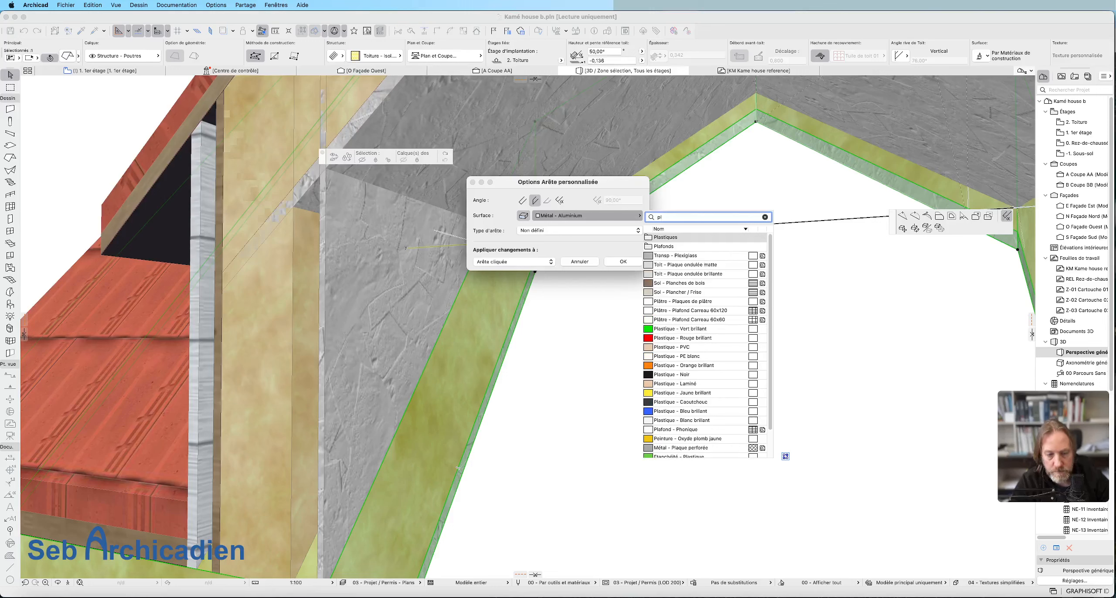
{"action": "type", "text": "a"}
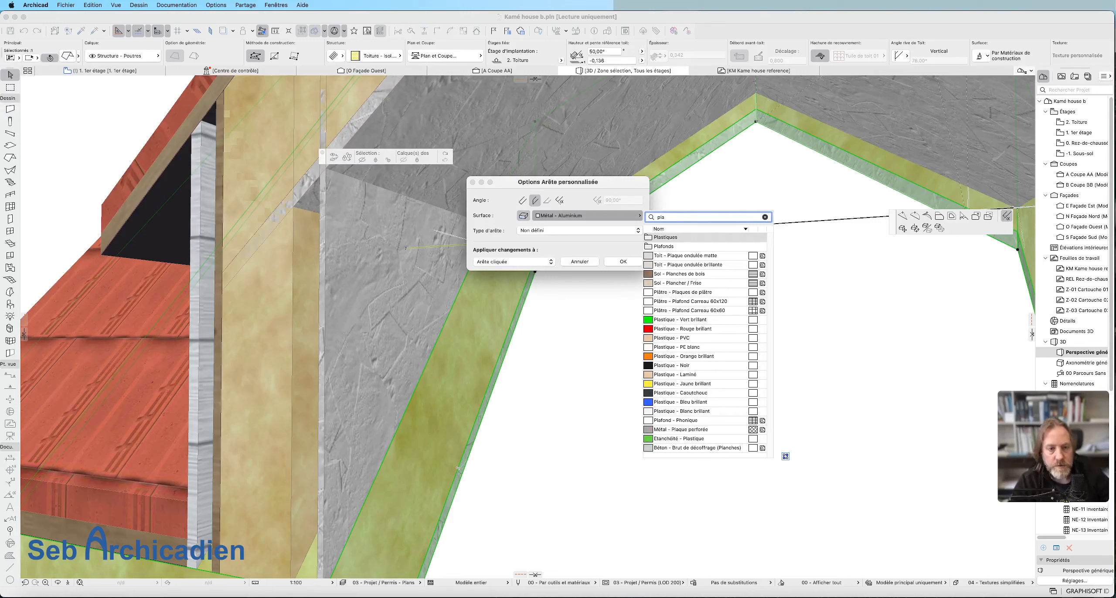
{"action": "key", "text": "BackSpace"}
{"action": "type", "text": "ac"}
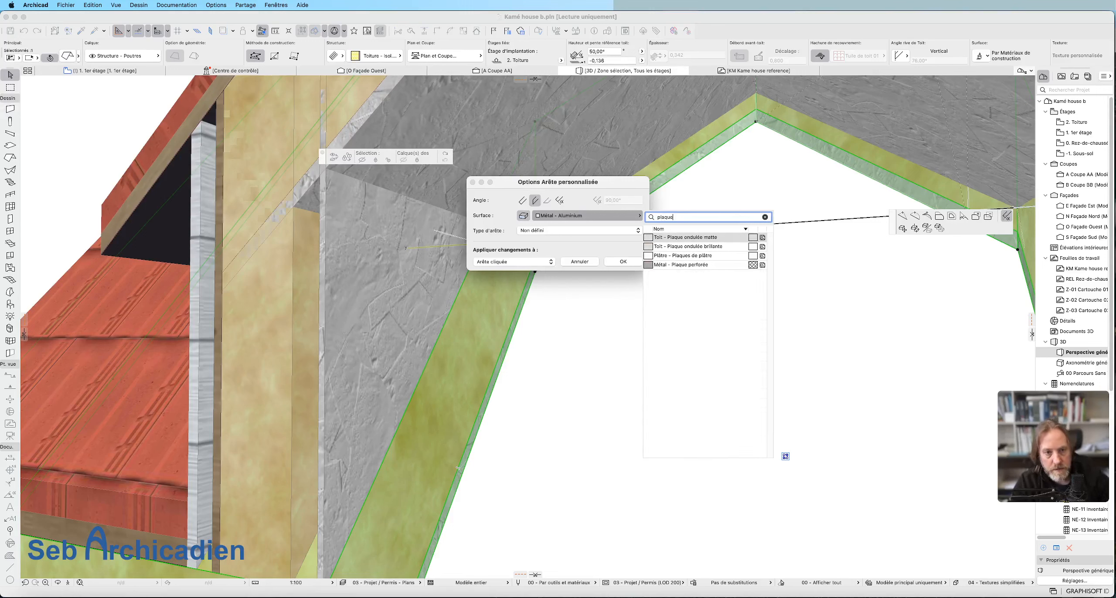
{"action": "left_click", "coordinate": [715, 256]}
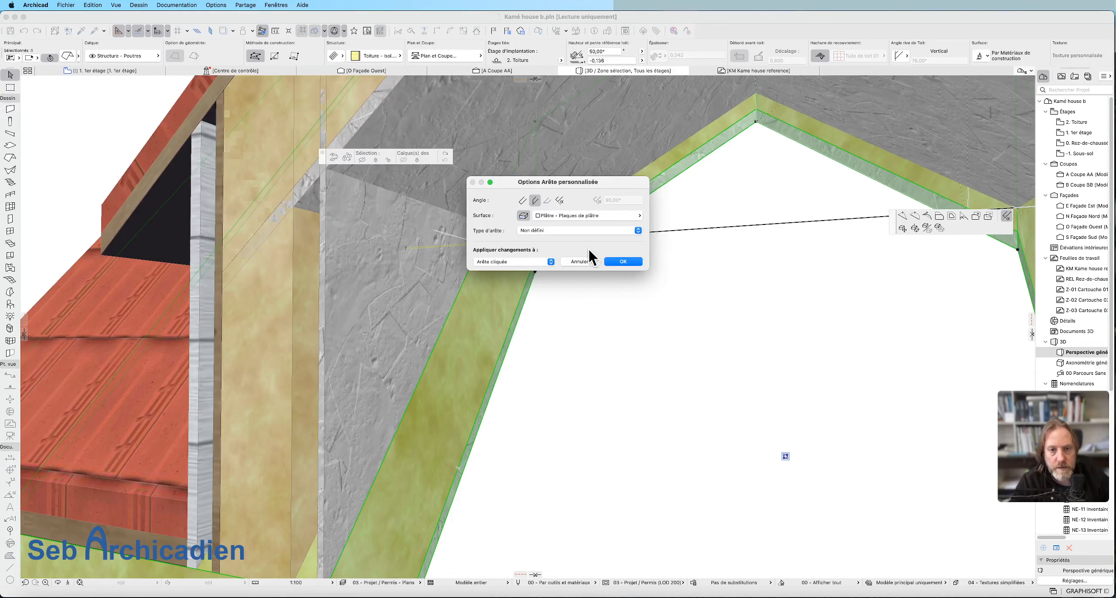
{"action": "left_click", "coordinate": [623, 261]}
{"action": "left_click", "coordinate": [609, 295]}
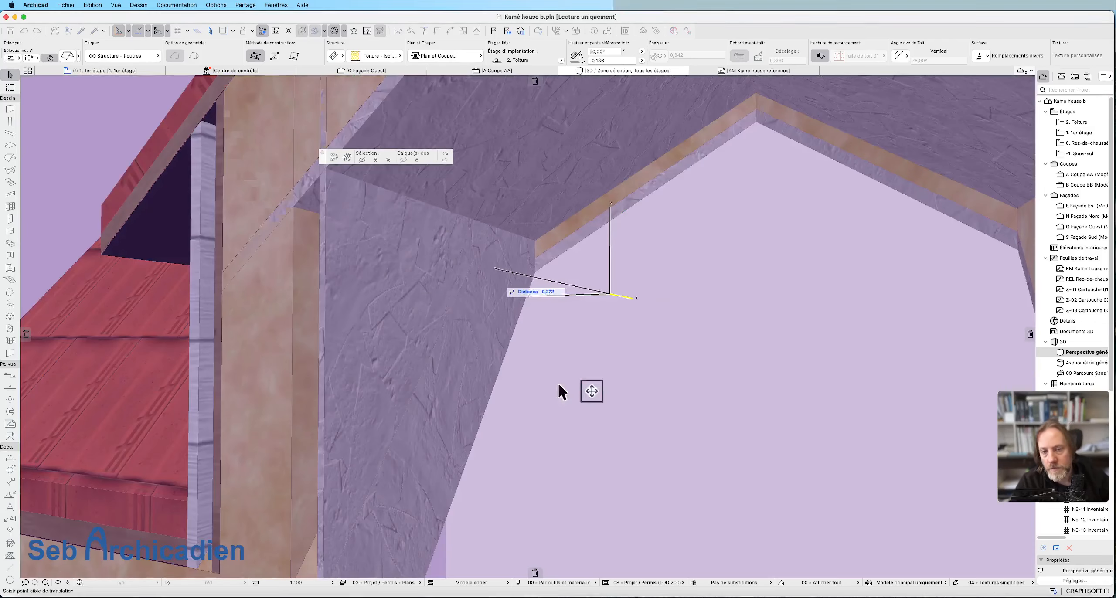
{"action": "key", "text": "Escape"}
Reselect the insulation slope and give the opening's adjoining inclined edge under the dormer roof the custom surface Plâtre - Plaques de plâtre.
{"action": "left_click", "coordinate": [409, 296]}
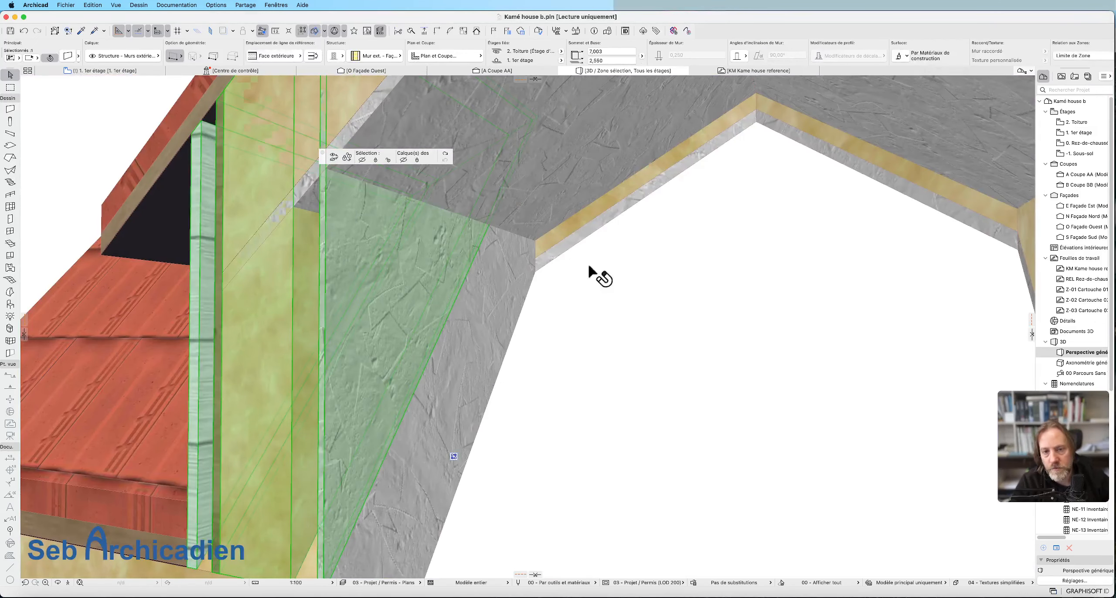
{"action": "left_click", "coordinate": [606, 255]}
{"action": "left_click", "coordinate": [645, 198]}
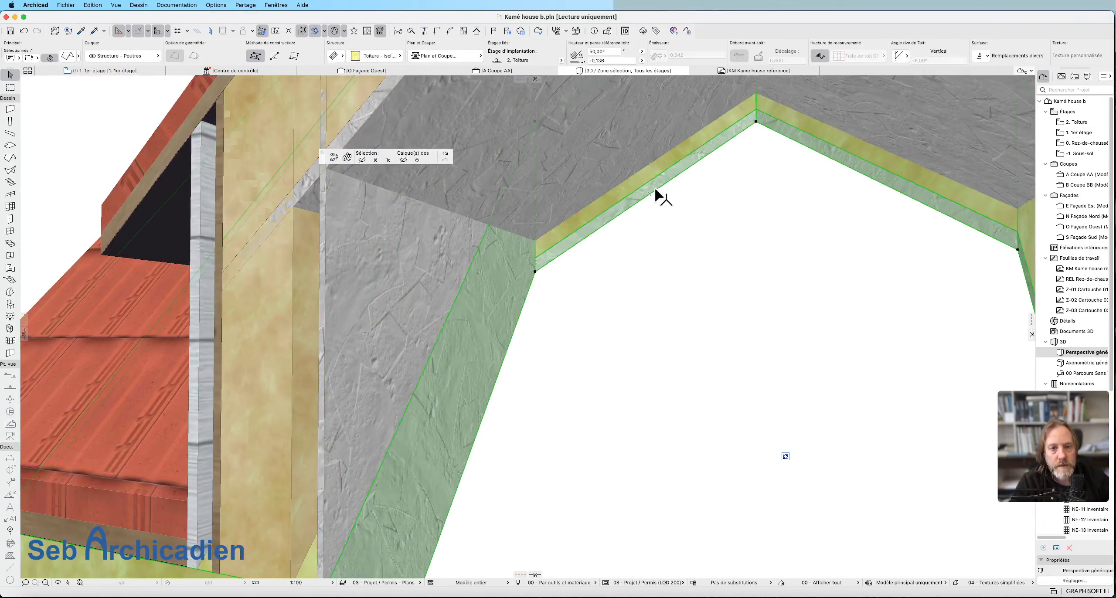
{"action": "left_click", "coordinate": [649, 193]}
{"action": "left_click", "coordinate": [1006, 216]}
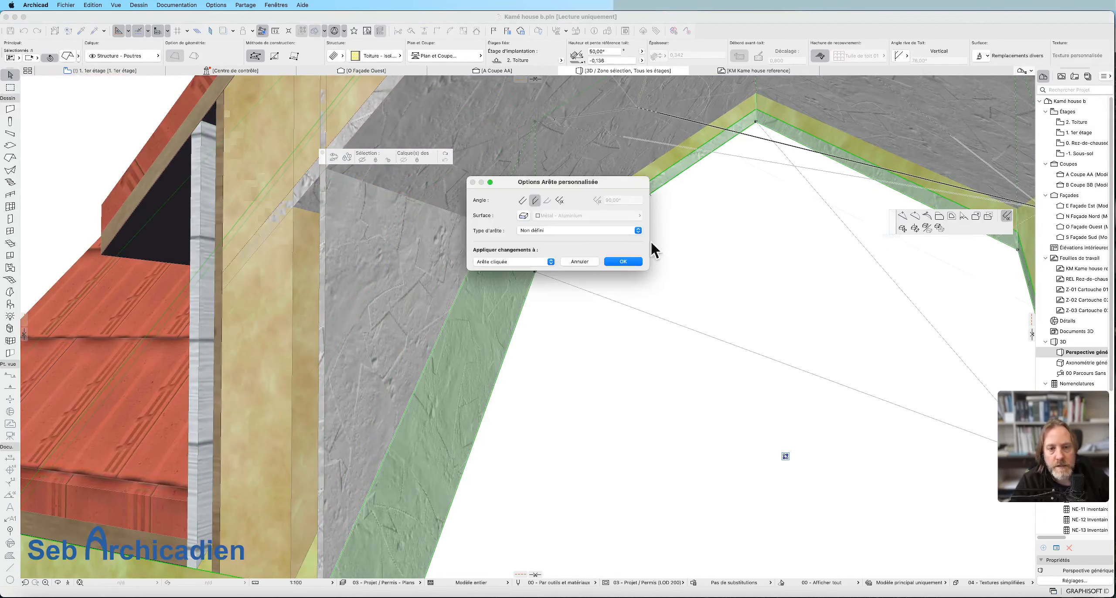
{"action": "left_click", "coordinate": [523, 215]}
{"action": "left_click", "coordinate": [572, 216]}
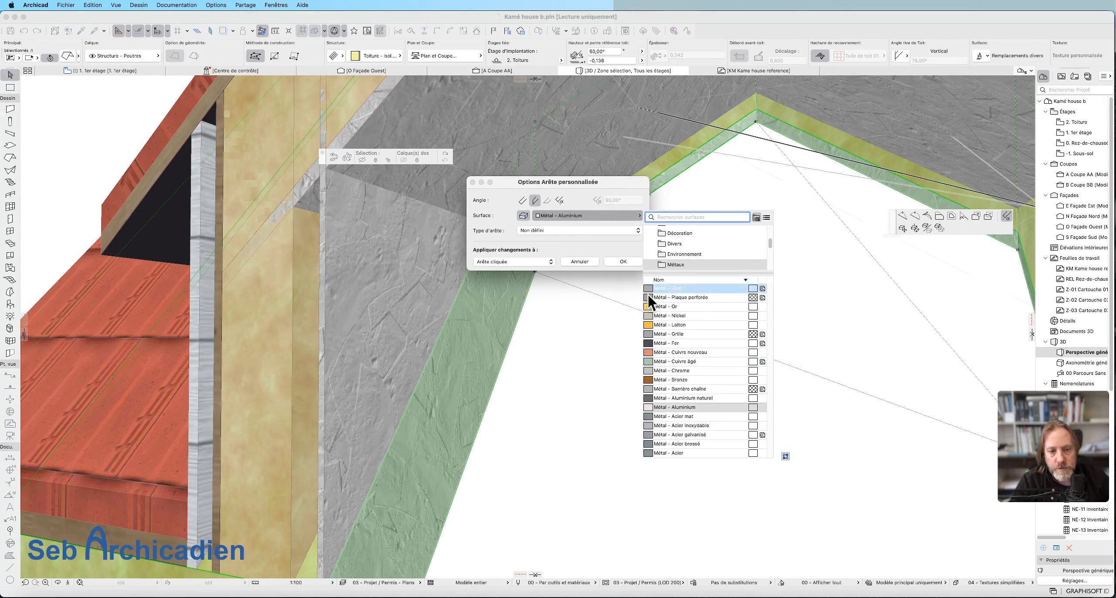
{"action": "type", "text": "plaque"}
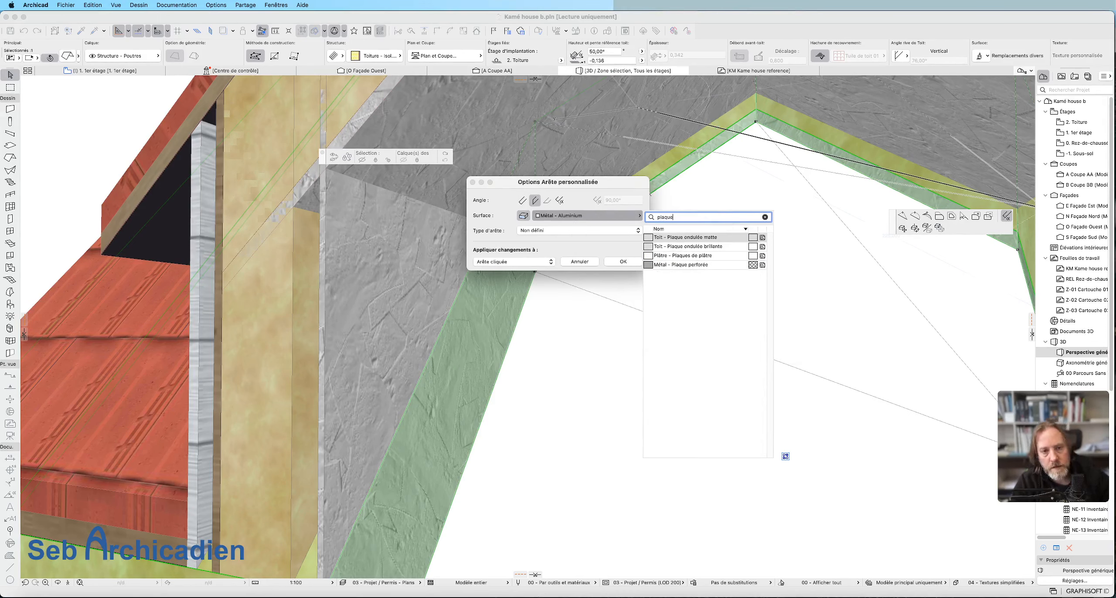
{"action": "left_click", "coordinate": [741, 256]}
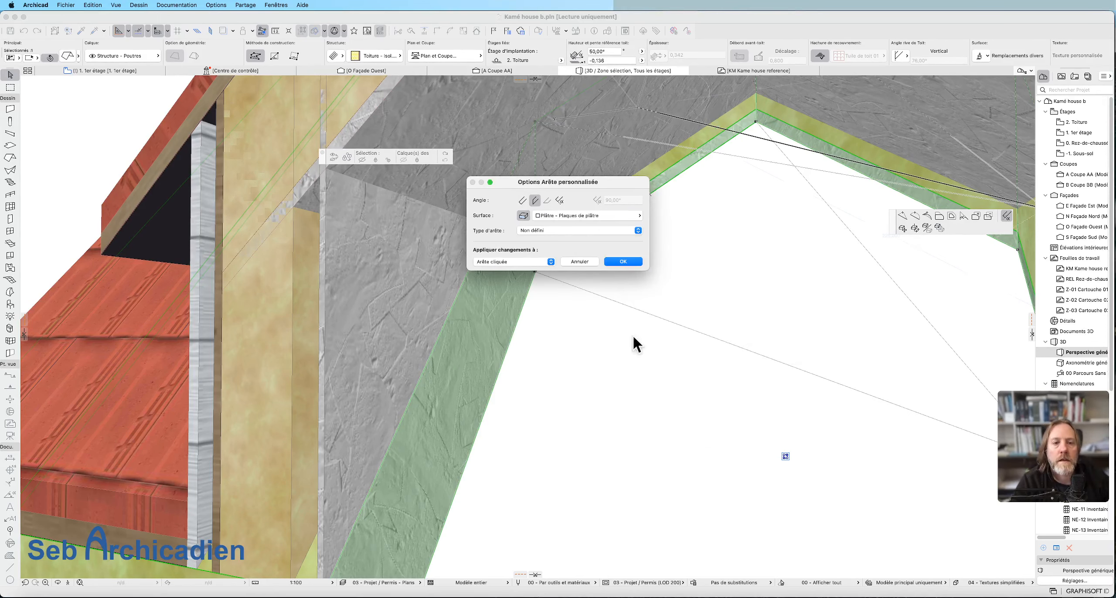
{"action": "left_click", "coordinate": [612, 262]}
Open the custom edge settings for the insulation slope opening's opposite side edge and enable a custom surface.
{"action": "middle_click_drag", "start_coordinate": [449, 269], "coordinate": [466, 332], "text": "shift"}
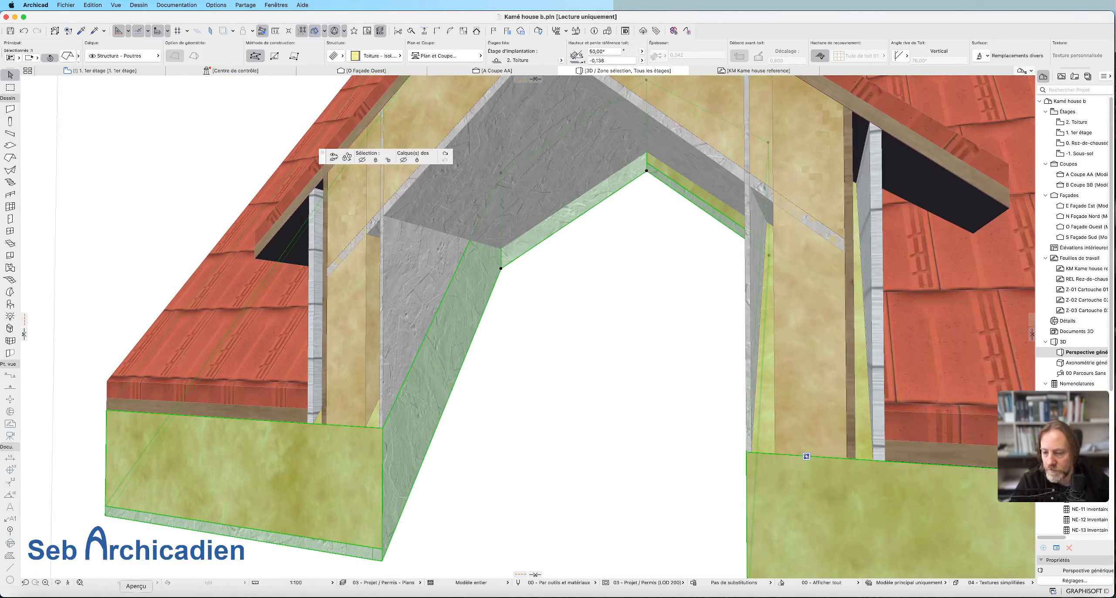
{"action": "left_click", "coordinate": [60, 582]}
{"action": "left_click_drag", "start_coordinate": [461, 483], "coordinate": [573, 374]}
{"action": "key", "text": "Escape"}
{"action": "key", "text": "Escape"}
{"action": "left_click", "coordinate": [591, 371]}
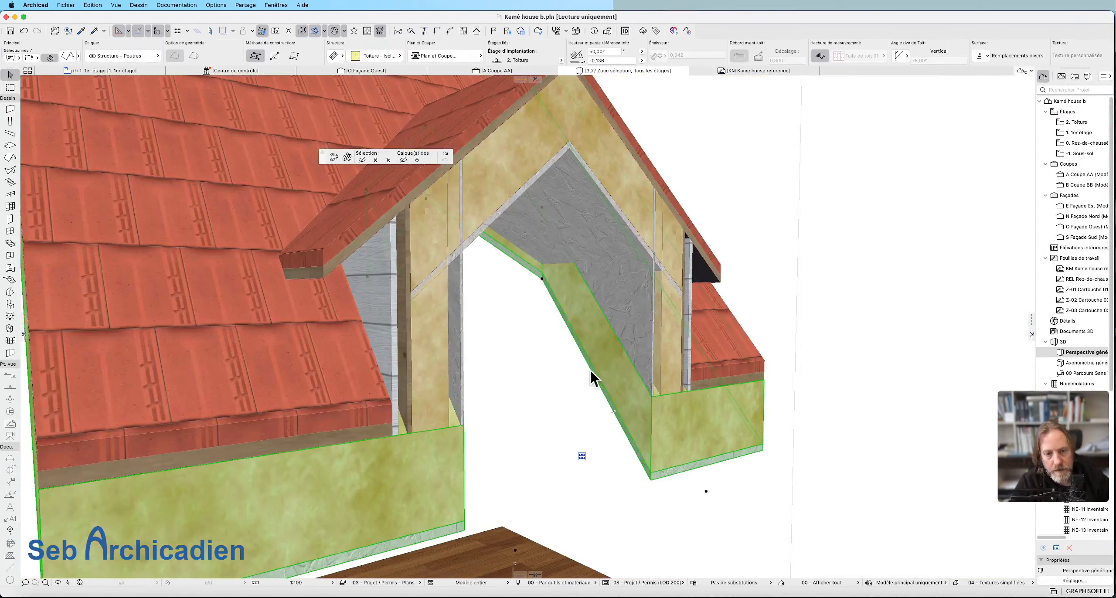
{"action": "left_click", "coordinate": [616, 338]}
{"action": "left_click", "coordinate": [1006, 216]}
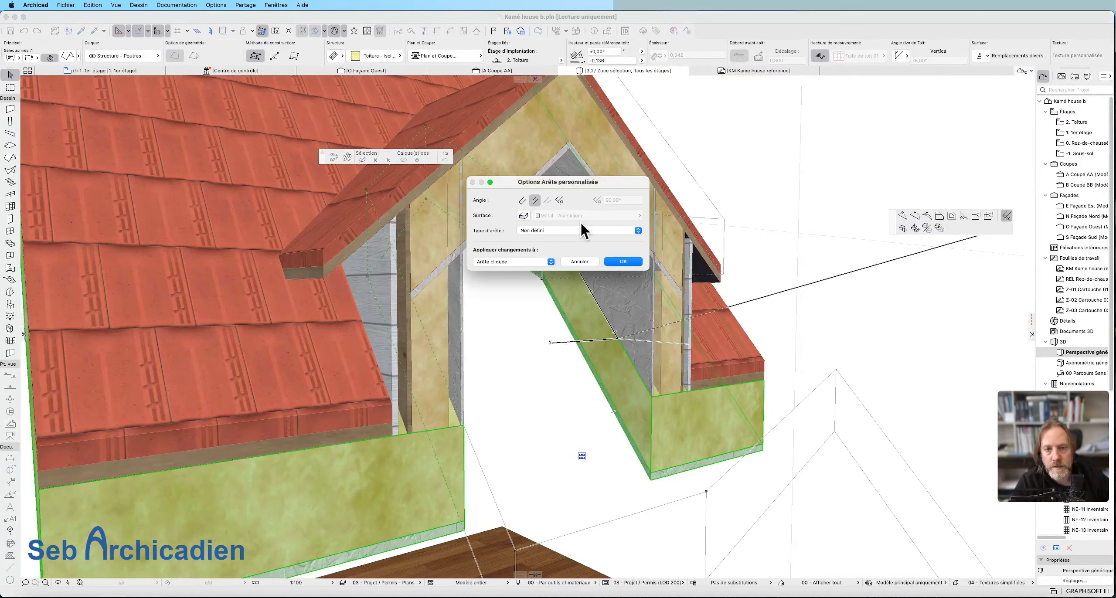
{"action": "left_click", "coordinate": [523, 215]}
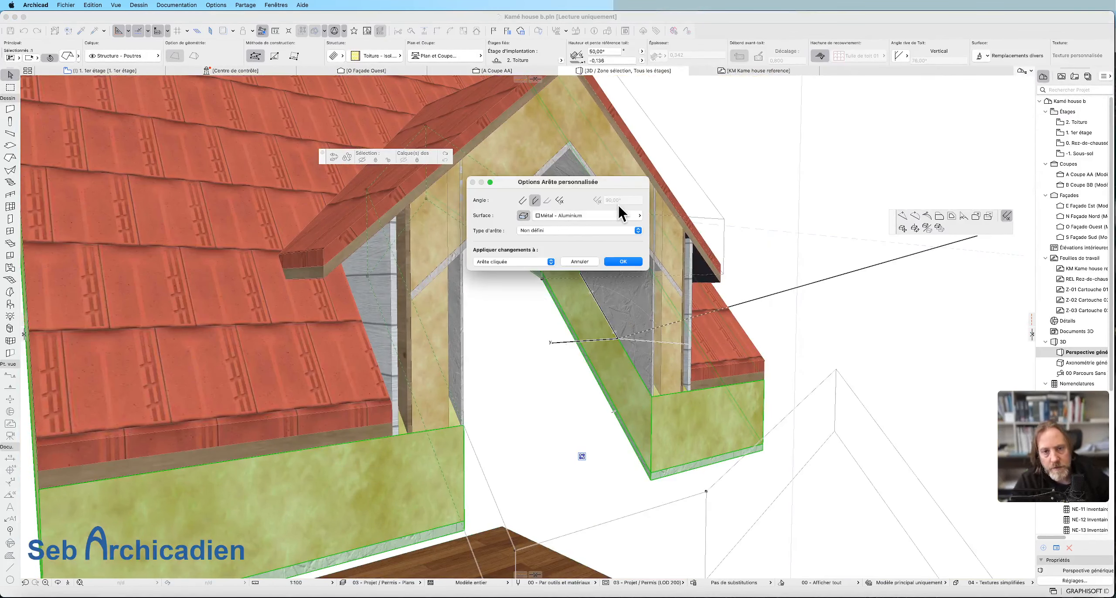
Assign the surface Plâtre - Plaques de plâtre to the opposite side edge, applied to that edge only.
{"action": "left_click", "coordinate": [611, 216]}
{"action": "type", "text": "plaque"}
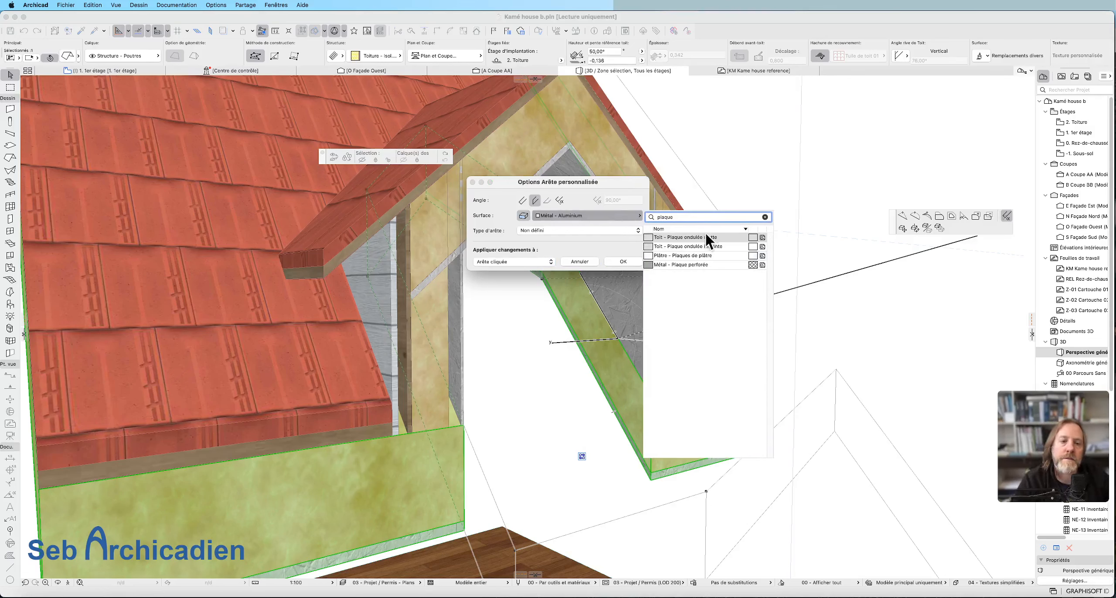
{"action": "left_click", "coordinate": [704, 264]}
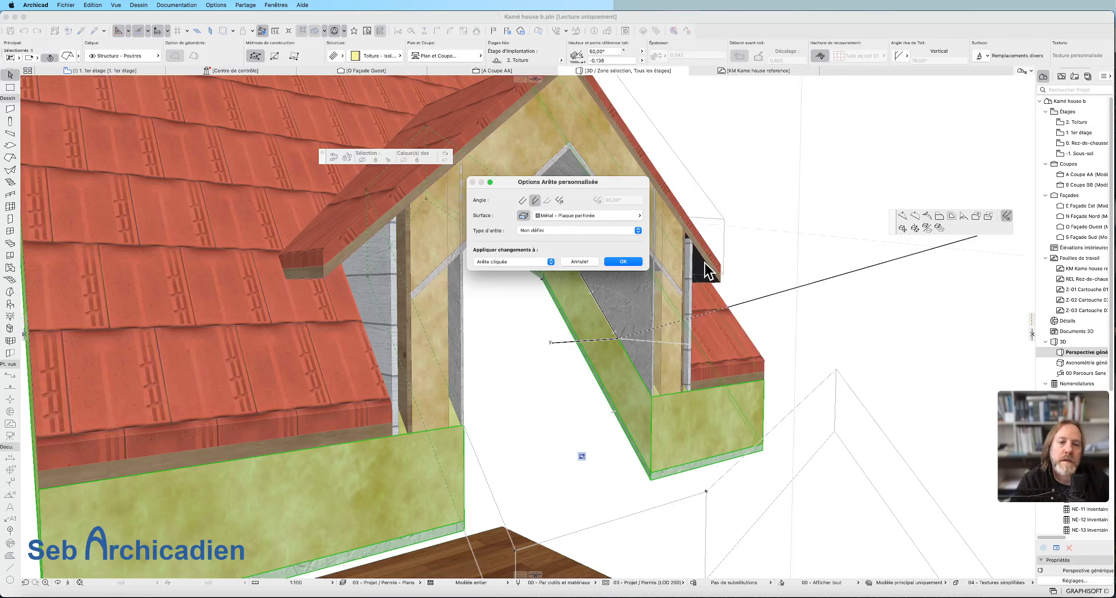
{"action": "left_click", "coordinate": [626, 218]}
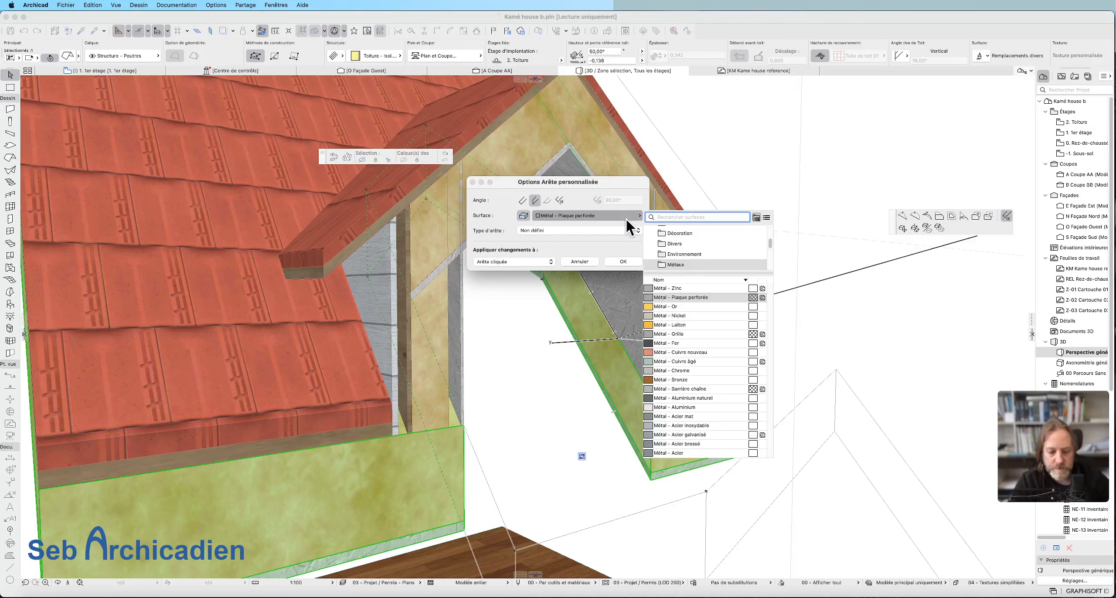
{"action": "type", "text": "plac"}
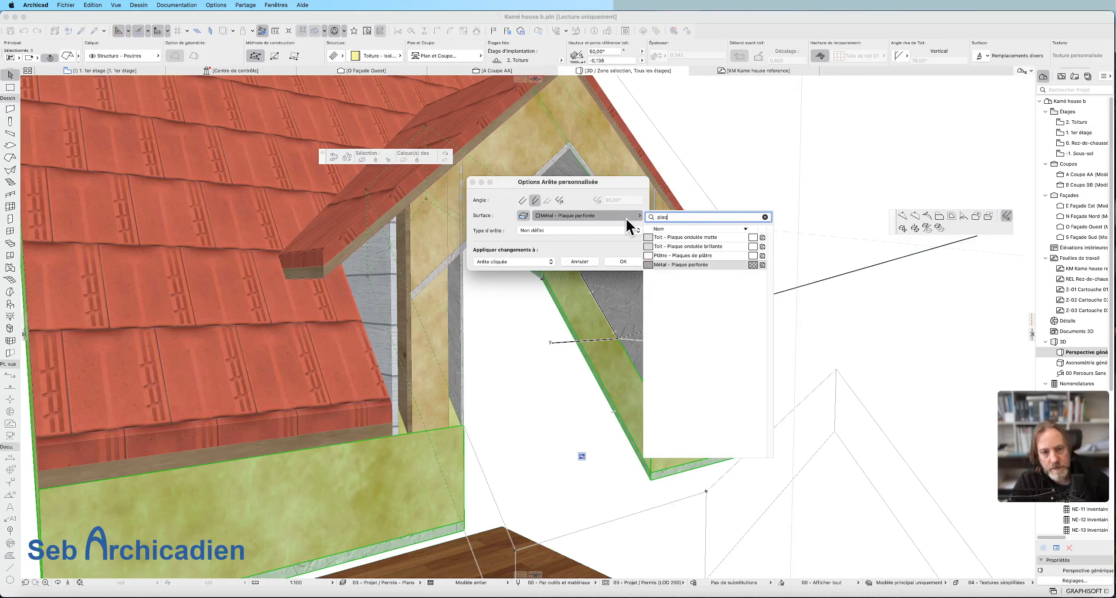
{"action": "left_click", "coordinate": [666, 256]}
{"action": "left_click", "coordinate": [623, 262]}
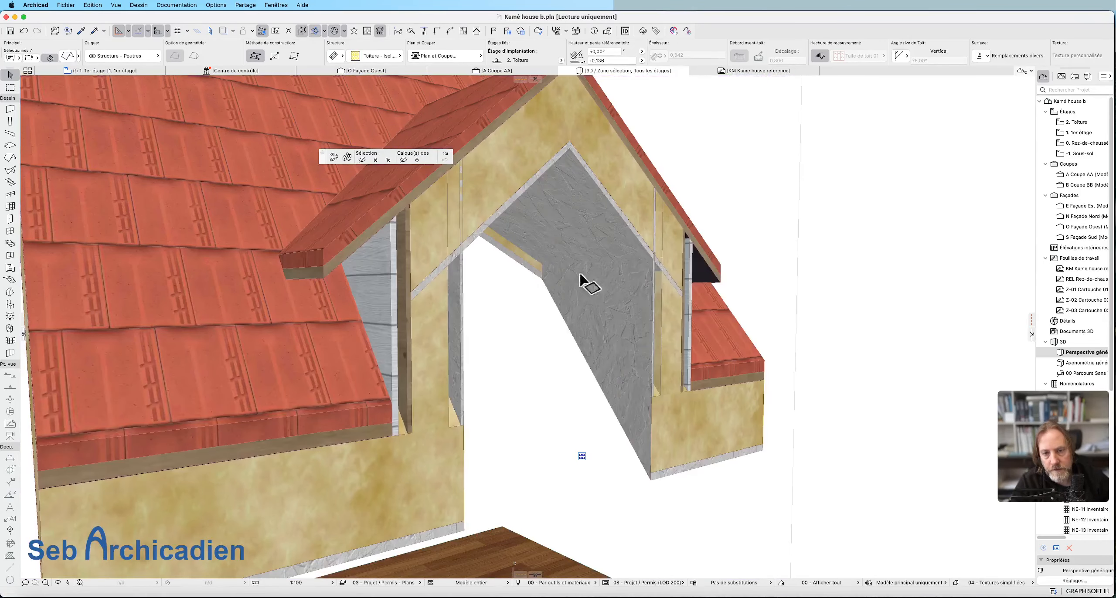
Reselect the insulation slope, try to offset the opening's remaining inclined edge under the dormer roof, and undo the offset.
{"action": "left_click", "coordinate": [829, 247]}
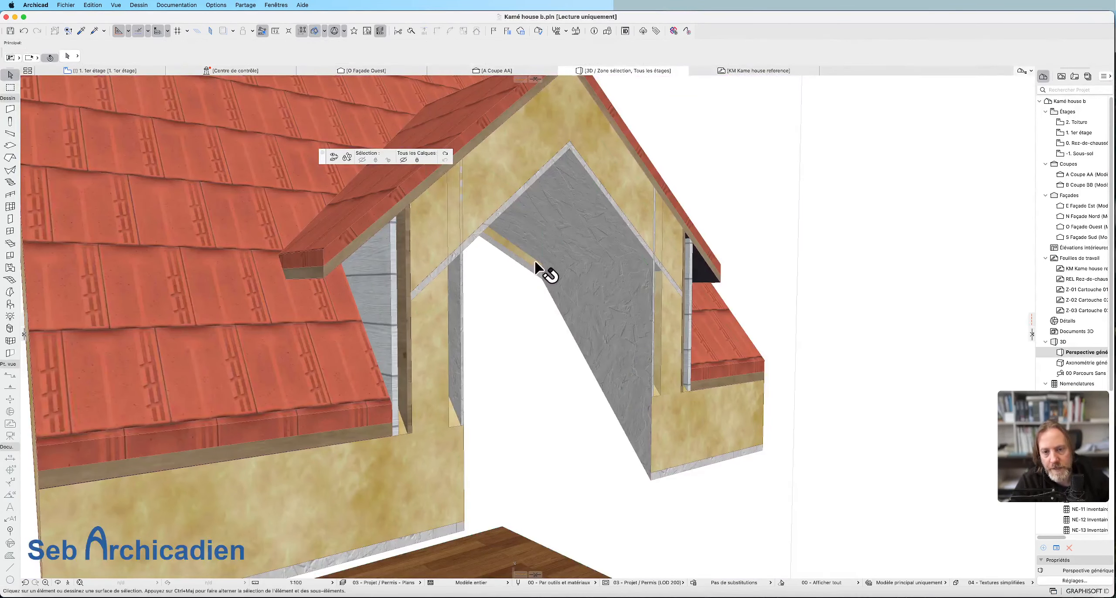
{"action": "left_click", "coordinate": [522, 262]}
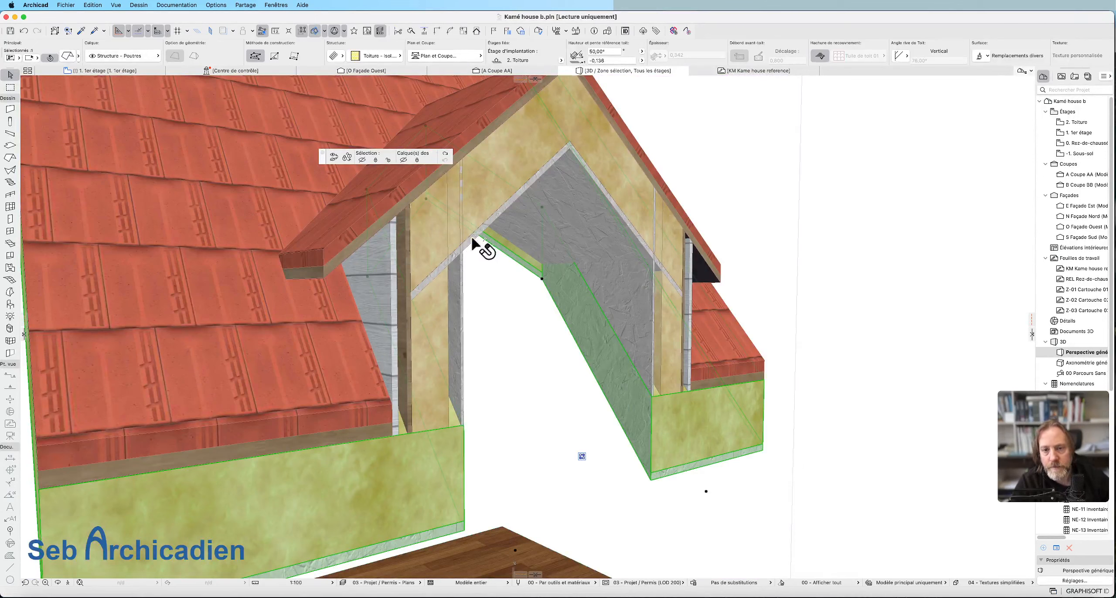
{"action": "left_click", "coordinate": [499, 249]}
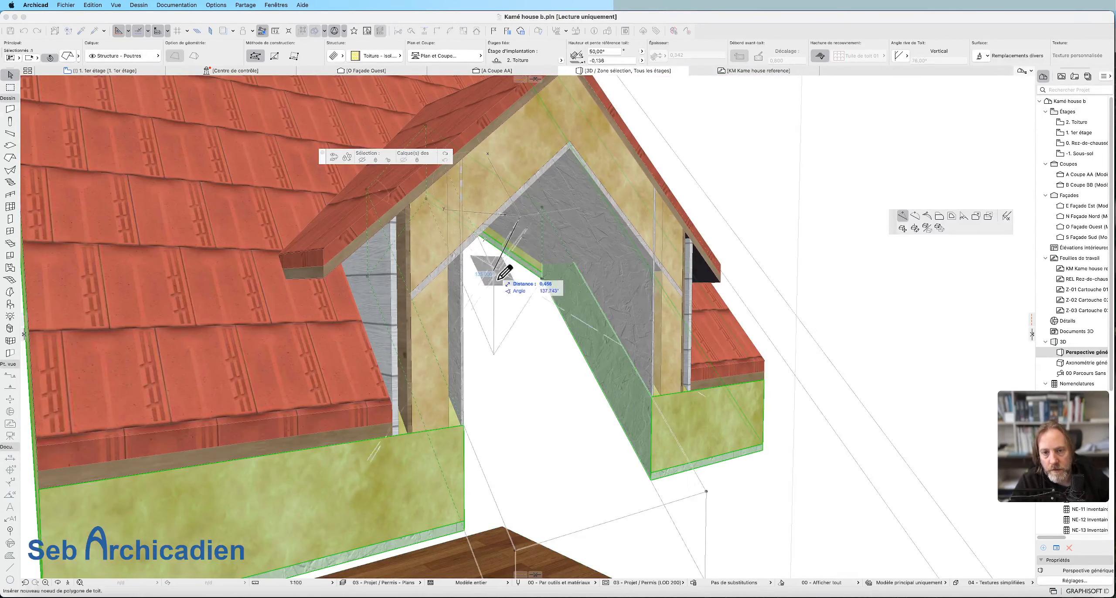
{"action": "left_click", "coordinate": [940, 215]}
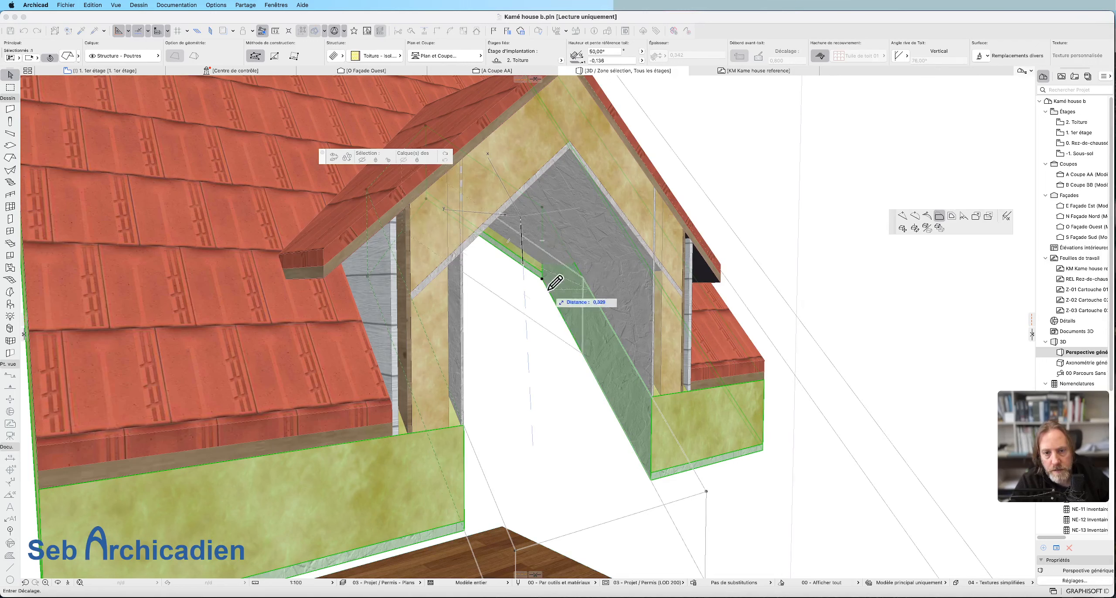
{"action": "left_click", "coordinate": [524, 245]}
{"action": "key", "text": "super+z"}
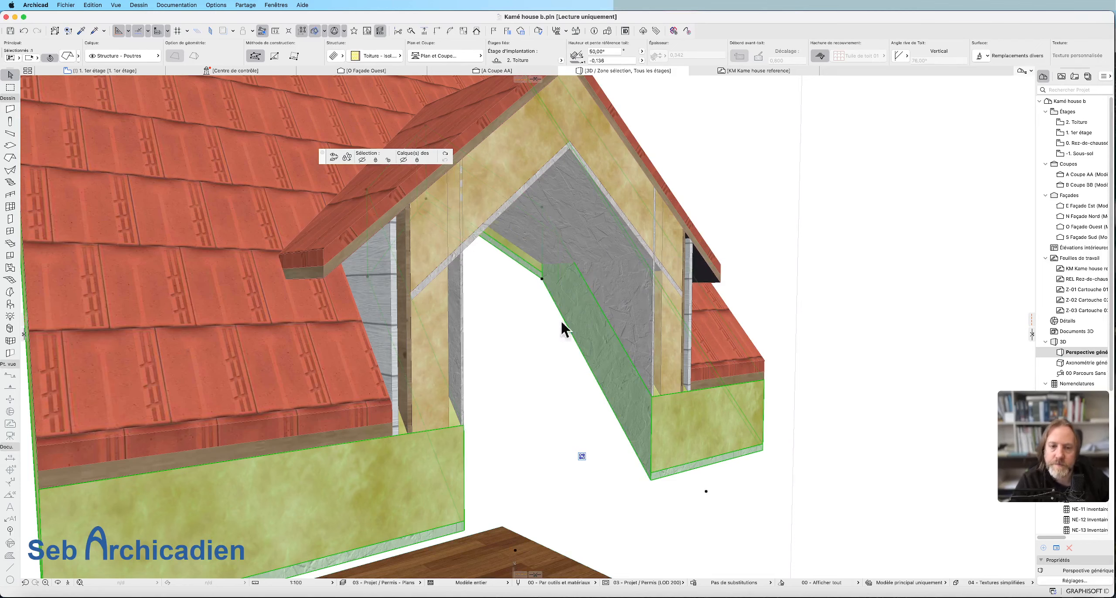
Extend the dormer roof plane beside the exposed insulation edge so that it meets the main insulation slope.
{"action": "left_click", "coordinate": [57, 583]}
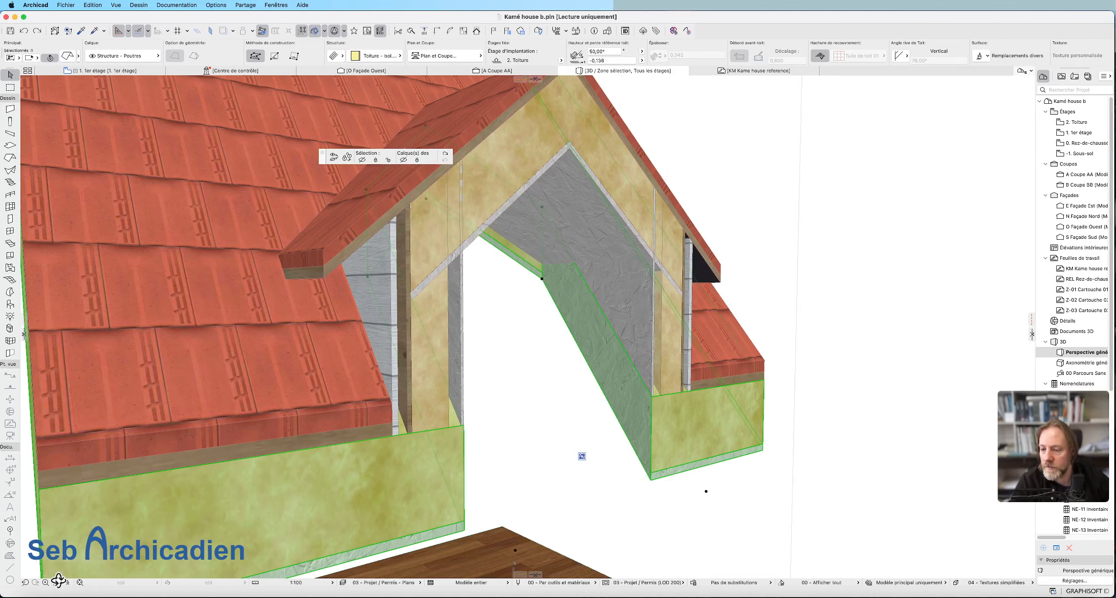
{"action": "left_click_drag", "start_coordinate": [660, 382], "coordinate": [521, 290]}
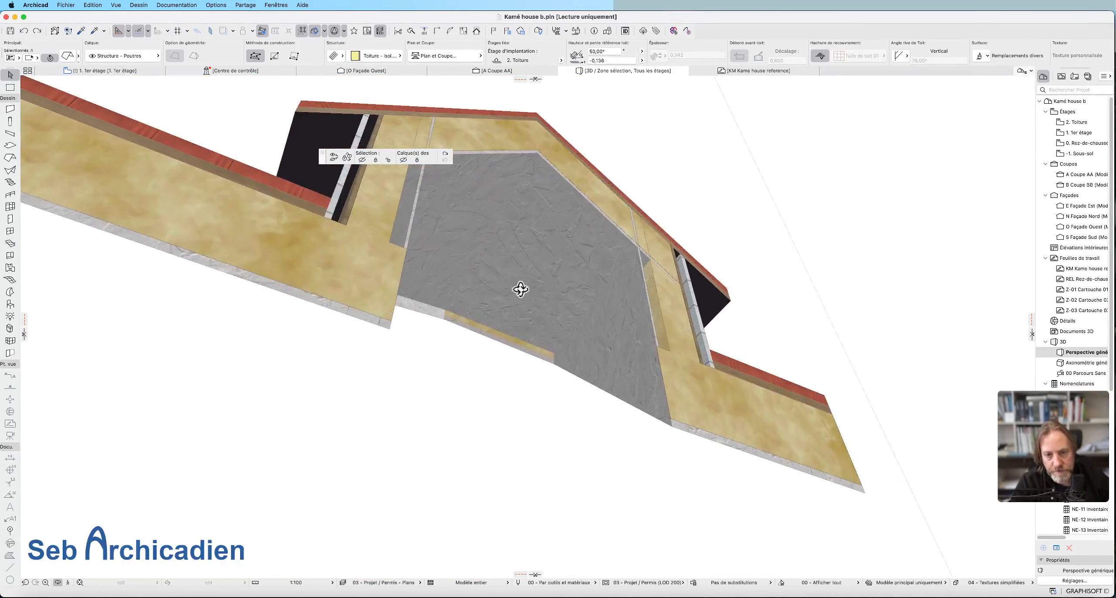
{"action": "left_click_drag", "start_coordinate": [456, 382], "coordinate": [542, 387]}
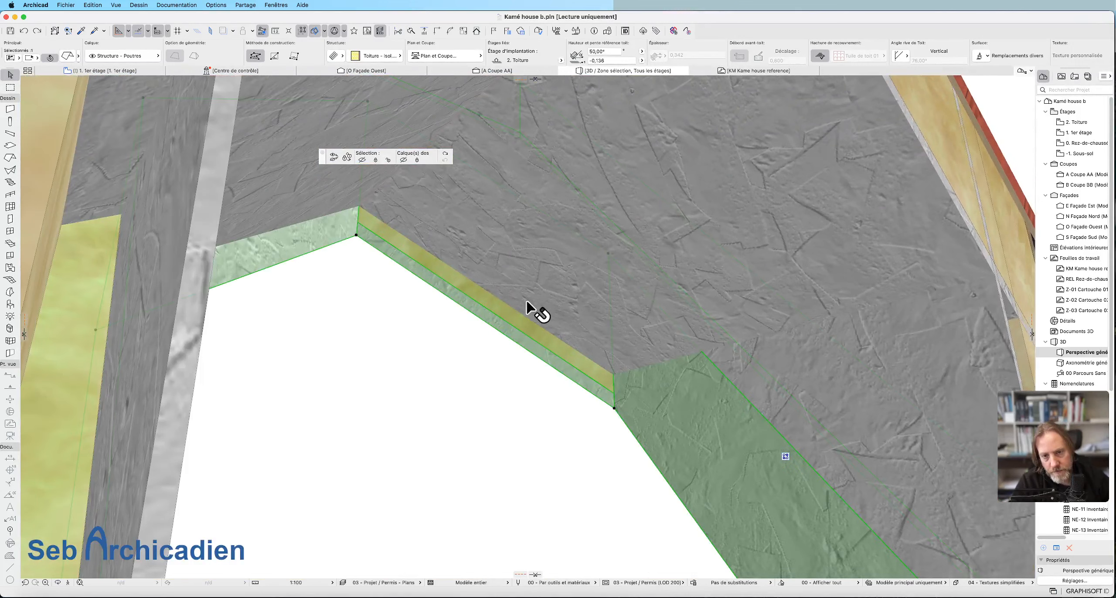
{"action": "left_click", "coordinate": [562, 307]}
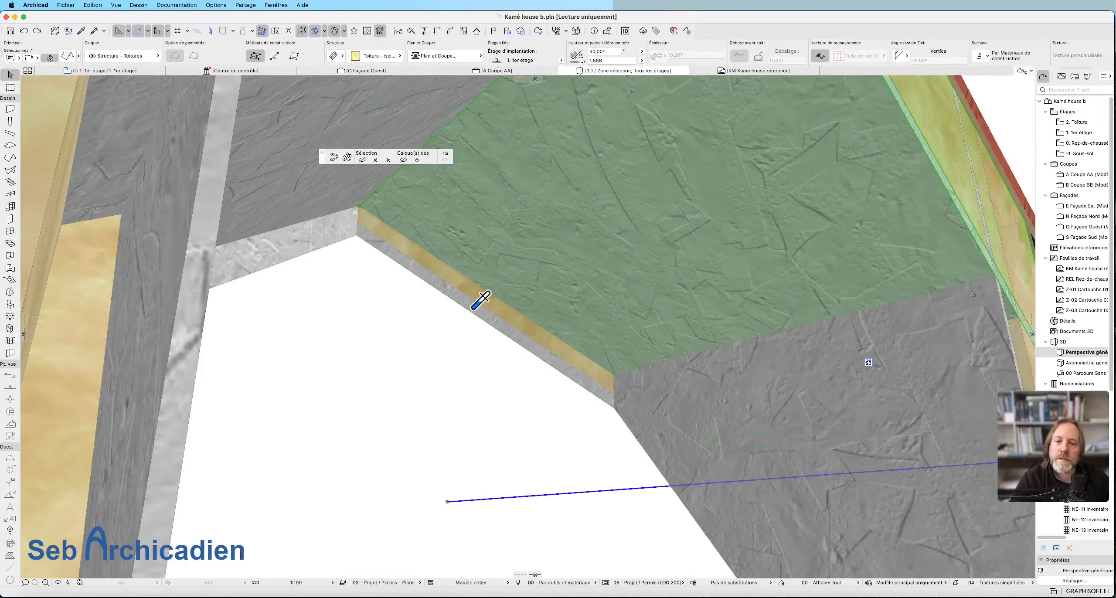
{"action": "left_click", "coordinate": [525, 268], "text": "alt"}
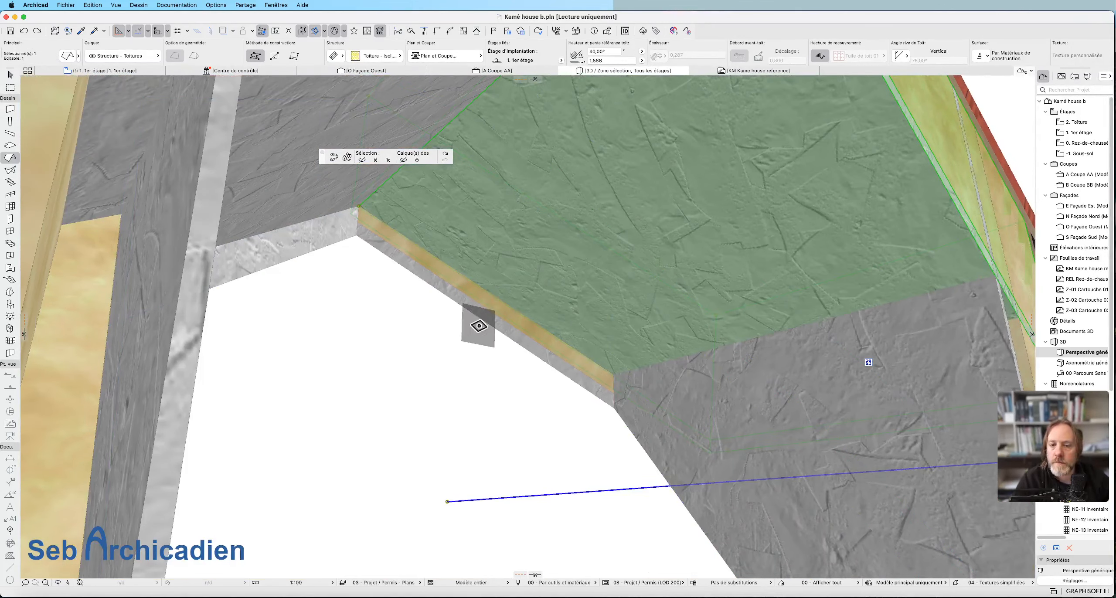
{"action": "left_click", "coordinate": [471, 315], "text": "super"}
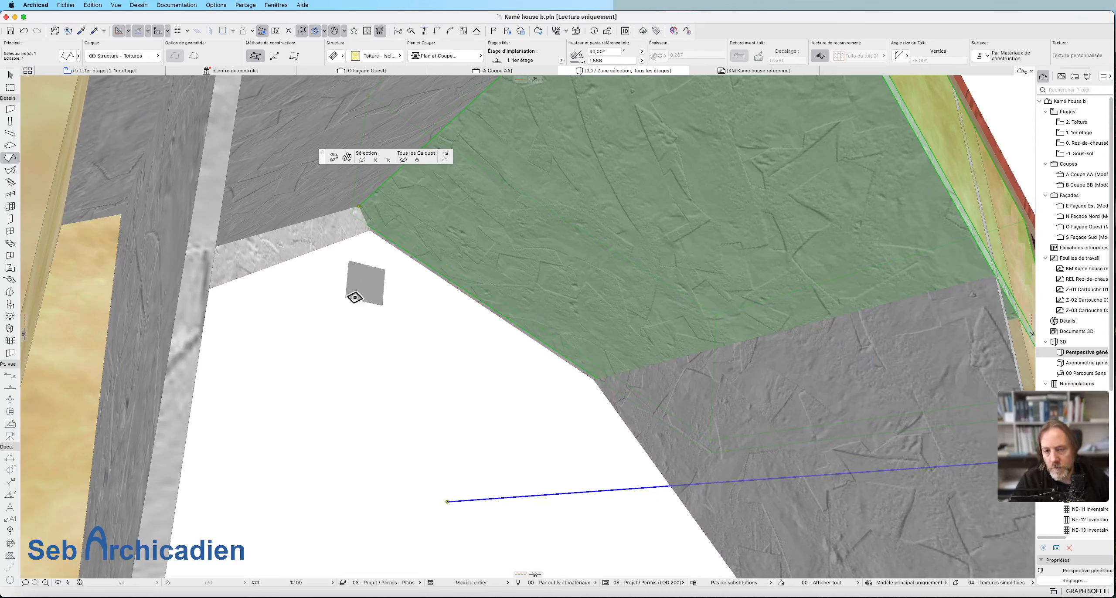
Examine the junction between the extended dormer roof plane and the insulation slope, selecting each in turn.
{"action": "scroll", "coordinate": [598, 271], "scroll_direction": "down", "scroll_amount": 3}
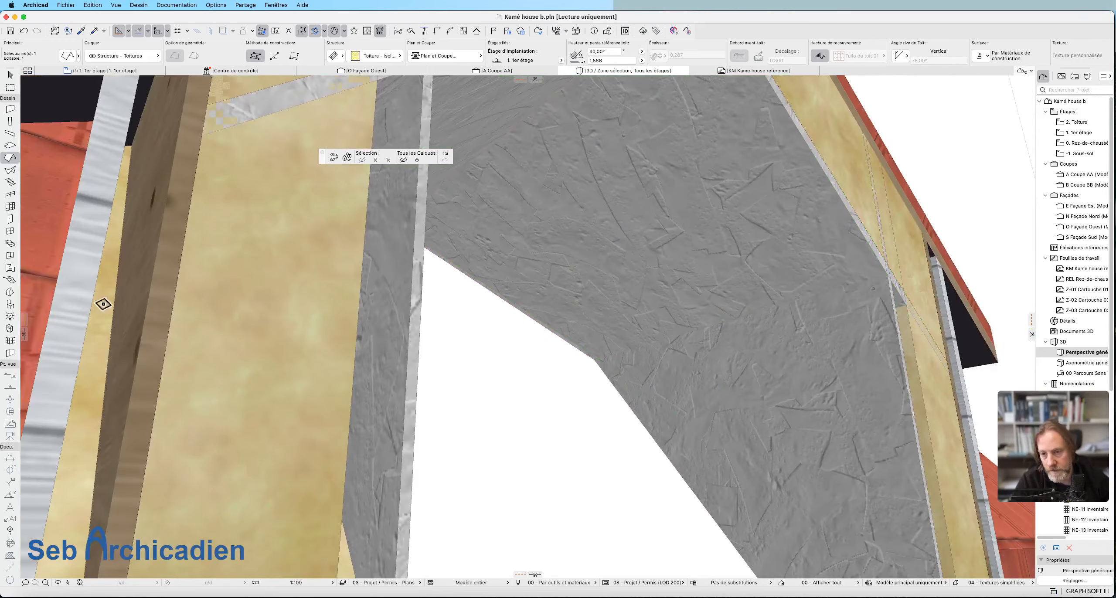
{"action": "left_click", "coordinate": [556, 386]}
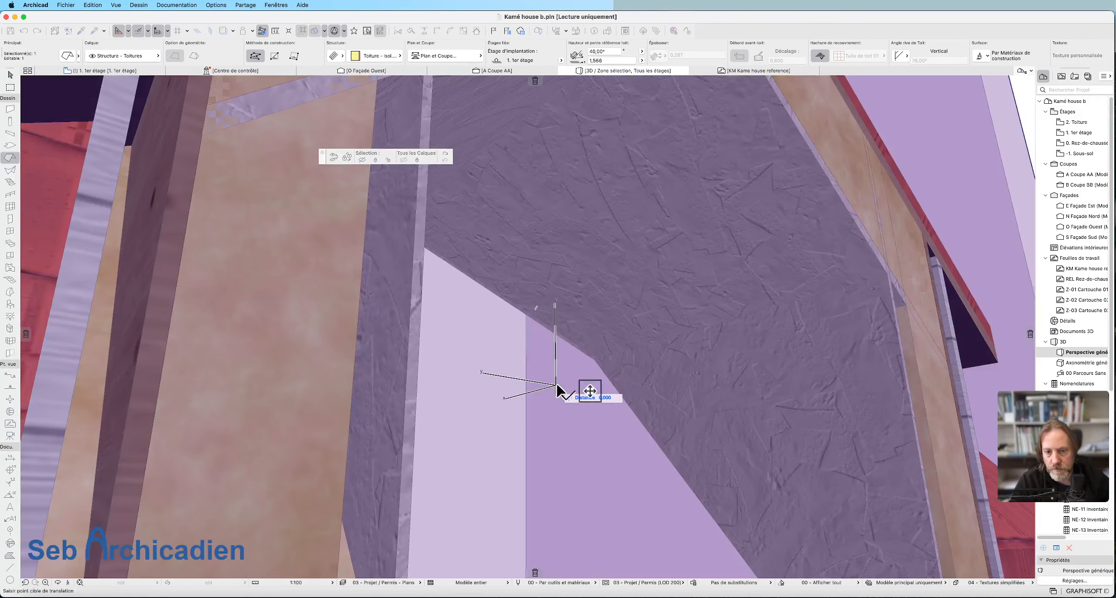
{"action": "key", "text": "Escape"}
{"action": "key", "text": "Escape"}
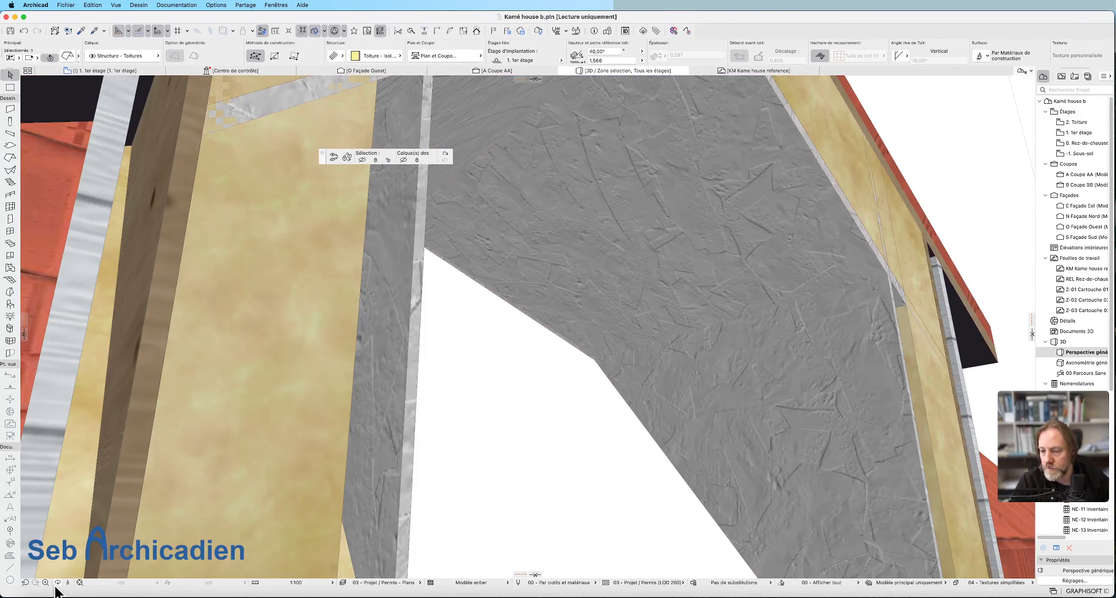
{"action": "left_click_drag", "start_coordinate": [792, 329], "coordinate": [593, 269]}
{"action": "left_click", "coordinate": [654, 315]}
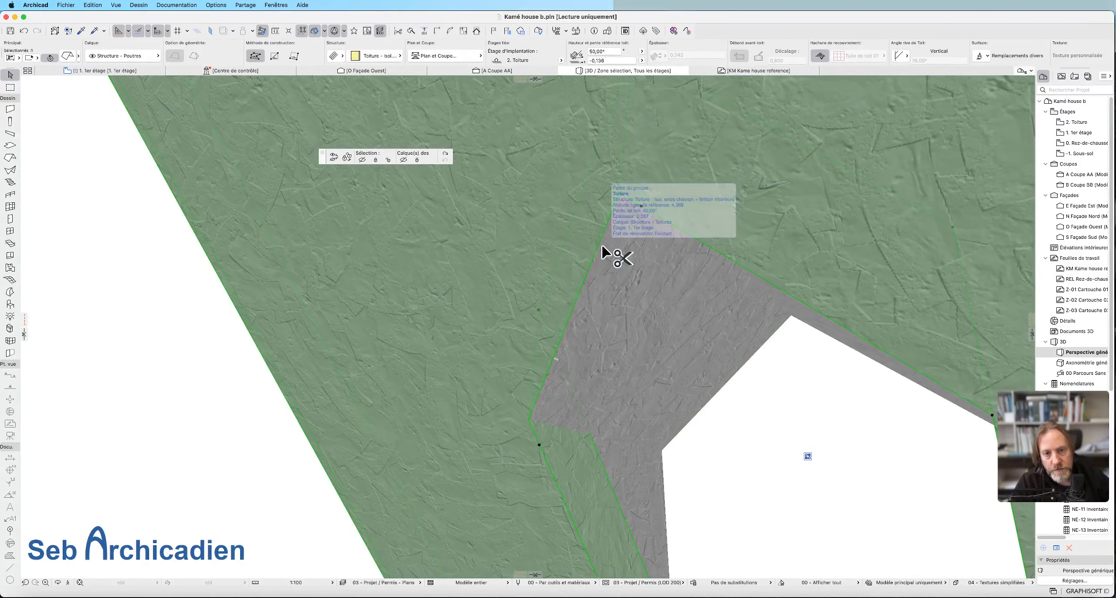
{"action": "left_click", "coordinate": [578, 305]}
{"action": "scroll", "coordinate": [606, 284], "scroll_direction": "up", "scroll_amount": 6}
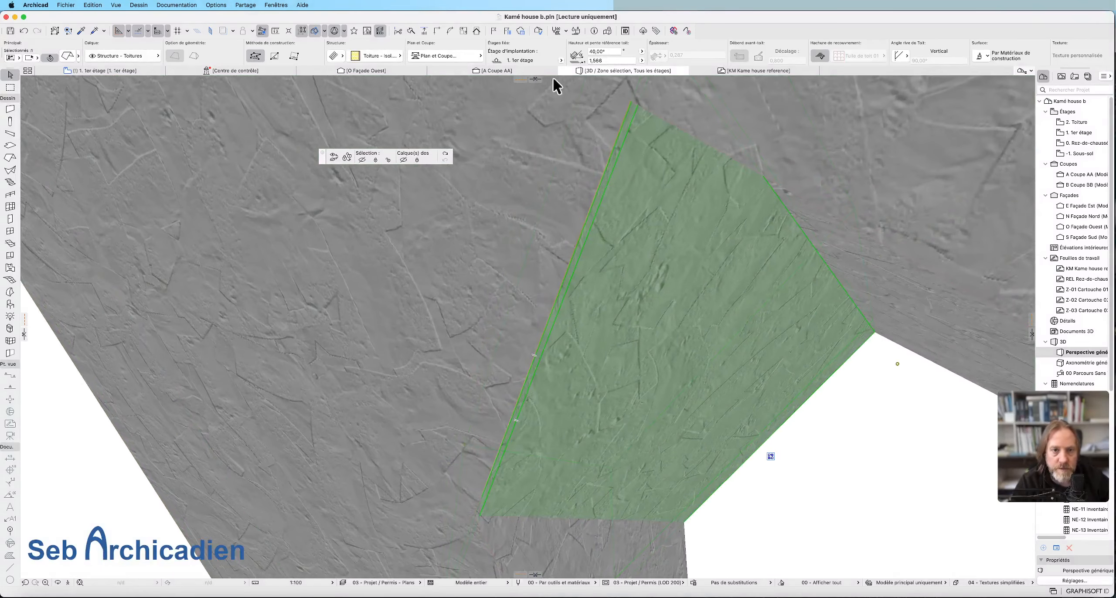
{"action": "left_click", "coordinate": [559, 268]}
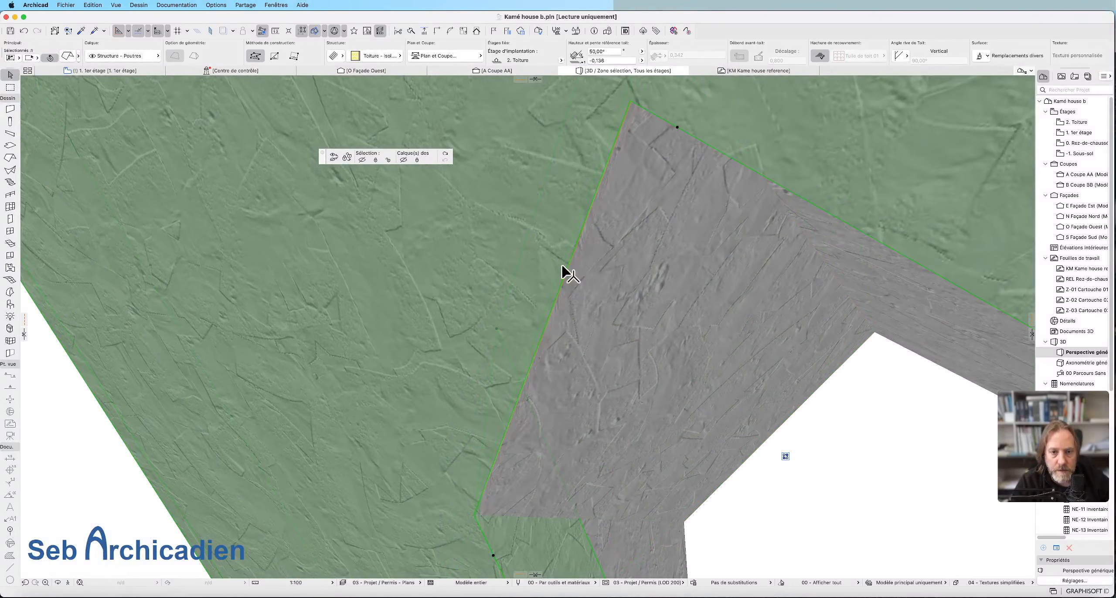
{"action": "left_click", "coordinate": [558, 260], "text": "alt"}
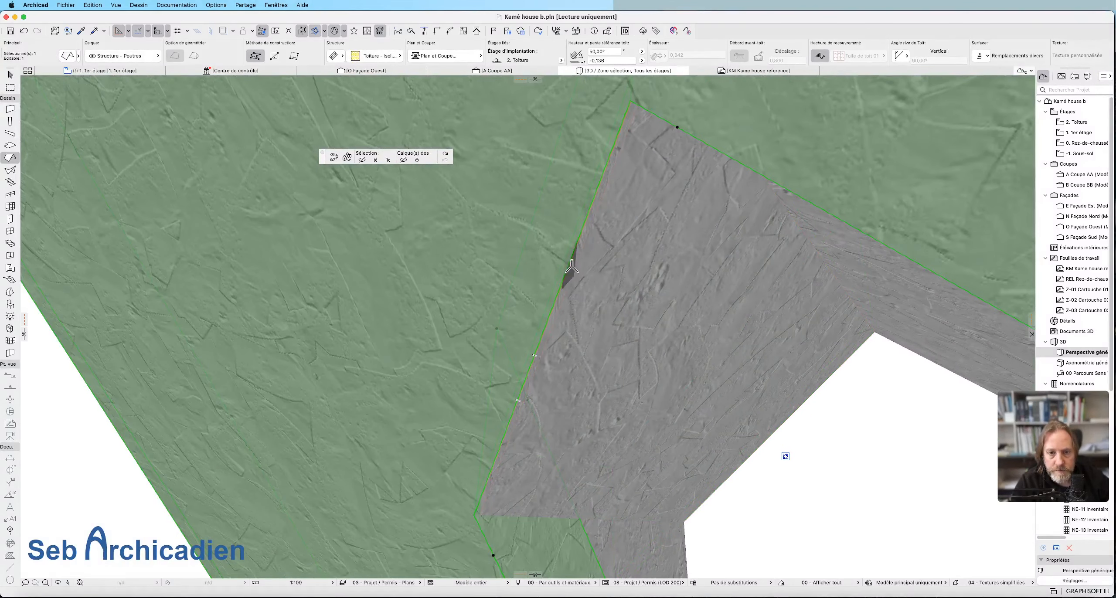
{"action": "scroll", "coordinate": [589, 235], "scroll_direction": "up", "scroll_amount": 3}
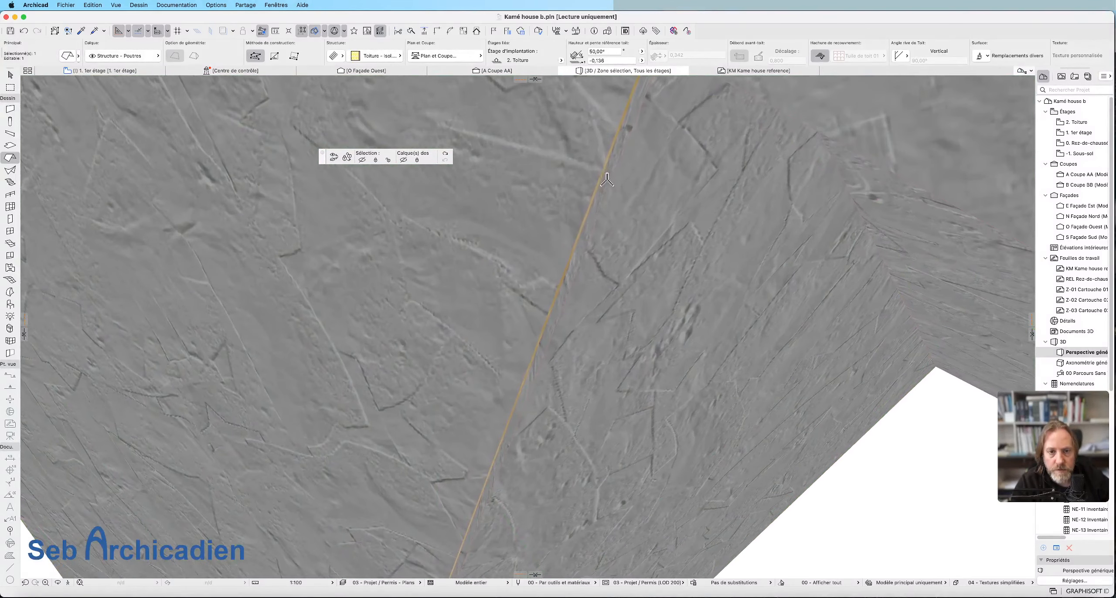
{"action": "scroll", "coordinate": [531, 355], "scroll_direction": "down", "scroll_amount": 3}
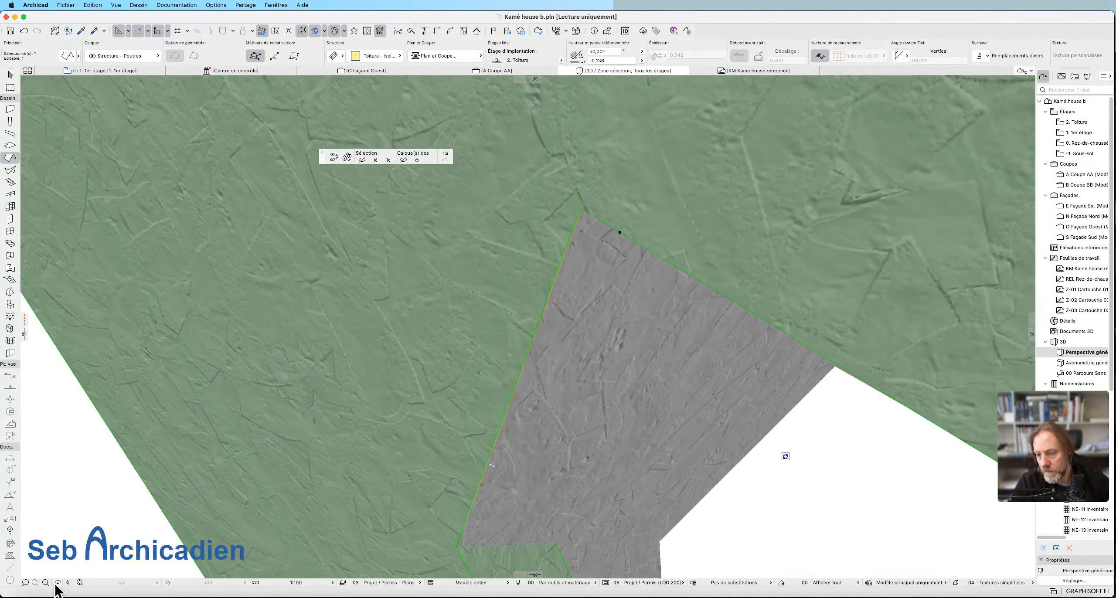
Extend the opposite dormer roof plane to the main insulation slope and clear the selection.
{"action": "left_click_drag", "start_coordinate": [675, 393], "coordinate": [380, 384]}
{"action": "left_click_drag", "start_coordinate": [715, 272], "coordinate": [608, 264]}
{"action": "left_click_drag", "start_coordinate": [712, 250], "coordinate": [575, 403]}
{"action": "mouse_move", "coordinate": [613, 361]}
{"action": "left_mouse_down"}
{"action": "mouse_move", "coordinate": [624, 397]}
{"action": "mouse_move", "coordinate": [571, 337]}
{"action": "mouse_move", "coordinate": [592, 295]}
{"action": "mouse_move", "coordinate": [603, 354]}
{"action": "left_mouse_up"}
{"action": "scroll", "coordinate": [572, 367], "scroll_direction": "up", "scroll_amount": 8}
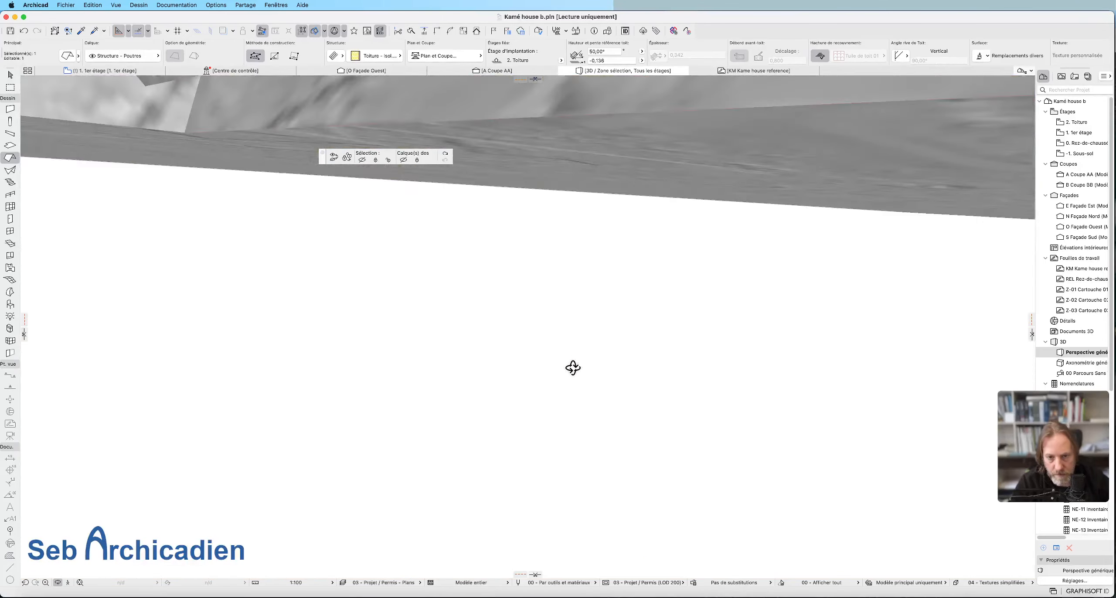
{"action": "scroll", "coordinate": [573, 367], "scroll_direction": "down", "scroll_amount": 3}
{"action": "key", "text": "Escape"}
{"action": "key", "text": "Escape"}
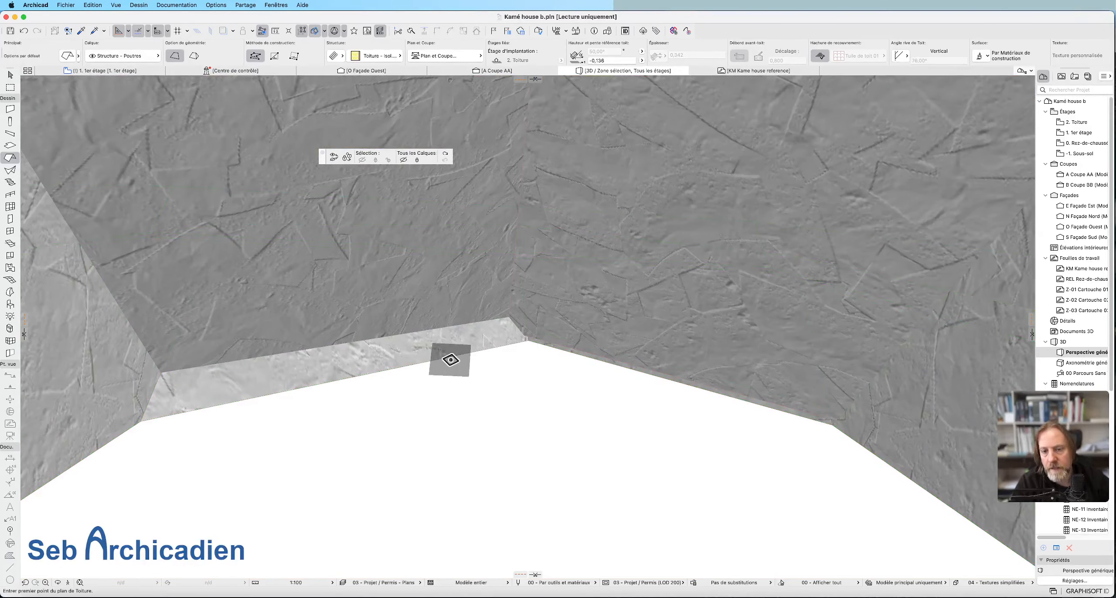
{"action": "key", "text": "Escape"}
{"action": "left_click", "coordinate": [390, 369]}
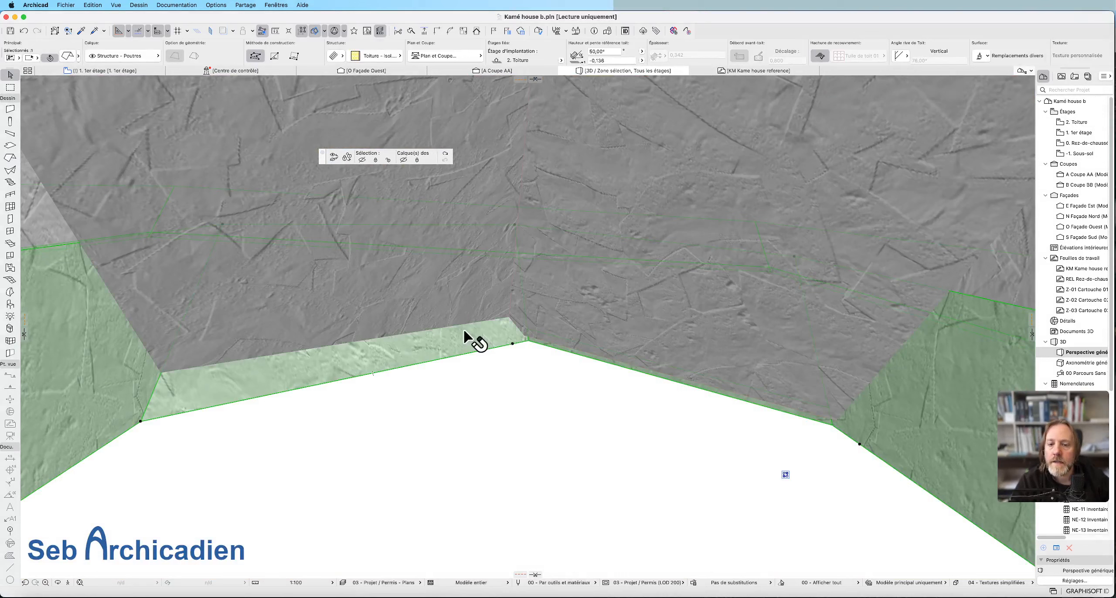
{"action": "left_click", "coordinate": [455, 307]}
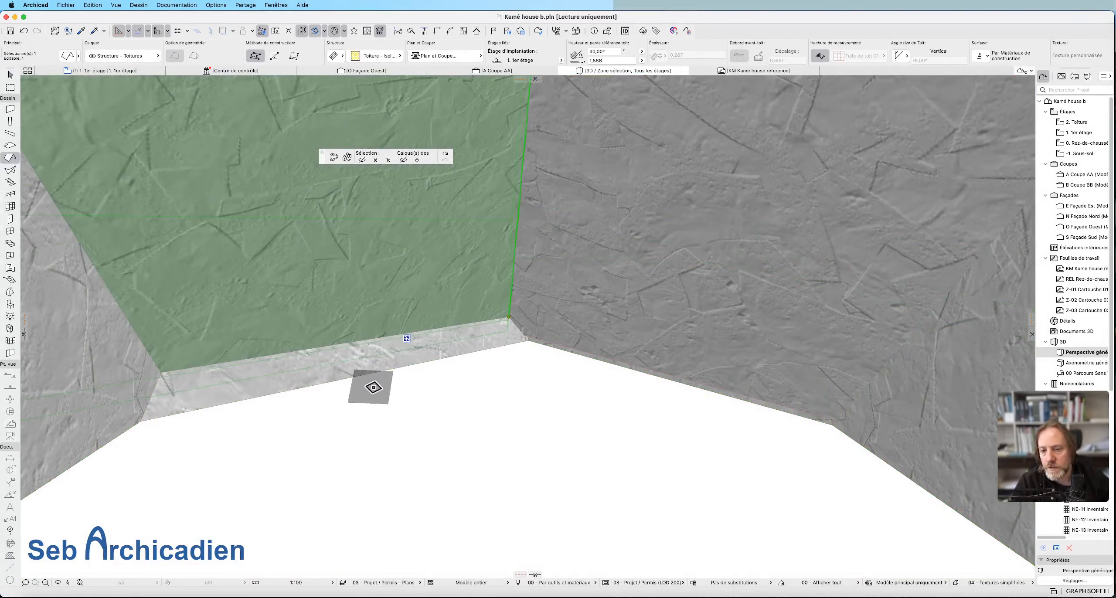
{"action": "left_click", "coordinate": [379, 370], "text": "super"}
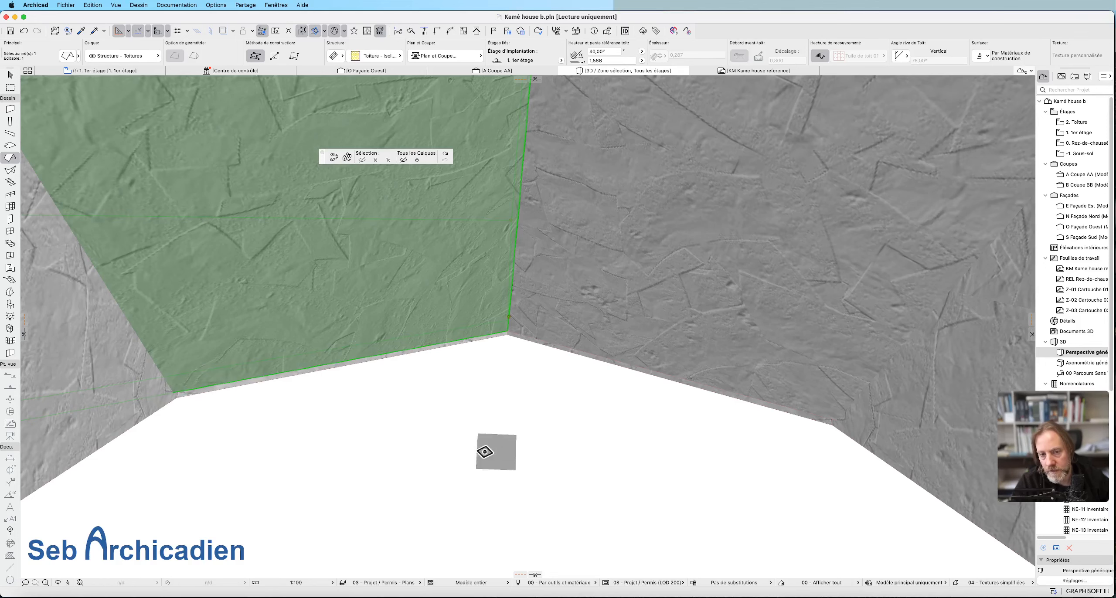
{"action": "key", "text": "Escape"}
{"action": "key", "text": "Escape"}
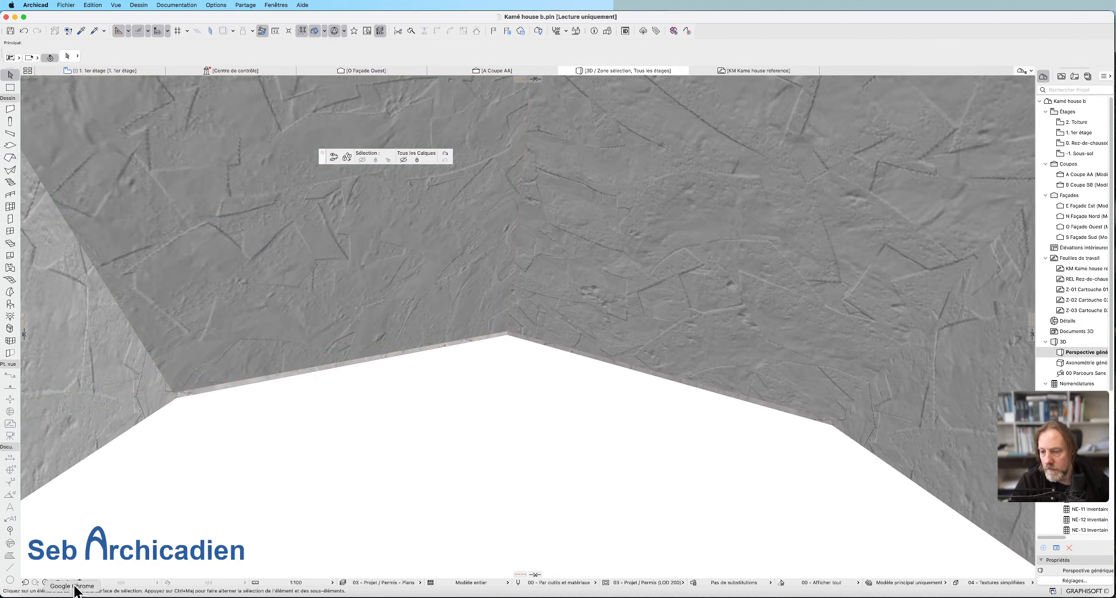
Select the main insulation slope at the exposed strip beside the dormer and try to move its opening edge.
{"action": "middle_click_drag", "start_coordinate": [547, 305], "coordinate": [628, 299], "text": "shift"}
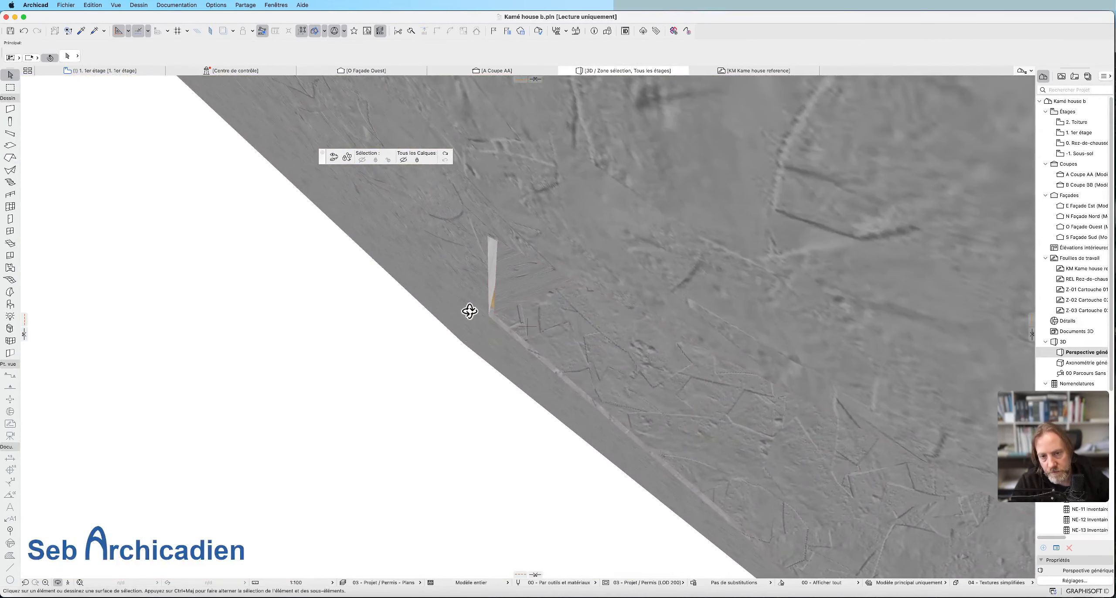
{"action": "left_click", "coordinate": [489, 293]}
{"action": "left_click", "coordinate": [485, 261]}
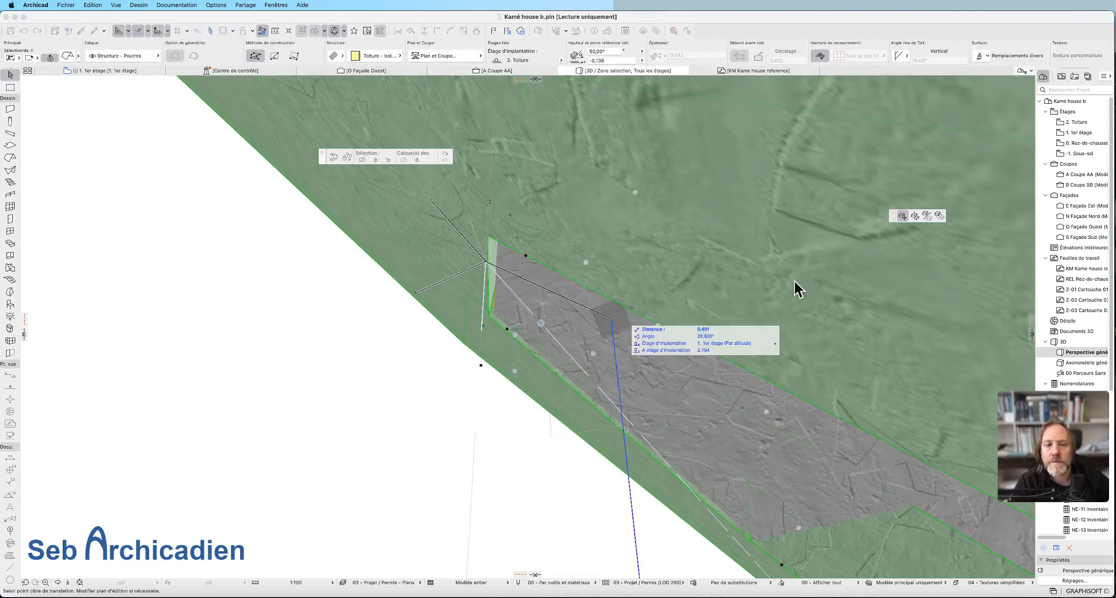
{"action": "key", "text": "Escape"}
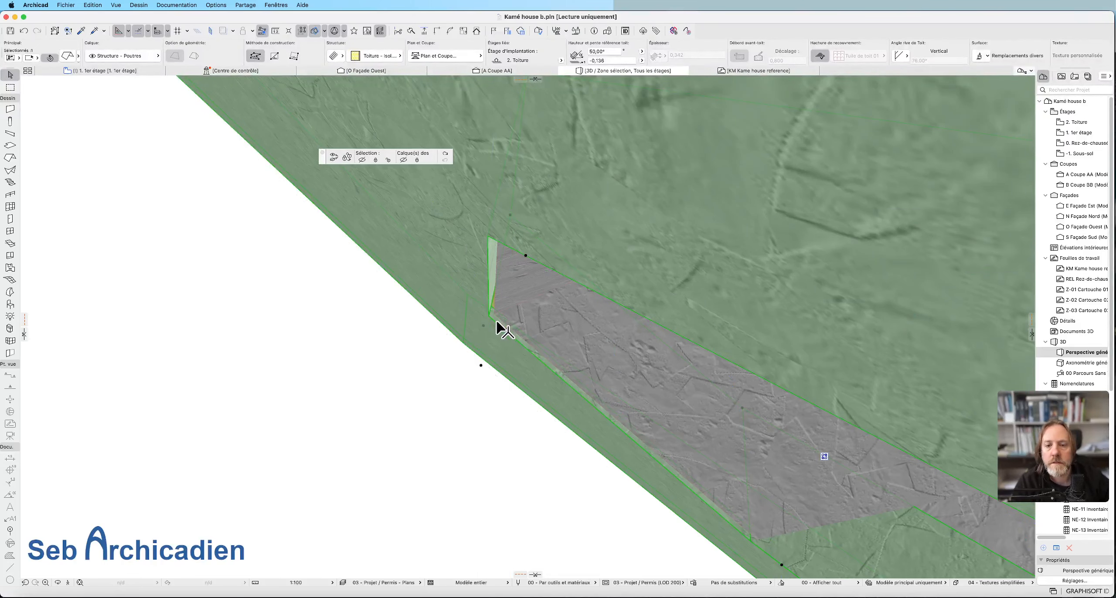
{"action": "left_click", "coordinate": [502, 329]}
{"action": "key", "text": "Escape"}
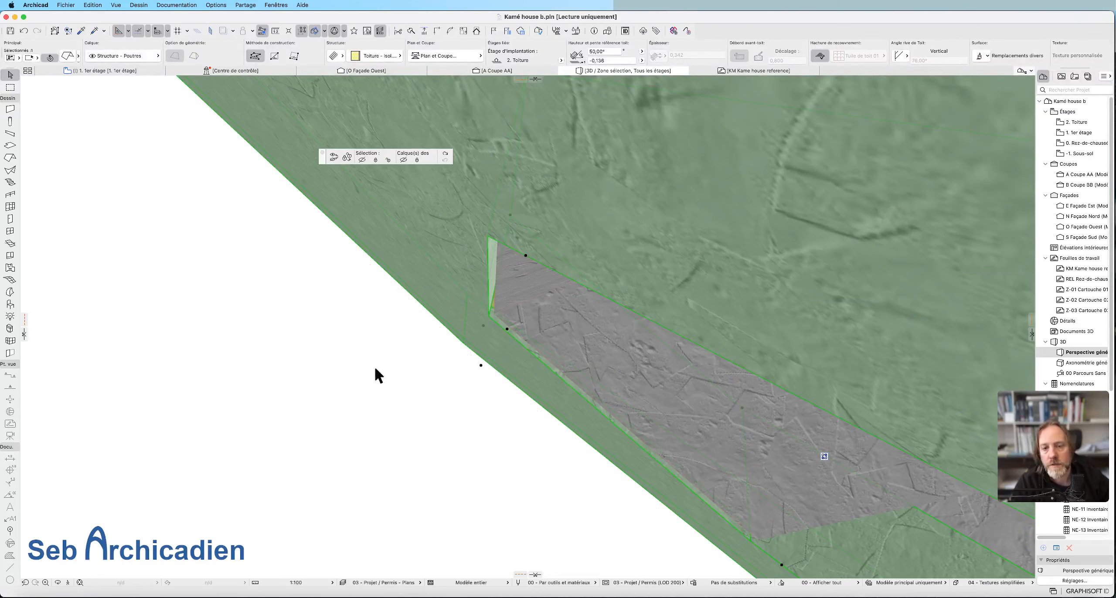
Examine the exposed insulation strip from the underside, selecting the dormer roof plane and the insulation slope in turn.
{"action": "left_click", "coordinate": [58, 583]}
{"action": "left_click_drag", "start_coordinate": [411, 419], "coordinate": [570, 361]}
{"action": "scroll", "coordinate": [570, 361], "scroll_direction": "down", "scroll_amount": 8}
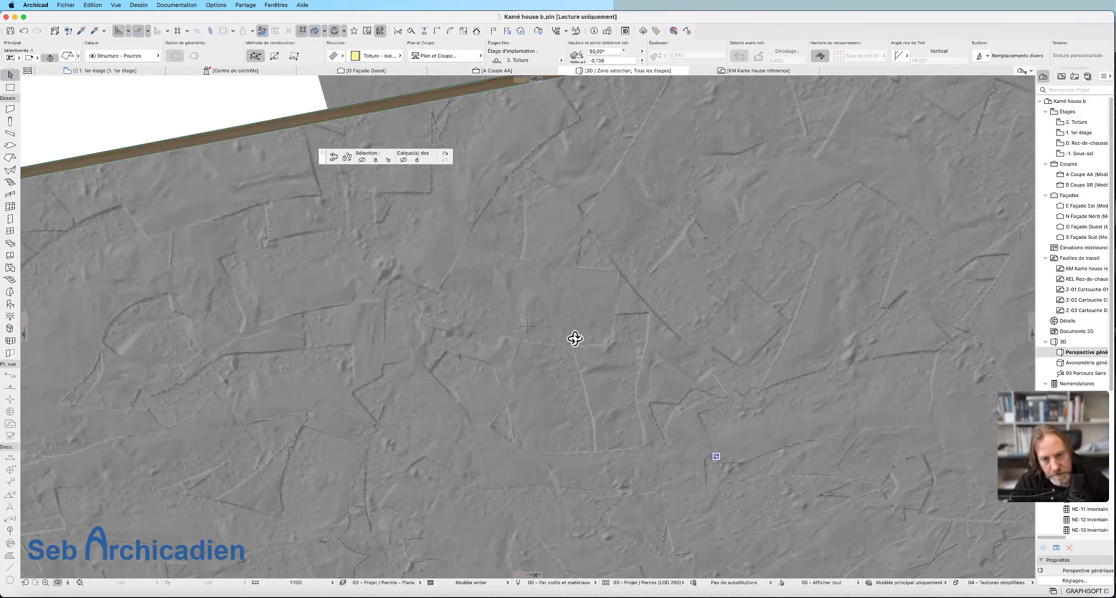
{"action": "scroll", "coordinate": [575, 339], "scroll_direction": "down", "scroll_amount": 10}
{"action": "left_click_drag", "start_coordinate": [680, 334], "coordinate": [578, 406]}
{"action": "scroll", "coordinate": [607, 396], "scroll_direction": "up", "scroll_amount": 5}
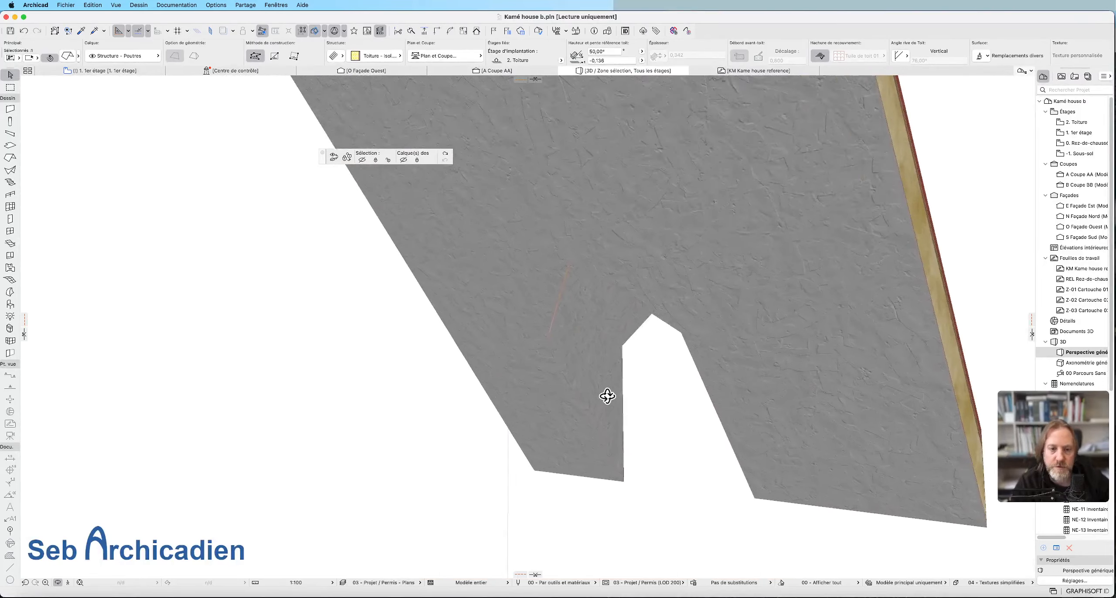
{"action": "scroll", "coordinate": [570, 306], "scroll_direction": "up", "scroll_amount": 10}
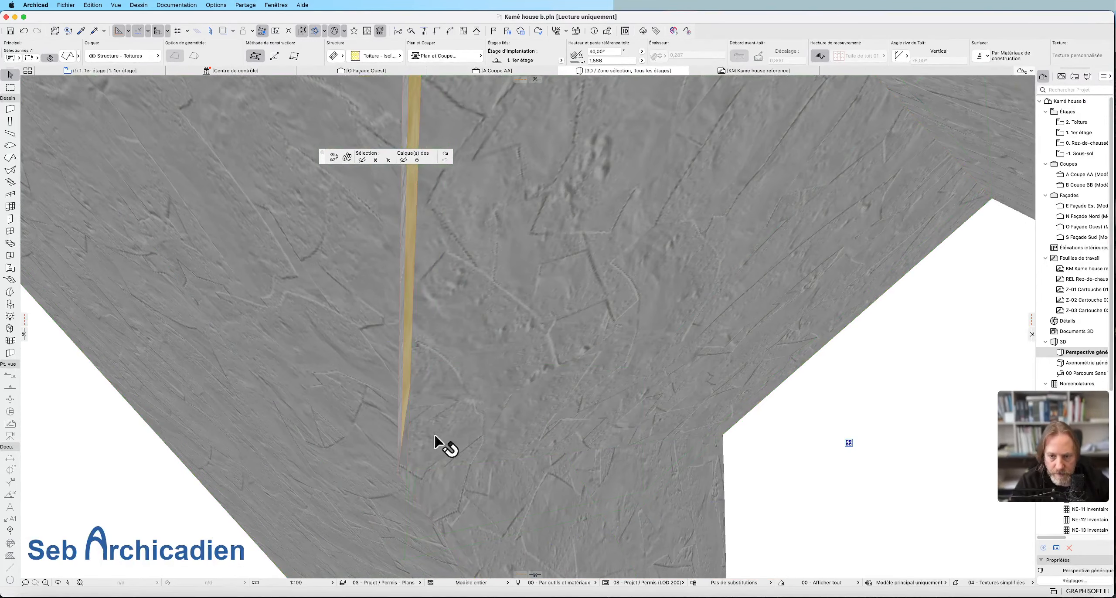
{"action": "key", "text": "Escape"}
{"action": "left_click", "coordinate": [400, 384]}
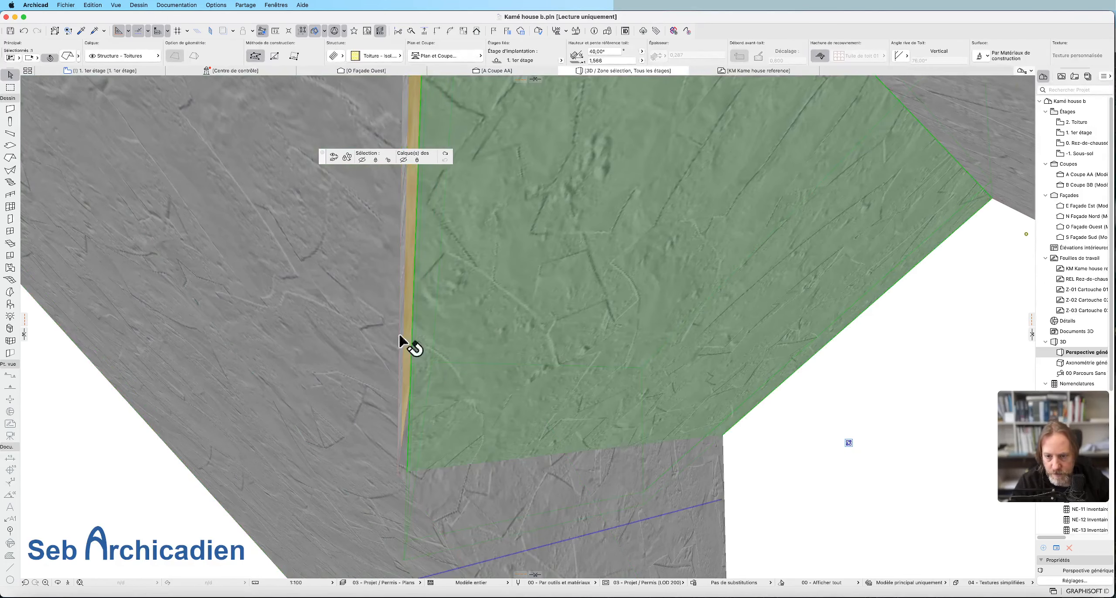
{"action": "left_click", "coordinate": [402, 418]}
{"action": "left_click", "coordinate": [414, 442]}
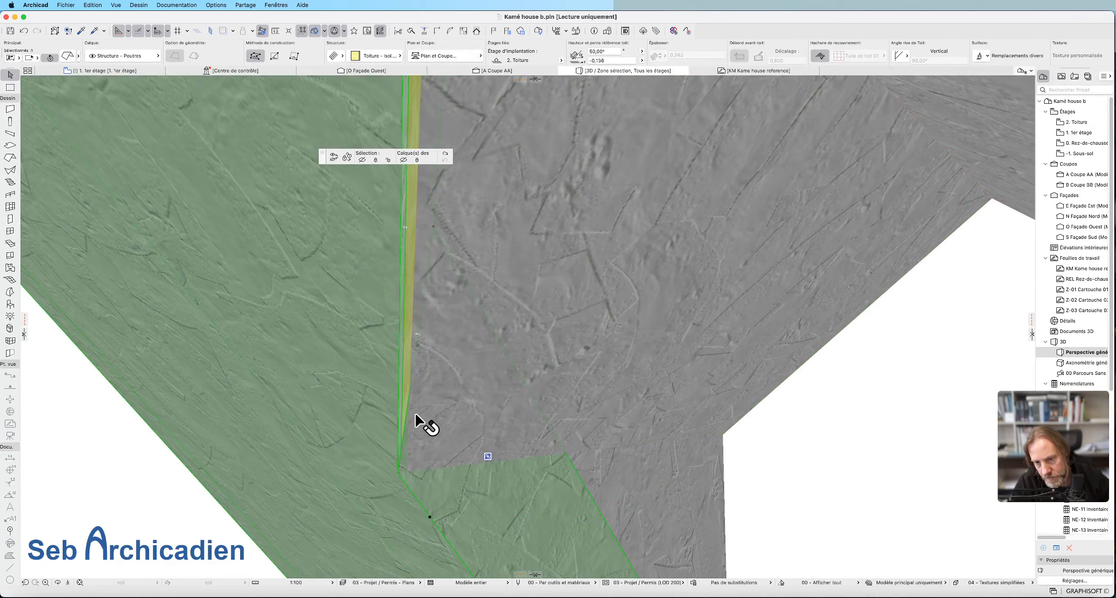
Reselect the dormer roof plane and try to move its edge along the exposed insulation strip.
{"action": "left_click", "coordinate": [413, 421]}
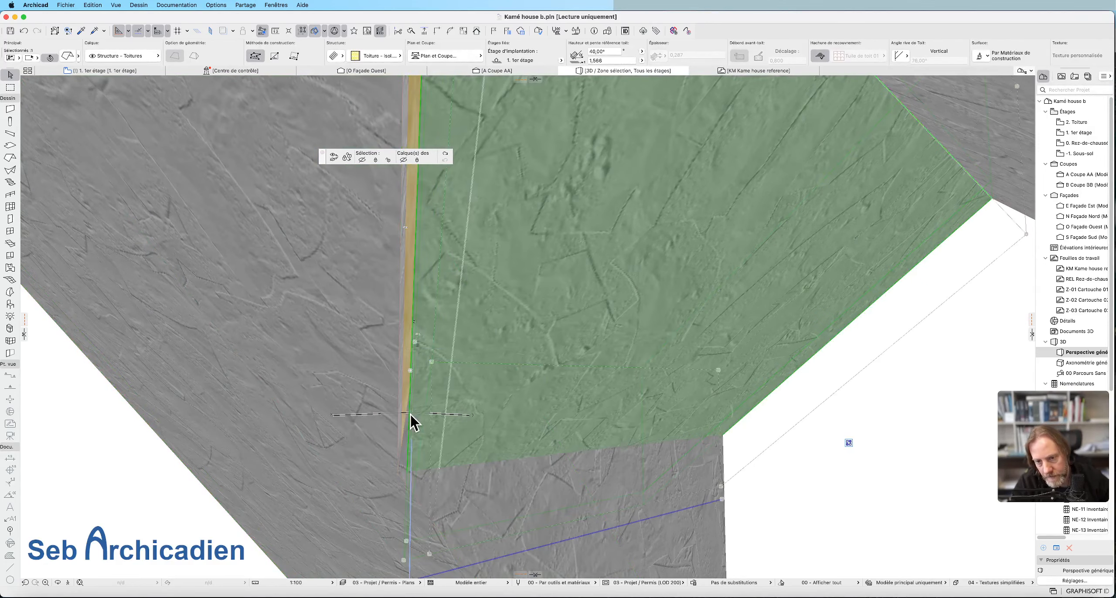
{"action": "left_click", "coordinate": [415, 254]}
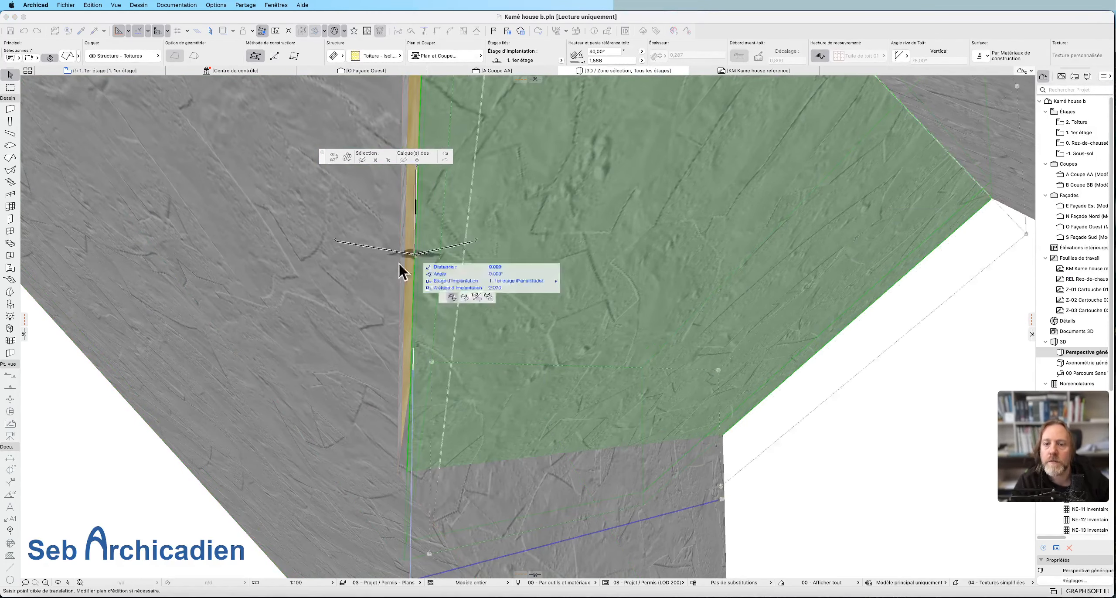
{"action": "key", "text": "Escape"}
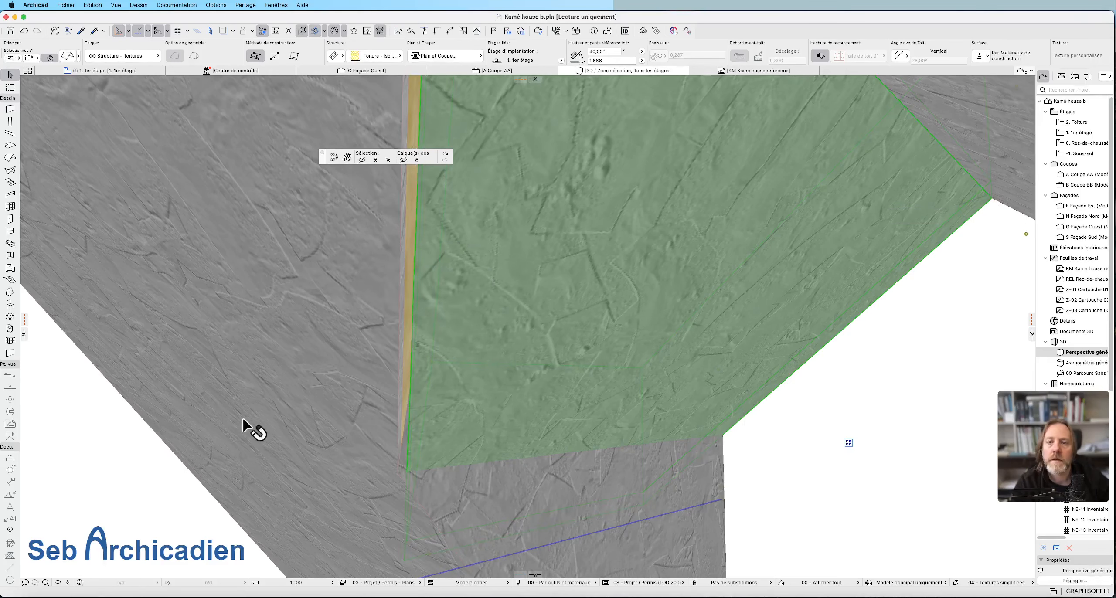
{"action": "left_click", "coordinate": [58, 582]}
{"action": "left_click_drag", "start_coordinate": [332, 282], "coordinate": [387, 285]}
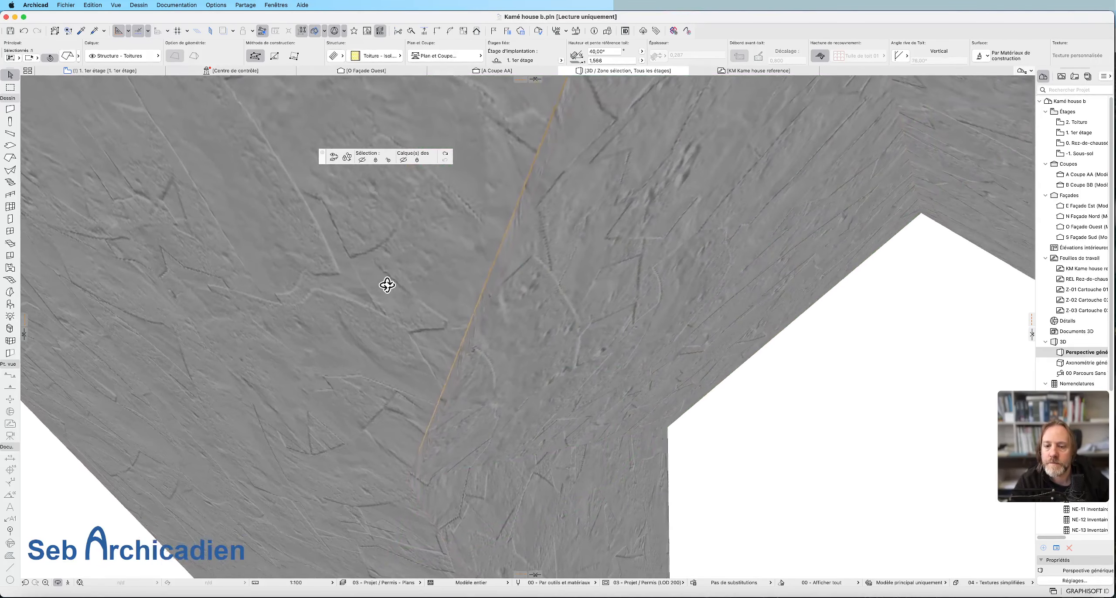
{"action": "key", "text": "Escape"}
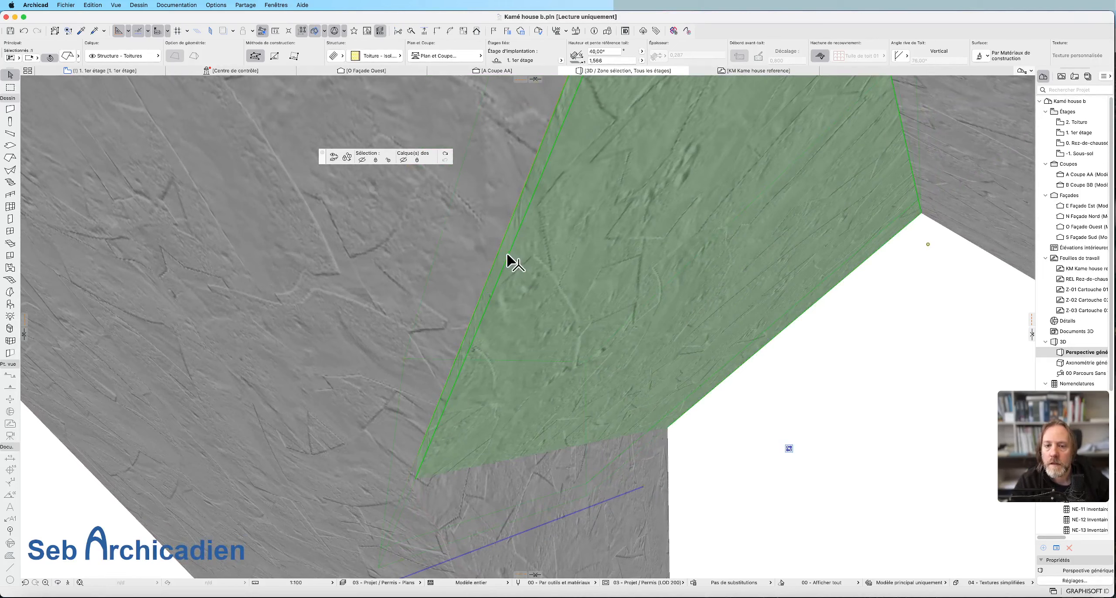
{"action": "left_click", "coordinate": [507, 236]}
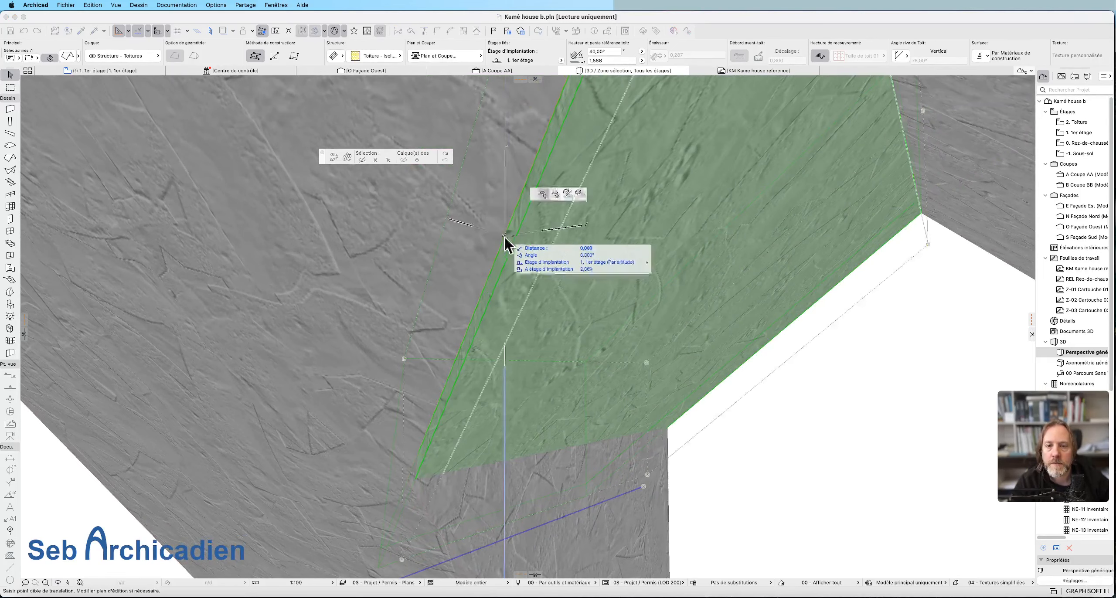
{"action": "key", "text": "Escape"}
Examine the outline of the insulation slope's opening around the dormer roof plane and clear the selection.
{"action": "scroll", "coordinate": [375, 475], "scroll_direction": "down", "scroll_amount": 3}
{"action": "scroll", "coordinate": [375, 475], "scroll_direction": "down", "scroll_amount": 5}
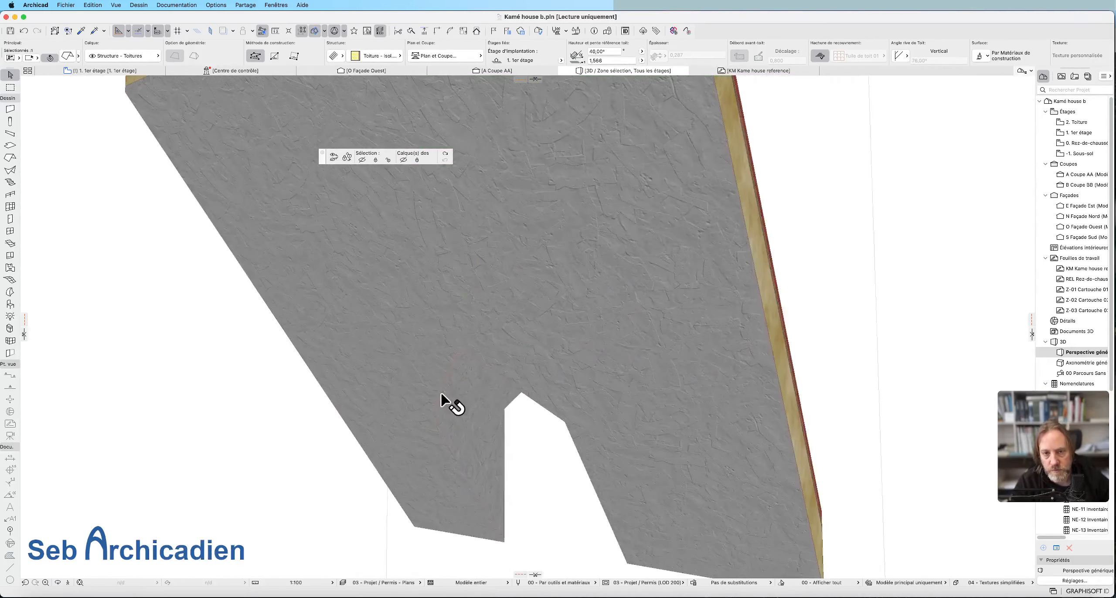
{"action": "scroll", "coordinate": [456, 383], "scroll_direction": "up", "scroll_amount": 1}
{"action": "scroll", "coordinate": [461, 345], "scroll_direction": "up", "scroll_amount": 1}
{"action": "scroll", "coordinate": [462, 353], "scroll_direction": "up", "scroll_amount": 3}
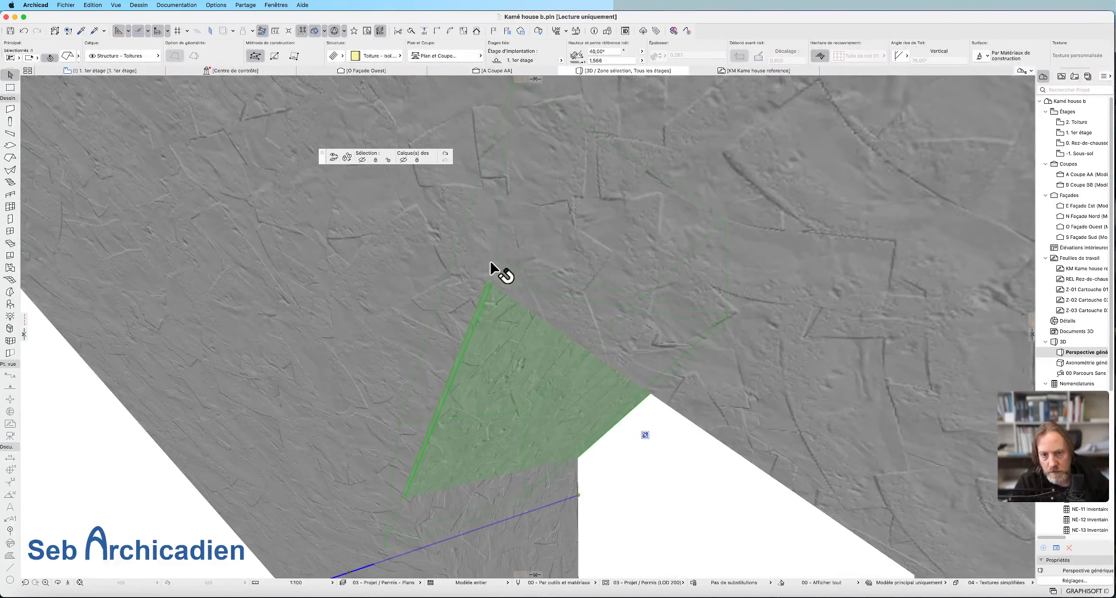
{"action": "left_click", "coordinate": [463, 310]}
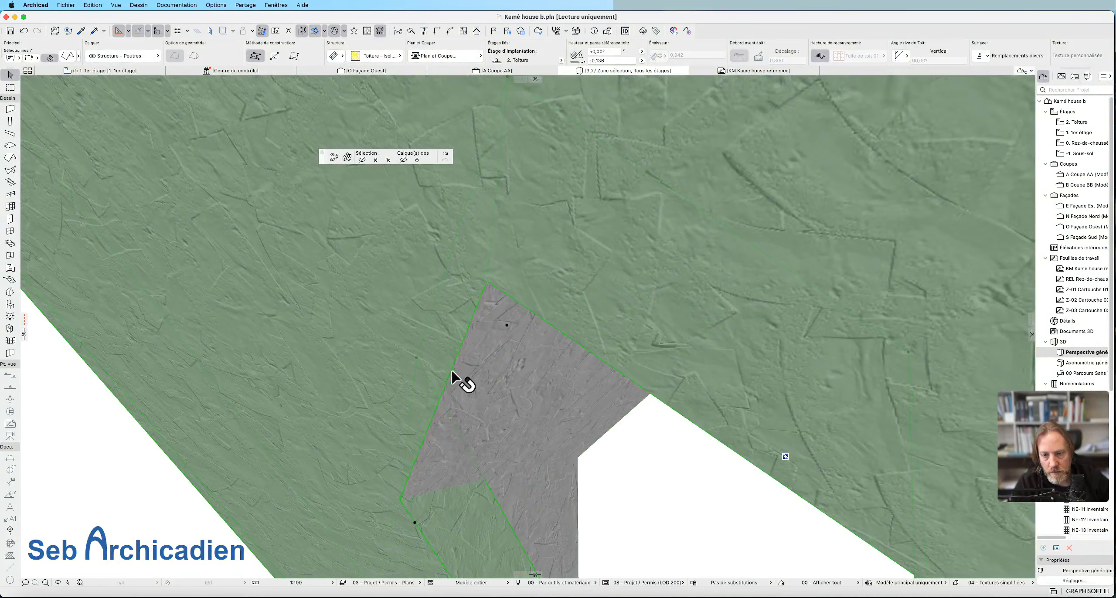
{"action": "left_click", "coordinate": [576, 342]}
{"action": "key", "text": "Escape"}
{"action": "key", "text": "Escape"}
Select the insulation slope and the dormer roof plane in turn to compare their edges at the strip's lower end.
{"action": "scroll", "coordinate": [459, 210], "scroll_direction": "down", "scroll_amount": 3}
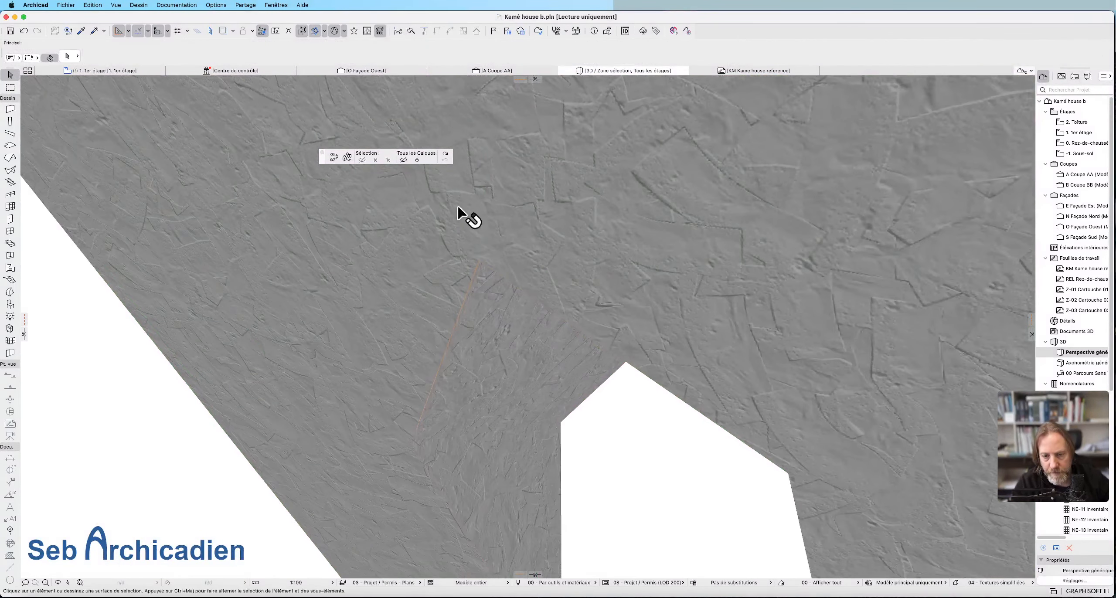
{"action": "scroll", "coordinate": [495, 442], "scroll_direction": "up", "scroll_amount": 5}
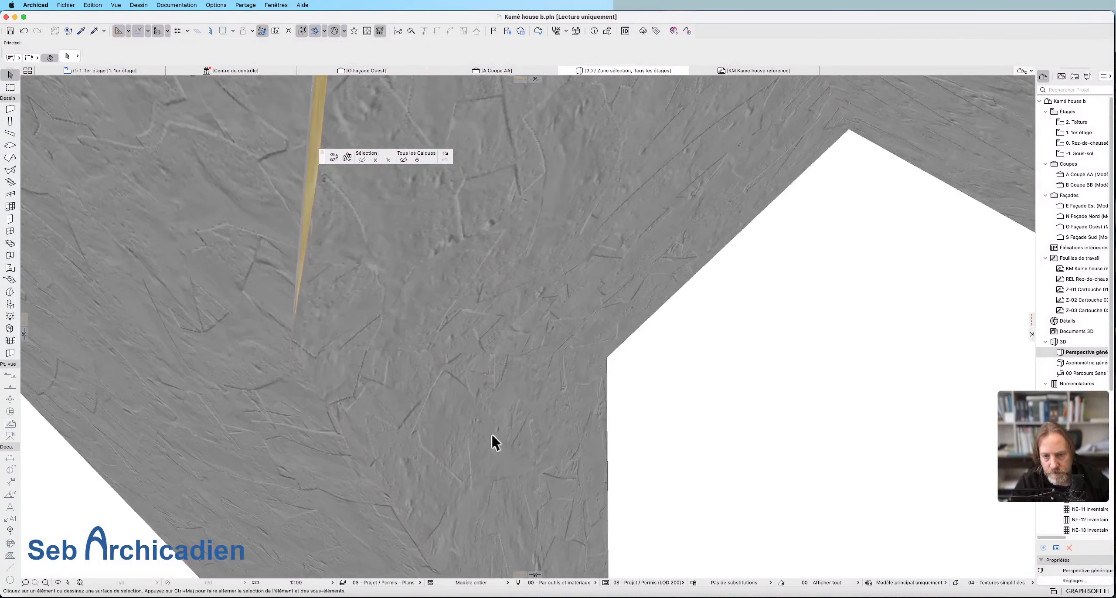
{"action": "left_click", "coordinate": [310, 274]}
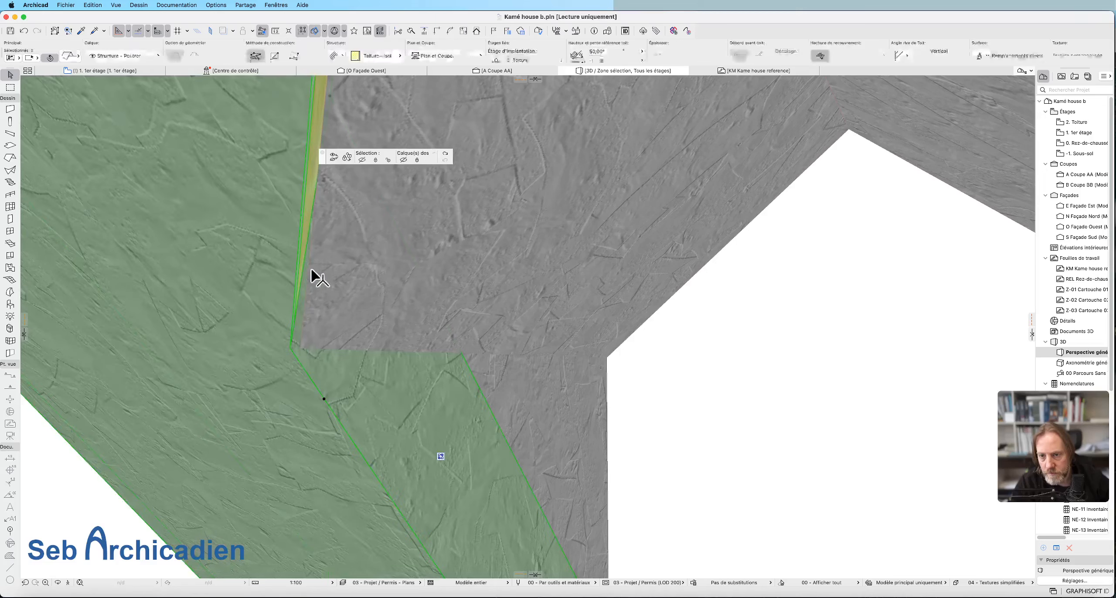
{"action": "left_click", "coordinate": [305, 330]}
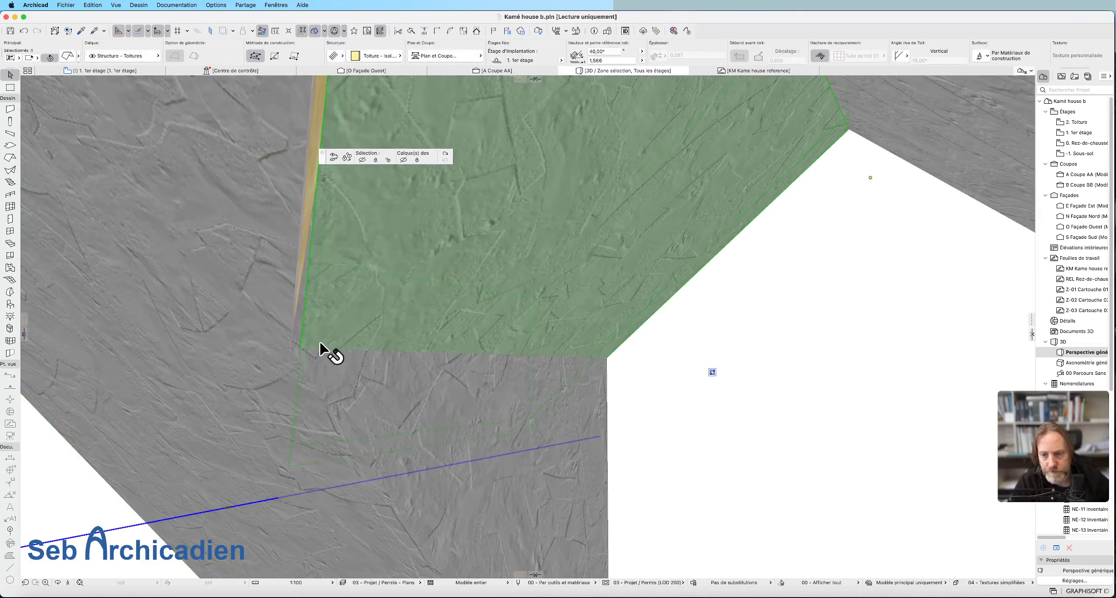
{"action": "scroll", "coordinate": [604, 473], "scroll_direction": "down", "scroll_amount": 5}
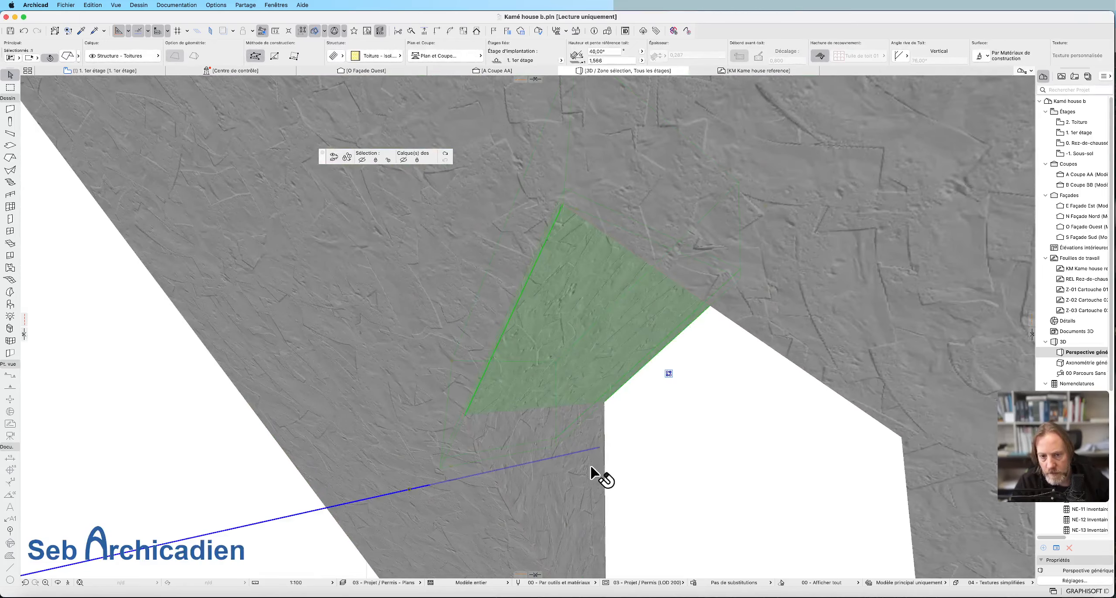
{"action": "scroll", "coordinate": [493, 431], "scroll_direction": "down", "scroll_amount": 4}
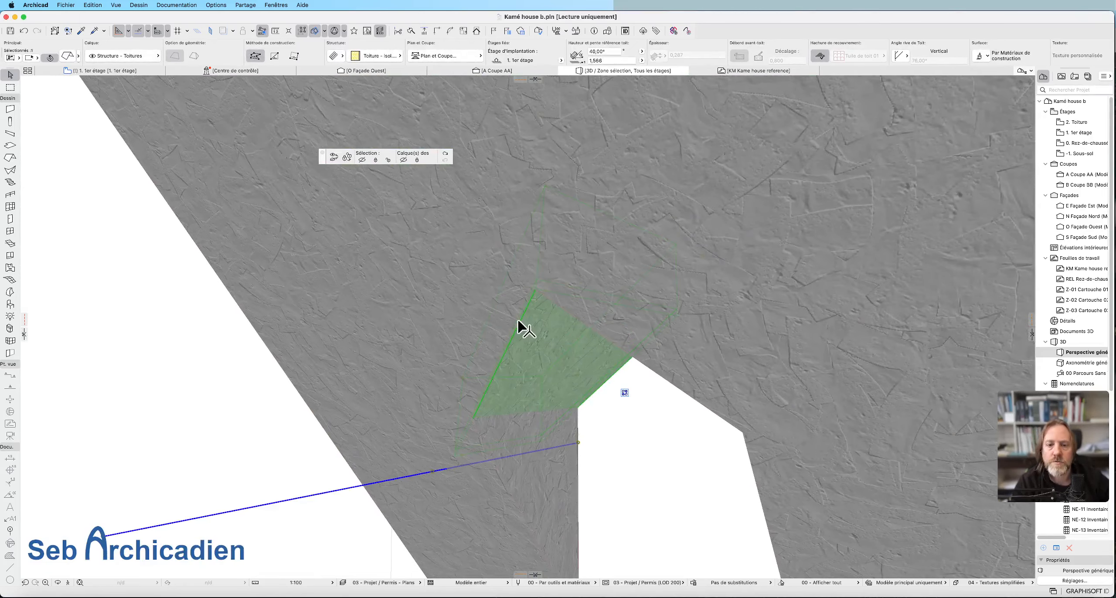
Identify the elements at the exposed strip by sampling the settings of the dormer roof plane and the insulation slope.
{"action": "left_click", "coordinate": [58, 583]}
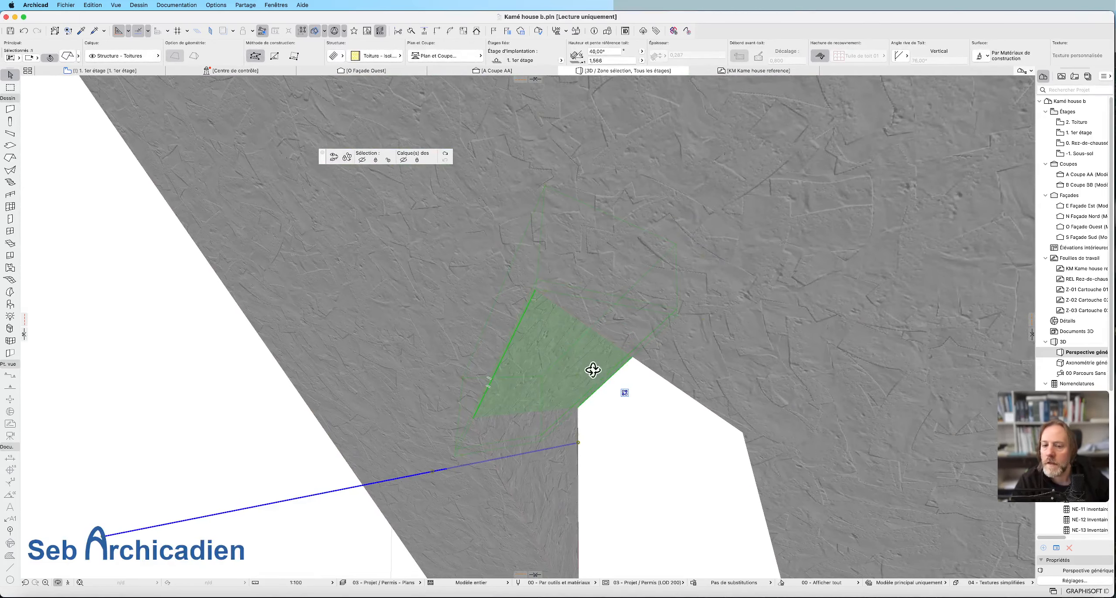
{"action": "left_click_drag", "start_coordinate": [592, 369], "coordinate": [486, 400]}
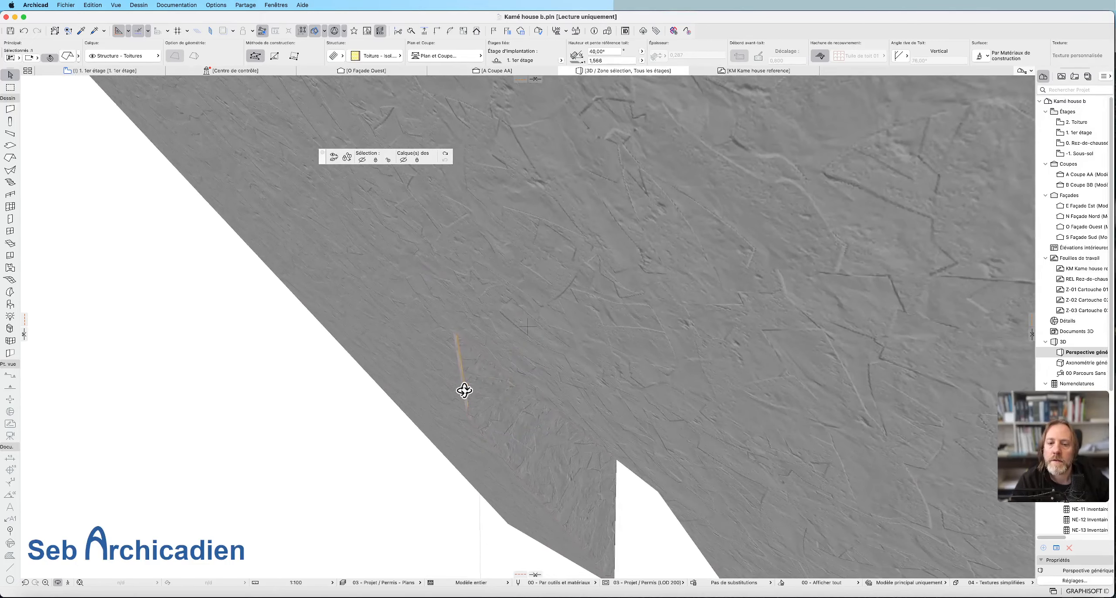
{"action": "key", "text": "Escape"}
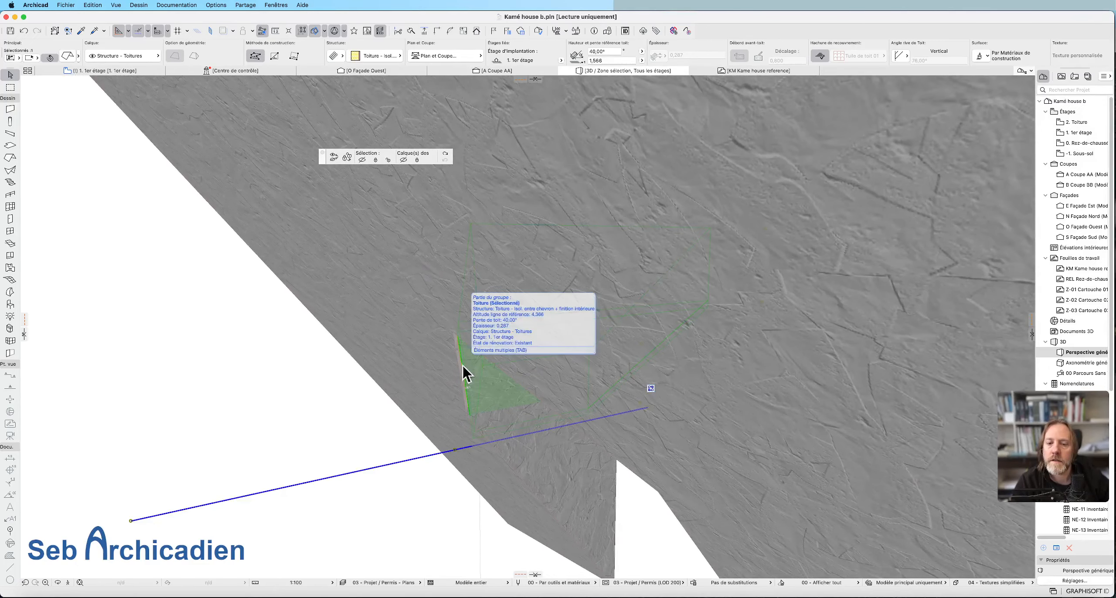
{"action": "left_click", "coordinate": [461, 365], "text": "alt"}
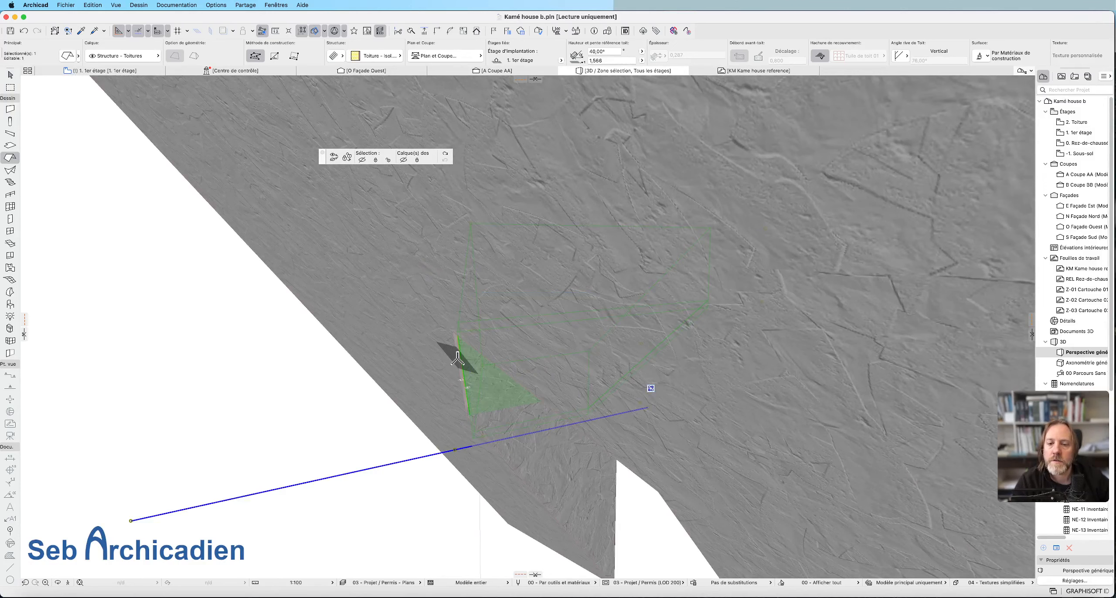
{"action": "key", "text": "Escape"}
{"action": "key", "text": "Escape"}
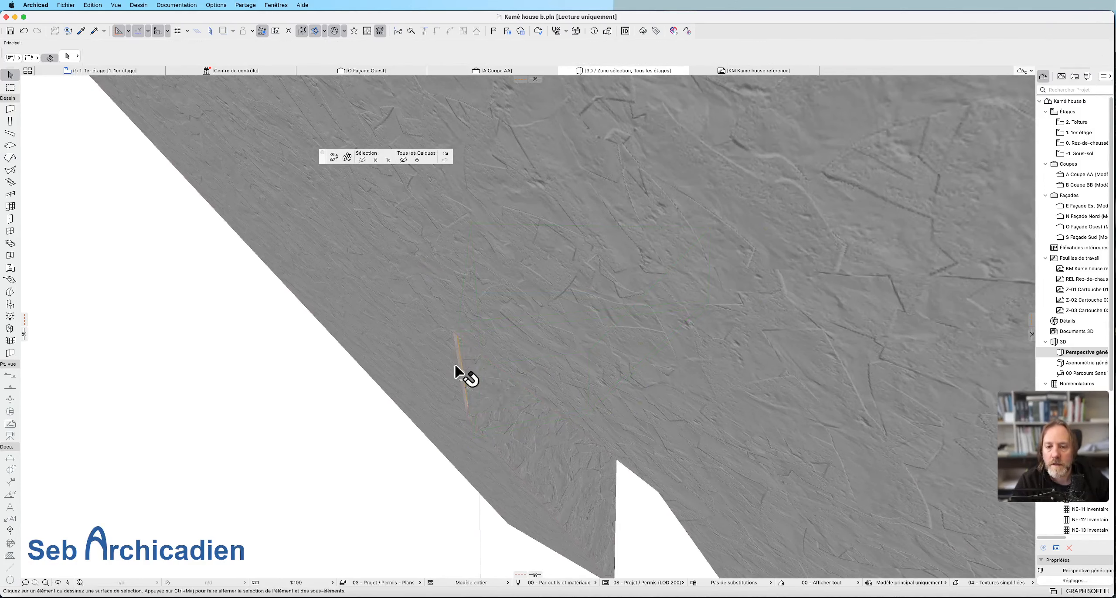
{"action": "left_click", "coordinate": [462, 371]}
{"action": "scroll", "coordinate": [462, 371], "scroll_direction": "up", "scroll_amount": 5}
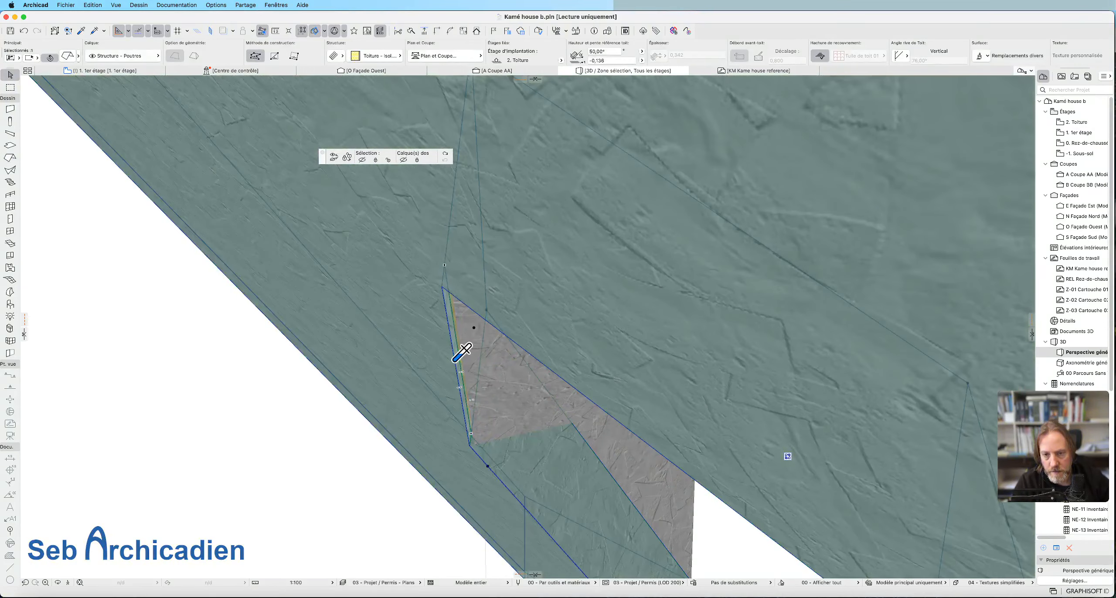
{"action": "left_click", "coordinate": [463, 361], "text": "alt"}
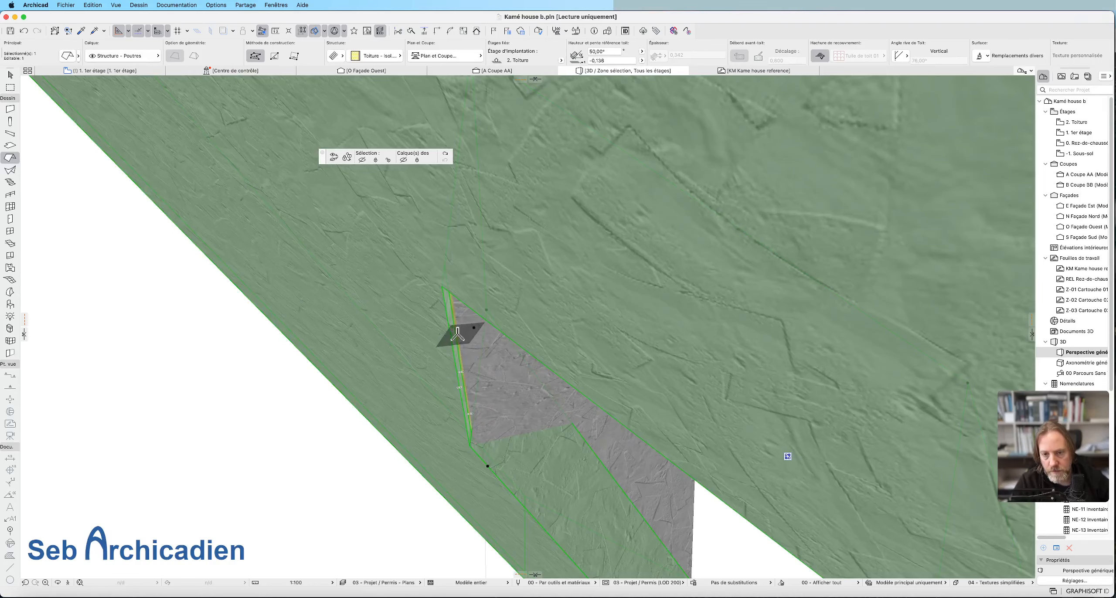
{"action": "key", "text": "Escape"}
{"action": "key", "text": "Escape"}
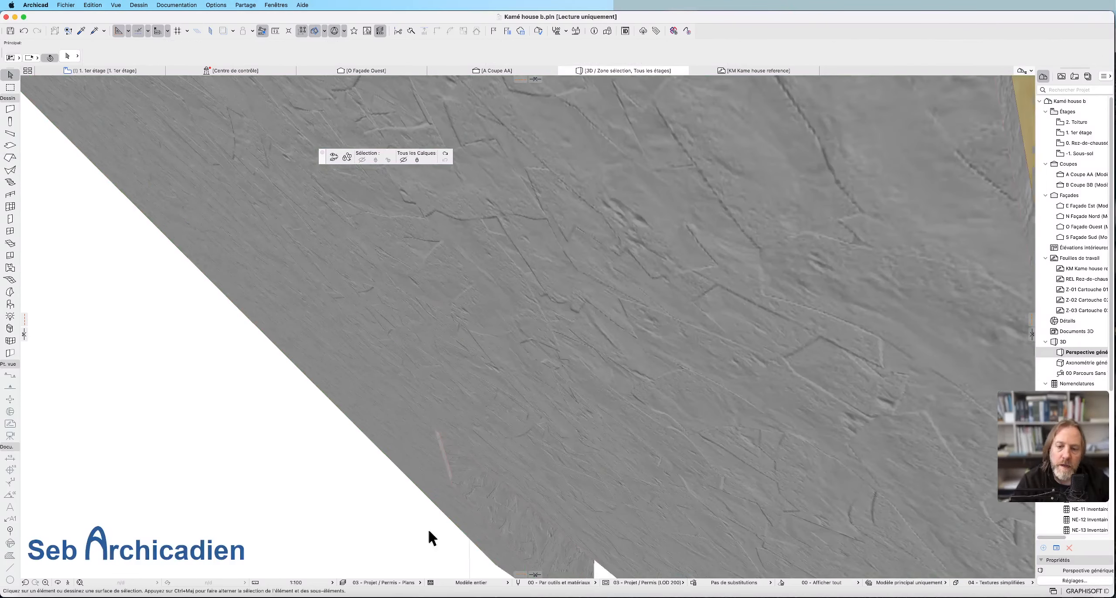
Examine the exposed insulation strip beside the dormer roof plane from below and select the insulation slope along its edge.
{"action": "scroll", "coordinate": [444, 241], "scroll_direction": "down", "scroll_amount": 5}
{"action": "scroll", "coordinate": [433, 366], "scroll_direction": "up", "scroll_amount": 5}
{"action": "scroll", "coordinate": [513, 332], "scroll_direction": "up", "scroll_amount": 4}
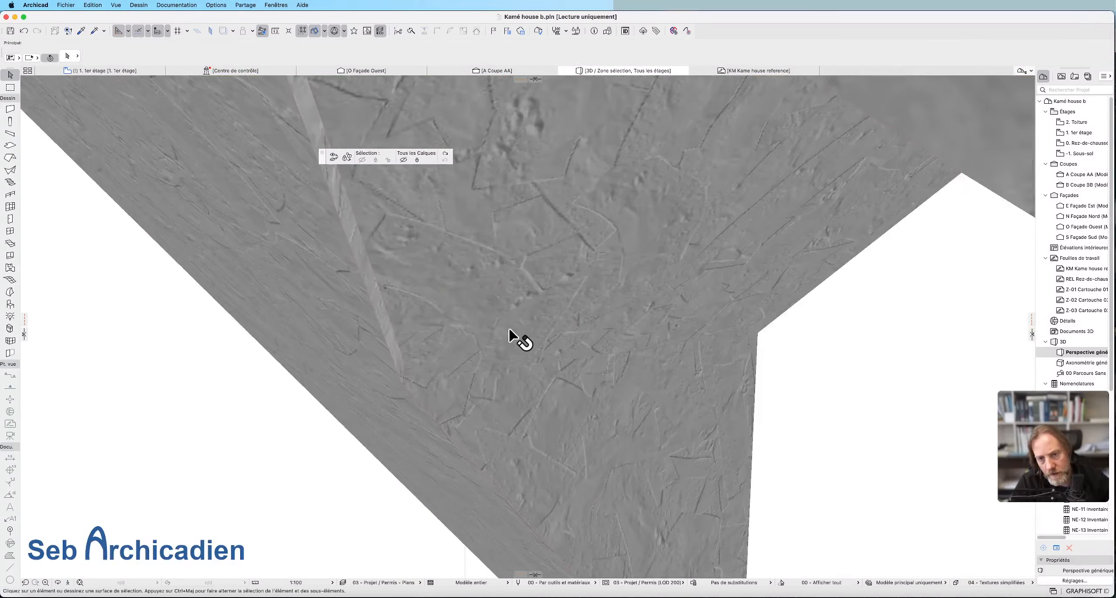
{"action": "scroll", "coordinate": [438, 367], "scroll_direction": "down", "scroll_amount": 2}
{"action": "scroll", "coordinate": [435, 392], "scroll_direction": "down", "scroll_amount": 3}
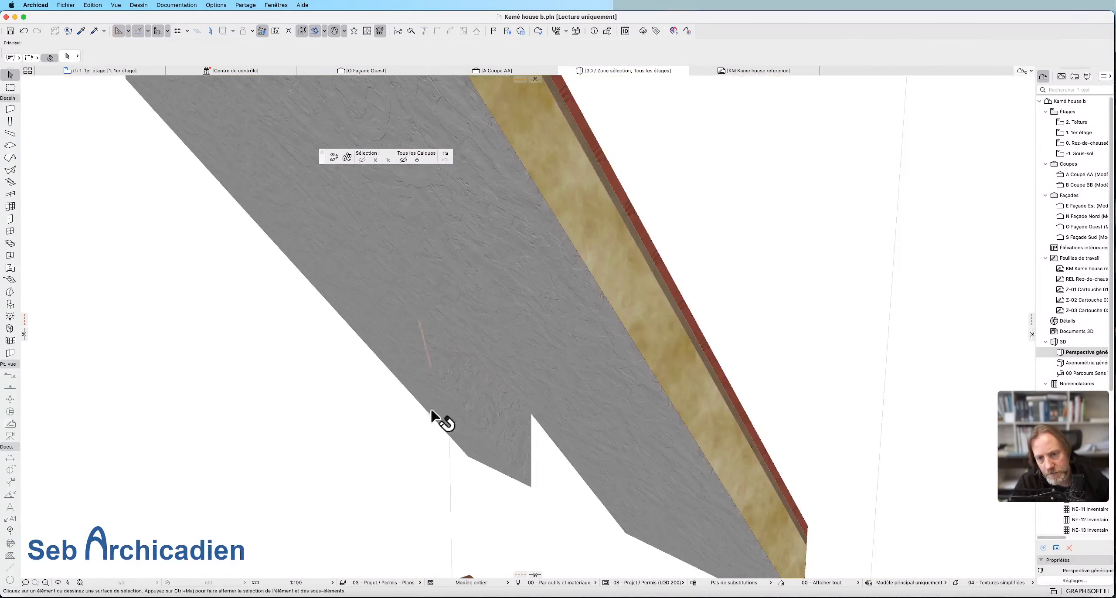
{"action": "left_click", "coordinate": [58, 583]}
{"action": "left_click_drag", "start_coordinate": [333, 393], "coordinate": [359, 518]}
{"action": "middle_click_drag", "start_coordinate": [359, 518], "coordinate": [568, 287], "text": "shift"}
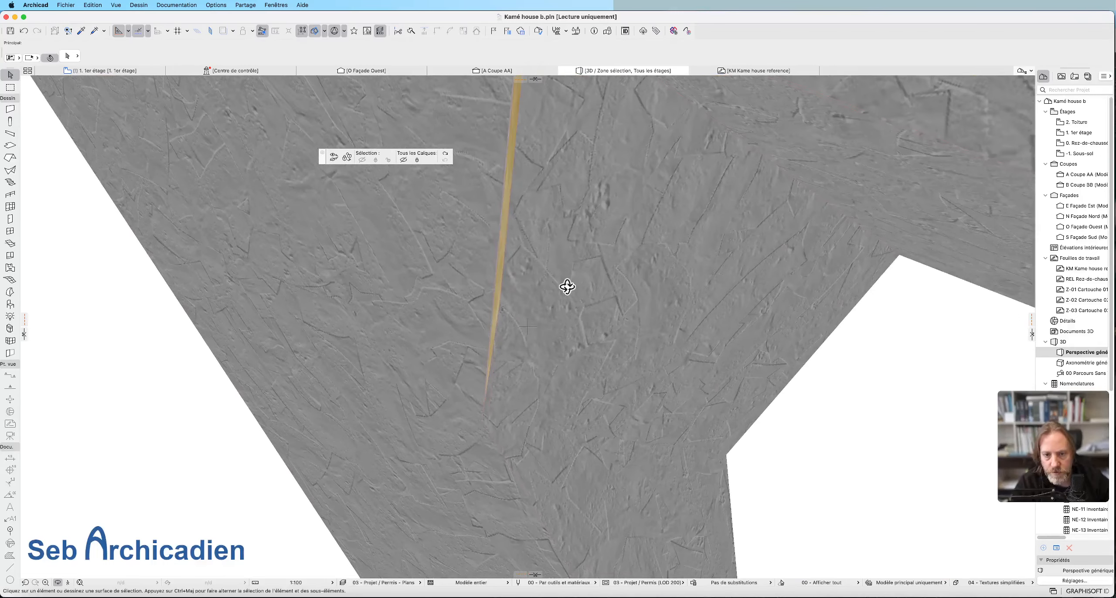
{"action": "left_click", "coordinate": [493, 274]}
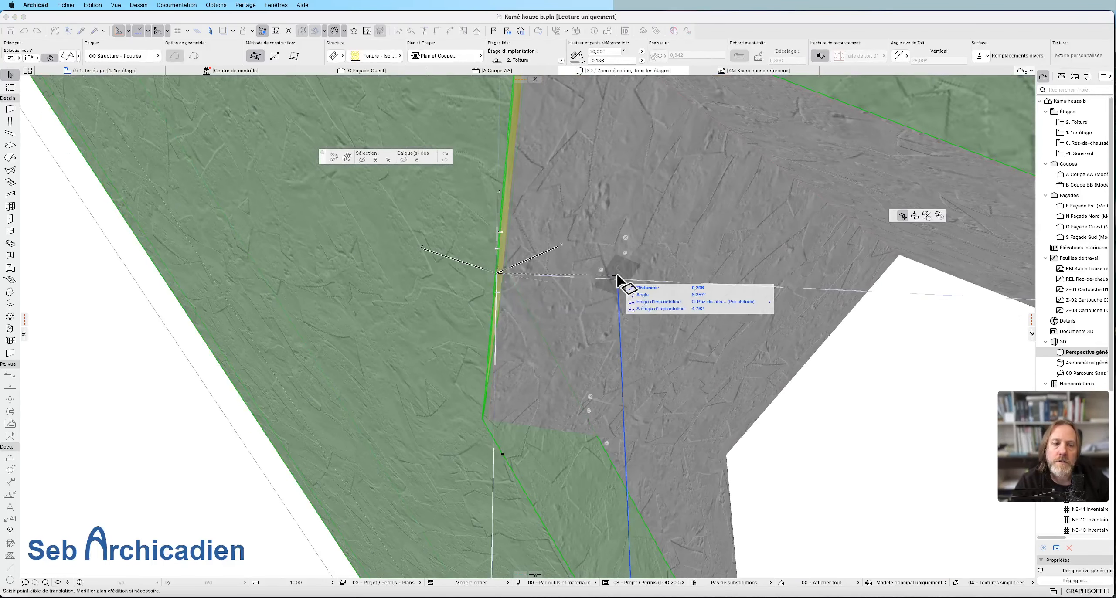
{"action": "scroll", "coordinate": [497, 269], "scroll_direction": "down", "scroll_amount": 5}
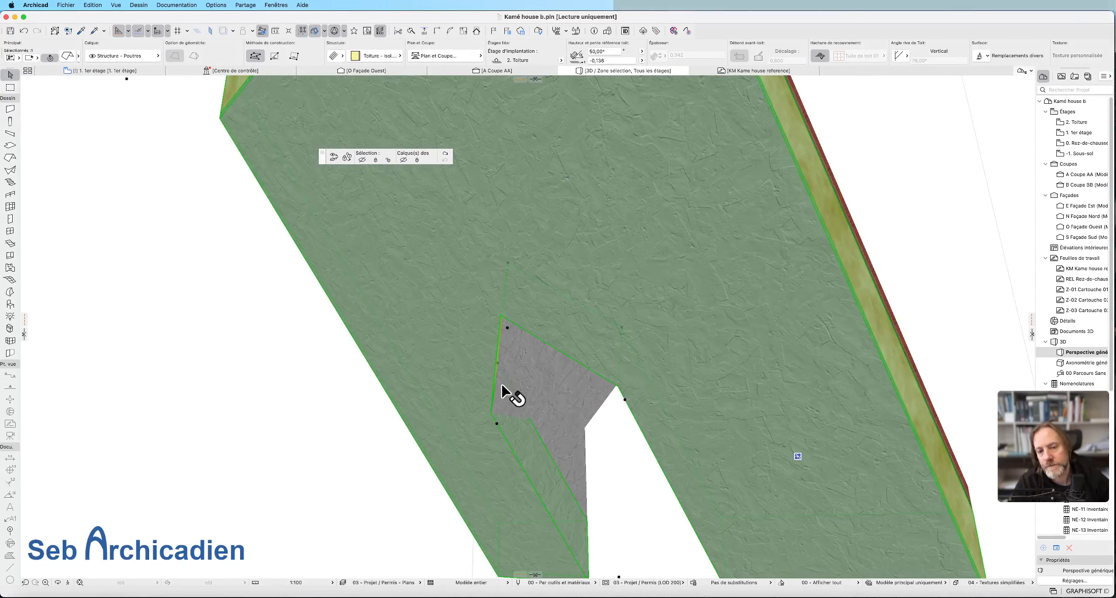
Set the dormer roof plane's edge along the strip to a perpendicular edge angle, applied only to the clicked edge.
{"action": "left_click", "coordinate": [497, 389]}
{"action": "left_click", "coordinate": [497, 386]}
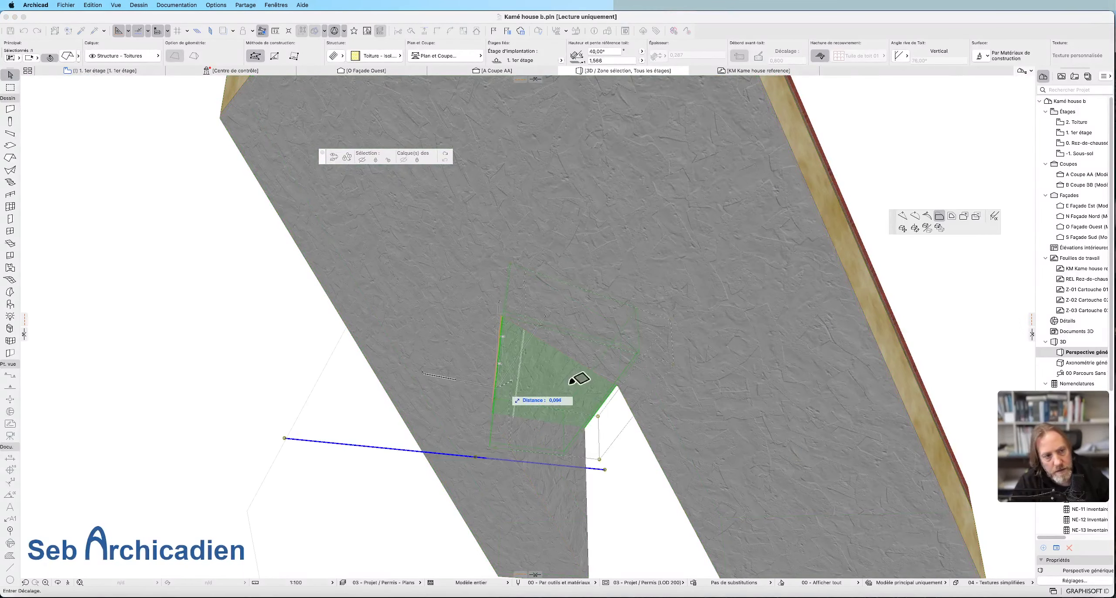
{"action": "left_click", "coordinate": [993, 217]}
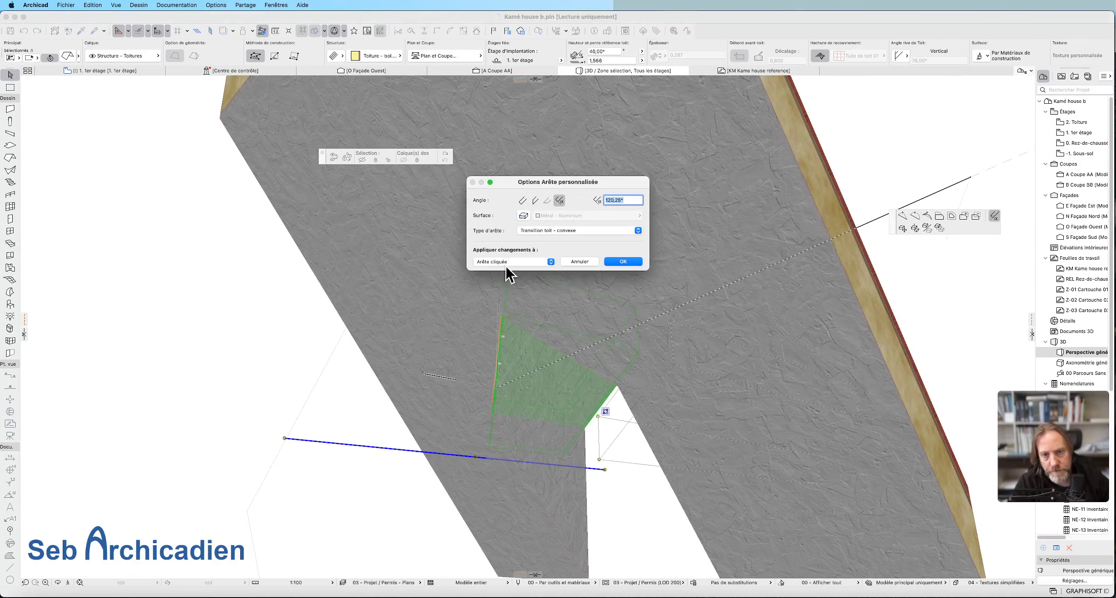
{"action": "left_click", "coordinate": [535, 200]}
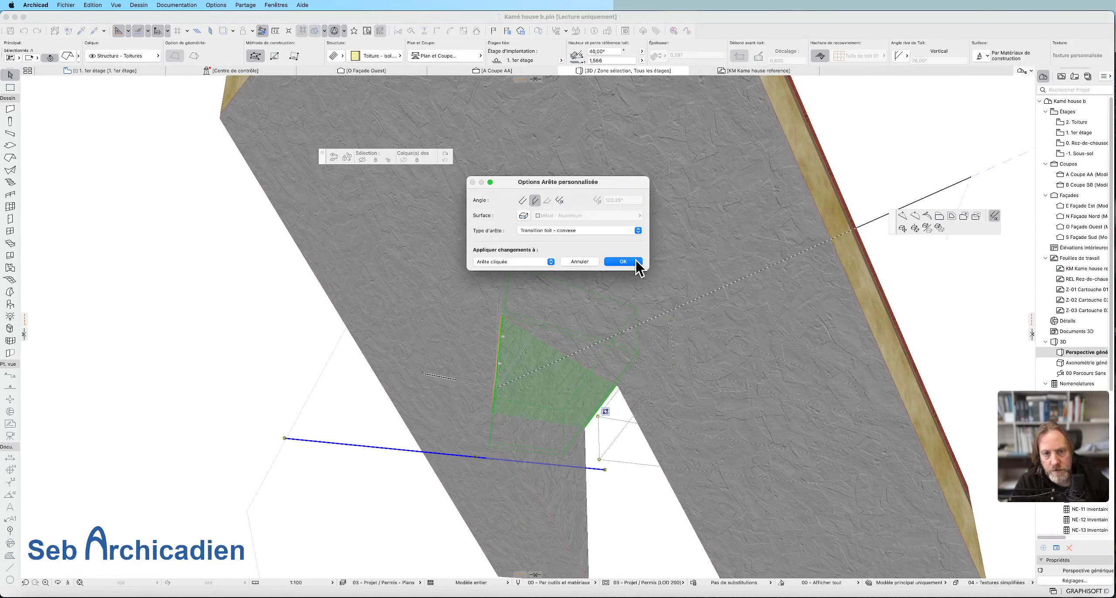
{"action": "left_click", "coordinate": [623, 262]}
{"action": "scroll", "coordinate": [504, 394], "scroll_direction": "up", "scroll_amount": 6}
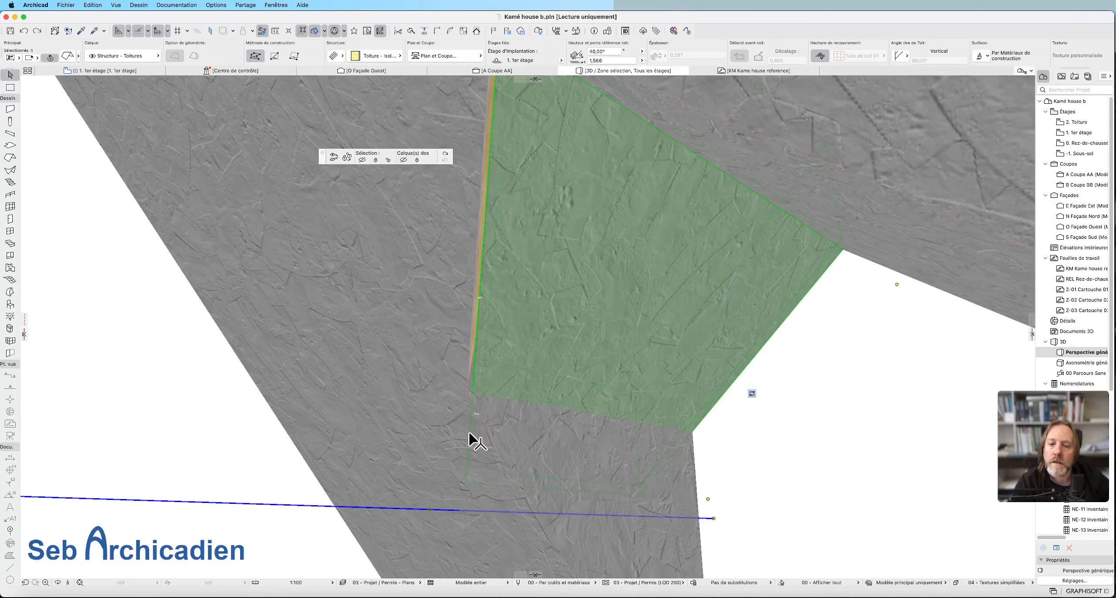
Inspect the dormer roof plane's edge against the insulation slope from the opposite side, reselect the plane and clear the selection.
{"action": "left_click", "coordinate": [474, 405]}
{"action": "left_click", "coordinate": [466, 399]}
{"action": "key", "text": "Escape"}
{"action": "scroll", "coordinate": [473, 401], "scroll_direction": "down", "scroll_amount": 10}
{"action": "middle_click_drag", "start_coordinate": [753, 323], "coordinate": [439, 376], "text": "shift"}
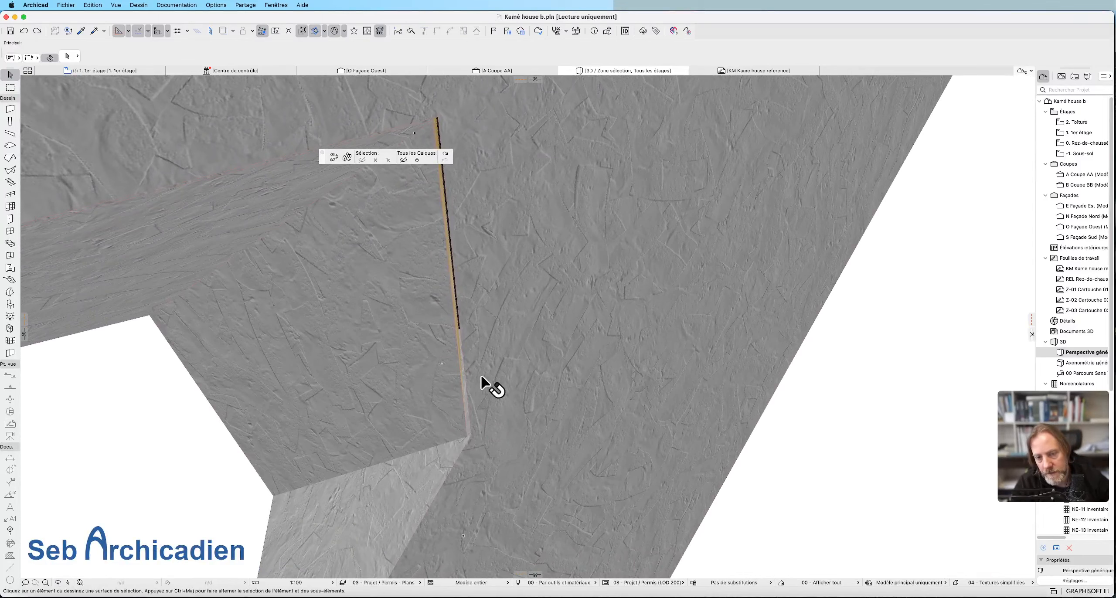
{"action": "left_click", "coordinate": [376, 371]}
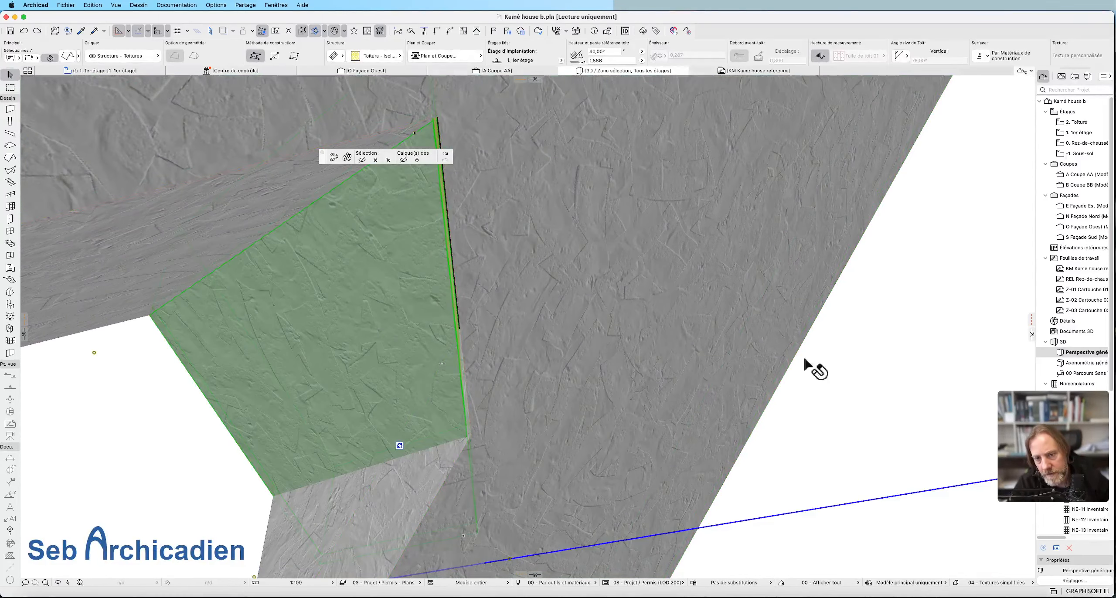
{"action": "scroll", "coordinate": [416, 277], "scroll_direction": "down", "scroll_amount": 10}
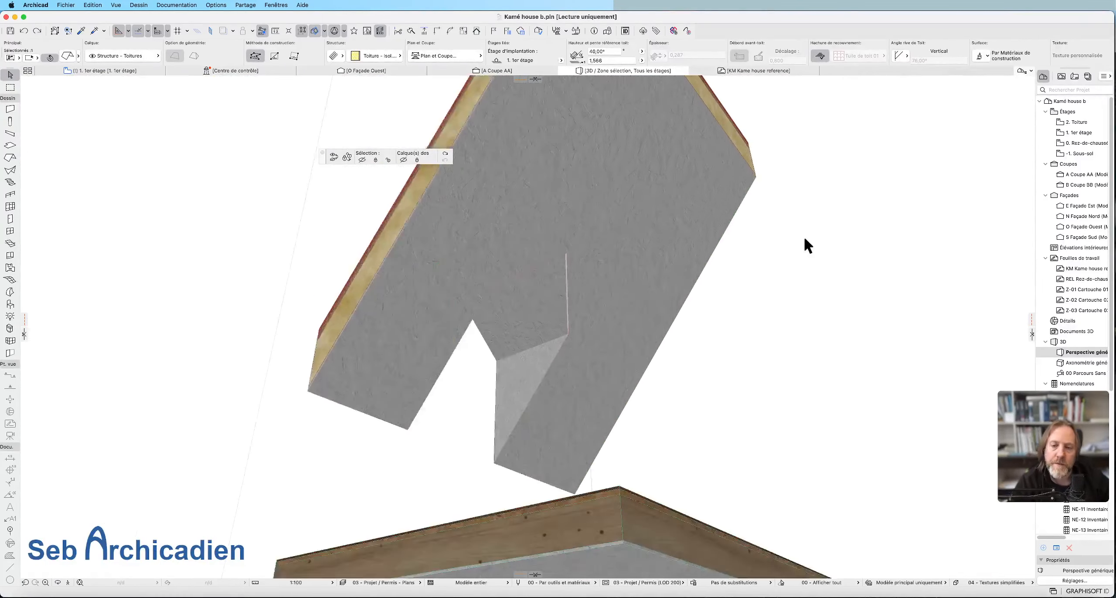
{"action": "left_click", "coordinate": [404, 449]}
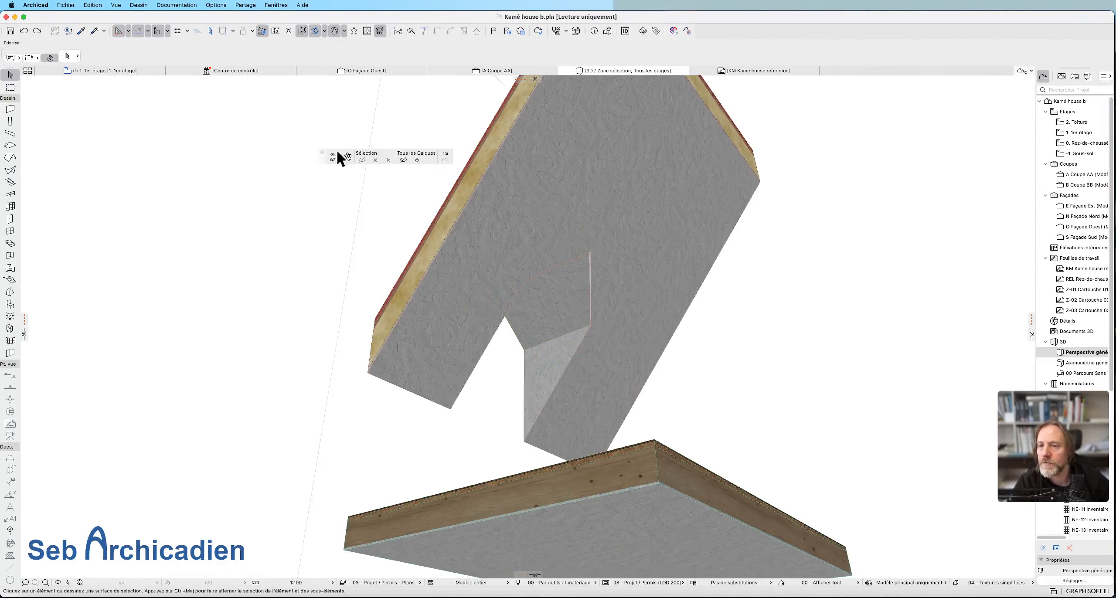
Locate the section A marker on the first-floor plan, select it and open section AA.
{"action": "left_click", "coordinate": [105, 71]}
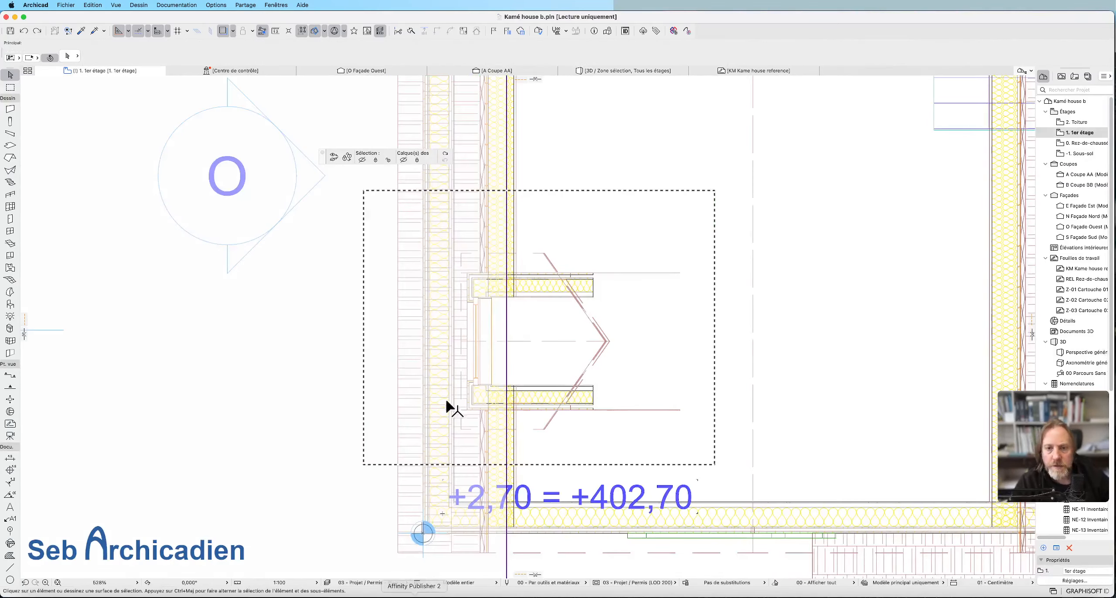
{"action": "scroll", "coordinate": [580, 372], "scroll_direction": "down", "scroll_amount": 5}
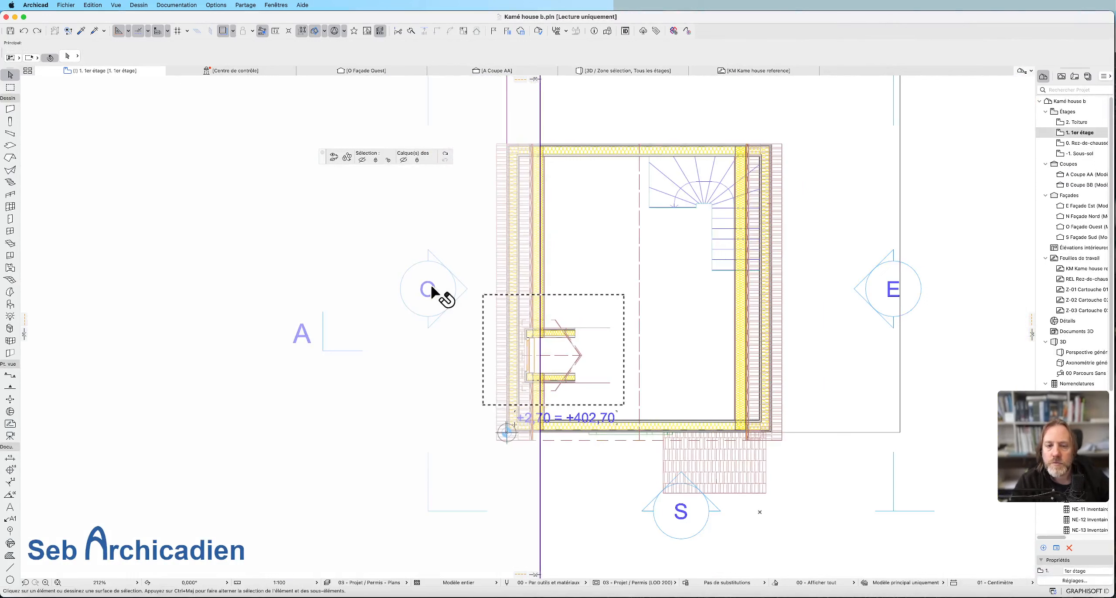
{"action": "left_click", "coordinate": [340, 350]}
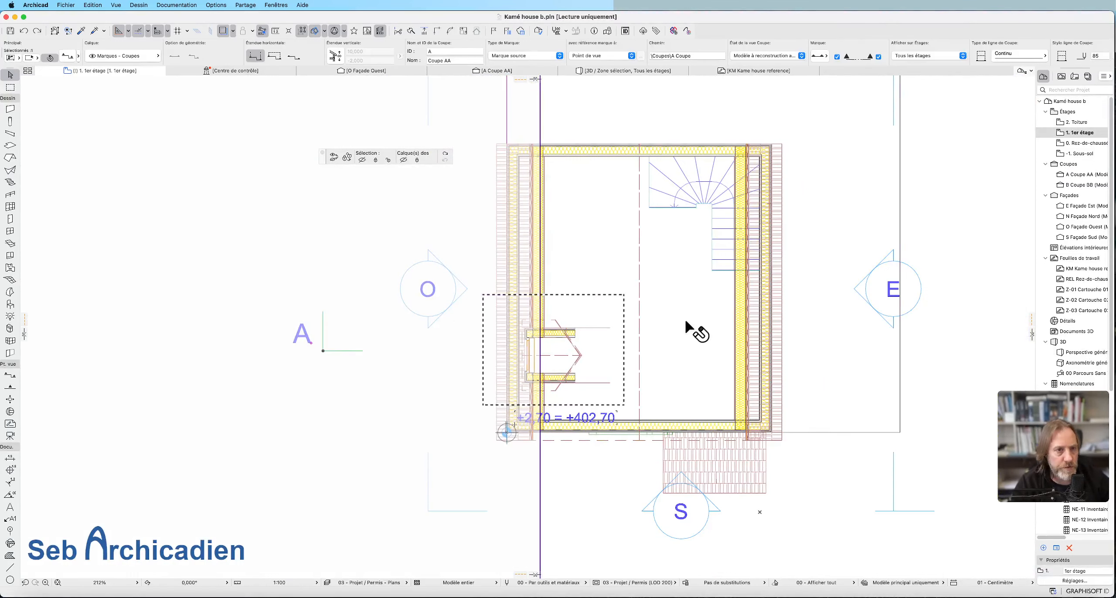
{"action": "left_click", "coordinate": [495, 71]}
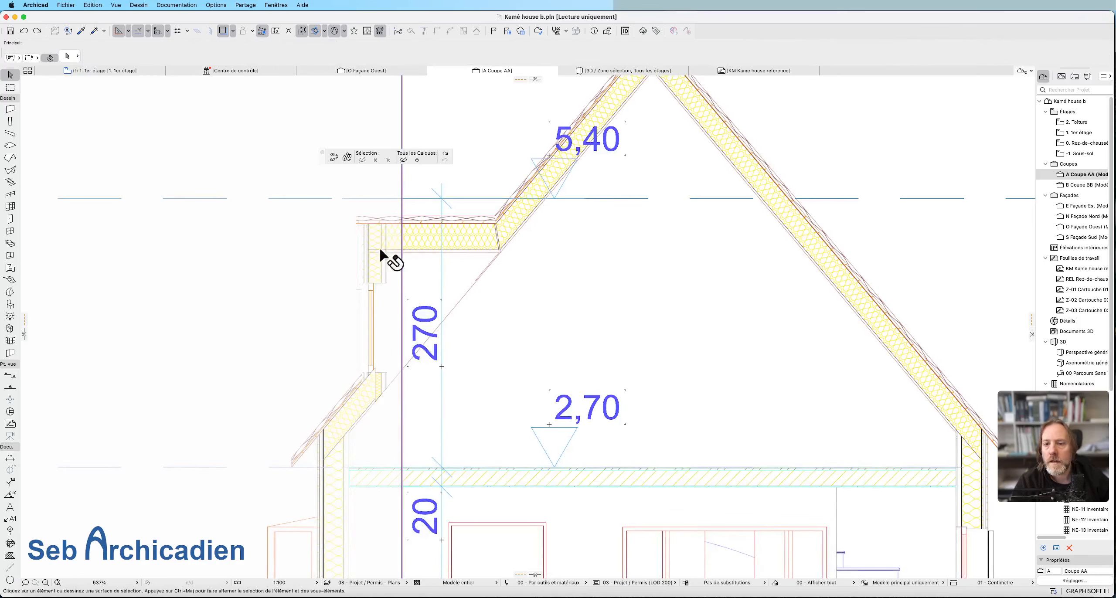
Check in the section how the dormer's insulated roof plane meets its front wall, selecting each element in turn.
{"action": "left_click", "coordinate": [408, 275]}
{"action": "scroll", "coordinate": [325, 231], "scroll_direction": "up", "scroll_amount": 4}
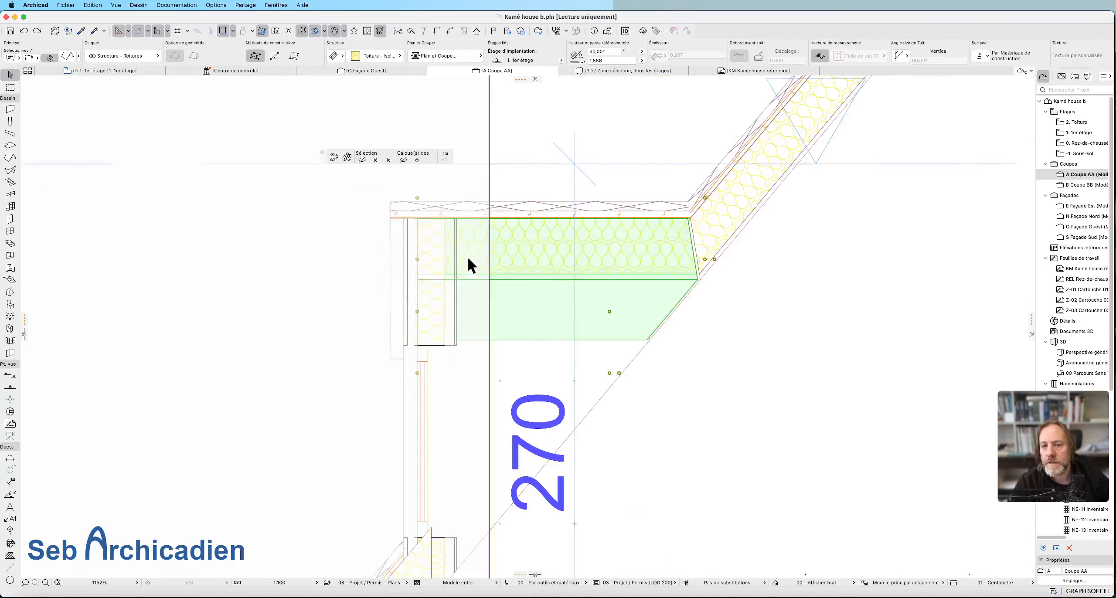
{"action": "left_click", "coordinate": [507, 276]}
{"action": "scroll", "coordinate": [307, 201], "scroll_direction": "down", "scroll_amount": 3}
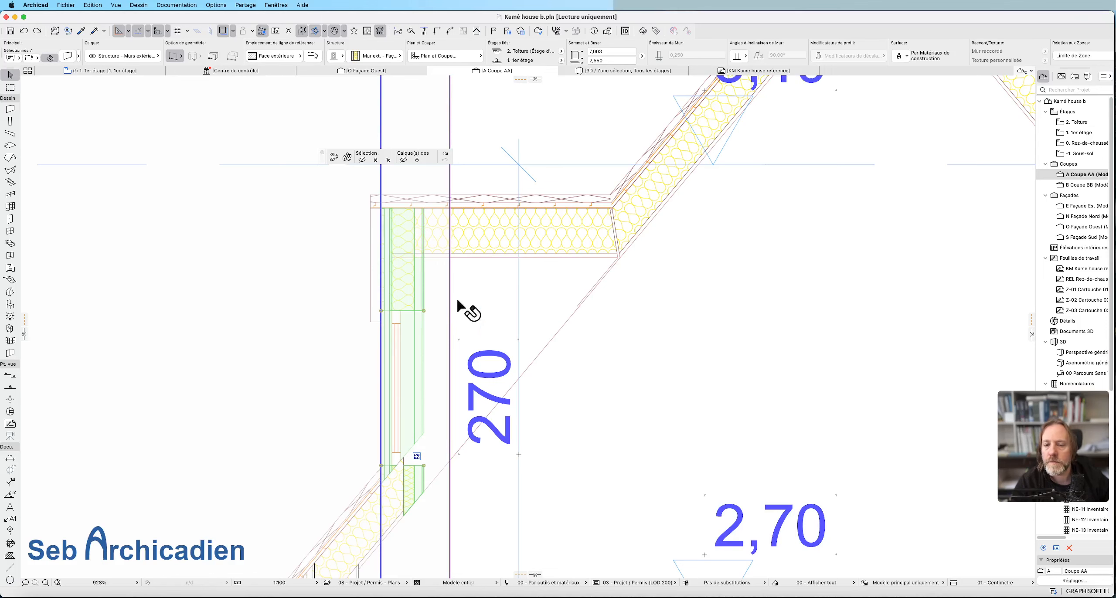
Return to the first-floor plan and pick the dormer's upper side wall.
{"action": "left_click", "coordinate": [120, 71]}
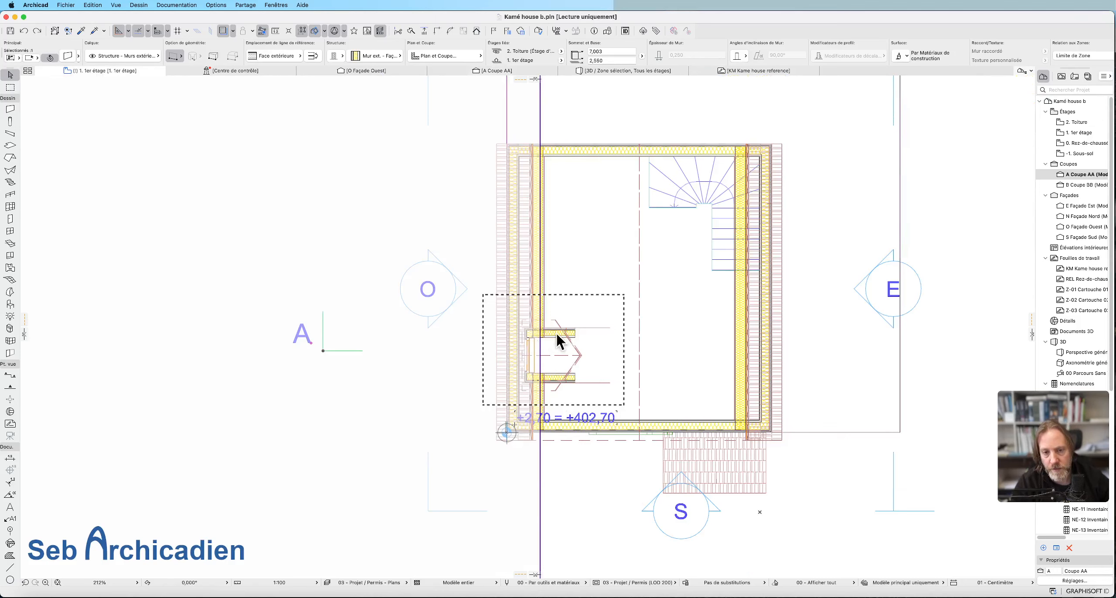
{"action": "left_click", "coordinate": [542, 330]}
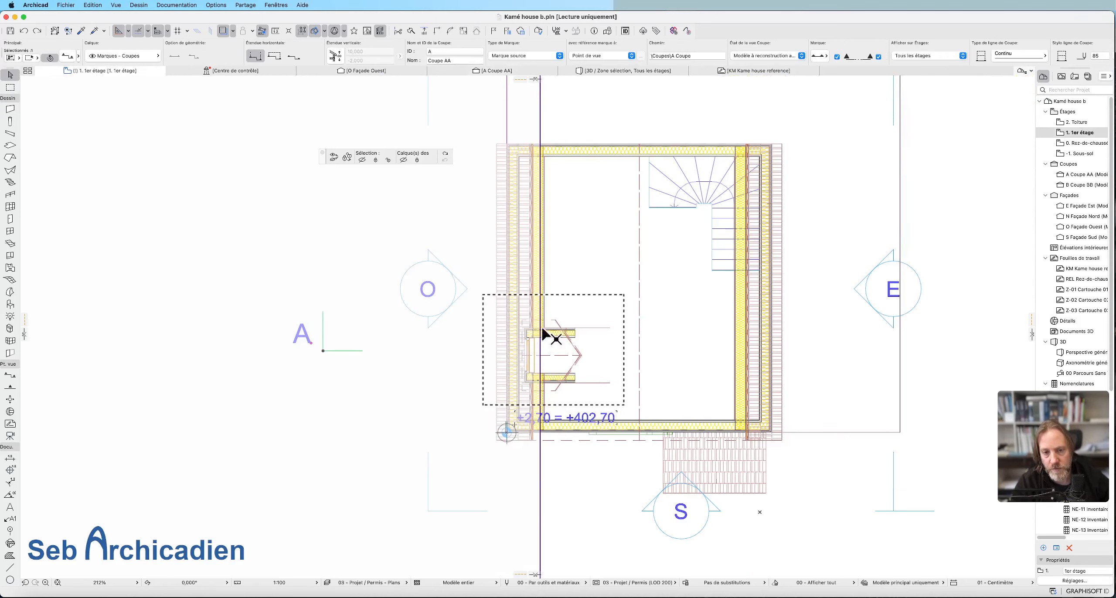
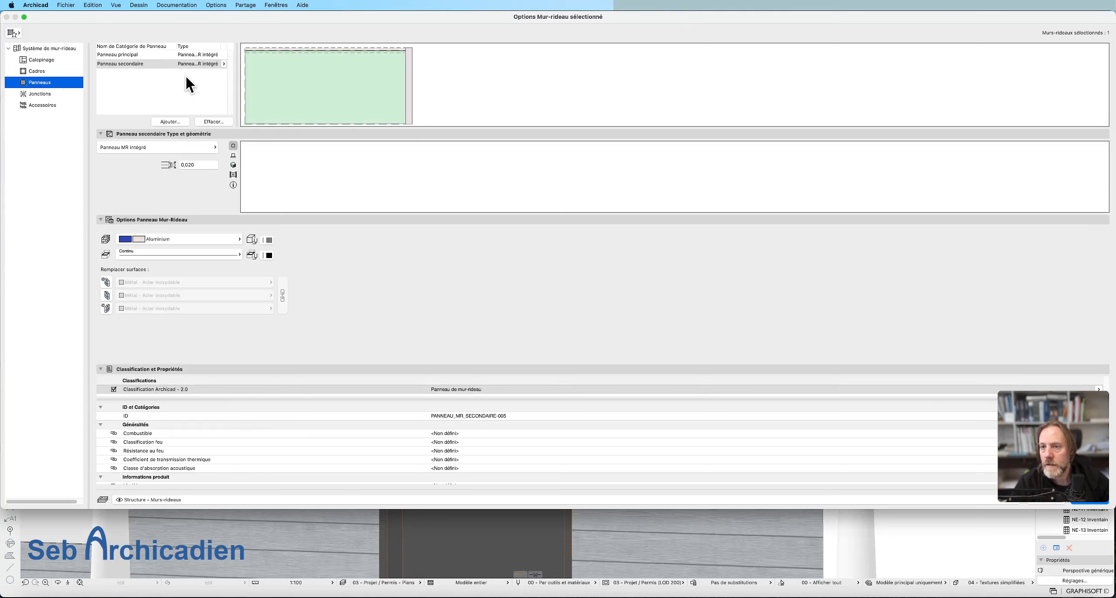
Replace the building material of the curtain wall's secondary panel, filtering the material list by "bar".
{"action": "left_click", "coordinate": [150, 66]}
{"action": "left_click", "coordinate": [173, 239]}
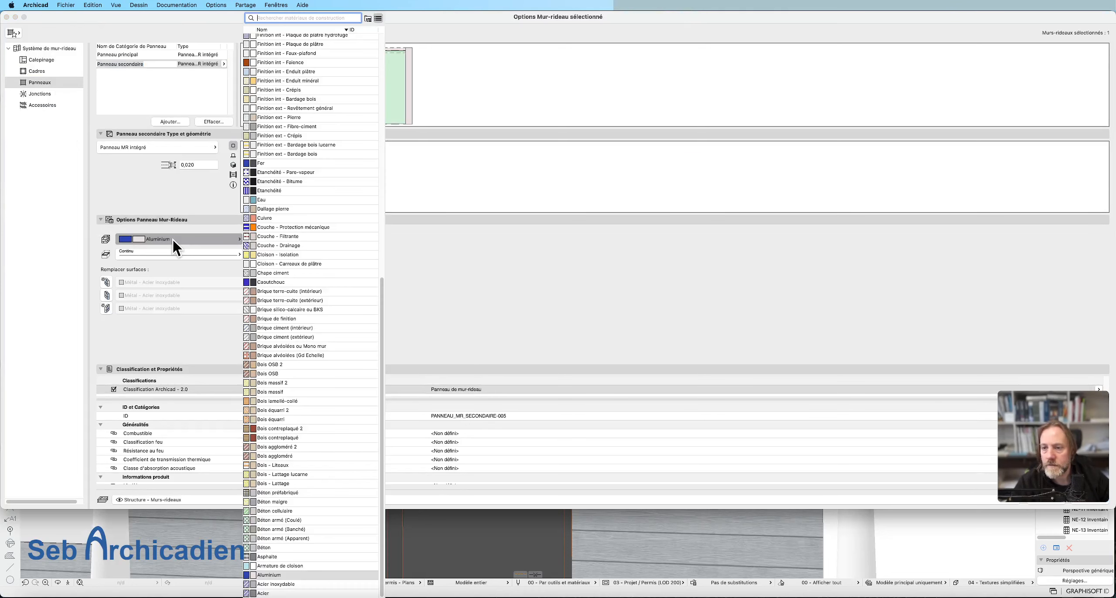
{"action": "type", "text": "bar"}
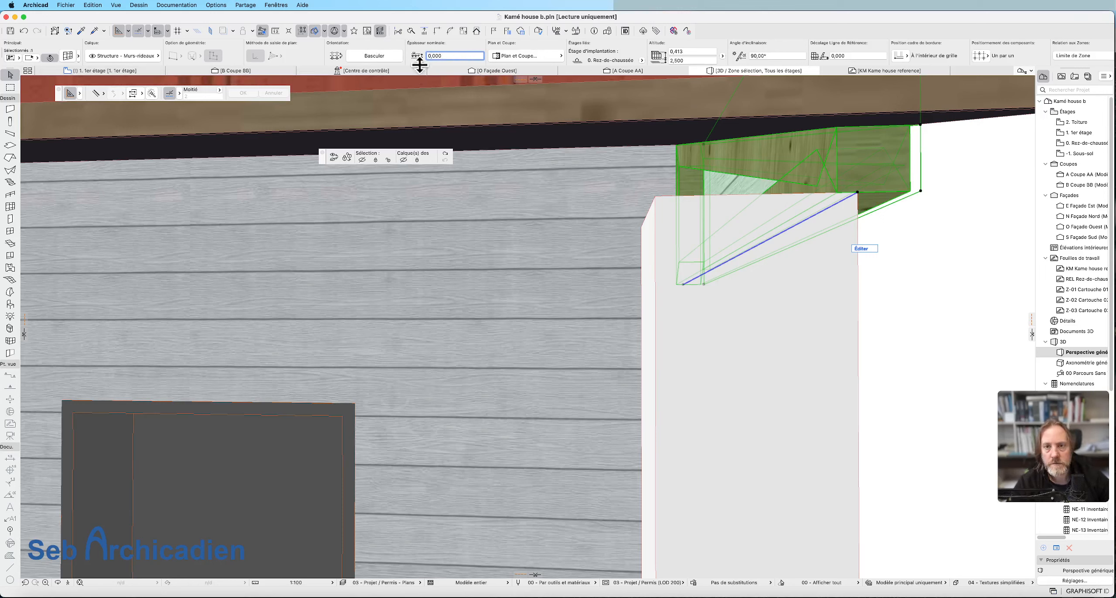
Set the selected curtain wall's nominal thickness to 0,070.
{"action": "left_click", "coordinate": [444, 55]}
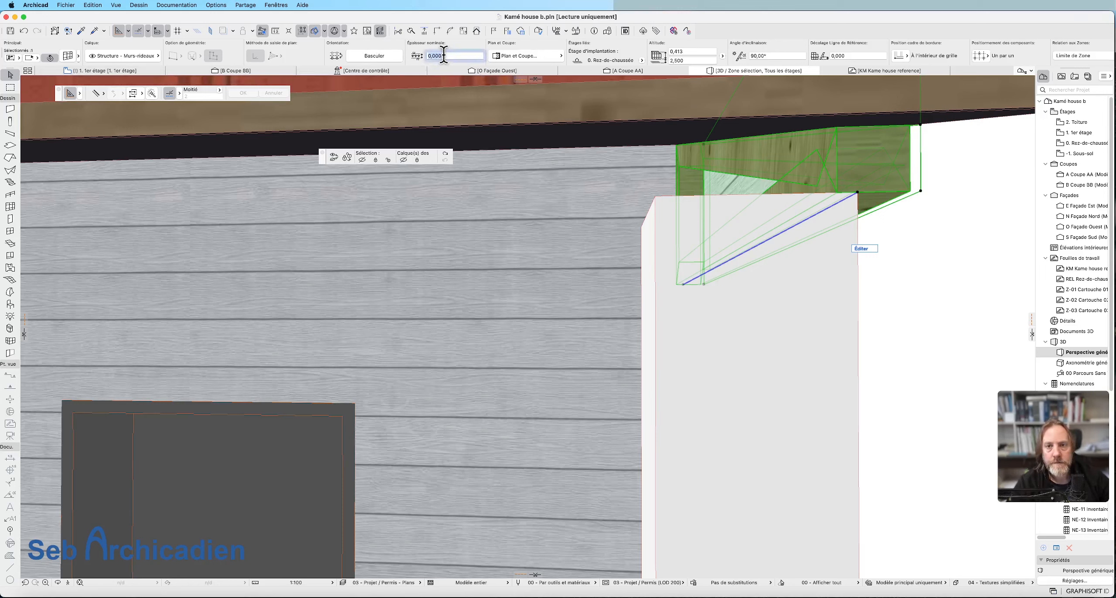
{"action": "type", "text": "0,06"}
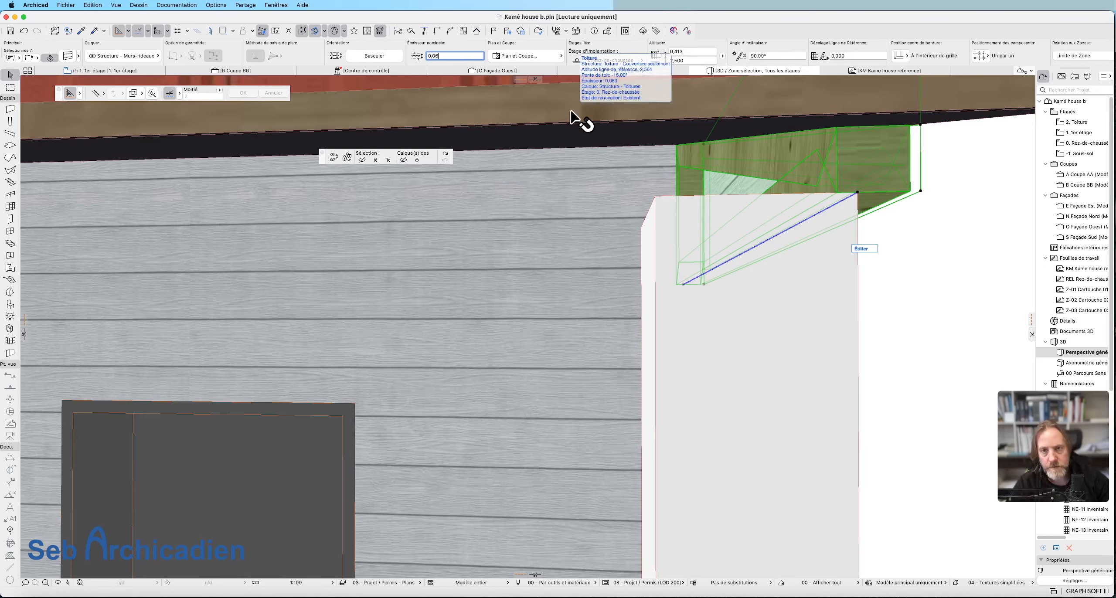
{"action": "key", "text": "BackSpace"}
{"action": "type", "text": "70"}
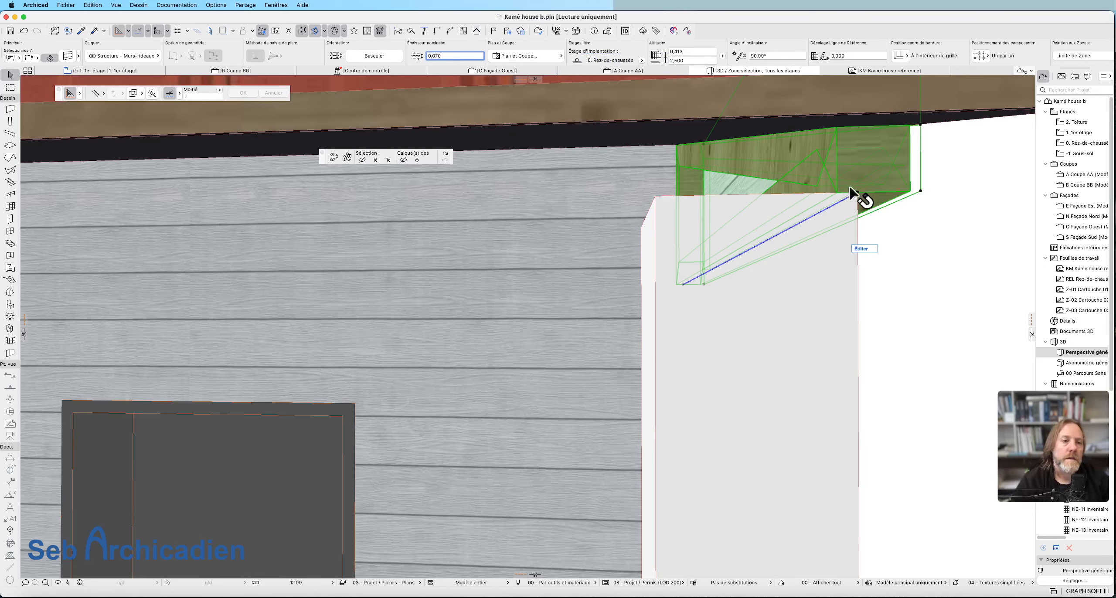
Move the porch's side curtain wall parallel to the eave edge to line it up with the corner of the post.
{"action": "middle_click_drag", "start_coordinate": [845, 187], "coordinate": [740, 314], "text": "shift"}
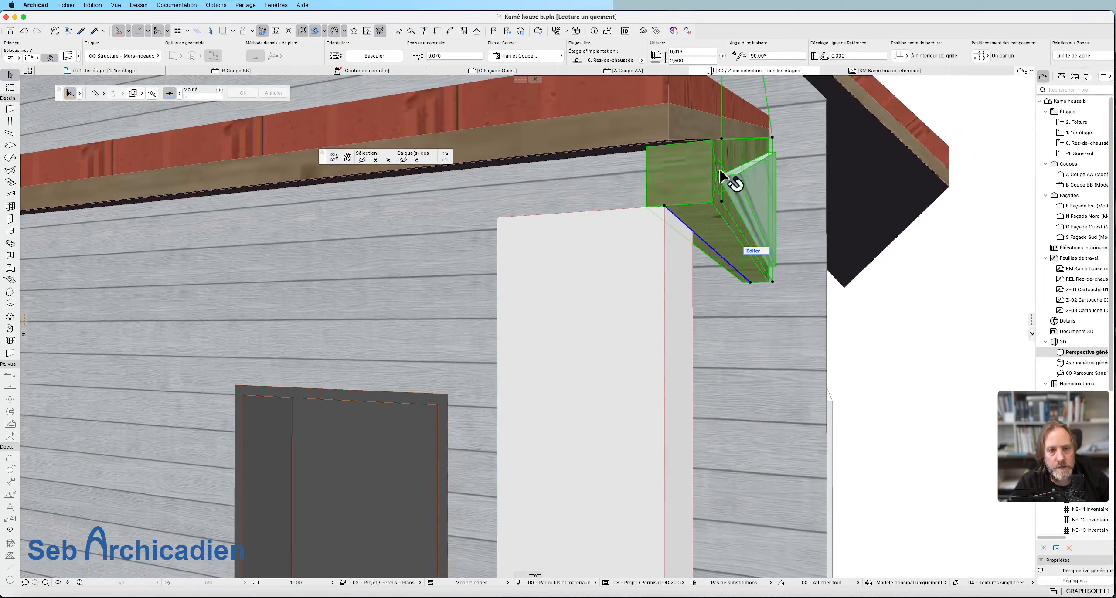
{"action": "left_click", "coordinate": [719, 143]}
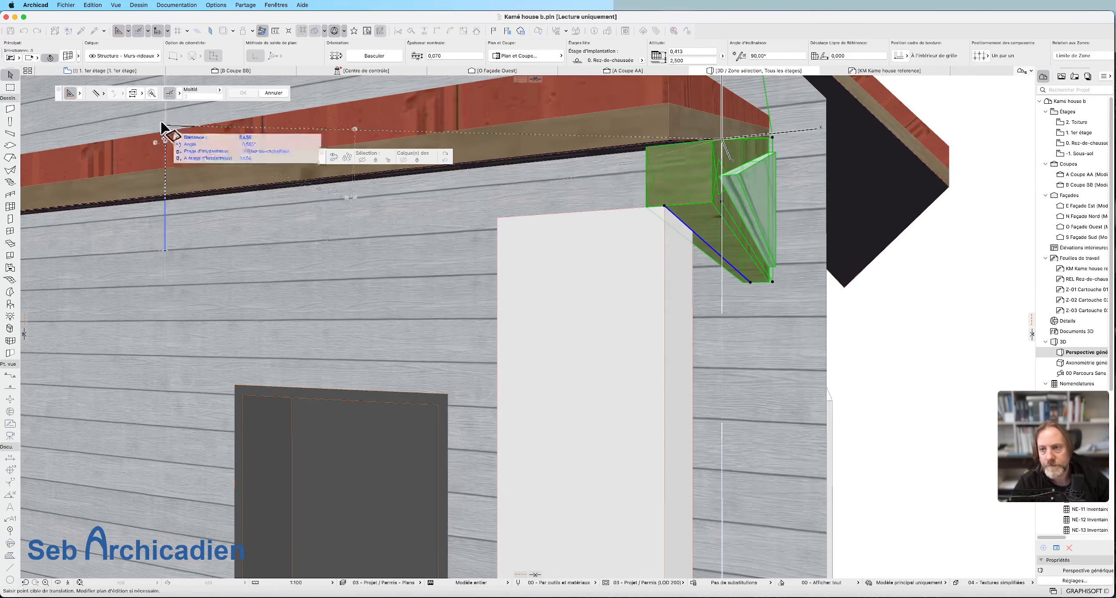
{"action": "left_click", "coordinate": [95, 94]}
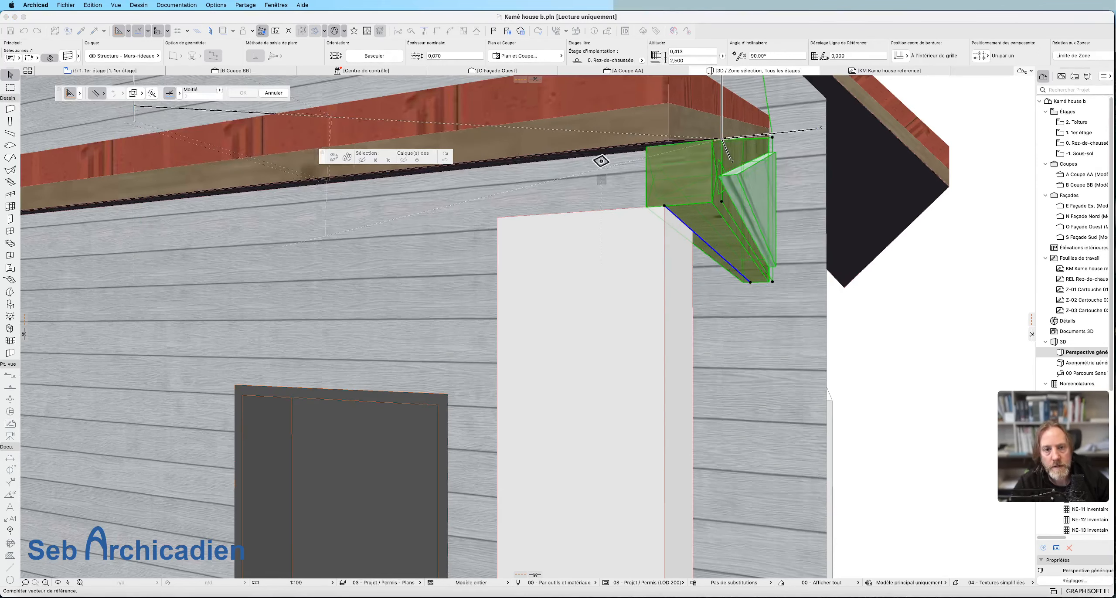
{"action": "left_click", "coordinate": [572, 151]}
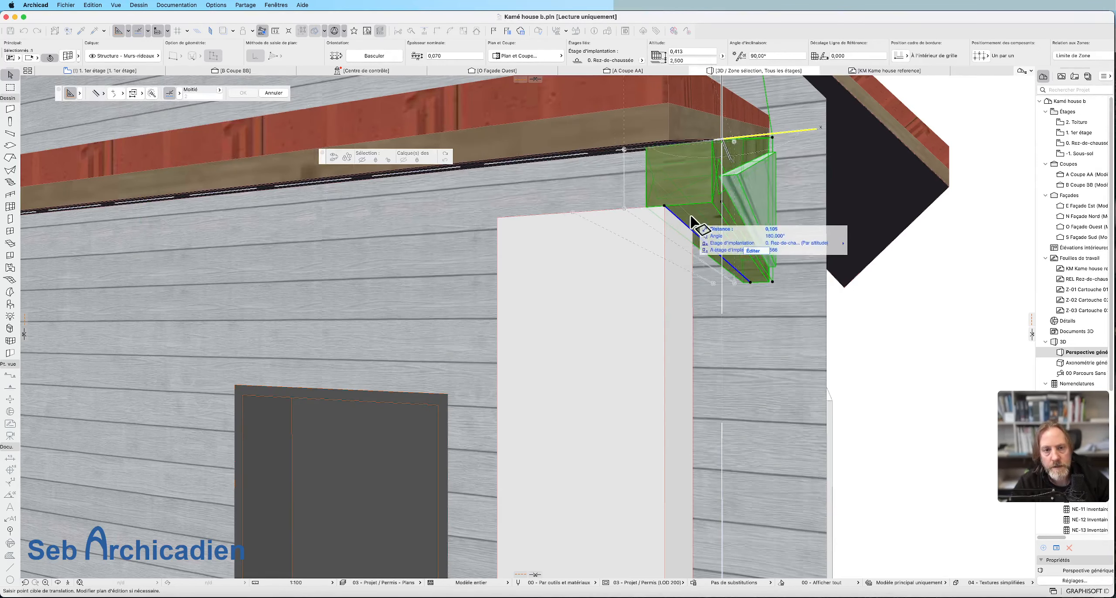
{"action": "left_click", "coordinate": [665, 206]}
{"action": "key", "text": "Escape"}
Mirror a copy of the side curtain wall to the porch's opposite end, about an axis through the middle of the eave.
{"action": "scroll", "coordinate": [777, 366], "scroll_direction": "down", "scroll_amount": 5}
{"action": "middle_click_drag", "start_coordinate": [777, 366], "coordinate": [806, 349], "text": "shift"}
{"action": "scroll", "coordinate": [806, 349], "scroll_direction": "down", "scroll_amount": 5}
{"action": "left_click", "coordinate": [790, 312]}
{"action": "key", "text": "super+shift+m"}
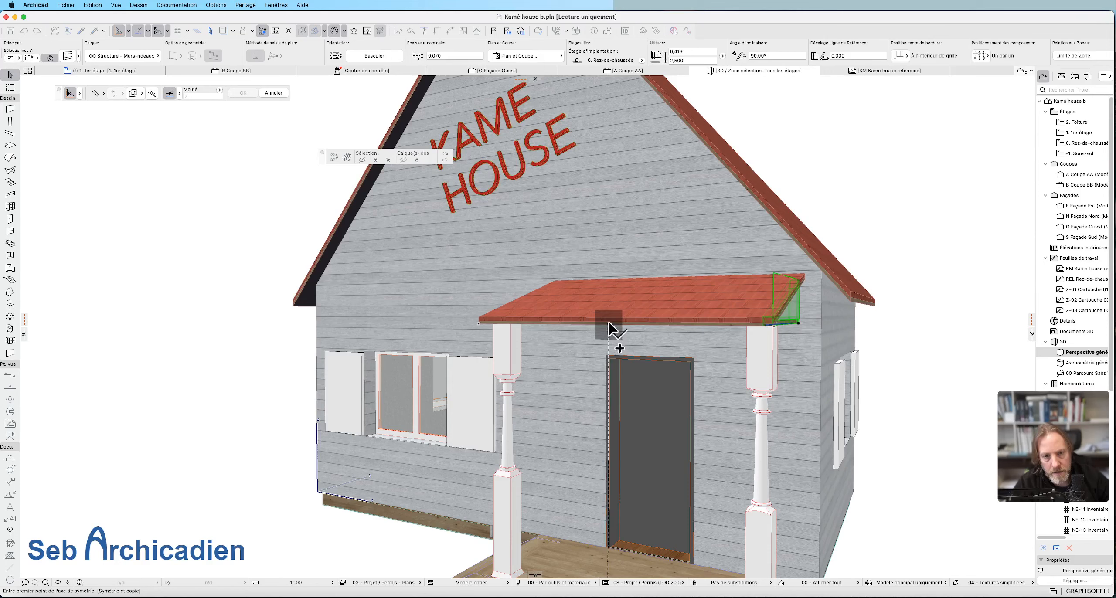
{"action": "left_click", "coordinate": [609, 325]}
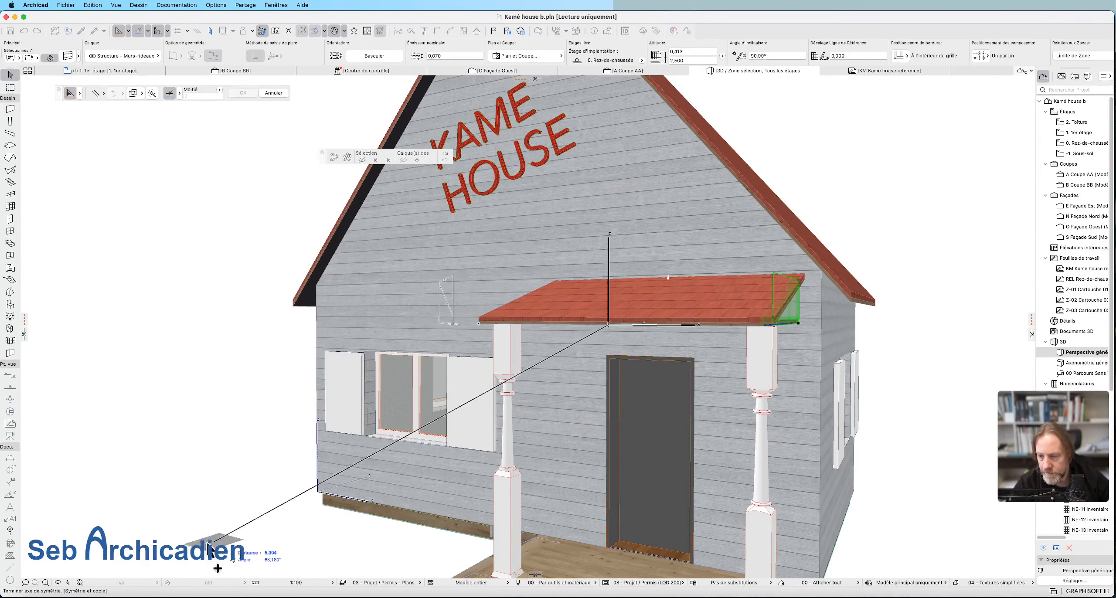
{"action": "left_click", "coordinate": [98, 93]}
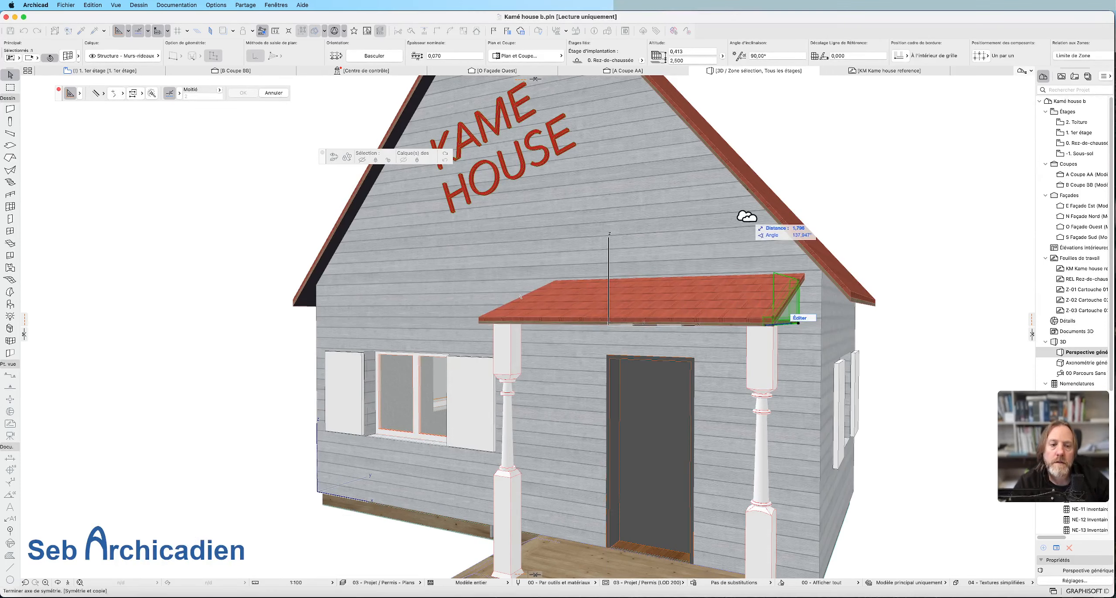
{"action": "left_click", "coordinate": [798, 323]}
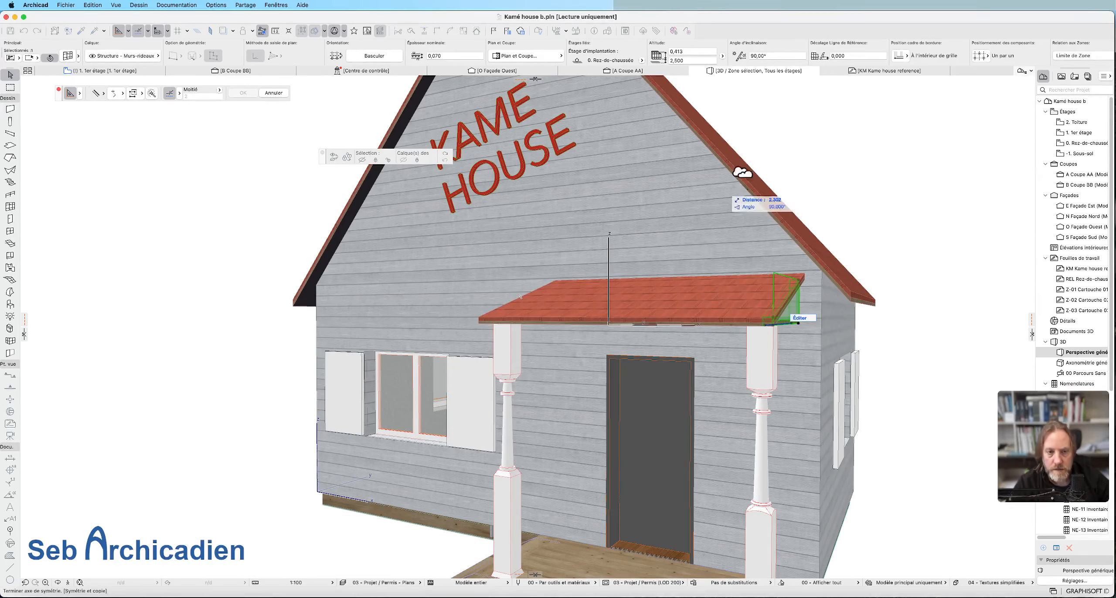
{"action": "left_click", "coordinate": [852, 355]}
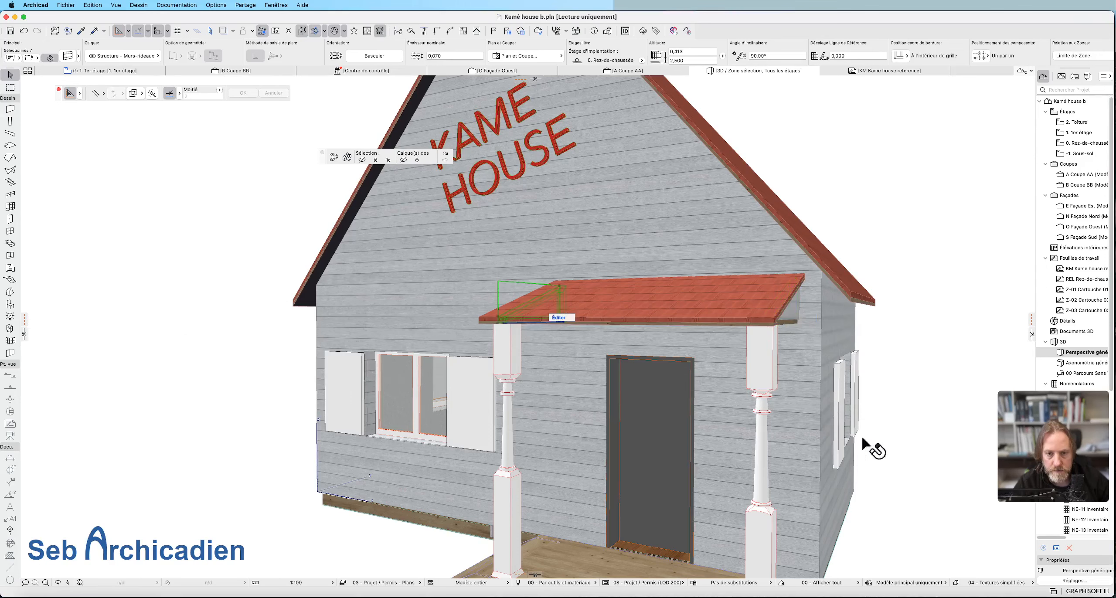
{"action": "left_click", "coordinate": [57, 582]}
{"action": "left_click_drag", "start_coordinate": [231, 503], "coordinate": [867, 349]}
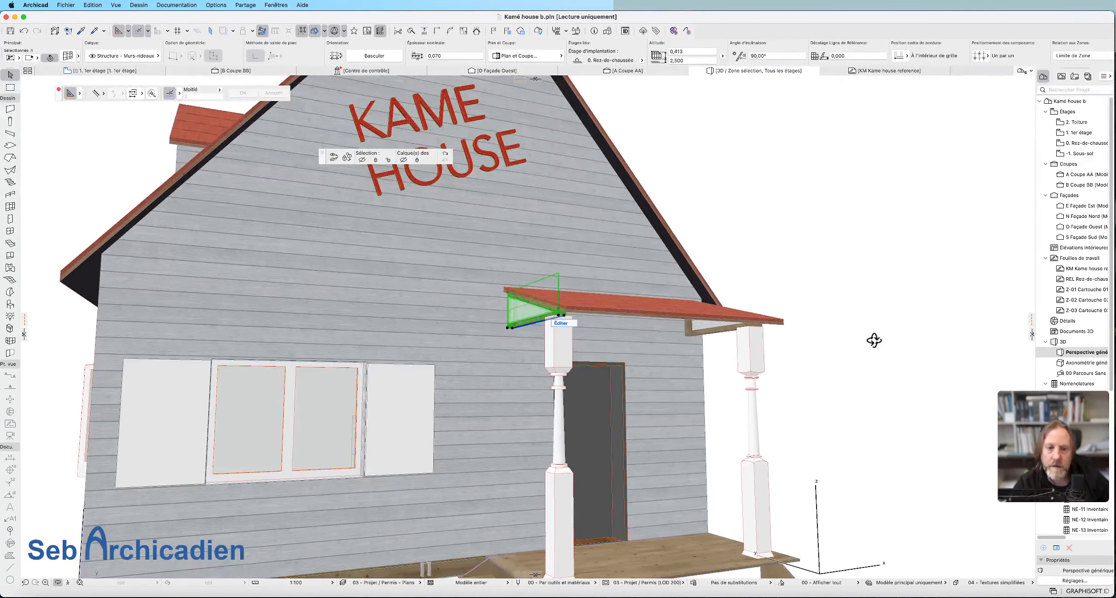
Show the whole house in 3D with the model view option 04 - Exécution (LOD 300).
{"action": "left_click", "coordinate": [104, 70]}
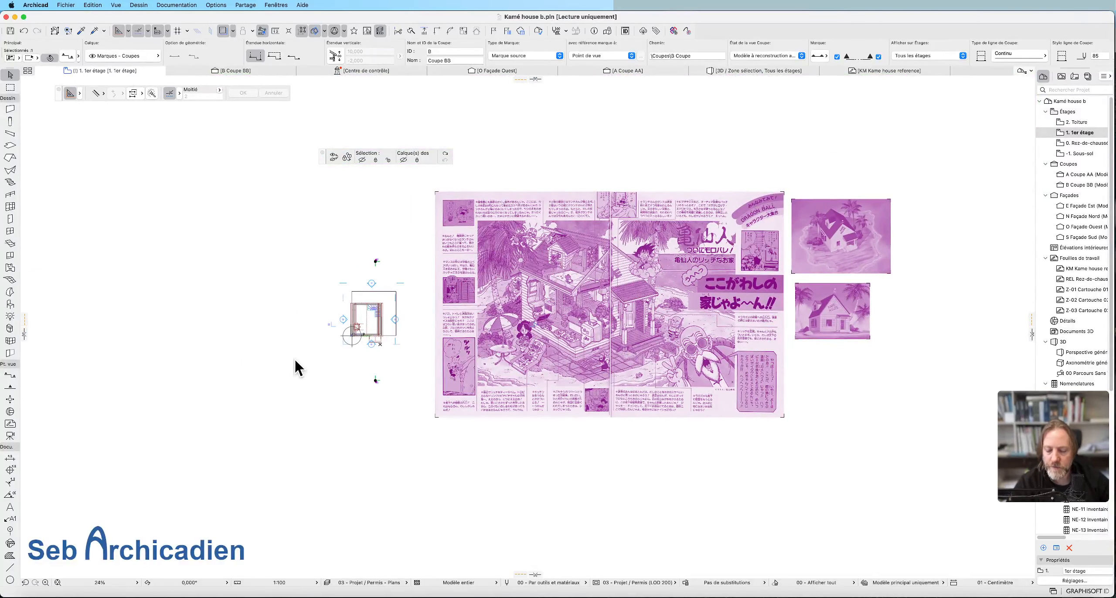
{"action": "key", "text": "F3"}
{"action": "scroll", "coordinate": [294, 358], "scroll_direction": "down", "scroll_amount": 5}
{"action": "middle_click_drag", "start_coordinate": [295, 358], "coordinate": [340, 392], "text": "shift"}
{"action": "left_click", "coordinate": [177, 5]}
{"action": "mouse_move", "coordinate": [196, 71]}
{"action": "left_click", "coordinate": [354, 128]}
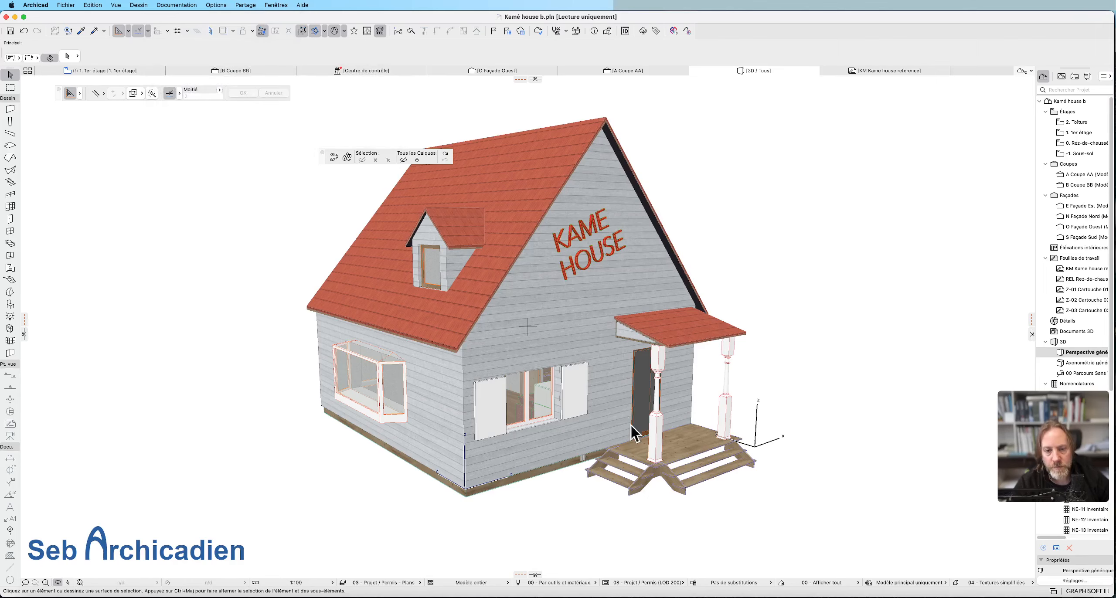
{"action": "left_click_drag", "start_coordinate": [566, 519], "coordinate": [606, 484]}
{"action": "left_click_drag", "start_coordinate": [564, 401], "coordinate": [567, 431]}
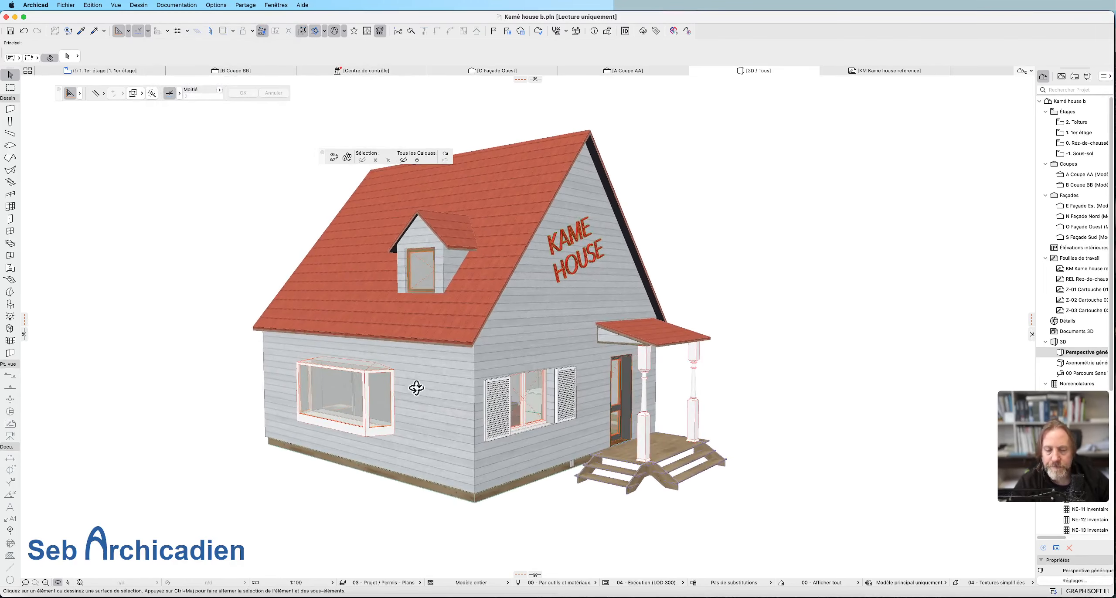
Inspect the bay window on the house's long side wall and select it.
{"action": "left_click_drag", "start_coordinate": [592, 363], "coordinate": [584, 406]}
{"action": "key", "text": "Escape"}
{"action": "scroll", "coordinate": [305, 375], "scroll_direction": "up", "scroll_amount": 5}
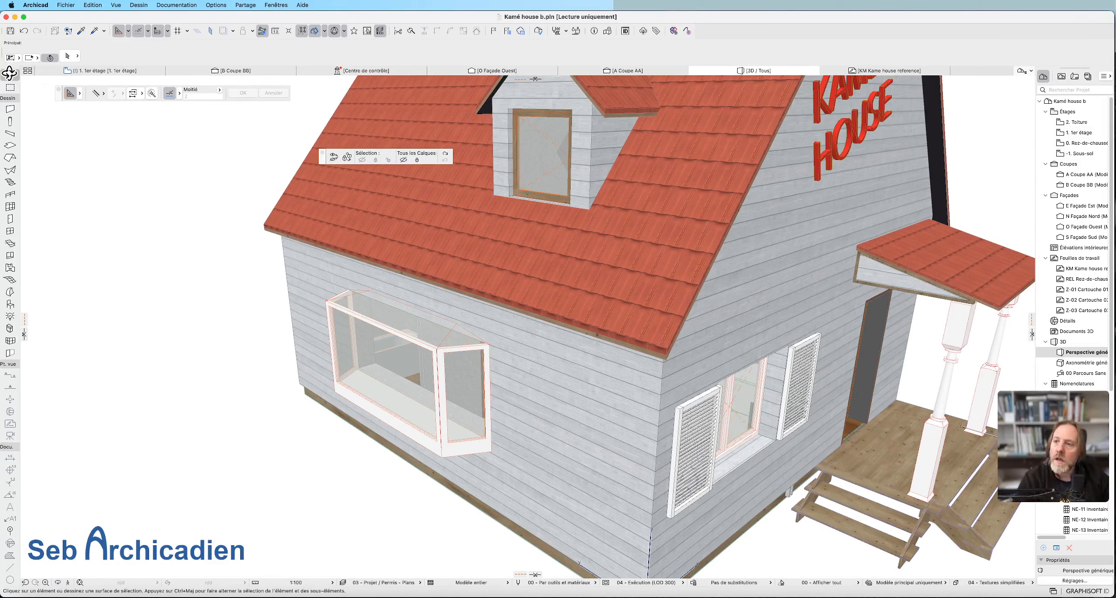
{"action": "left_click", "coordinate": [413, 325]}
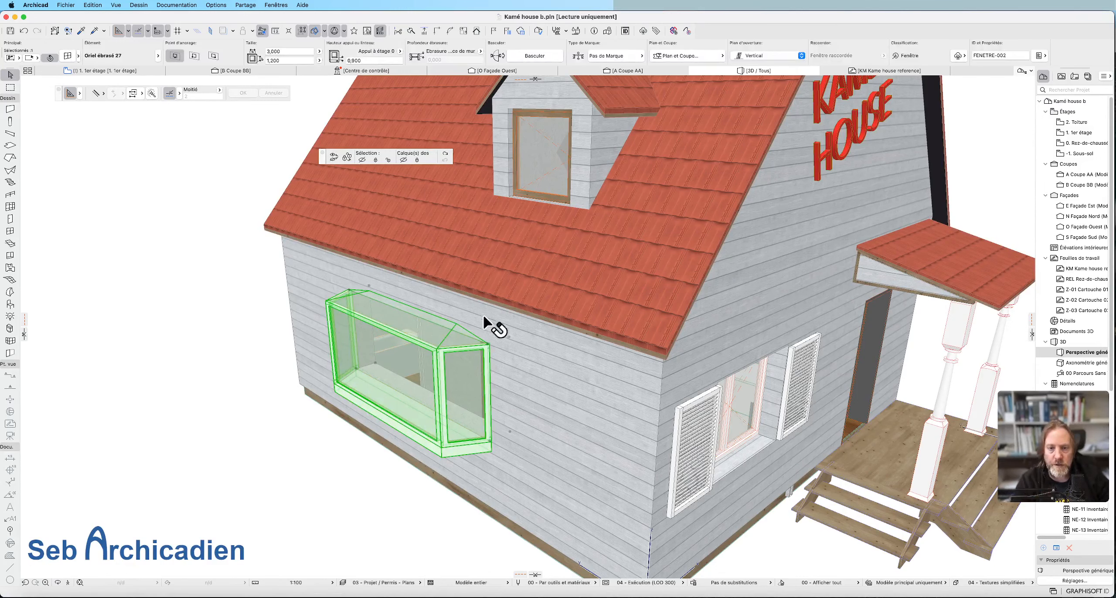
On the 1er étage plan, start a polyline tracing the island's rear shoreline on the aerial reference image, from the palm behind the house.
{"action": "left_click", "coordinate": [104, 71]}
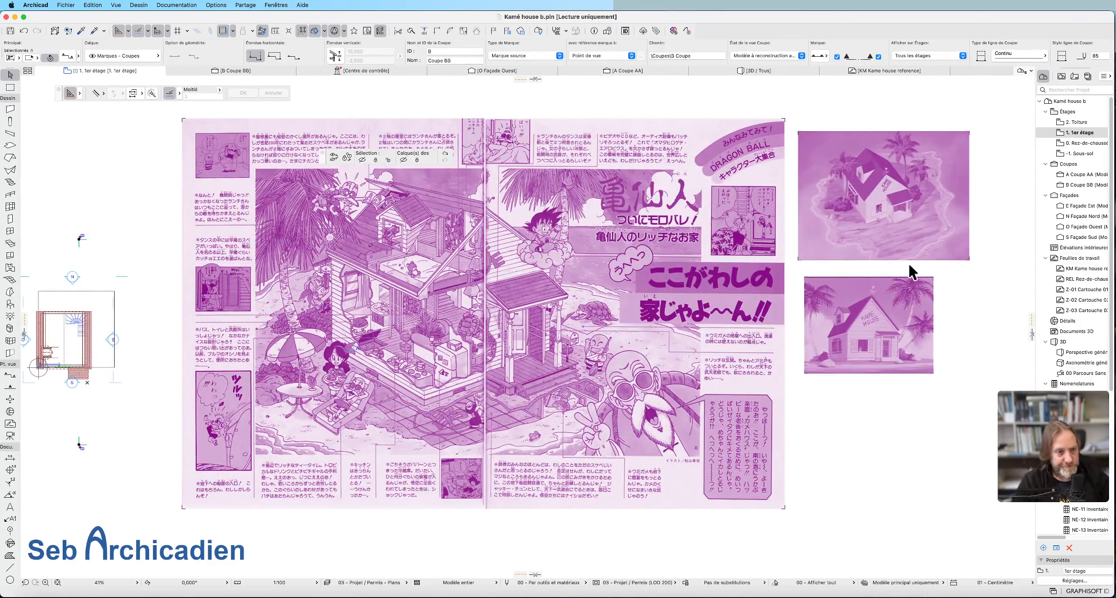
{"action": "scroll", "coordinate": [919, 302], "scroll_direction": "down", "scroll_amount": 3}
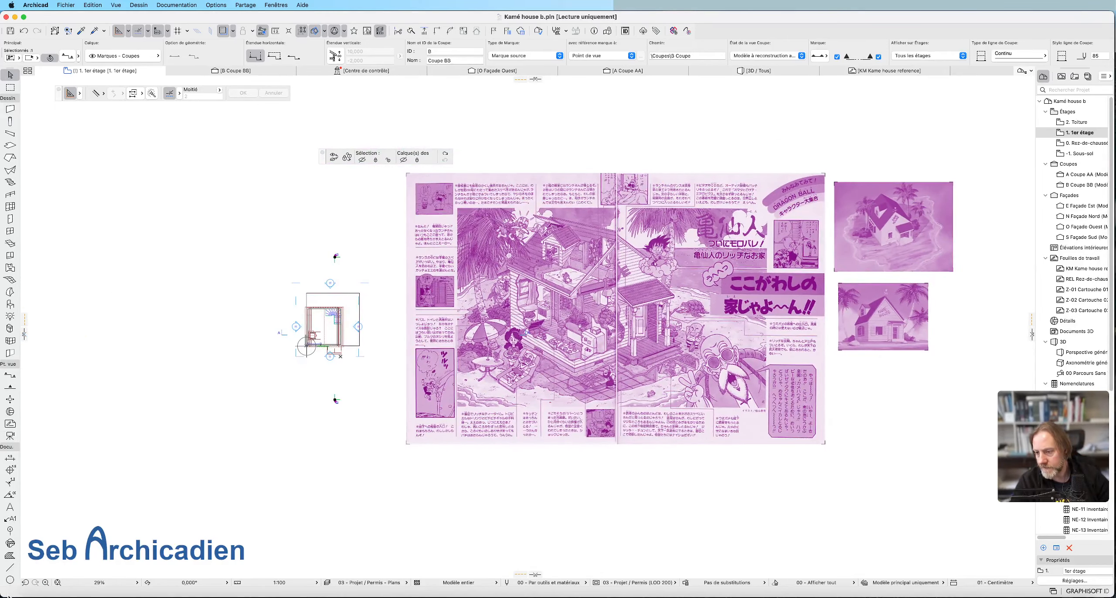
{"action": "scroll", "coordinate": [9, 579], "scroll_direction": "down", "scroll_amount": 4}
{"action": "left_click", "coordinate": [9, 543]}
{"action": "scroll", "coordinate": [921, 200], "scroll_direction": "up", "scroll_amount": 8}
{"action": "left_click", "coordinate": [794, 209]}
{"action": "left_click", "coordinate": [851, 193]}
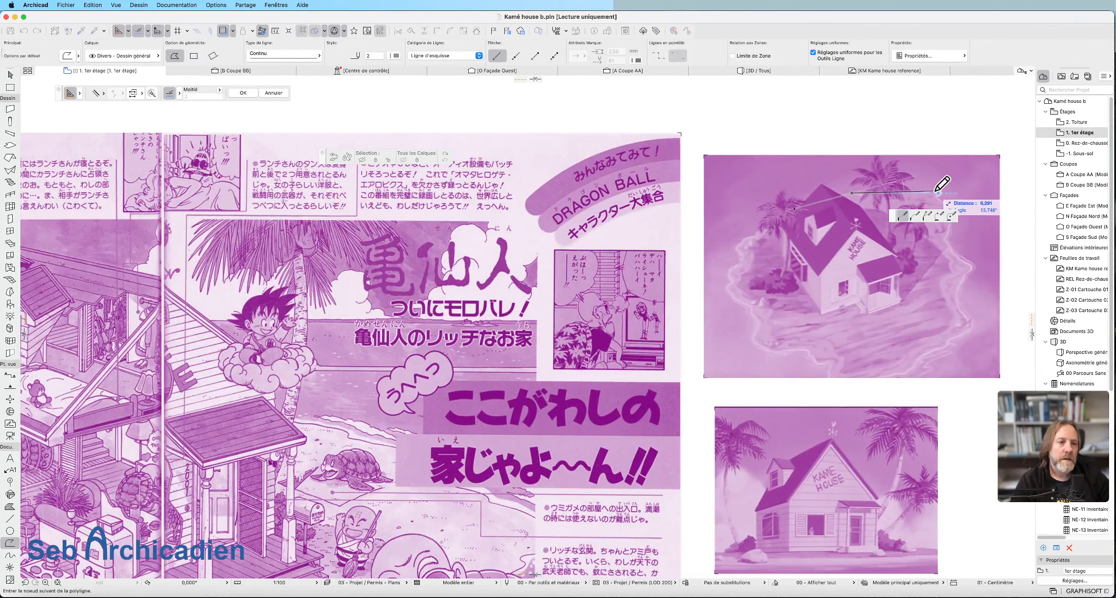
{"action": "scroll", "coordinate": [936, 191], "scroll_direction": "up", "scroll_amount": 5}
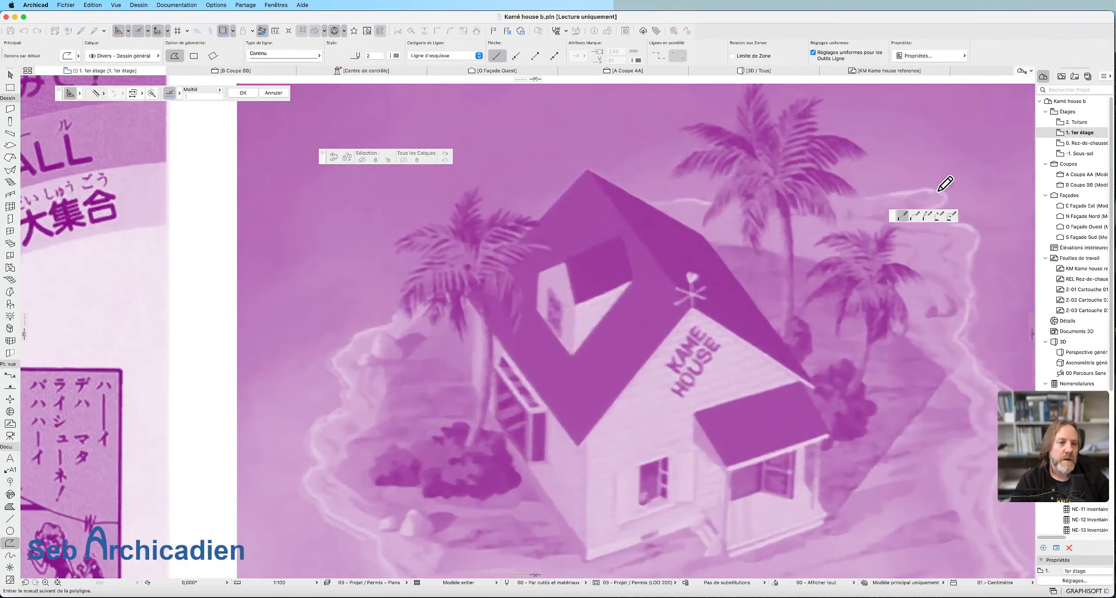
{"action": "left_click", "coordinate": [906, 193]}
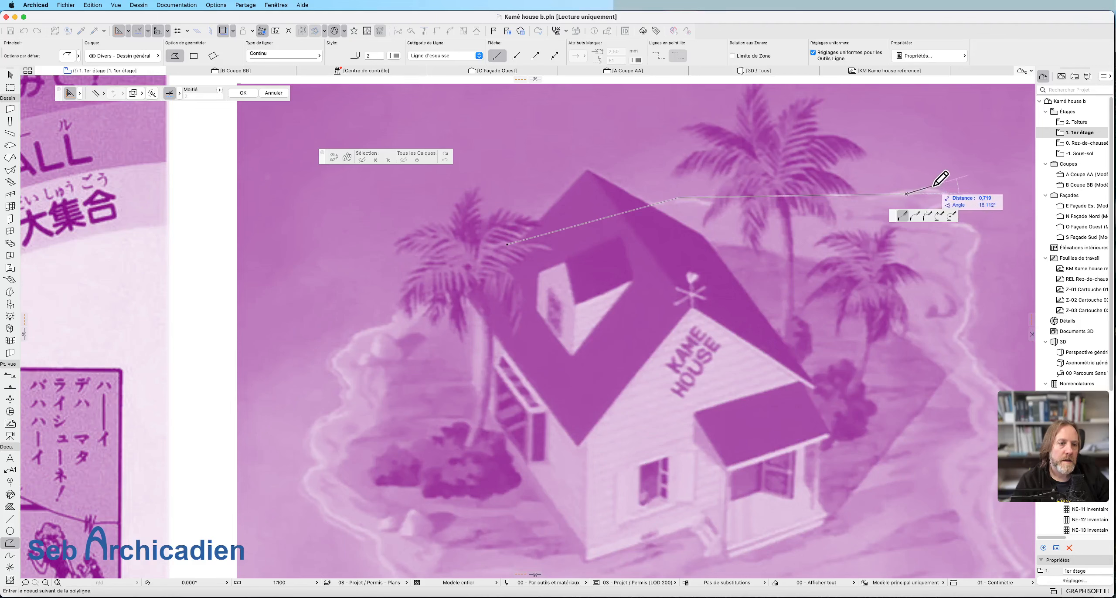
{"action": "left_click", "coordinate": [928, 187]}
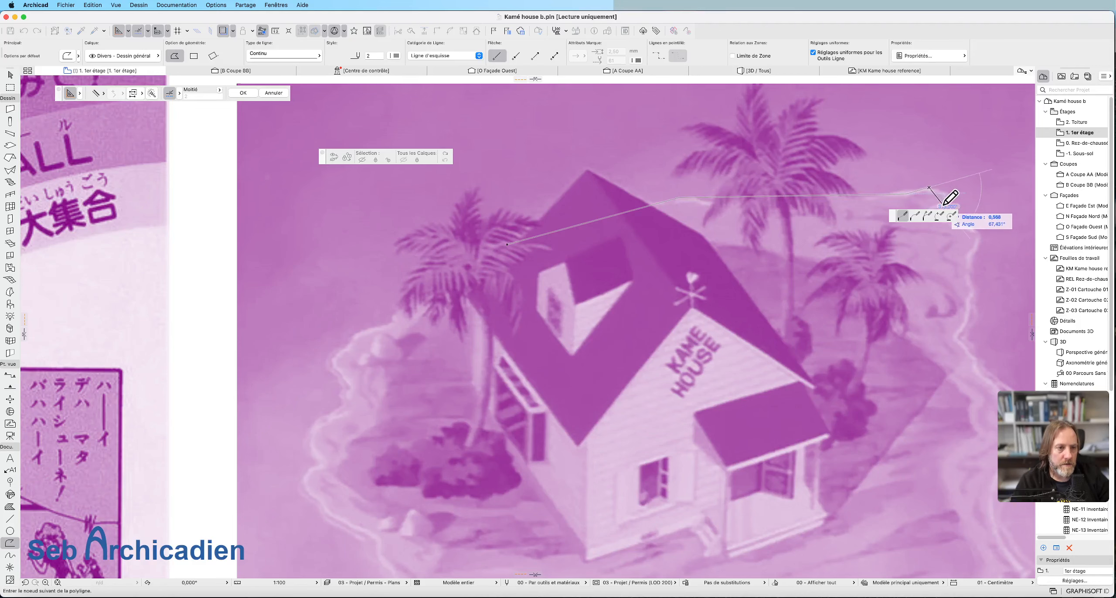
Continue the polyline along the island's shoreline on the porch side, down to the outward bulge beside the house.
{"action": "key", "text": "Escape"}
{"action": "scroll", "coordinate": [775, 124], "scroll_direction": "down", "scroll_amount": 5}
{"action": "scroll", "coordinate": [896, 153], "scroll_direction": "up", "scroll_amount": 3}
{"action": "scroll", "coordinate": [894, 148], "scroll_direction": "up", "scroll_amount": 2}
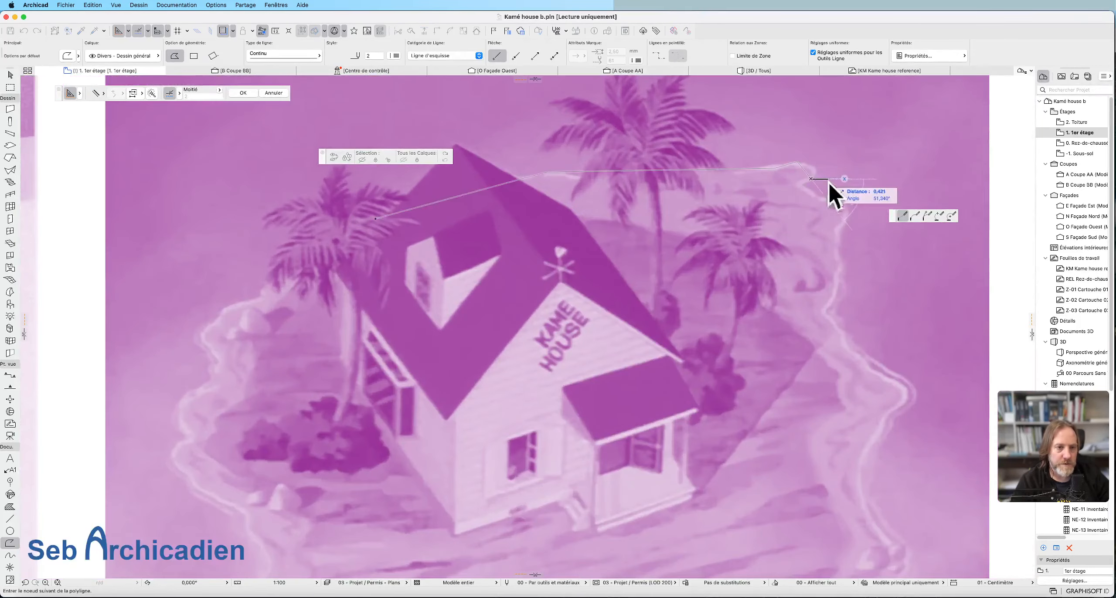
{"action": "left_click", "coordinate": [824, 309]}
{"action": "left_click", "coordinate": [841, 330]}
{"action": "left_click", "coordinate": [844, 345]}
{"action": "left_click", "coordinate": [873, 372]}
{"action": "left_click", "coordinate": [904, 386]}
{"action": "left_click", "coordinate": [890, 413]}
Extend the polyline around the island's front corner on the porch side and along the beach to the image's lower edge.
{"action": "middle_click_drag", "start_coordinate": [889, 414], "coordinate": [886, 208]}
{"action": "left_click", "coordinate": [886, 336]}
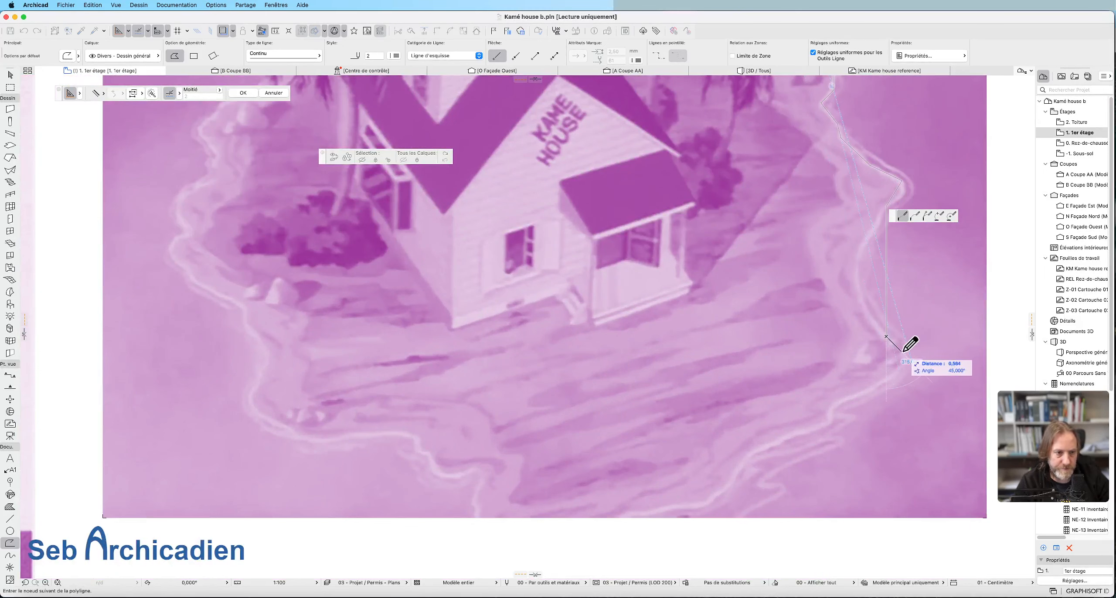
{"action": "left_click", "coordinate": [900, 351]}
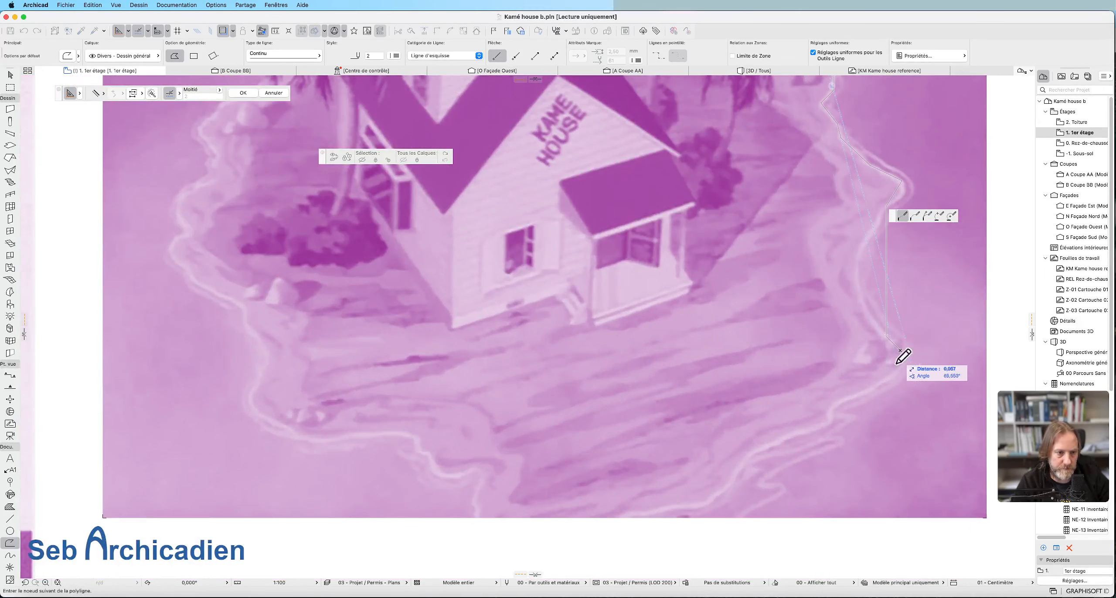
{"action": "left_click", "coordinate": [876, 385]}
{"action": "left_click", "coordinate": [821, 424]}
{"action": "left_click", "coordinate": [743, 456]}
{"action": "middle_click_drag", "start_coordinate": [743, 458], "coordinate": [768, 362]}
{"action": "left_click", "coordinate": [711, 414]}
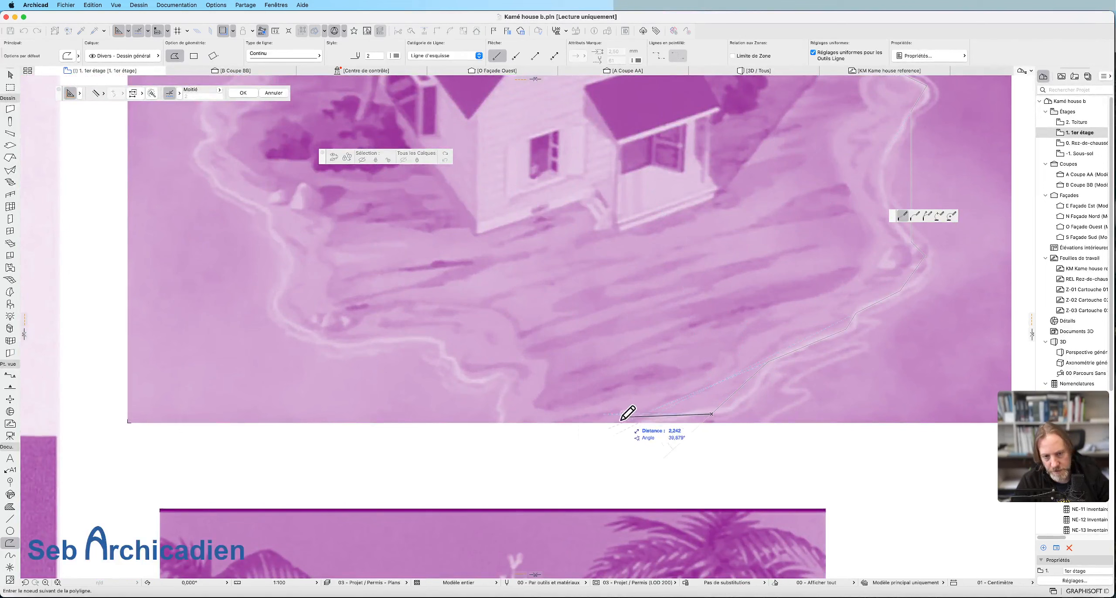
Carry the outline past the image's lower edge and back onto the shoreline on the far side of the beach.
{"action": "left_click", "coordinate": [522, 452]}
{"action": "left_click", "coordinate": [500, 420]}
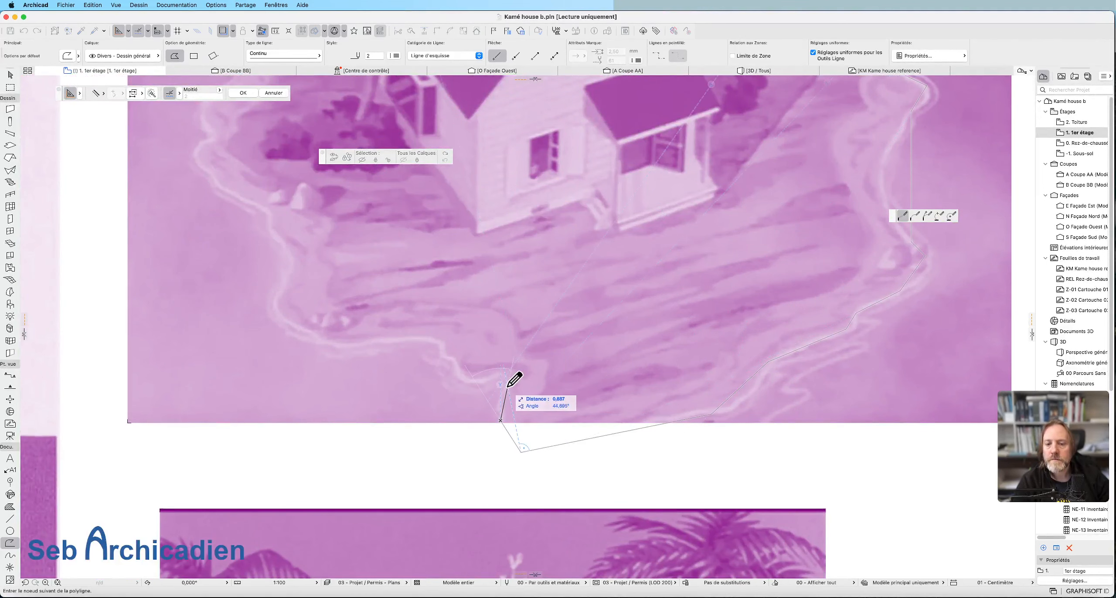
{"action": "left_click", "coordinate": [496, 374]}
{"action": "scroll", "coordinate": [454, 379], "scroll_direction": "down", "scroll_amount": 5}
{"action": "scroll", "coordinate": [399, 383], "scroll_direction": "up", "scroll_amount": 6}
{"action": "scroll", "coordinate": [440, 401], "scroll_direction": "down", "scroll_amount": 5}
{"action": "scroll", "coordinate": [457, 340], "scroll_direction": "down", "scroll_amount": 3}
{"action": "scroll", "coordinate": [395, 338], "scroll_direction": "up", "scroll_amount": 4}
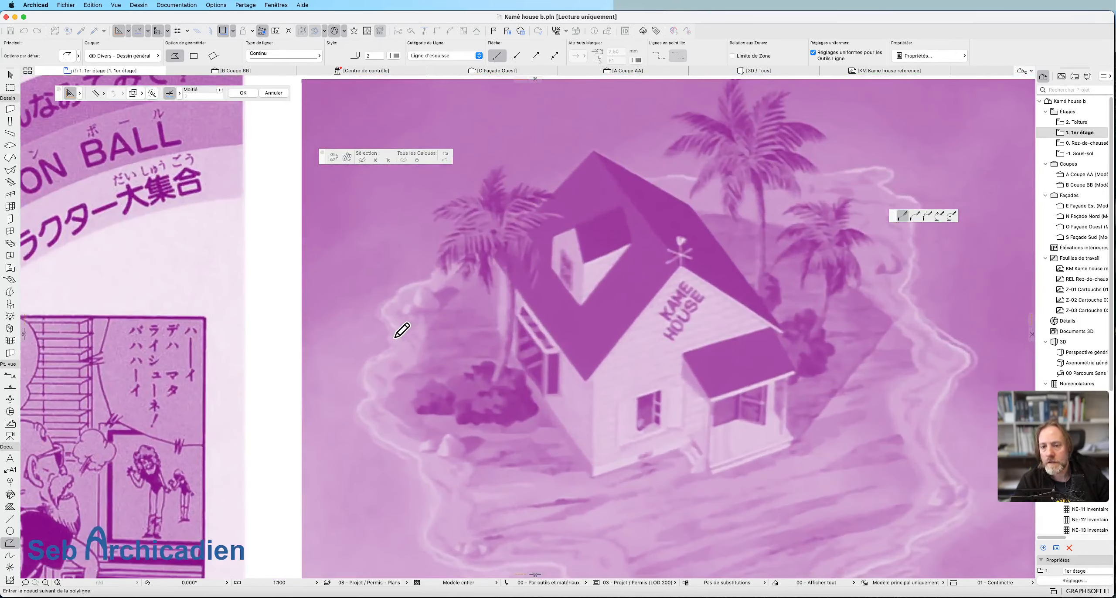
Trace the rest of the shoreline along the far side of the house and close the polyline at its starting point behind the palm.
{"action": "left_click", "coordinate": [373, 392]}
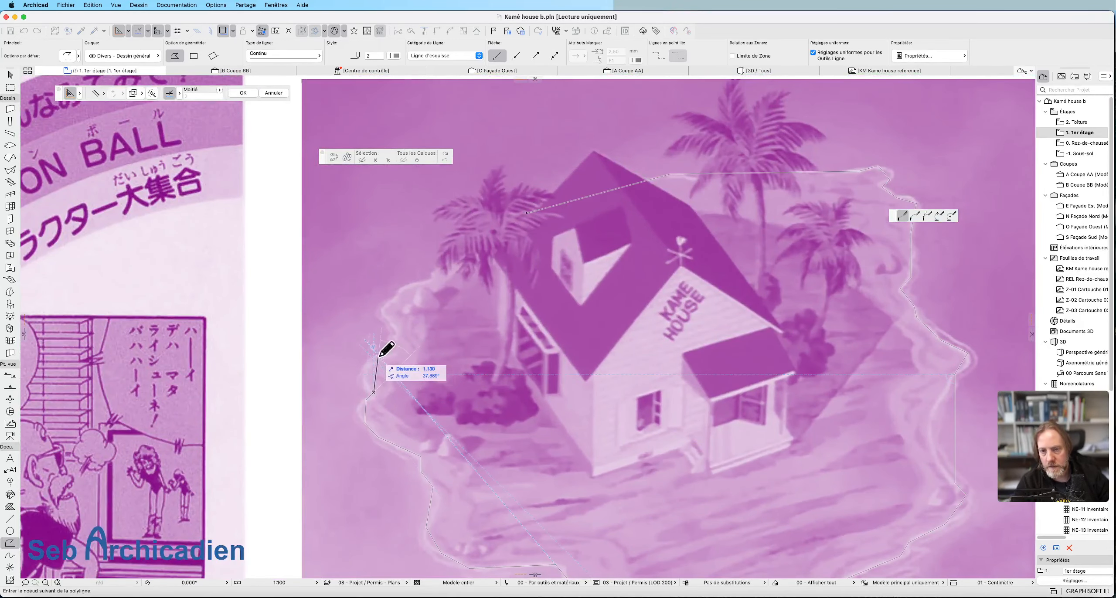
{"action": "left_click", "coordinate": [378, 355]}
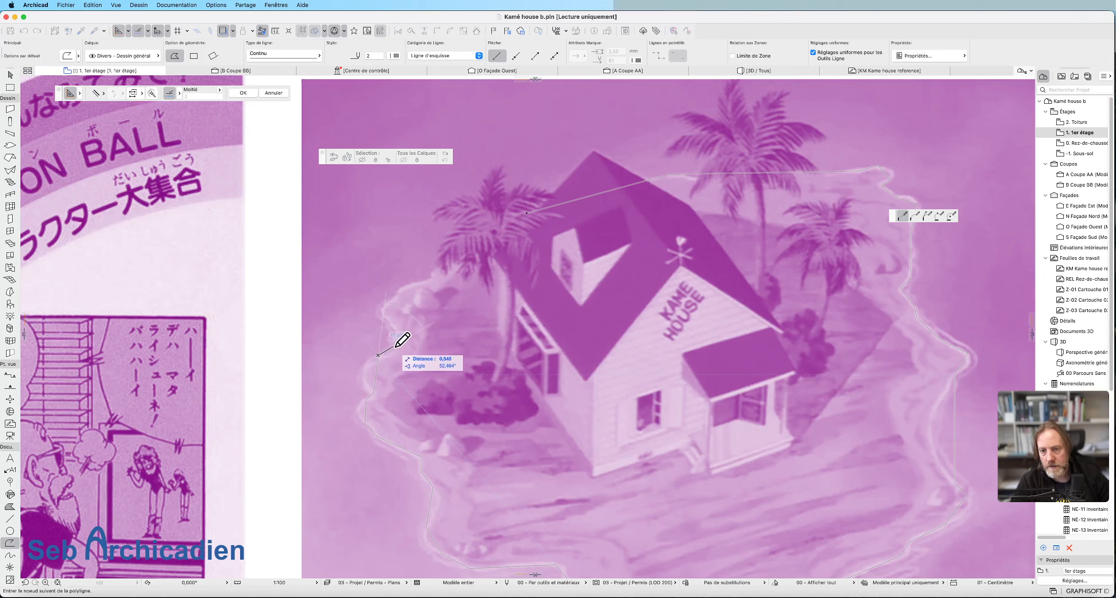
{"action": "left_click", "coordinate": [394, 348]}
{"action": "left_click", "coordinate": [394, 328]}
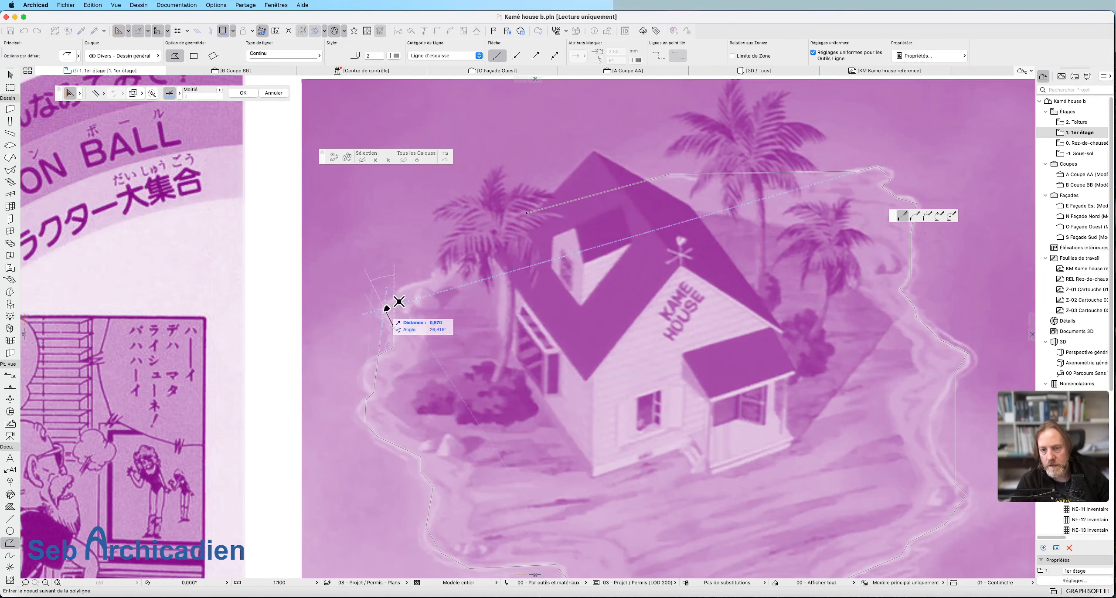
{"action": "left_click", "coordinate": [391, 300]}
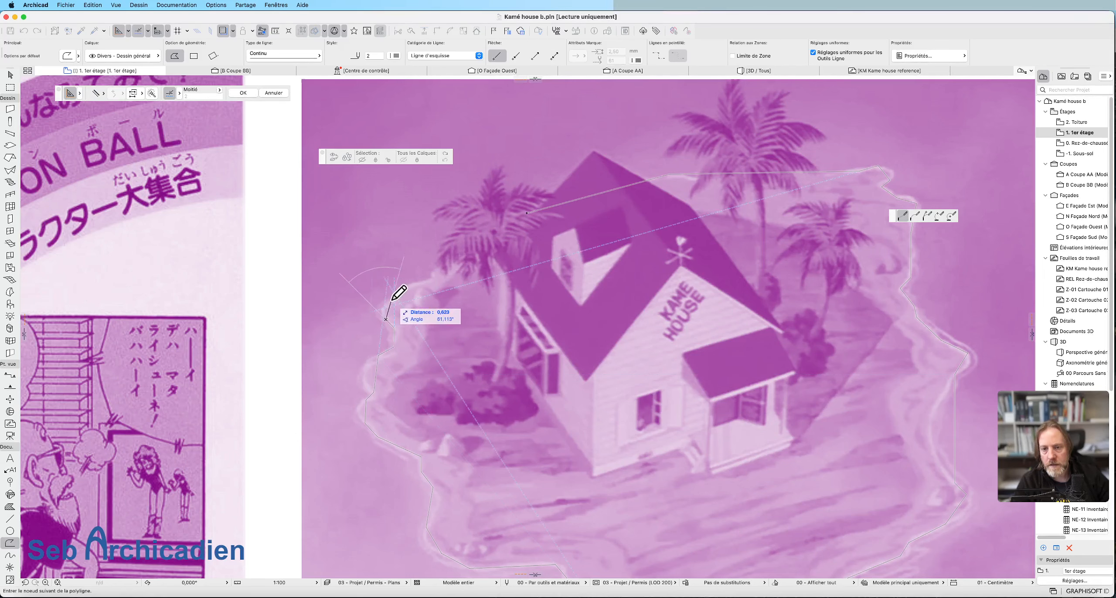
{"action": "left_click", "coordinate": [410, 284]}
{"action": "left_click", "coordinate": [526, 213]}
Select the closed island outline and bend its long straight edge between the two porch-side bulges inward into an arc.
{"action": "scroll", "coordinate": [775, 197], "scroll_direction": "down", "scroll_amount": 5}
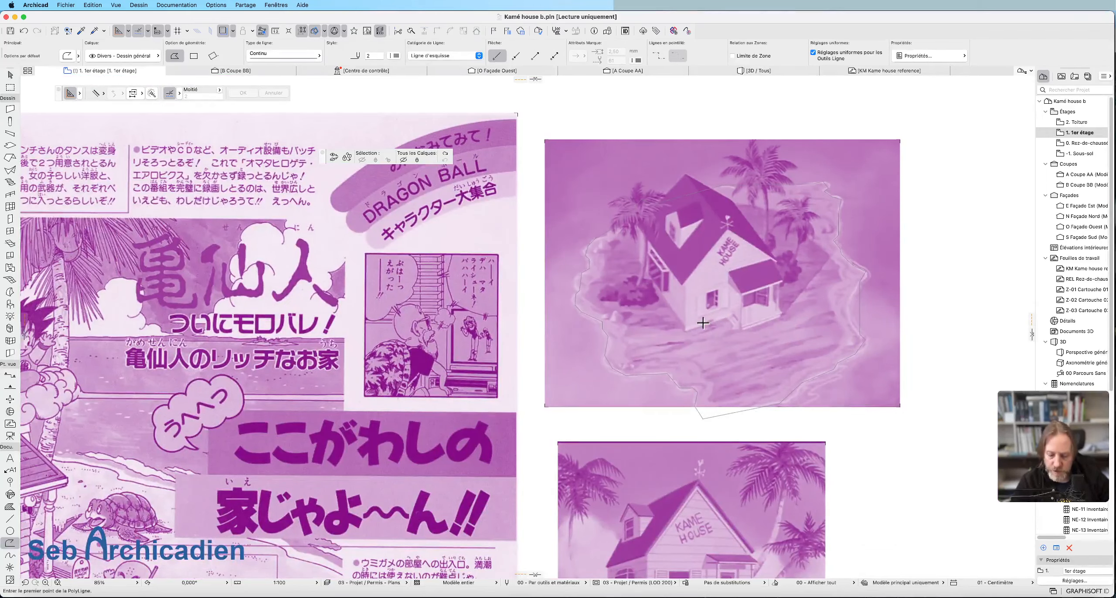
{"action": "key", "text": "Escape"}
{"action": "left_click", "coordinate": [707, 417]}
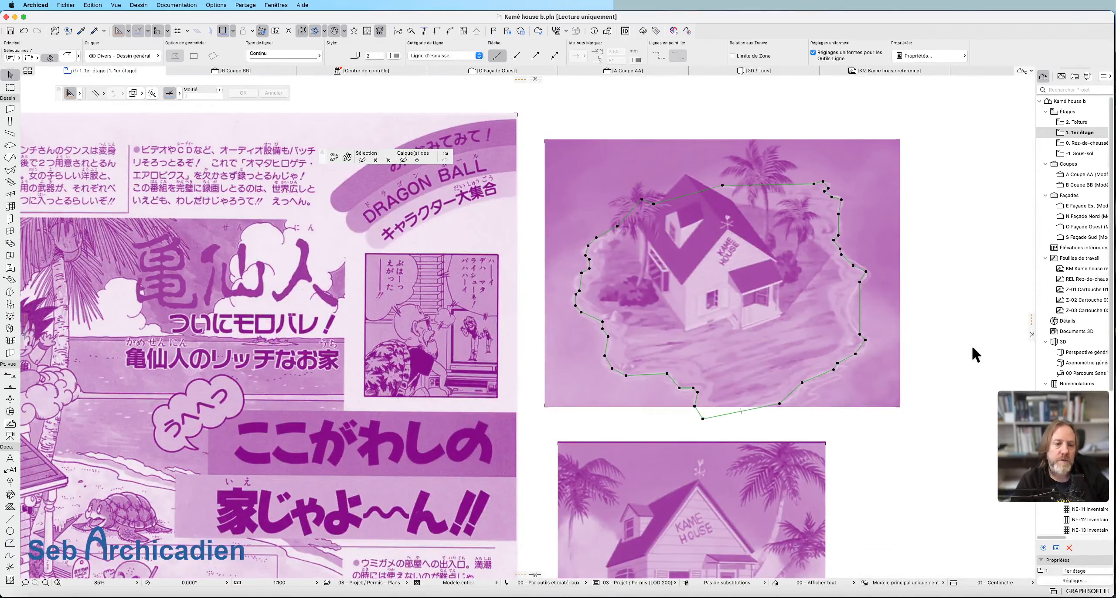
{"action": "scroll", "coordinate": [885, 332], "scroll_direction": "up", "scroll_amount": 3}
{"action": "left_click", "coordinate": [840, 300]}
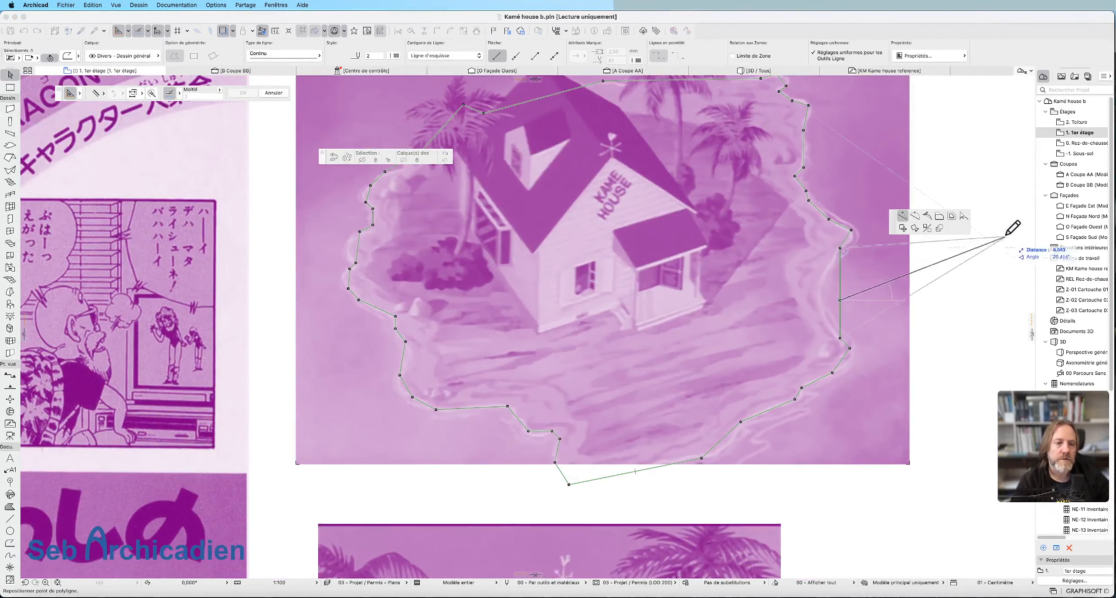
{"action": "left_click", "coordinate": [915, 217]}
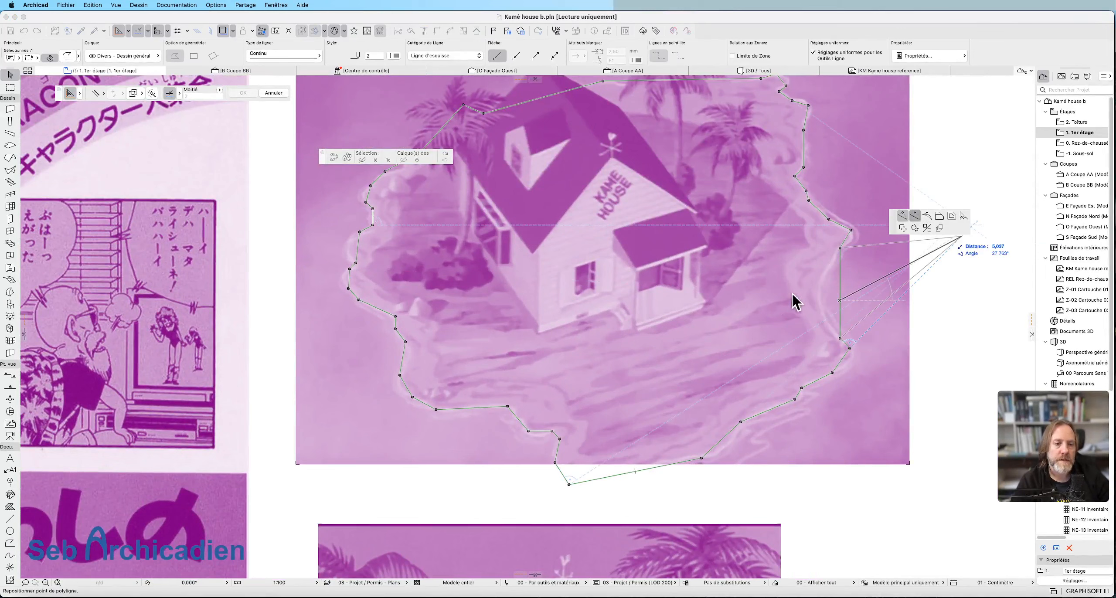
{"action": "left_click", "coordinate": [822, 292]}
Fillet the outline's sharp tip at the rear end of that arc, on the porch-side bulge.
{"action": "left_click", "coordinate": [851, 230]}
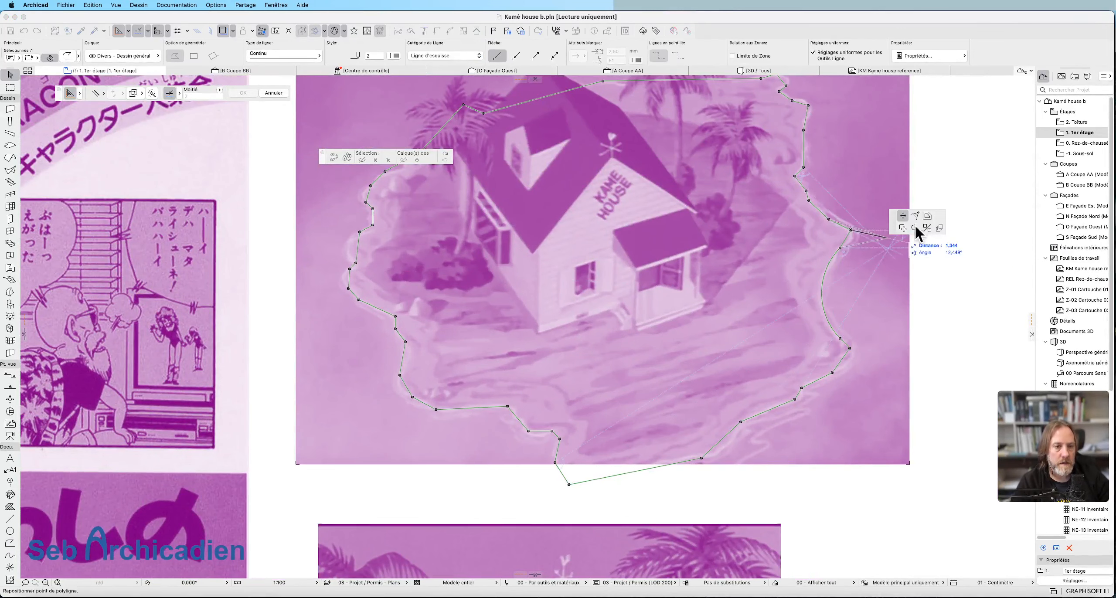
{"action": "left_click", "coordinate": [915, 216]}
{"action": "left_click", "coordinate": [830, 270]}
{"action": "left_click", "coordinate": [851, 230]}
{"action": "left_click", "coordinate": [915, 217]}
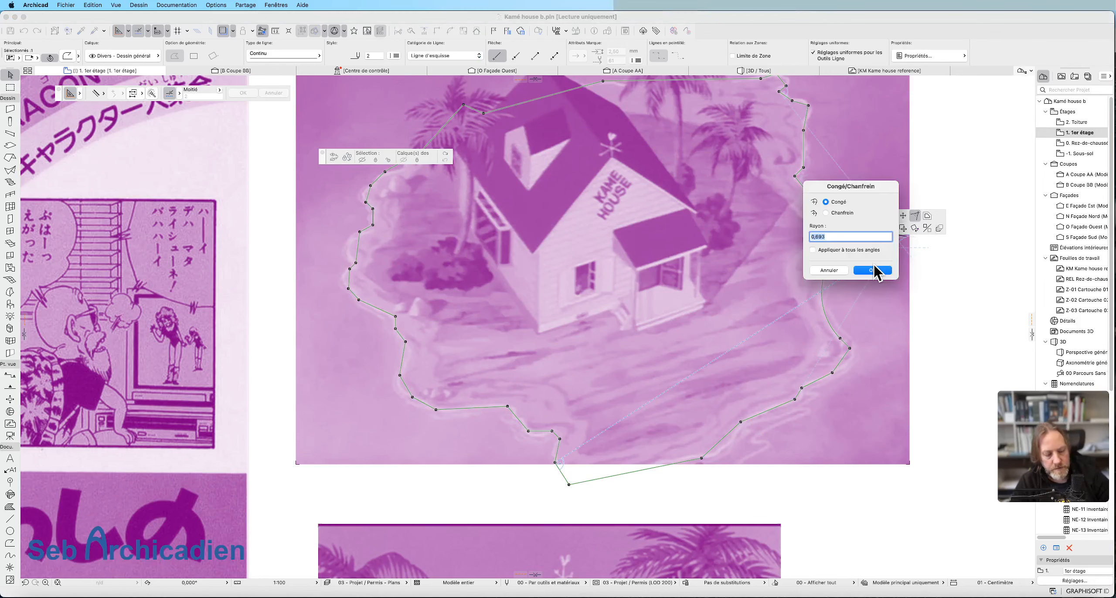
{"action": "left_click", "coordinate": [874, 271]}
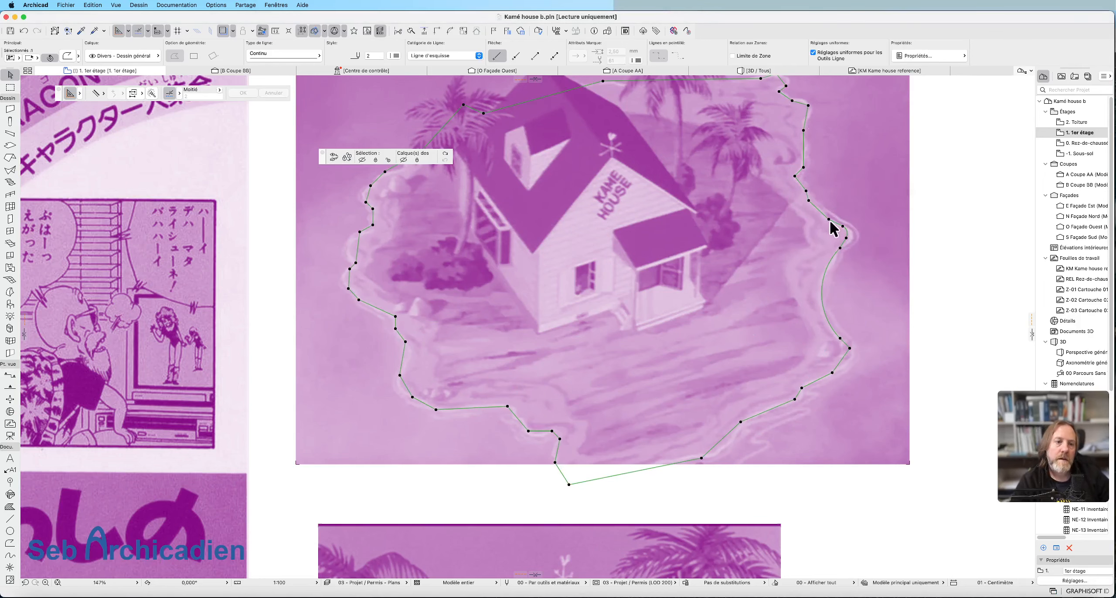
Fillet two outline corners on the porch-side rear shoreline: 0,15 at the inward bend and 0,5 at the outward corner nearer the rear.
{"action": "scroll", "coordinate": [809, 199], "scroll_direction": "up", "scroll_amount": 5}
{"action": "scroll", "coordinate": [798, 307], "scroll_direction": "down", "scroll_amount": 5}
{"action": "scroll", "coordinate": [767, 326], "scroll_direction": "up", "scroll_amount": 5}
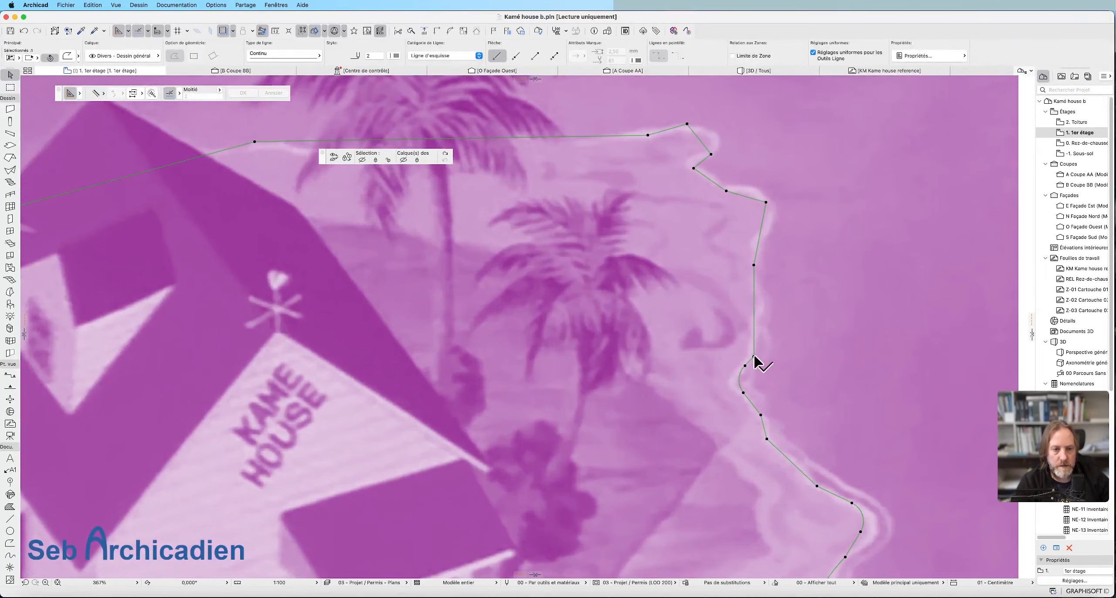
{"action": "left_click", "coordinate": [754, 356]}
{"action": "left_click", "coordinate": [915, 215]}
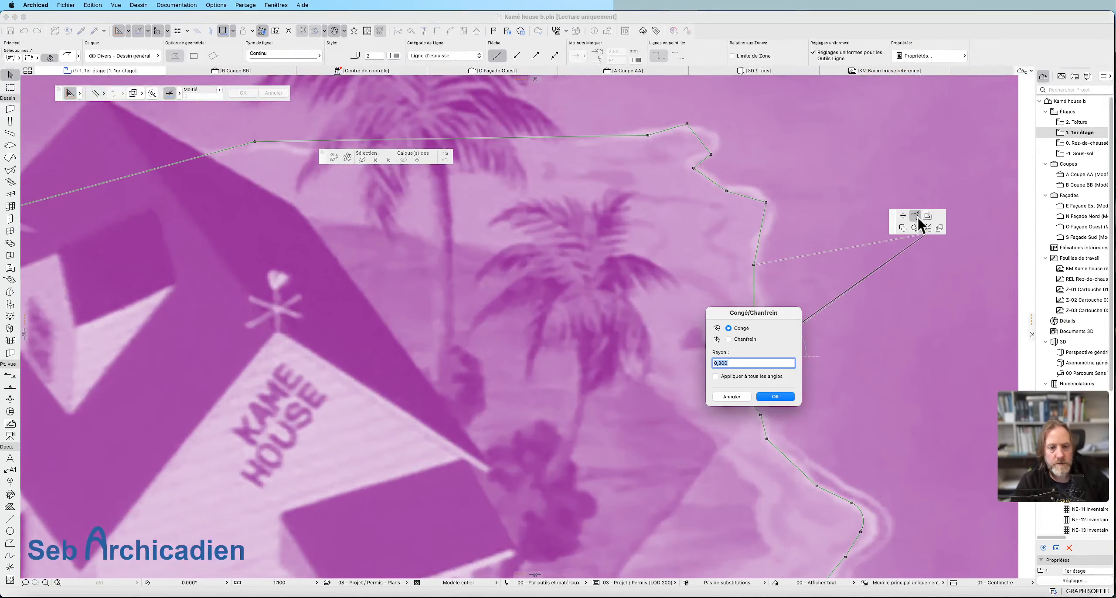
{"action": "type", "text": "0,15"}
{"action": "key", "text": "Return"}
{"action": "left_click", "coordinate": [766, 202]}
{"action": "left_click", "coordinate": [915, 215]}
{"action": "type", "text": "0,5"}
{"action": "key", "text": "Return"}
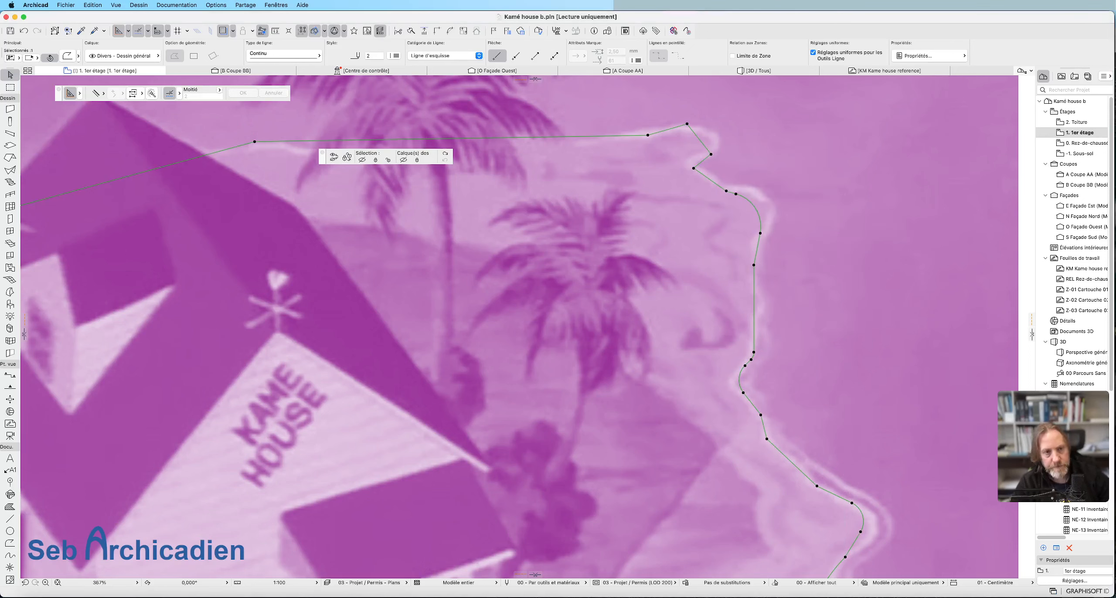
Move both end nodes of the new outward corner arc so that it follows the shoreline in the image.
{"action": "left_click", "coordinate": [736, 194]}
{"action": "left_click", "coordinate": [748, 190]}
{"action": "left_click", "coordinate": [760, 235]}
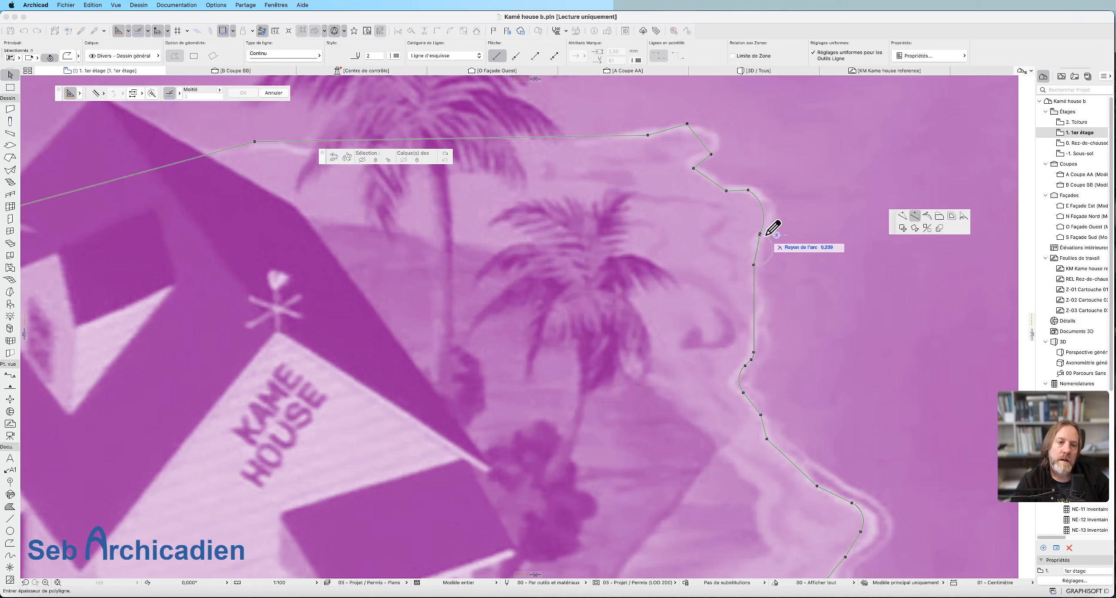
{"action": "key", "text": "Escape"}
{"action": "left_click", "coordinate": [760, 234]}
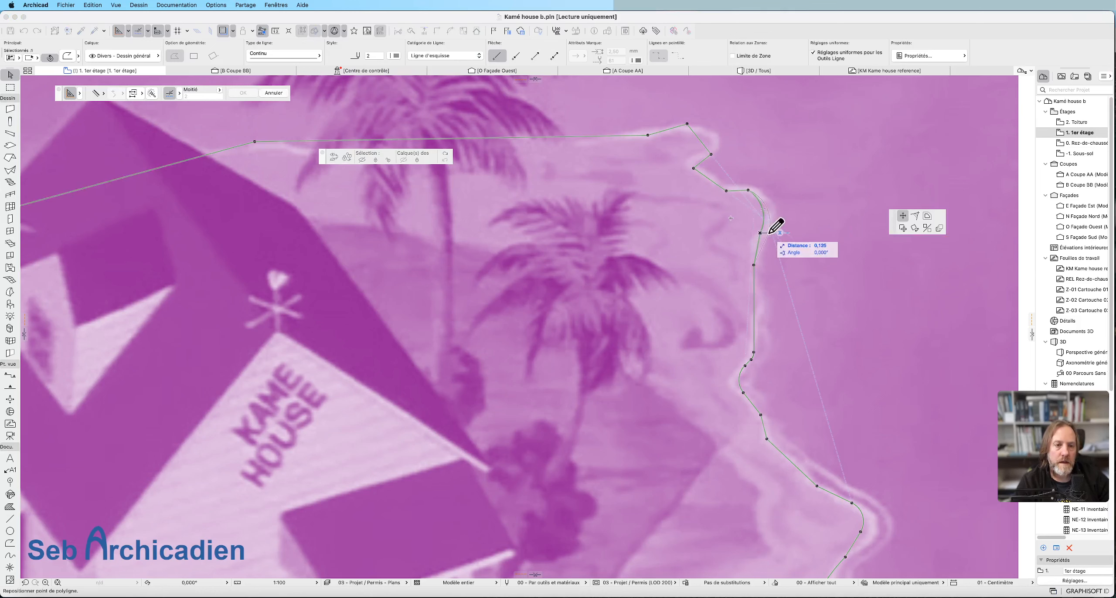
{"action": "left_click", "coordinate": [768, 225]}
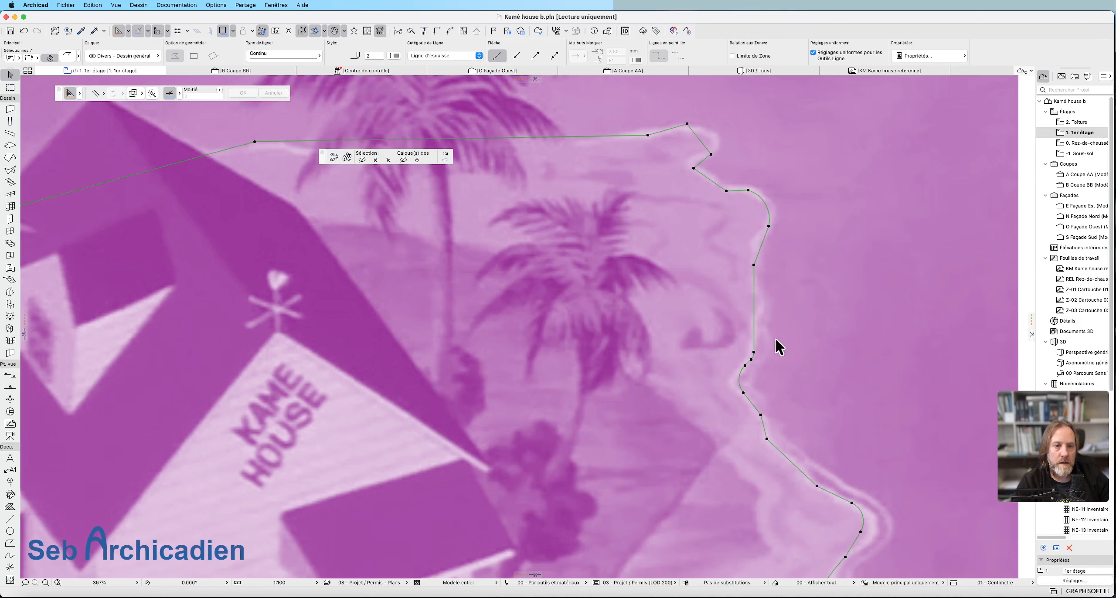
Fillet the shallow corner just in front of that arc with a 0,5 radius.
{"action": "left_click", "coordinate": [754, 265]}
{"action": "left_click", "coordinate": [915, 218]}
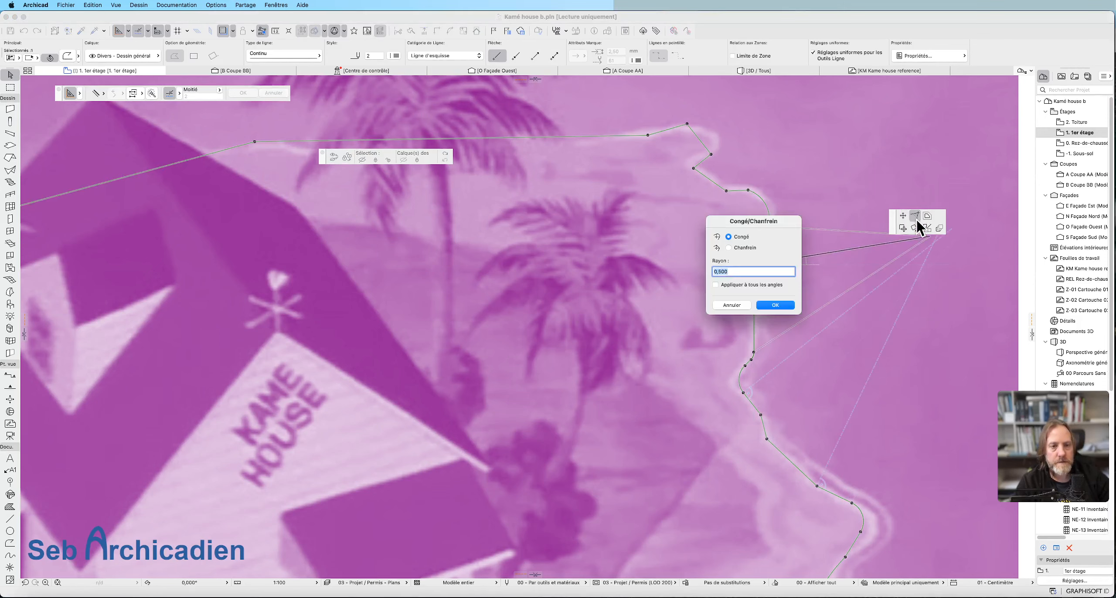
{"action": "key", "text": "Return"}
Curve the edge at the outline's rear tip outward and fillet the neighbouring shallow corner on the rear shoreline.
{"action": "scroll", "coordinate": [706, 139], "scroll_direction": "up", "scroll_amount": 3}
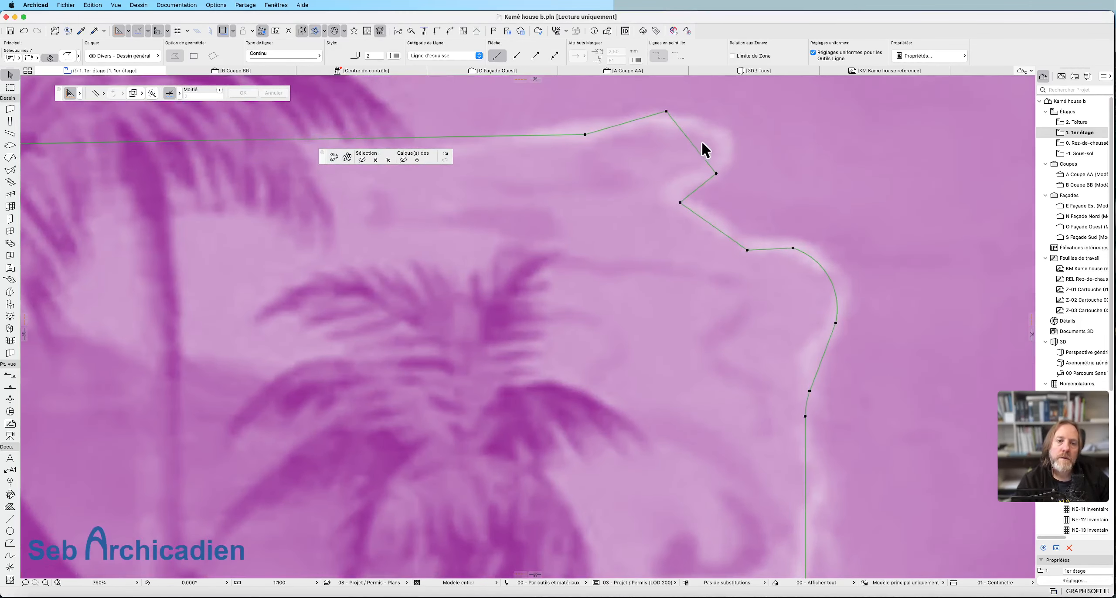
{"action": "left_click", "coordinate": [692, 144]}
{"action": "left_click", "coordinate": [718, 143]}
{"action": "left_click", "coordinate": [585, 134]}
{"action": "left_click", "coordinate": [916, 217]}
{"action": "key", "text": "Return"}
Reposition the two end nodes of the rear tip's arc to match the shoreline.
{"action": "left_click", "coordinate": [666, 111]}
{"action": "left_click", "coordinate": [649, 116]}
{"action": "left_click", "coordinate": [688, 195]}
{"action": "left_click", "coordinate": [721, 170]}
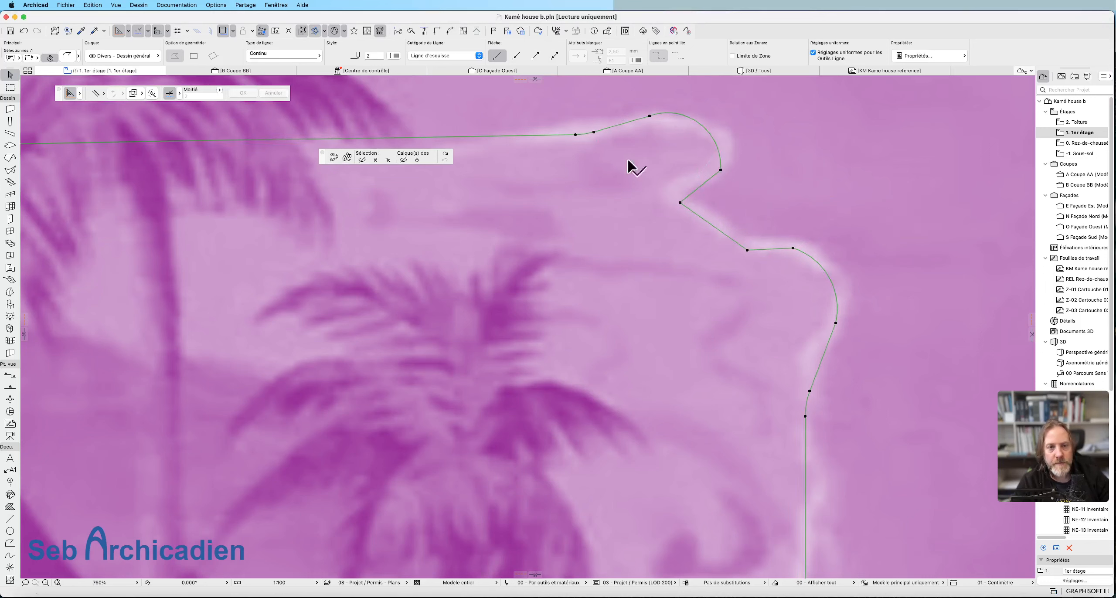
Fillet the inward notch between the rear tip and the next outward corner arc.
{"action": "left_click", "coordinate": [680, 202]}
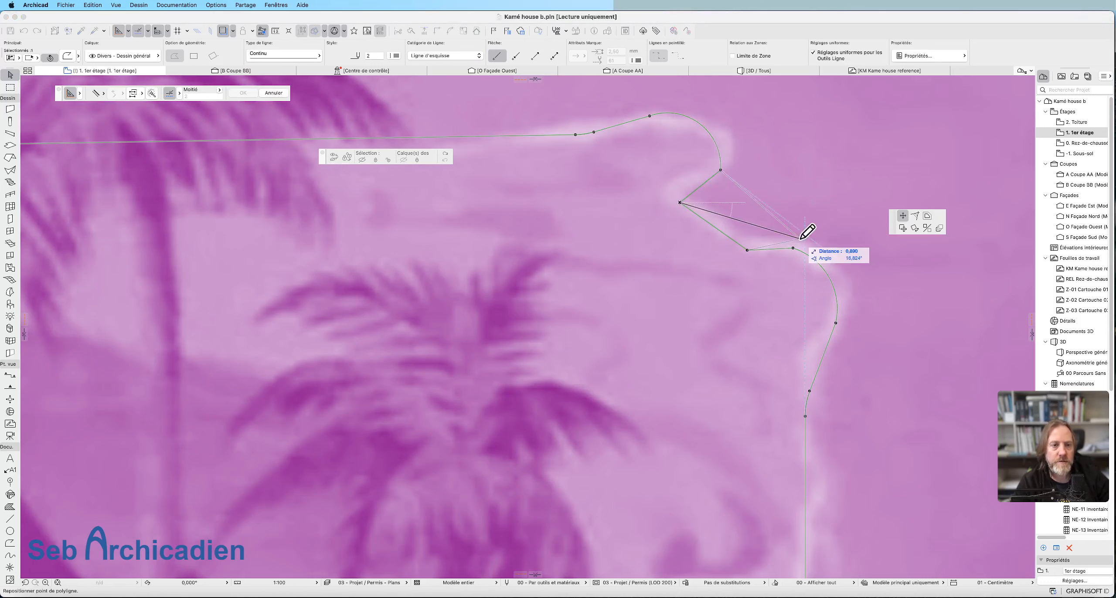
{"action": "left_click", "coordinate": [914, 216]}
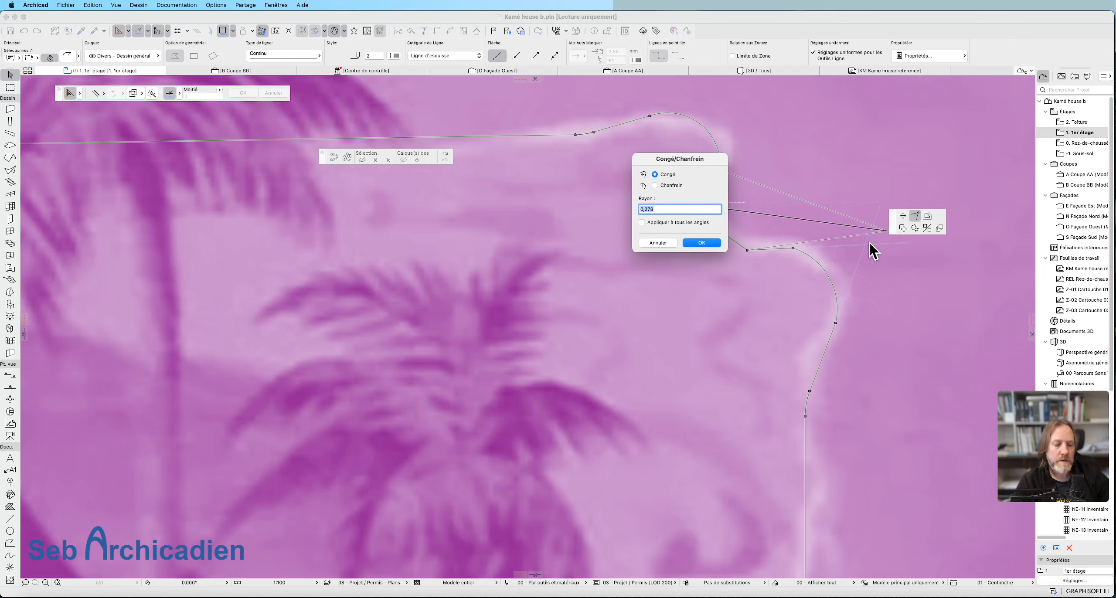
{"action": "key", "text": "Return"}
Curve the outline edge along the front beach outward, just before it leaves the image's lower edge on the porch side.
{"action": "scroll", "coordinate": [938, 272], "scroll_direction": "down", "scroll_amount": 10}
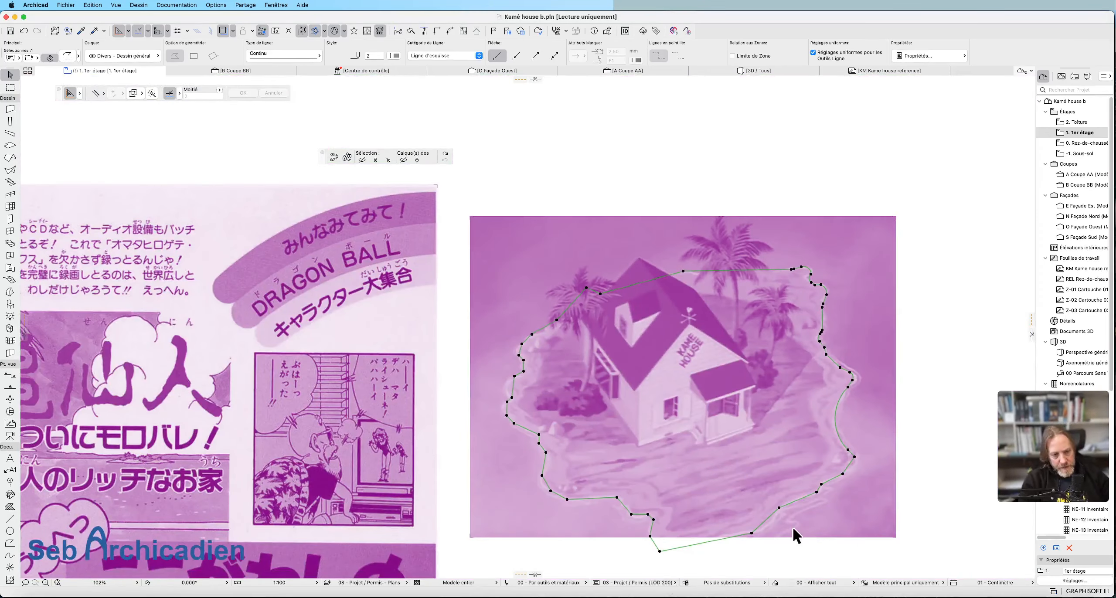
{"action": "scroll", "coordinate": [792, 526], "scroll_direction": "up", "scroll_amount": 5}
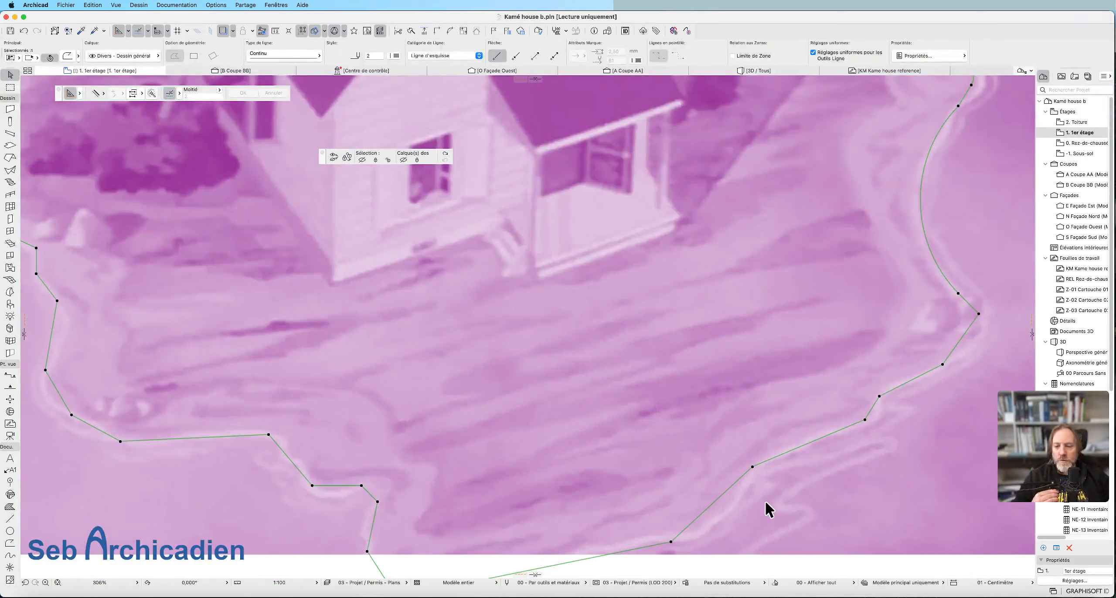
{"action": "left_click", "coordinate": [725, 492]}
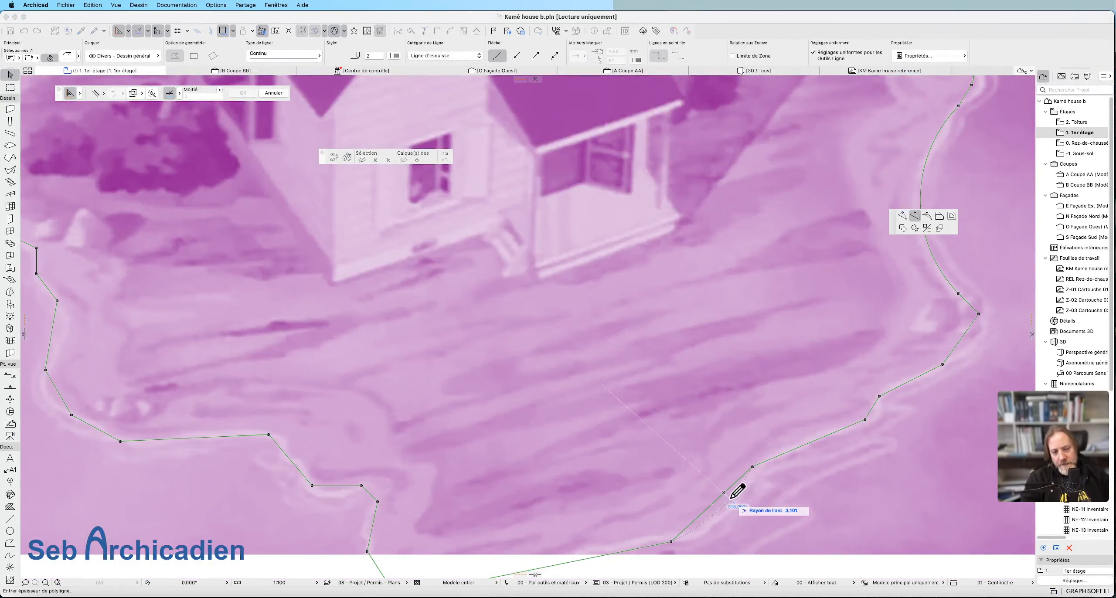
{"action": "left_click", "coordinate": [735, 501]}
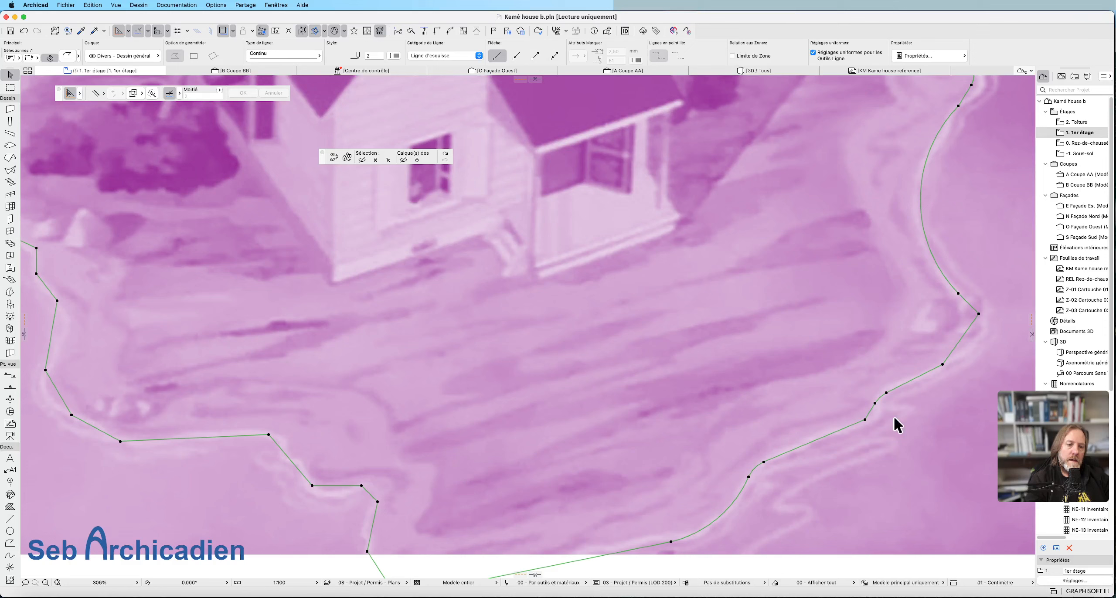
Round the small step in the porch-side beach outline with a 0,5 radius, and fillet the outward tip at the island's front corner.
{"action": "left_click", "coordinate": [865, 419]}
{"action": "left_click", "coordinate": [913, 216]}
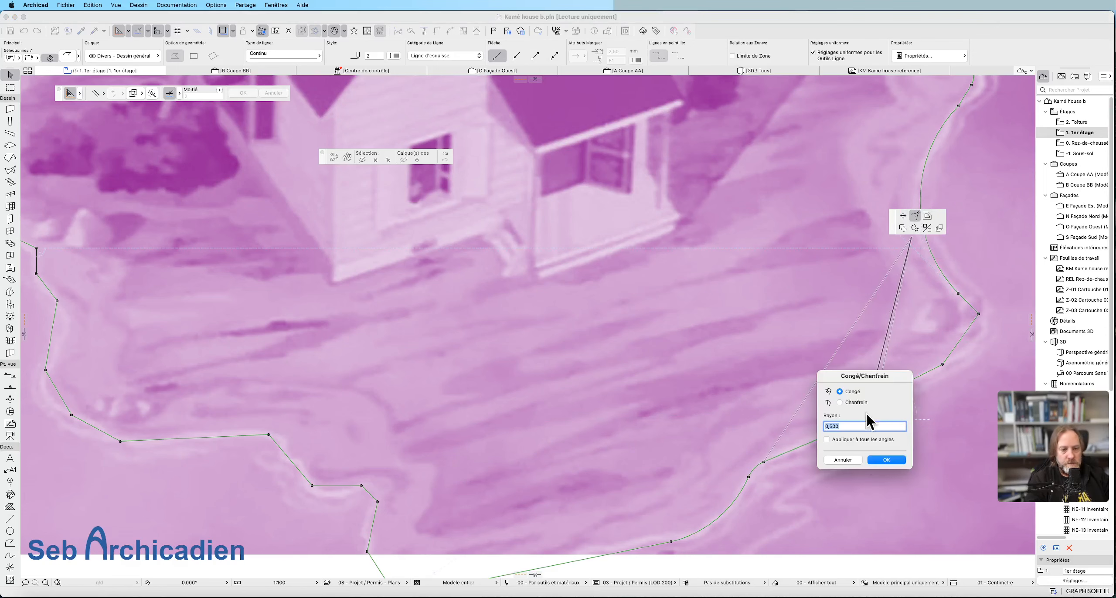
{"action": "left_click", "coordinate": [892, 461]}
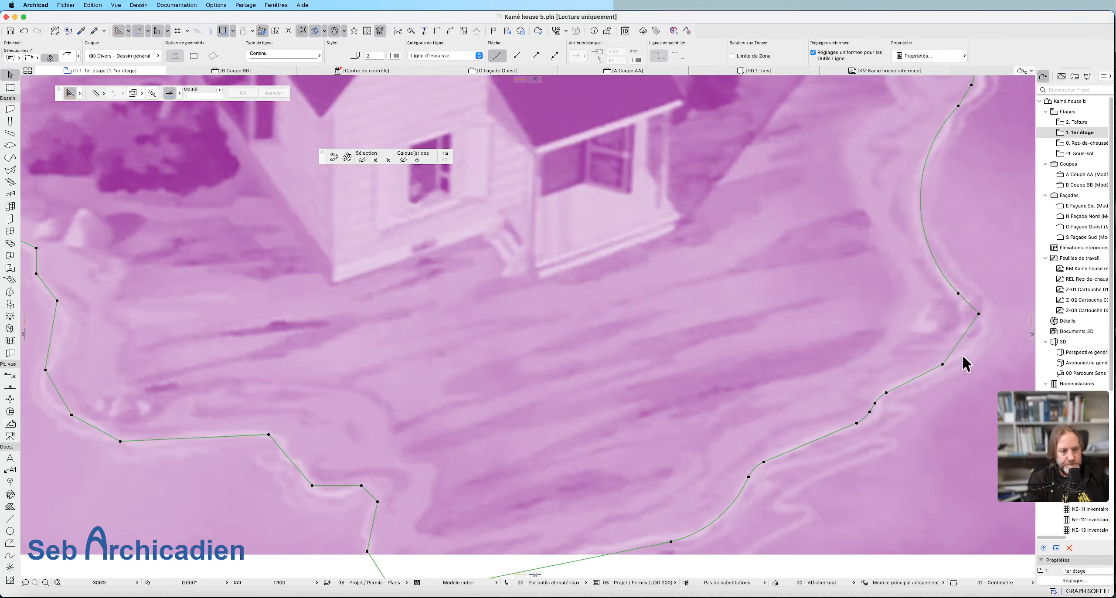
{"action": "left_click", "coordinate": [979, 313]}
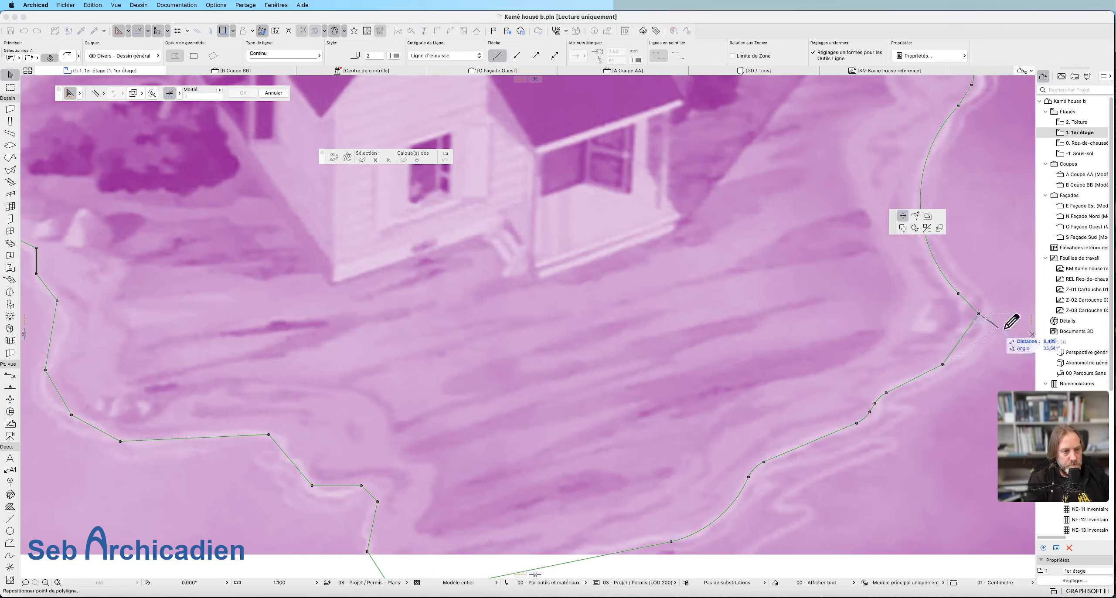
{"action": "left_click", "coordinate": [914, 216]}
{"action": "key", "text": "Return"}
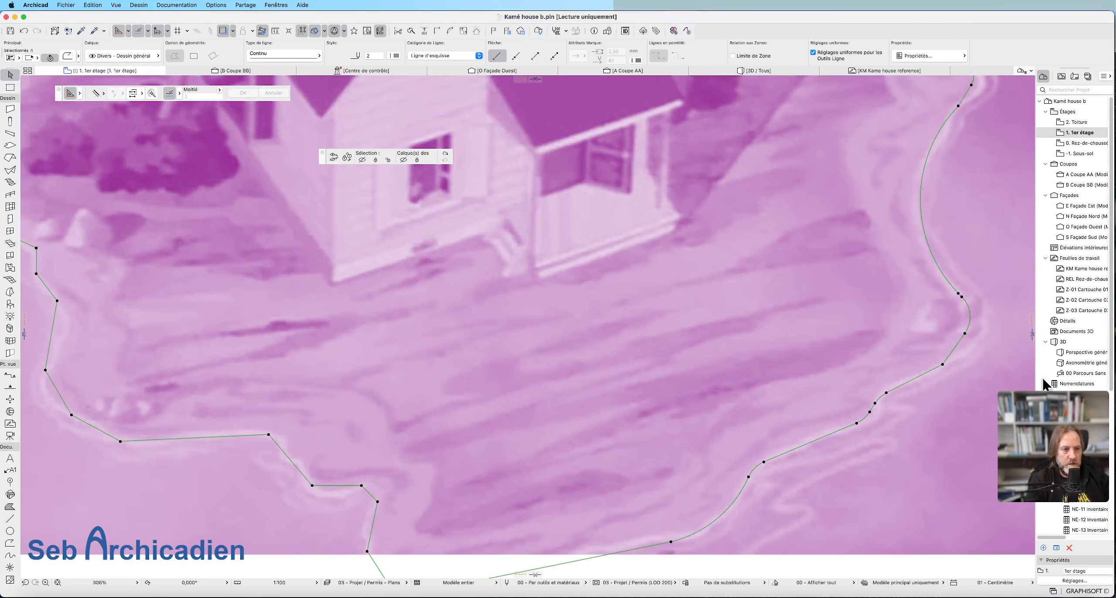
Fillet the outline's corners around its lowest point beyond the image's lower edge and where it rejoins the far-side beach.
{"action": "scroll", "coordinate": [960, 371], "scroll_direction": "down", "scroll_amount": 5}
{"action": "scroll", "coordinate": [931, 384], "scroll_direction": "down", "scroll_amount": 1}
{"action": "left_click", "coordinate": [735, 465]}
{"action": "left_click", "coordinate": [914, 215]}
{"action": "key", "text": "Return"}
{"action": "left_click", "coordinate": [722, 446]}
{"action": "left_click", "coordinate": [914, 215]}
{"action": "left_click", "coordinate": [727, 426]}
{"action": "left_click", "coordinate": [913, 216]}
{"action": "key", "text": "Return"}
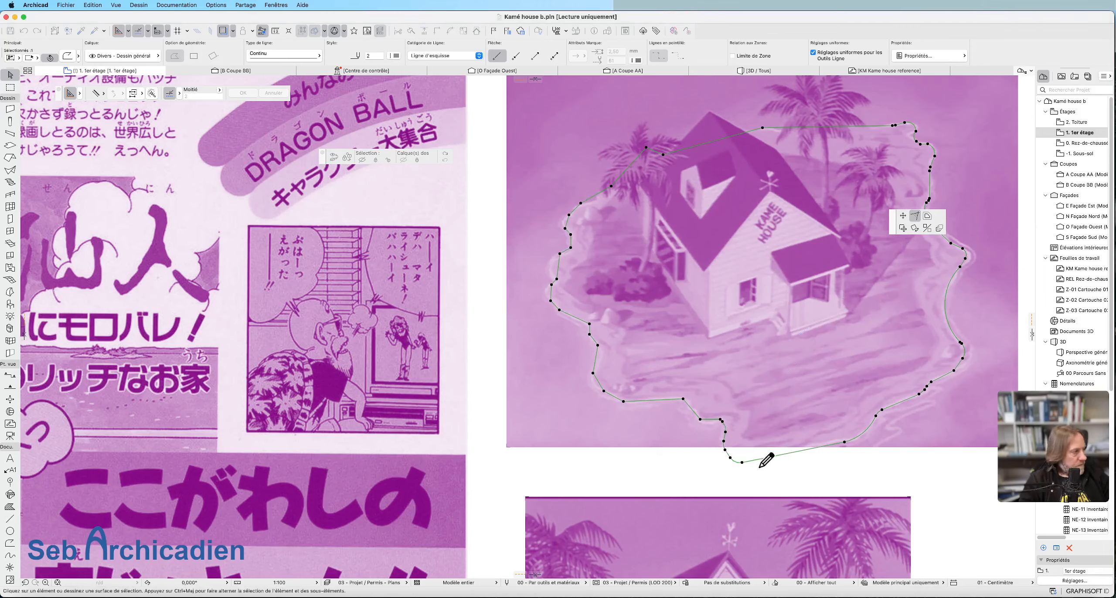
Fillet the inward-stepping corner of the outline on the far side of the beach, near the image's lower edge.
{"action": "scroll", "coordinate": [711, 439], "scroll_direction": "up", "scroll_amount": 6}
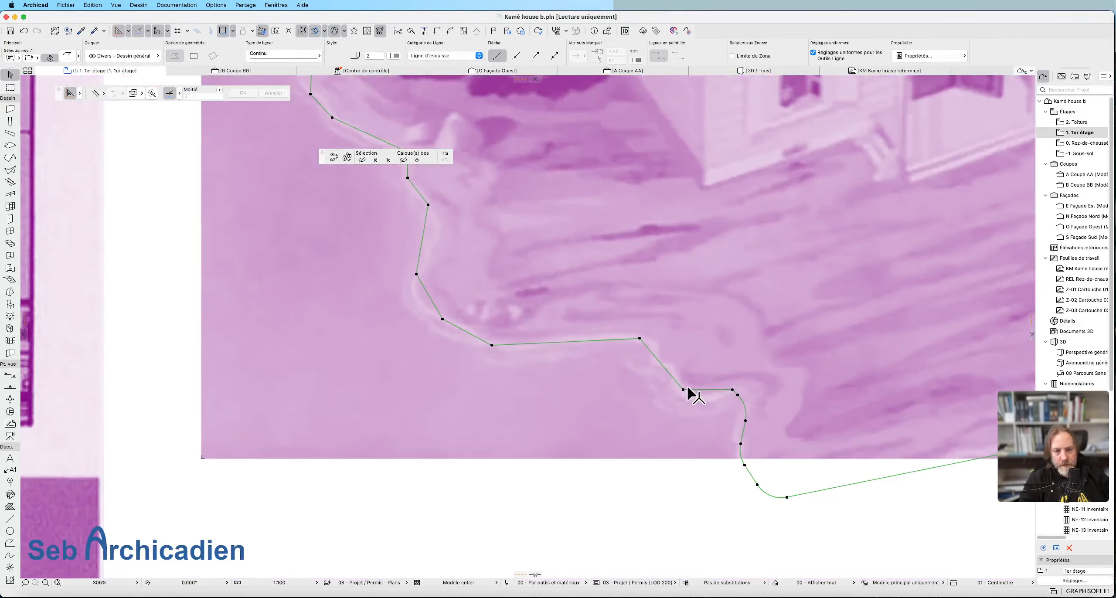
{"action": "left_click", "coordinate": [683, 389]}
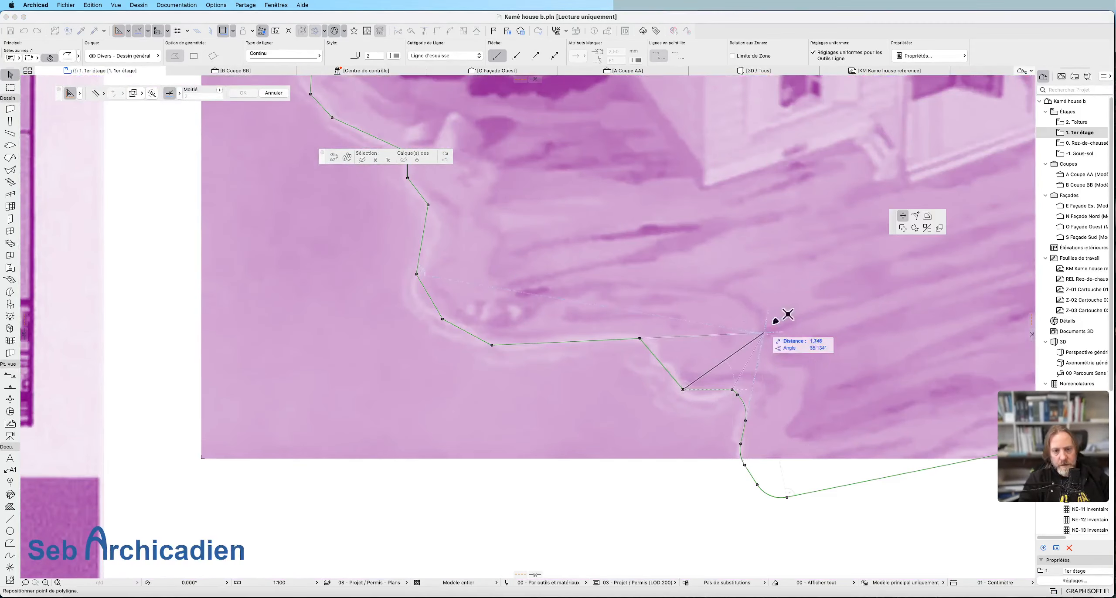
{"action": "left_click", "coordinate": [915, 217]}
{"action": "key", "text": "Return"}
Curve the outline edge at the westernmost tip outward into an arc that follows the shoreline beside the bushes.
{"action": "scroll", "coordinate": [716, 421], "scroll_direction": "down", "scroll_amount": 3}
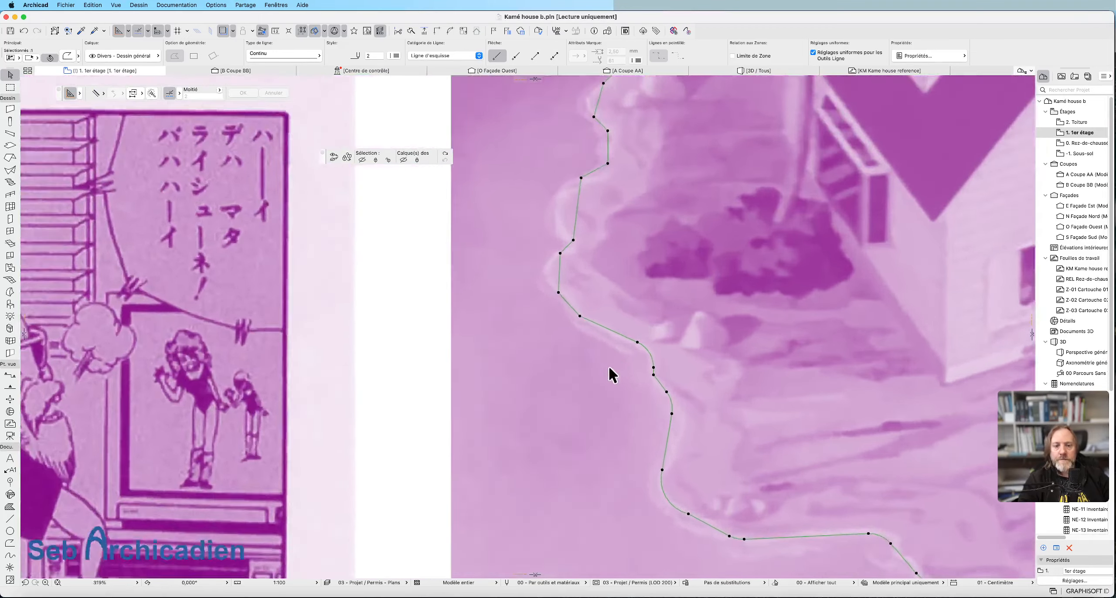
{"action": "scroll", "coordinate": [608, 365], "scroll_direction": "up", "scroll_amount": 5}
{"action": "left_click", "coordinate": [451, 216]}
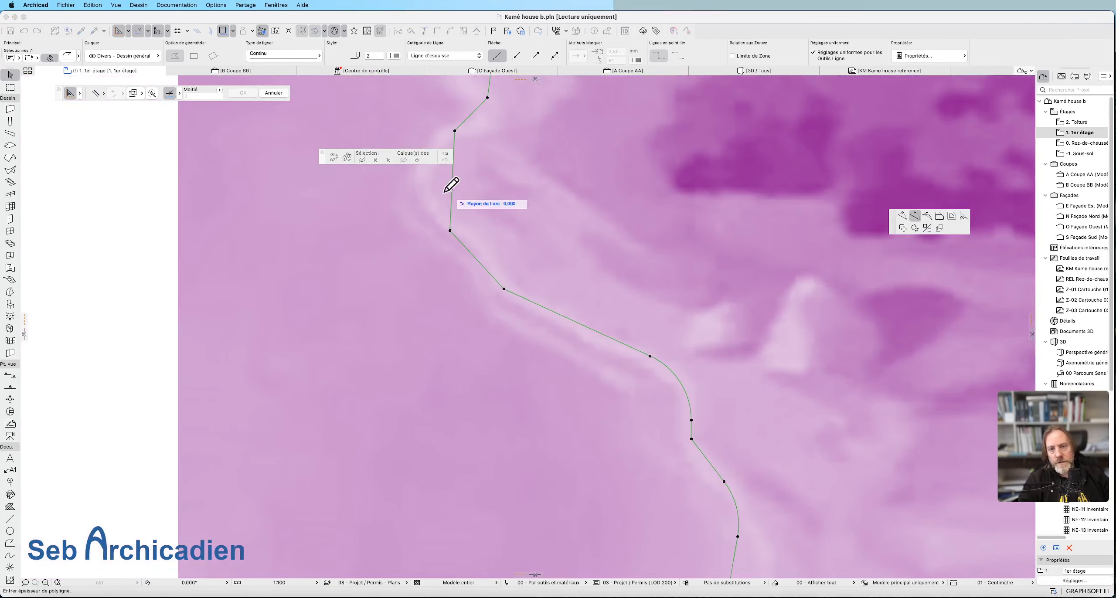
{"action": "left_click", "coordinate": [429, 183]}
{"action": "scroll", "coordinate": [613, 391], "scroll_direction": "down", "scroll_amount": 3}
{"action": "scroll", "coordinate": [509, 267], "scroll_direction": "up", "scroll_amount": 4}
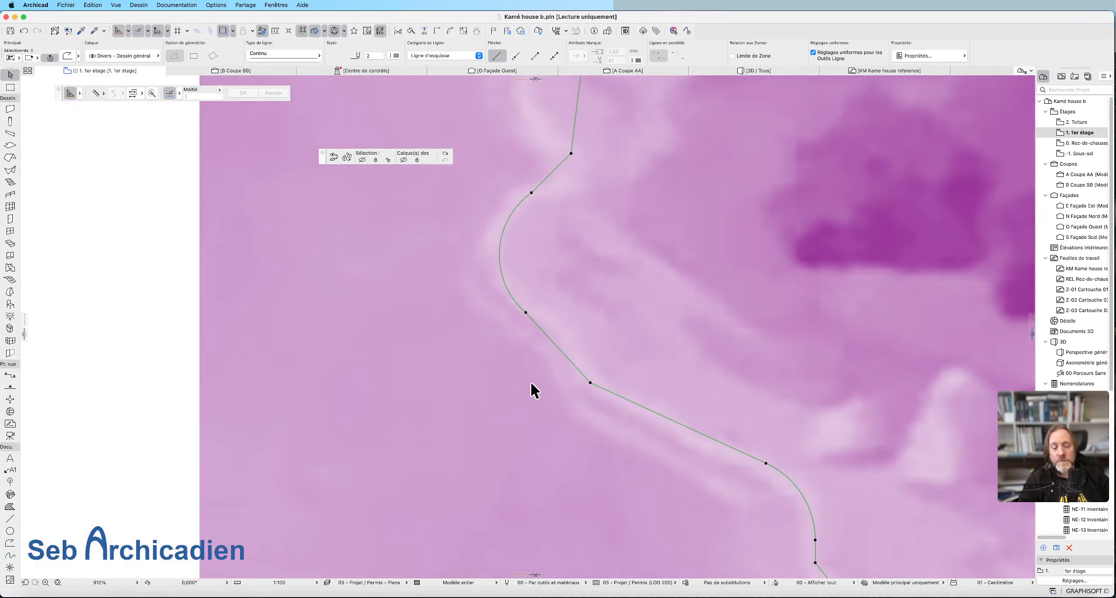
Fillet the two corners of the small inlet below the shoreline rock with a 0,5 radius.
{"action": "scroll", "coordinate": [531, 383], "scroll_direction": "down", "scroll_amount": 4}
{"action": "scroll", "coordinate": [566, 406], "scroll_direction": "up", "scroll_amount": 4}
{"action": "left_click", "coordinate": [555, 384]}
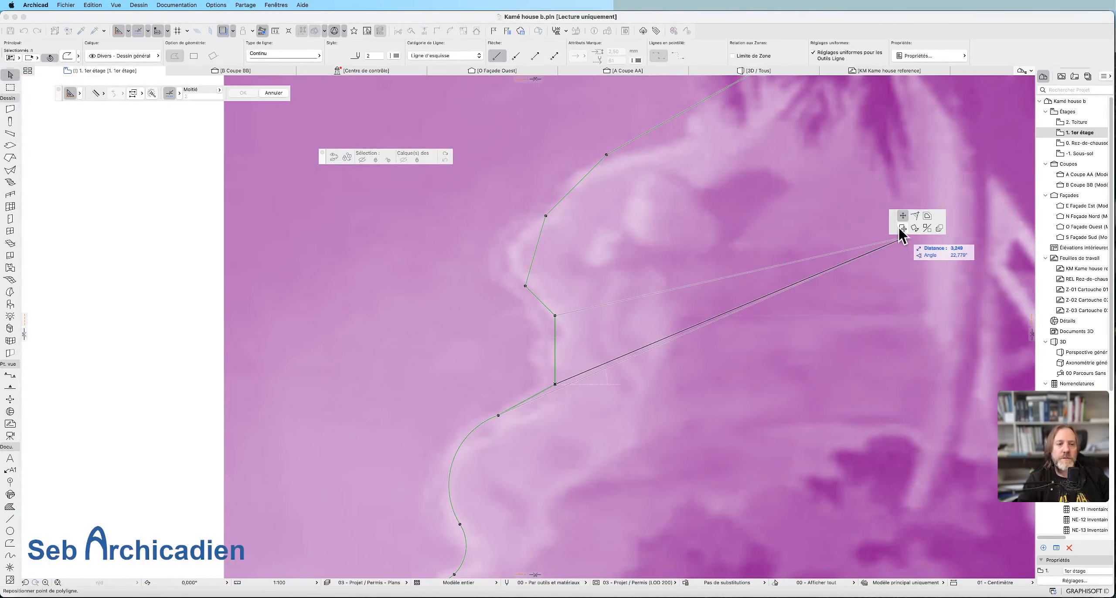
{"action": "left_click", "coordinate": [915, 217]}
{"action": "key", "text": "Return"}
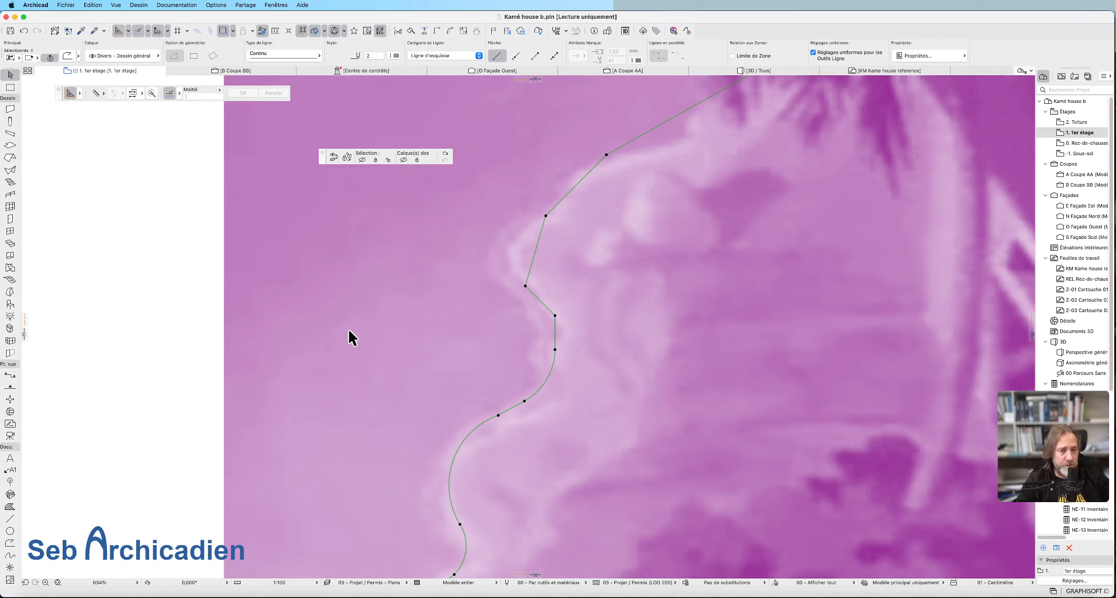
{"action": "left_click", "coordinate": [555, 315]}
{"action": "left_click", "coordinate": [915, 216]}
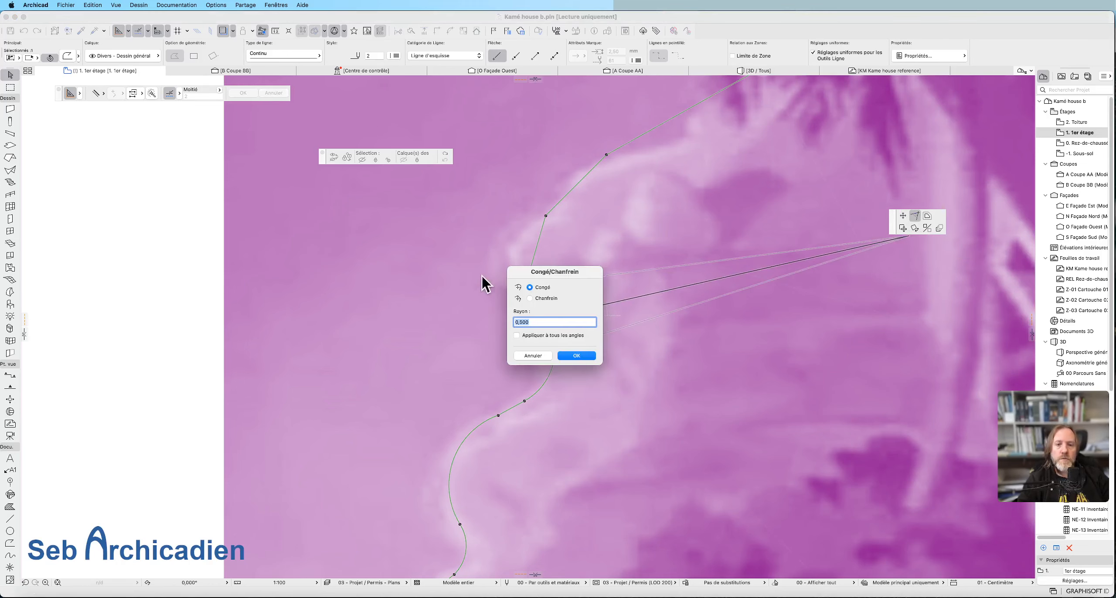
{"action": "left_click", "coordinate": [568, 358]}
{"action": "scroll", "coordinate": [722, 242], "scroll_direction": "down", "scroll_amount": 3}
{"action": "scroll", "coordinate": [724, 239], "scroll_direction": "down", "scroll_amount": 10}
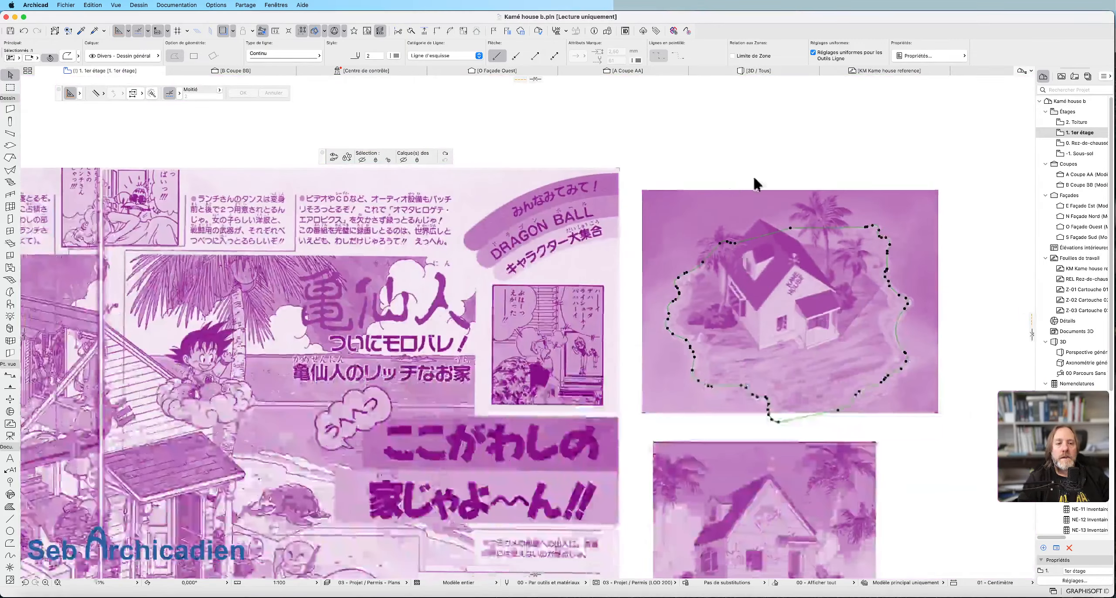
Fillet the outline's corner behind the house roof with a 0,5 radius.
{"action": "left_click", "coordinate": [790, 228]}
{"action": "left_click", "coordinate": [796, 218]}
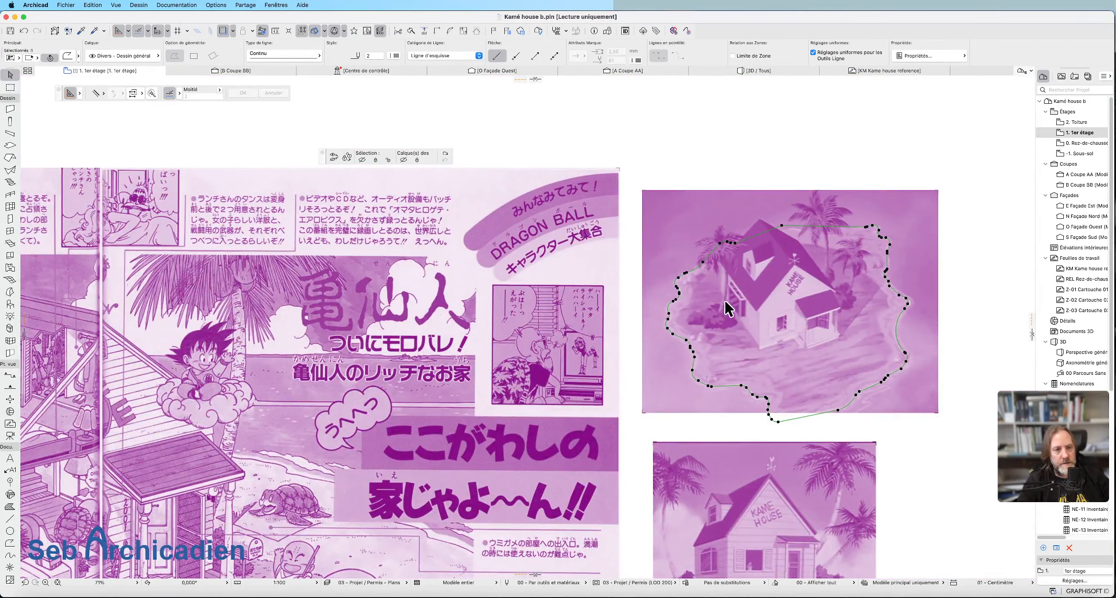
{"action": "scroll", "coordinate": [787, 235], "scroll_direction": "up", "scroll_amount": 5}
{"action": "left_click", "coordinate": [779, 218]}
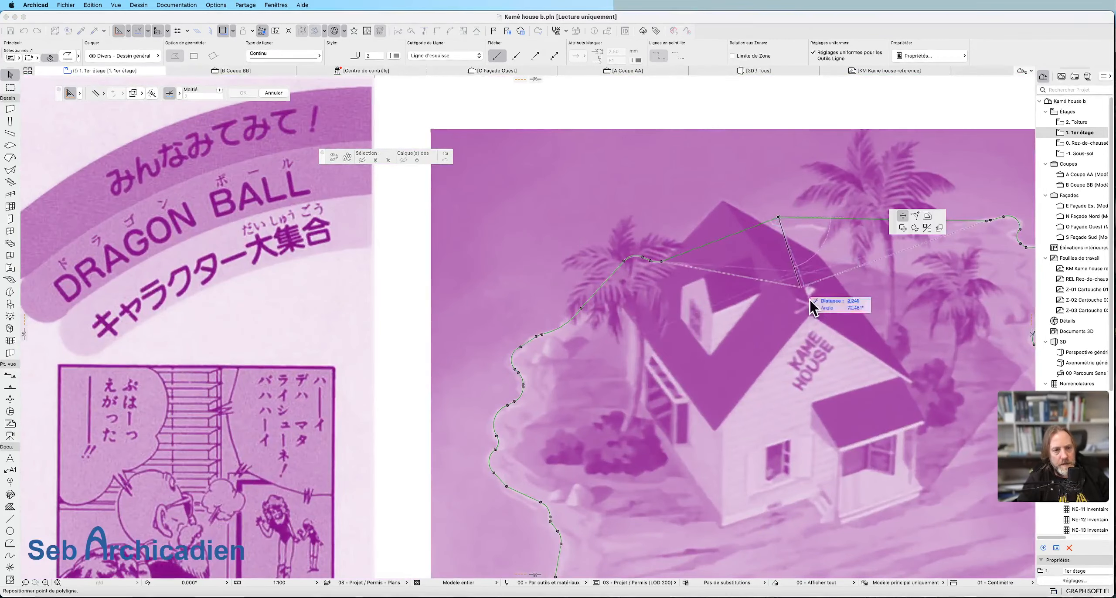
{"action": "left_click", "coordinate": [914, 215]}
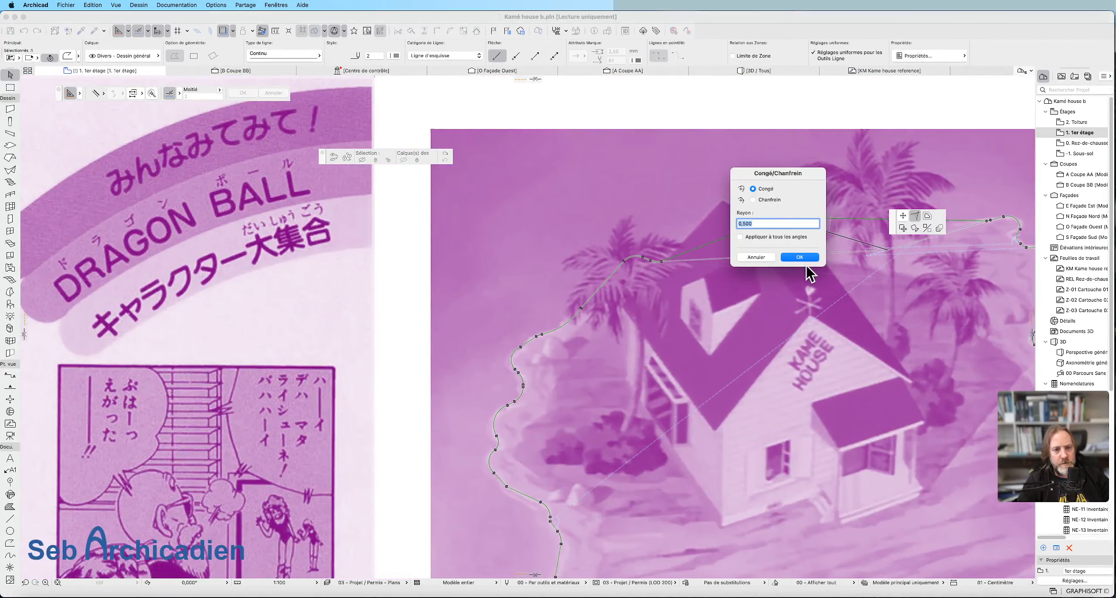
{"action": "left_click", "coordinate": [804, 257]}
{"action": "scroll", "coordinate": [781, 218], "scroll_direction": "down", "scroll_amount": 5}
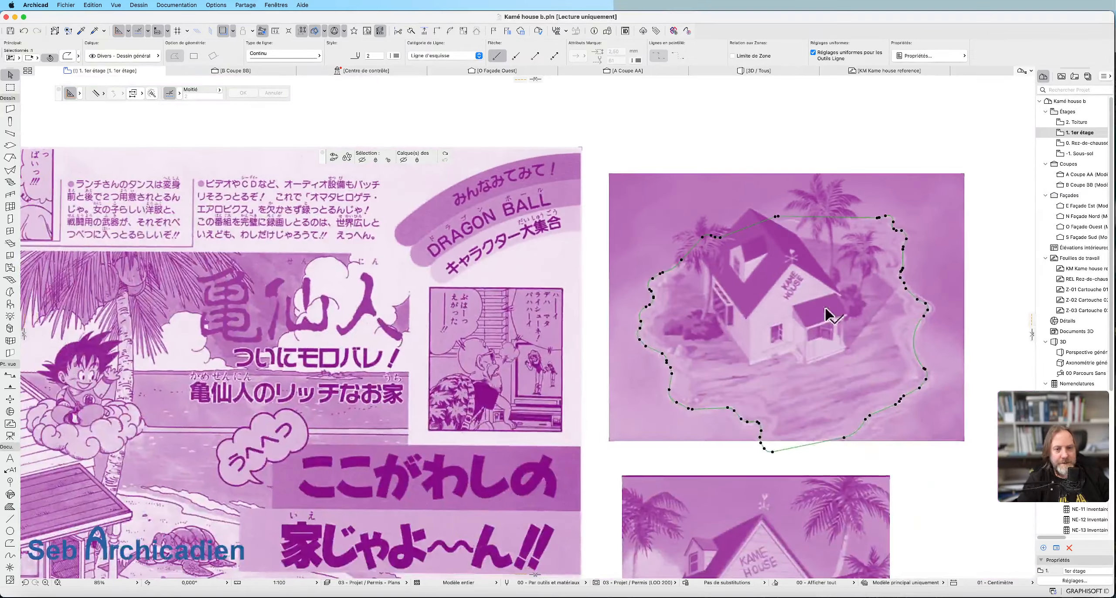
Move the finished island outline from the reference image onto the floor plan so that it surrounds the house.
{"action": "key", "text": "super+d"}
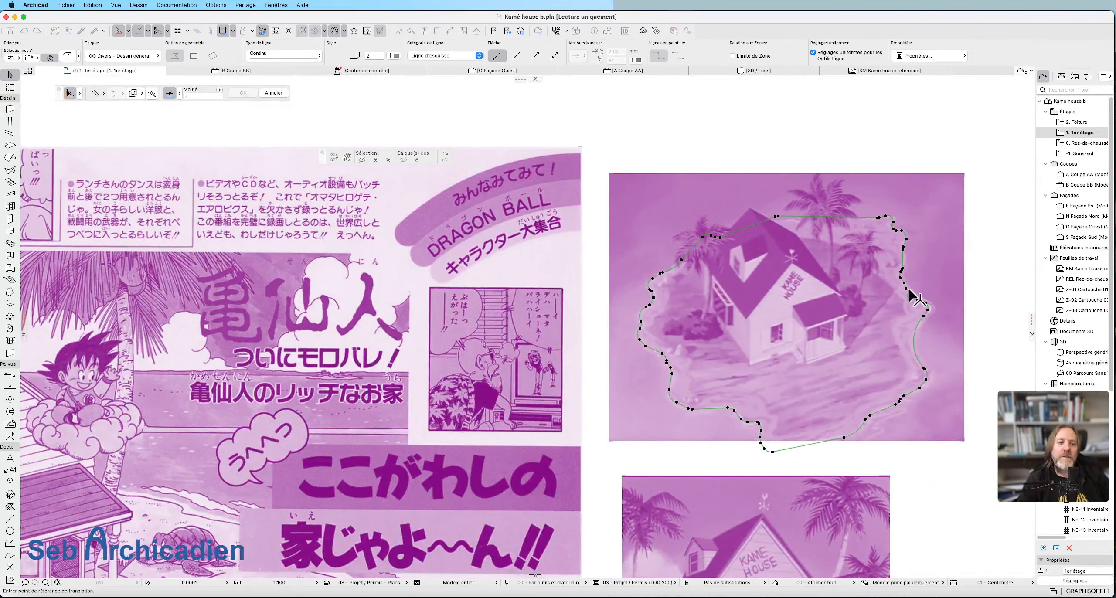
{"action": "left_click", "coordinate": [906, 289]}
{"action": "scroll", "coordinate": [931, 259], "scroll_direction": "down", "scroll_amount": 10}
{"action": "scroll", "coordinate": [925, 265], "scroll_direction": "down", "scroll_amount": 1}
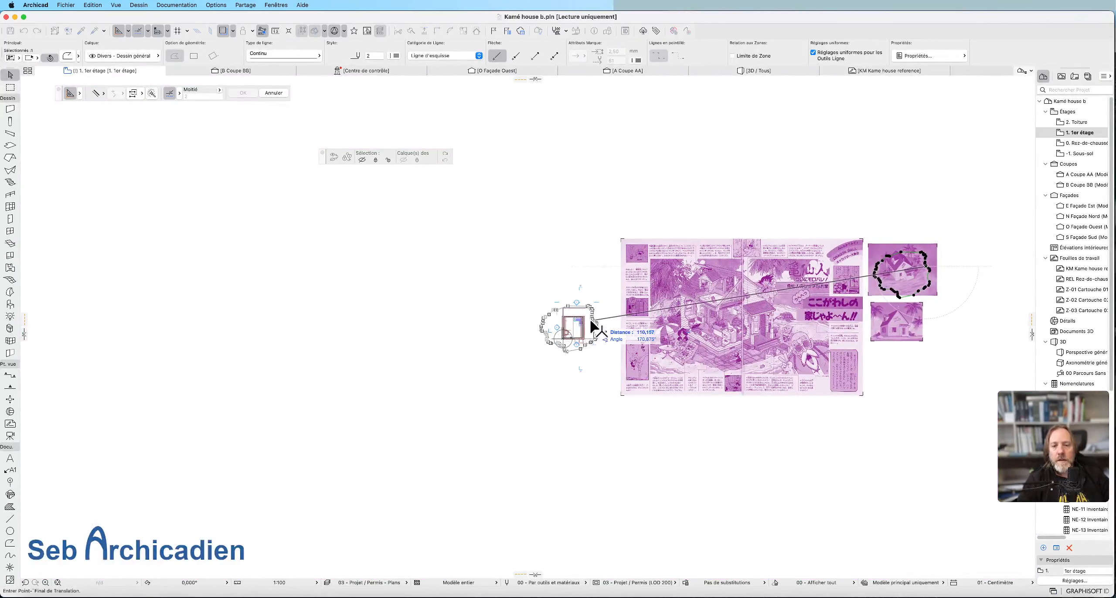
{"action": "scroll", "coordinate": [596, 323], "scroll_direction": "up", "scroll_amount": 6}
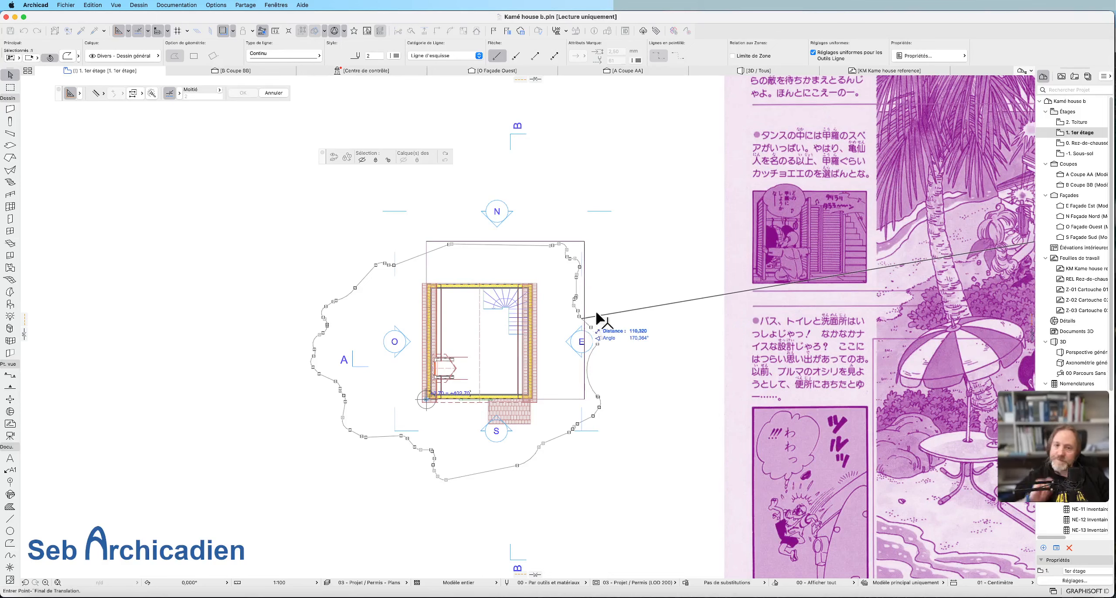
{"action": "left_click", "coordinate": [605, 307]}
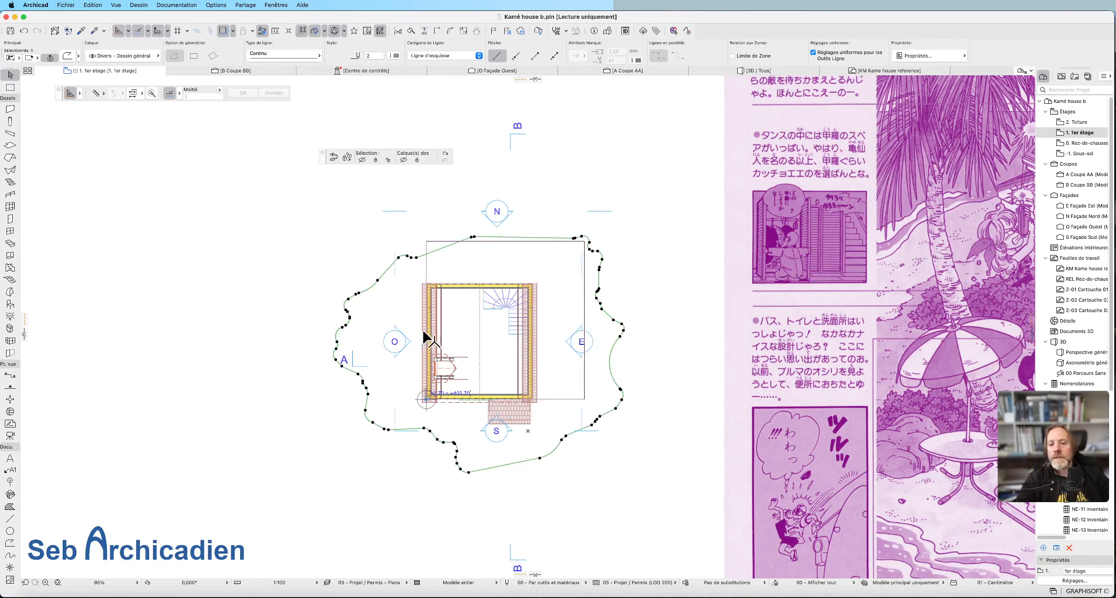
Resize the island outline graphically from the middle of the house, enlarging it to about 139 %.
{"action": "left_click", "coordinate": [138, 5]}
{"action": "mouse_move", "coordinate": [93, 5]}
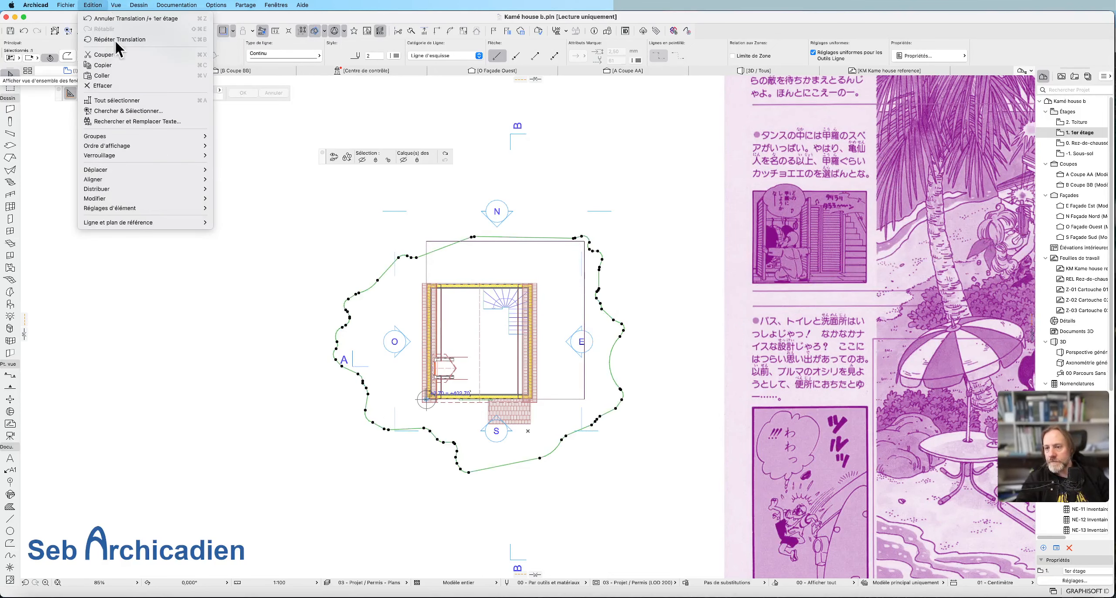
{"action": "mouse_move", "coordinate": [144, 200]}
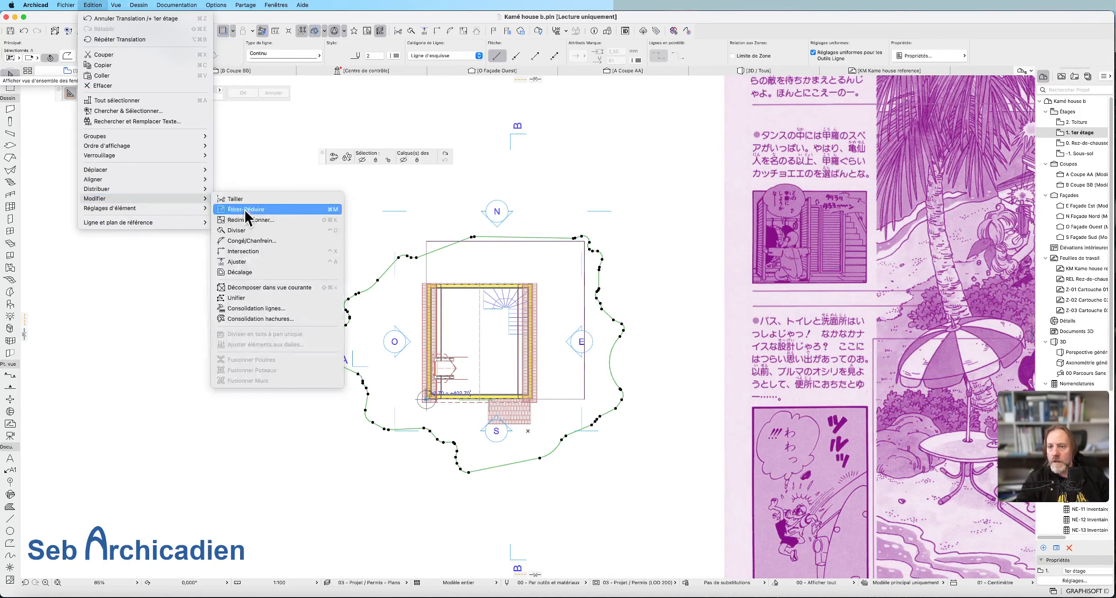
{"action": "left_click", "coordinate": [263, 222]}
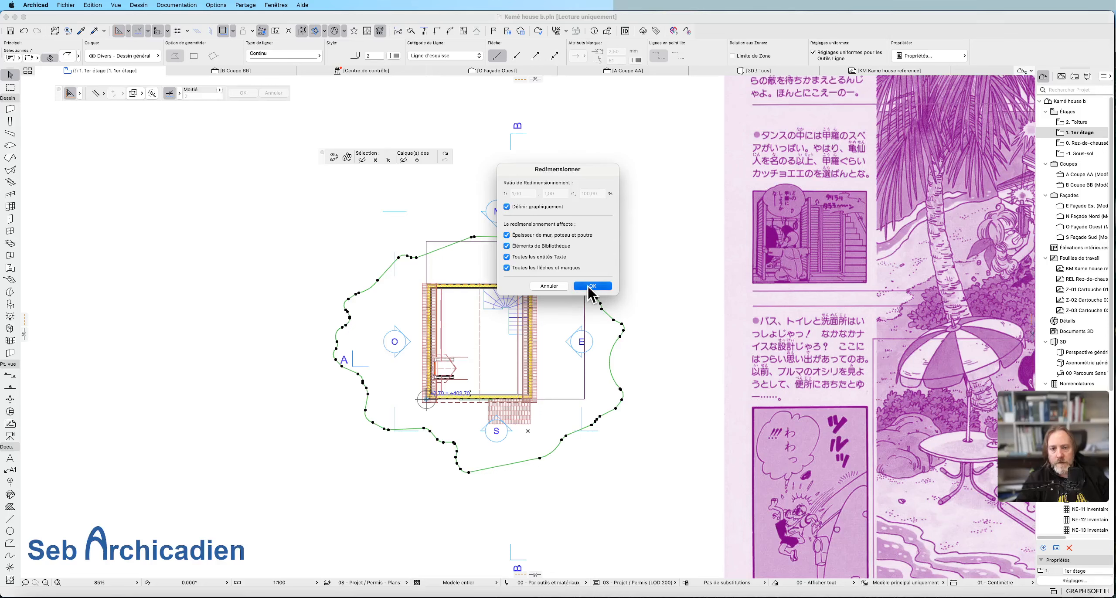
{"action": "left_click", "coordinate": [588, 286]}
{"action": "left_click", "coordinate": [490, 345]}
{"action": "left_click", "coordinate": [617, 342]}
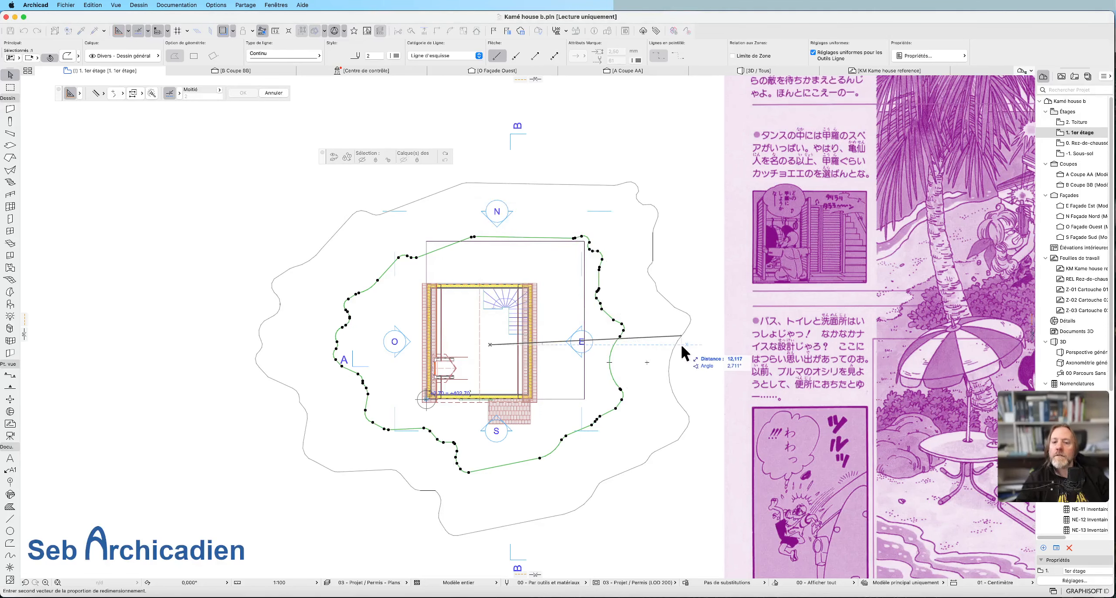
{"action": "left_click", "coordinate": [670, 344]}
{"action": "scroll", "coordinate": [382, 301], "scroll_direction": "down", "scroll_amount": 6}
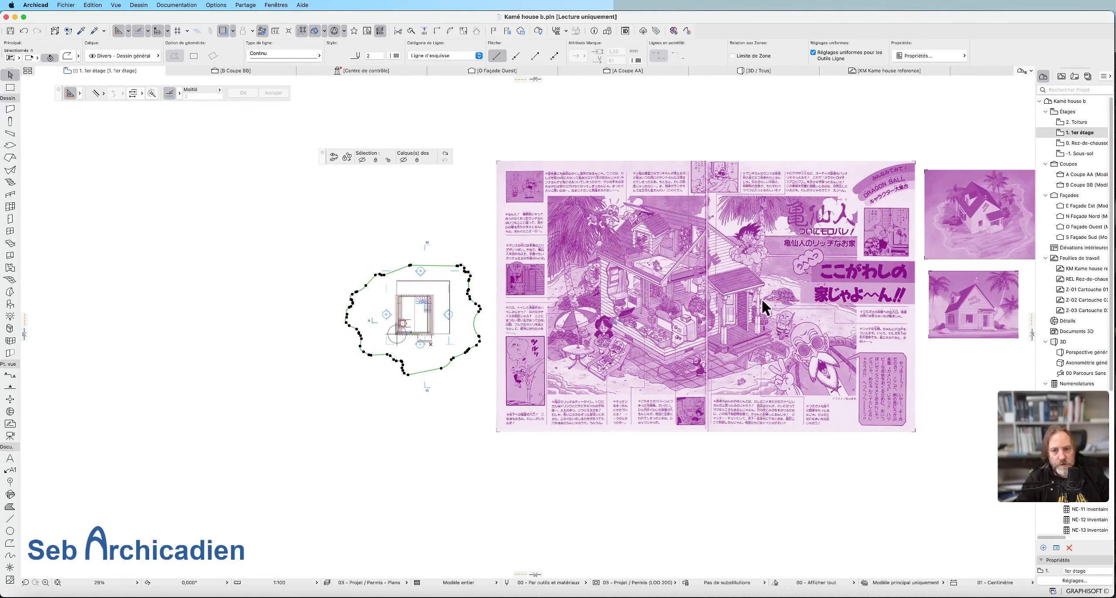
Try to resize the island outline numerically to 150 %, from an origin near the house.
{"action": "left_click", "coordinate": [115, 5]}
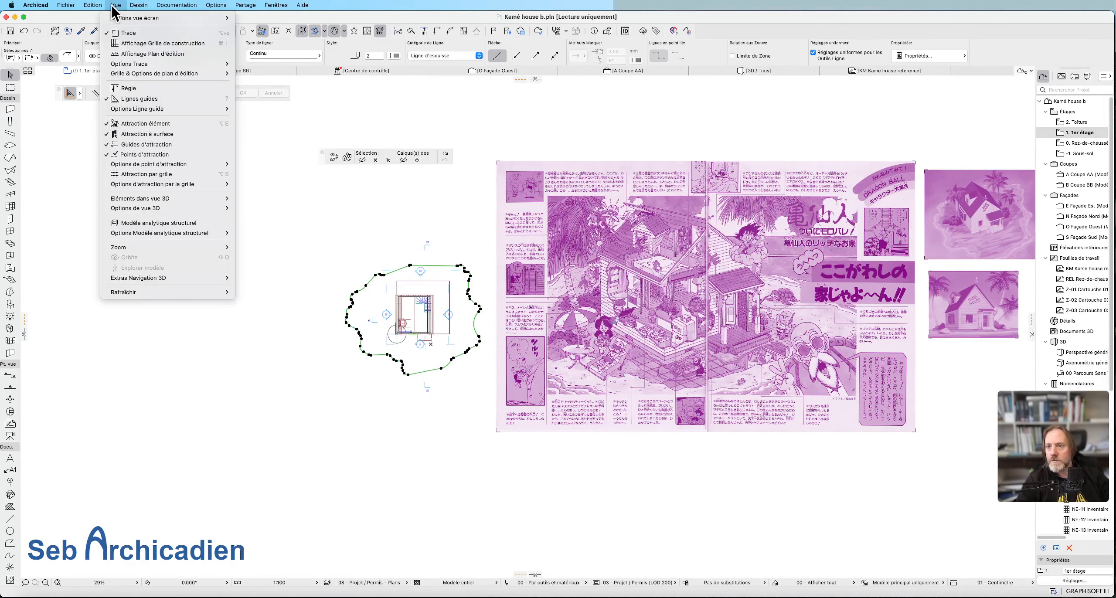
{"action": "mouse_move", "coordinate": [128, 7]}
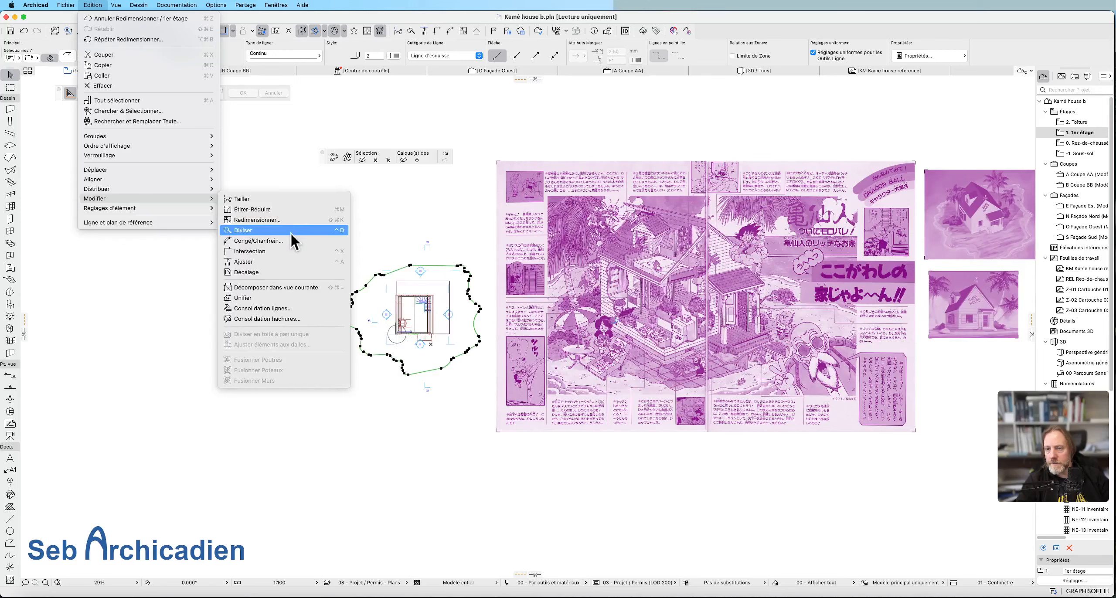
{"action": "left_click", "coordinate": [288, 222]}
{"action": "left_click", "coordinate": [534, 209]}
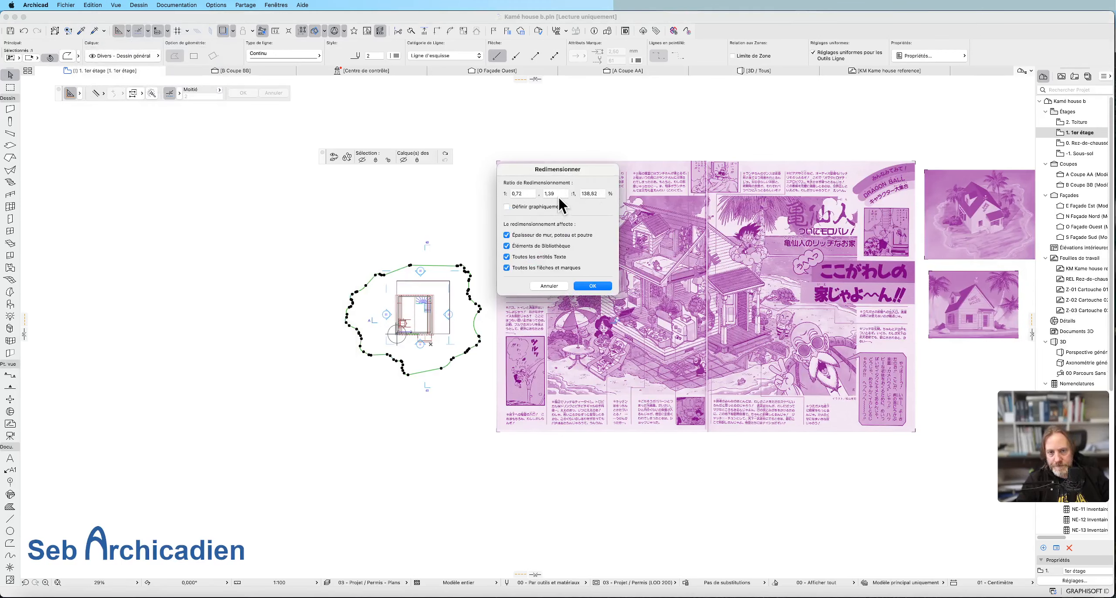
{"action": "left_click", "coordinate": [535, 208]}
{"action": "left_click", "coordinate": [537, 211]}
{"action": "double_click", "coordinate": [586, 196]}
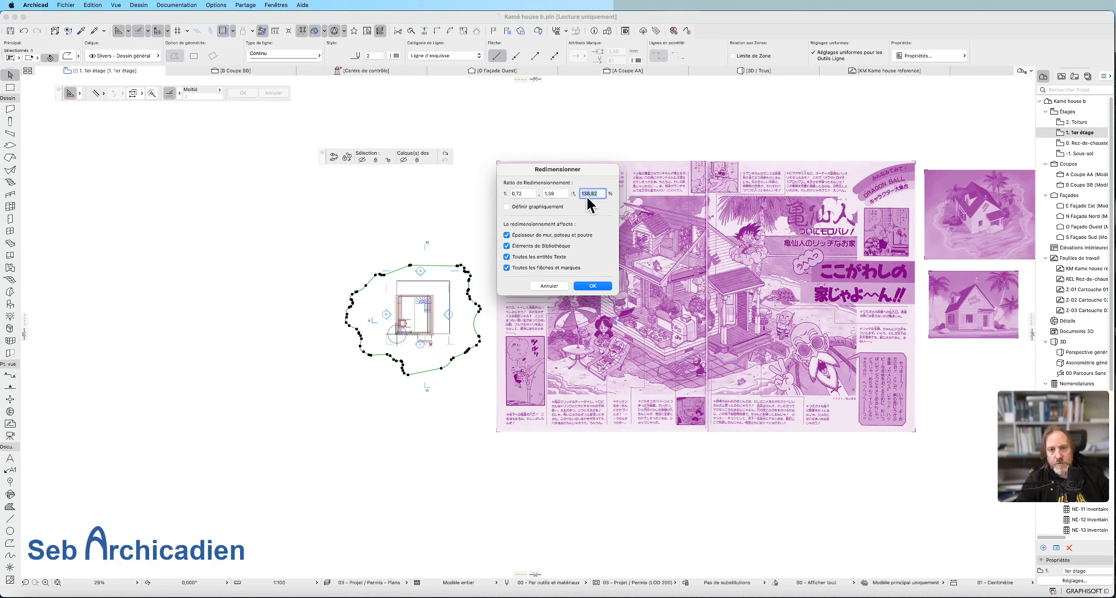
{"action": "type", "text": "100"}
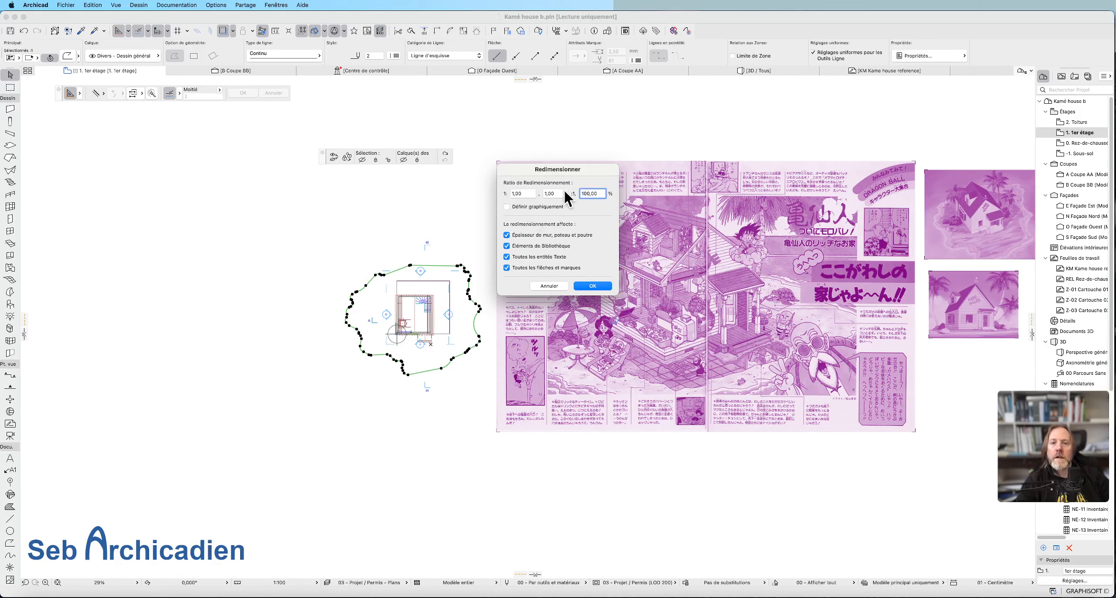
{"action": "left_click", "coordinate": [561, 192]}
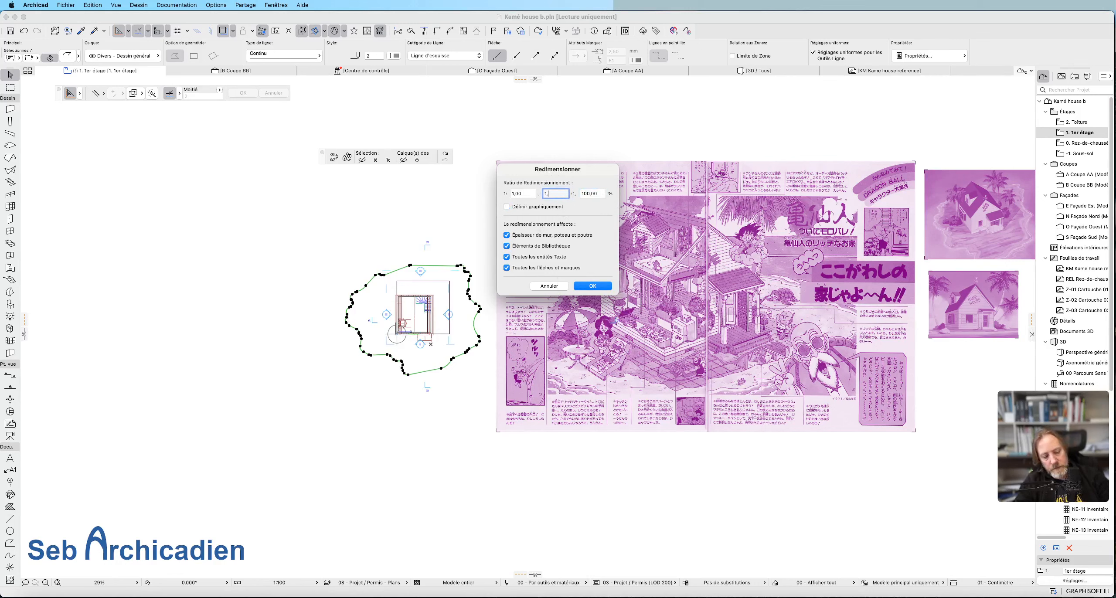
{"action": "key", "text": "Return"}
{"action": "left_click", "coordinate": [425, 326]}
{"action": "left_click", "coordinate": [115, 4]}
{"action": "left_click", "coordinate": [93, 5]}
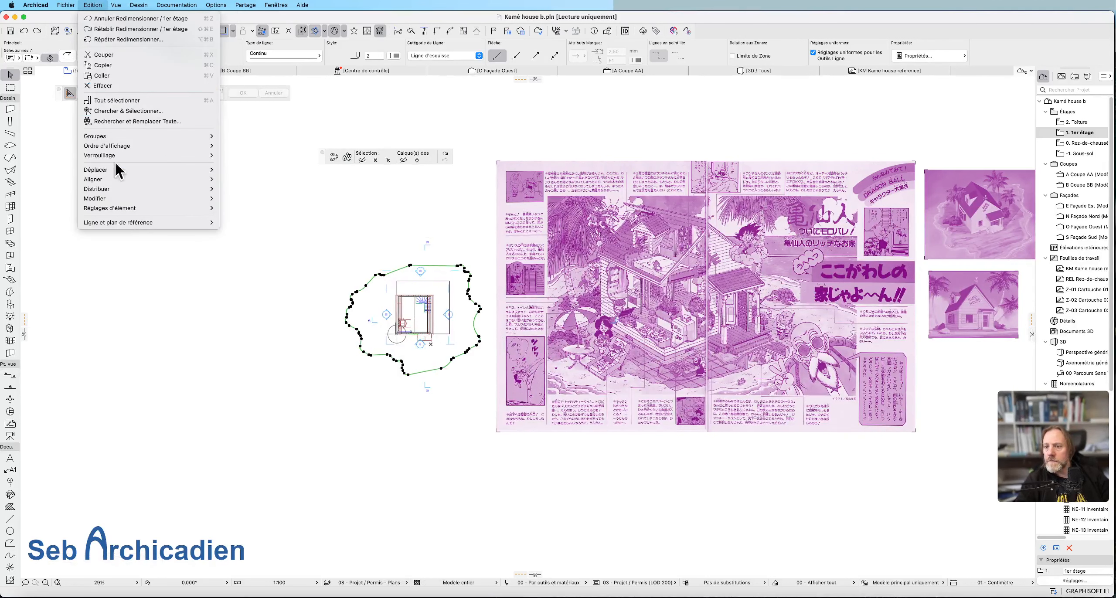
{"action": "mouse_move", "coordinate": [131, 198]}
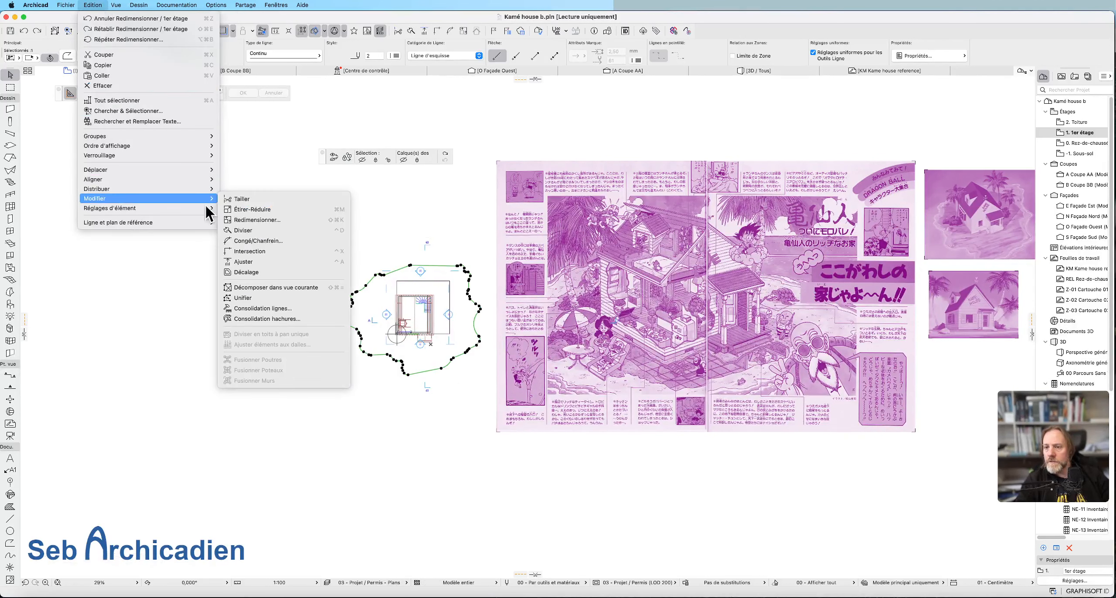
{"action": "left_click", "coordinate": [299, 219]}
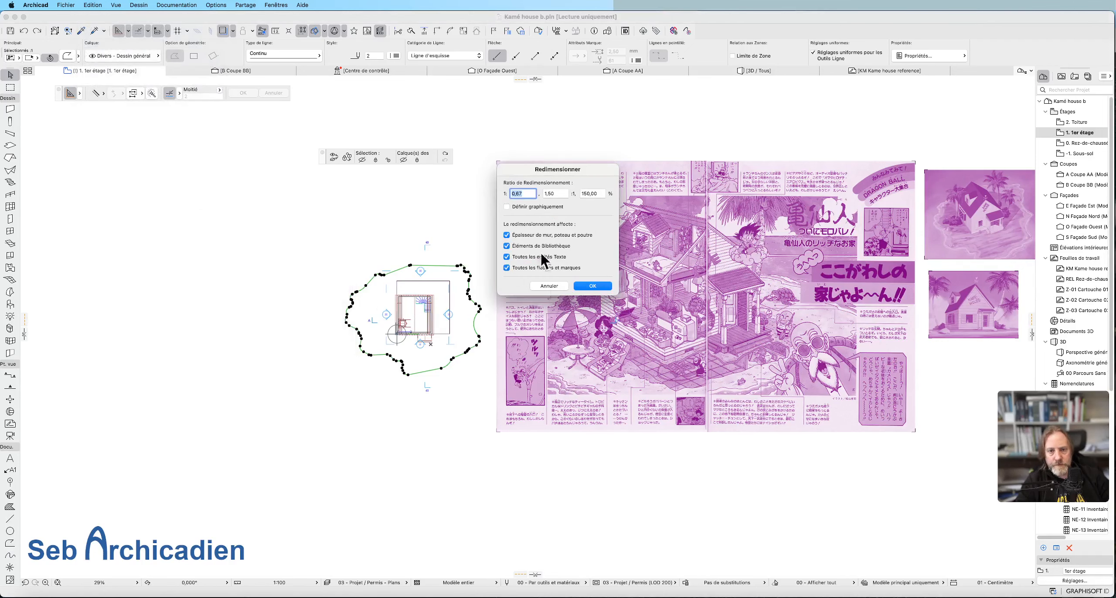
{"action": "left_click", "coordinate": [544, 289]}
Move the island outline off the house plan into the empty area west of it.
{"action": "scroll", "coordinate": [480, 327], "scroll_direction": "up", "scroll_amount": 2}
{"action": "middle_click_drag", "start_coordinate": [392, 305], "coordinate": [488, 370]}
{"action": "key", "text": "super+d"}
{"action": "left_click", "coordinate": [559, 368]}
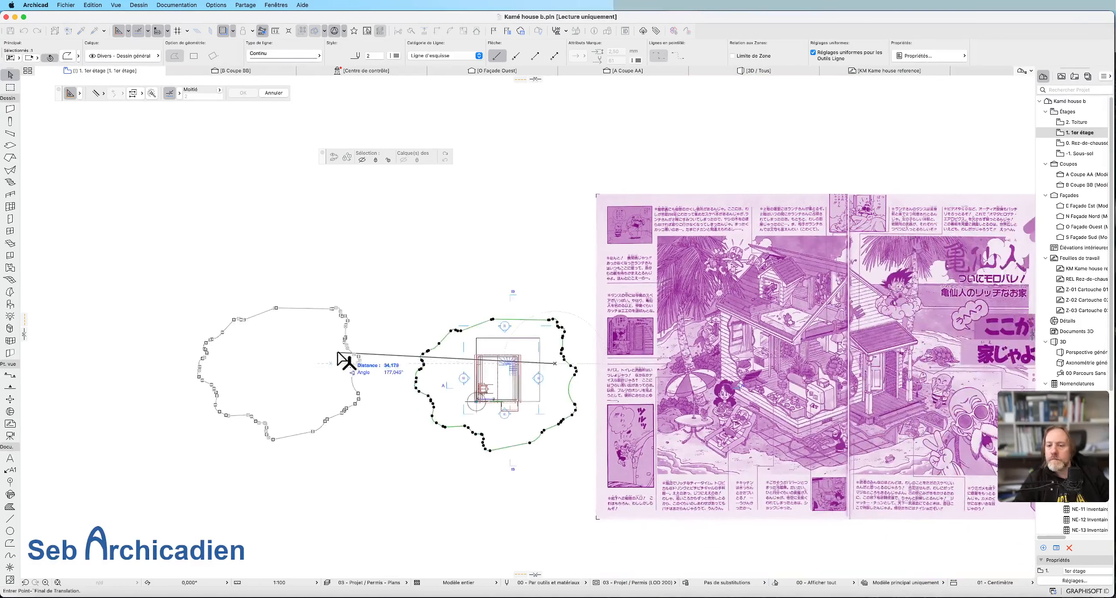
{"action": "left_click", "coordinate": [344, 357]}
Enclose the northern part of the island outline in a marquee and stretch it slightly northward.
{"action": "left_click", "coordinate": [10, 87]}
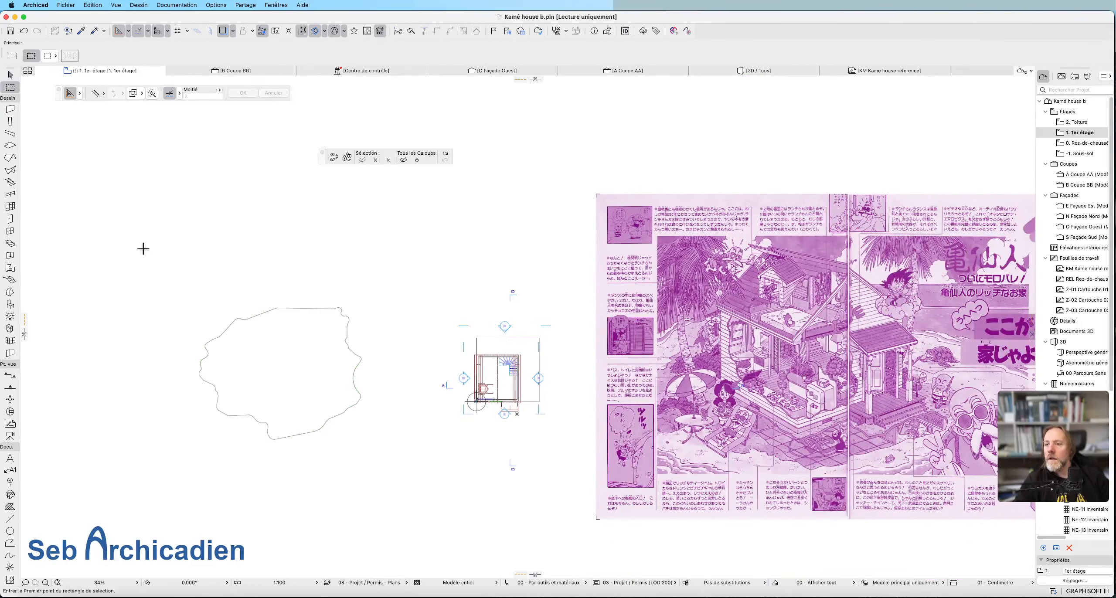
{"action": "left_click", "coordinate": [168, 227]}
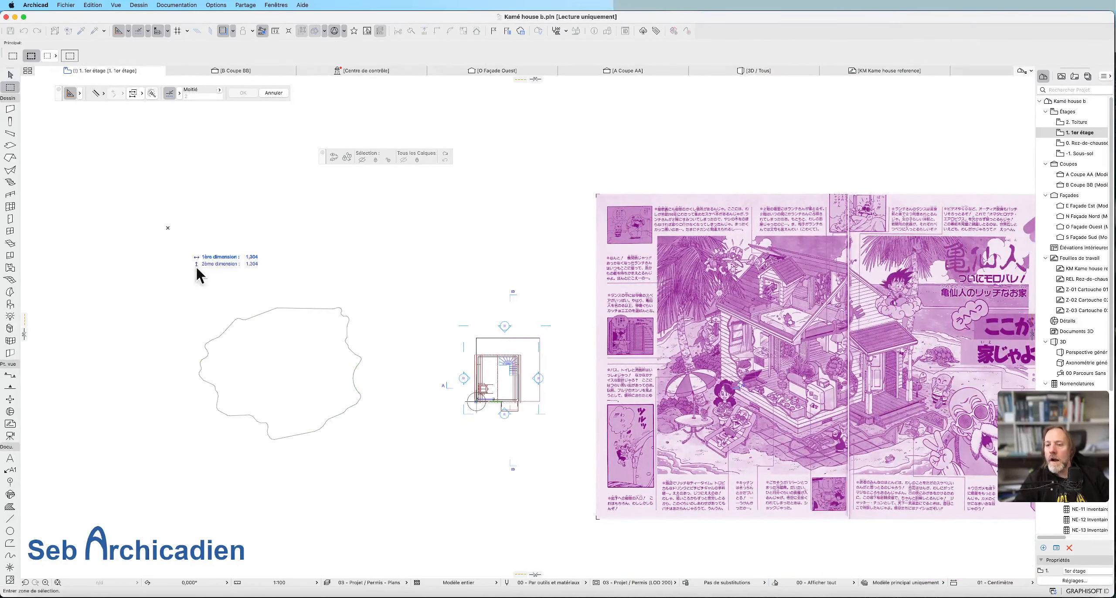
{"action": "left_click", "coordinate": [401, 388]}
{"action": "key", "text": "super+h"}
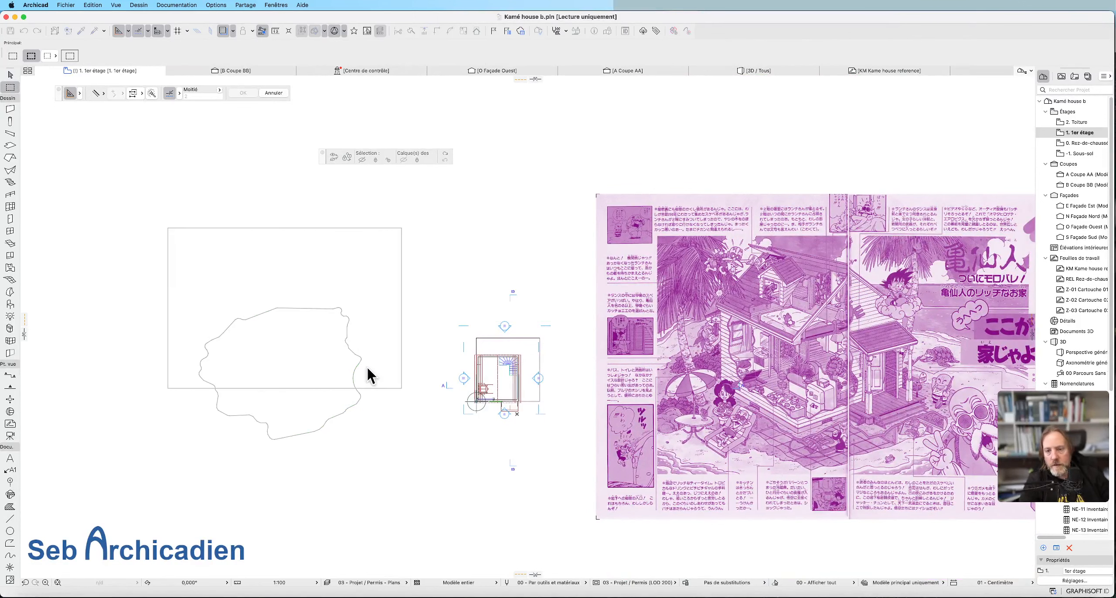
{"action": "left_click", "coordinate": [298, 325]}
{"action": "left_click", "coordinate": [299, 301]}
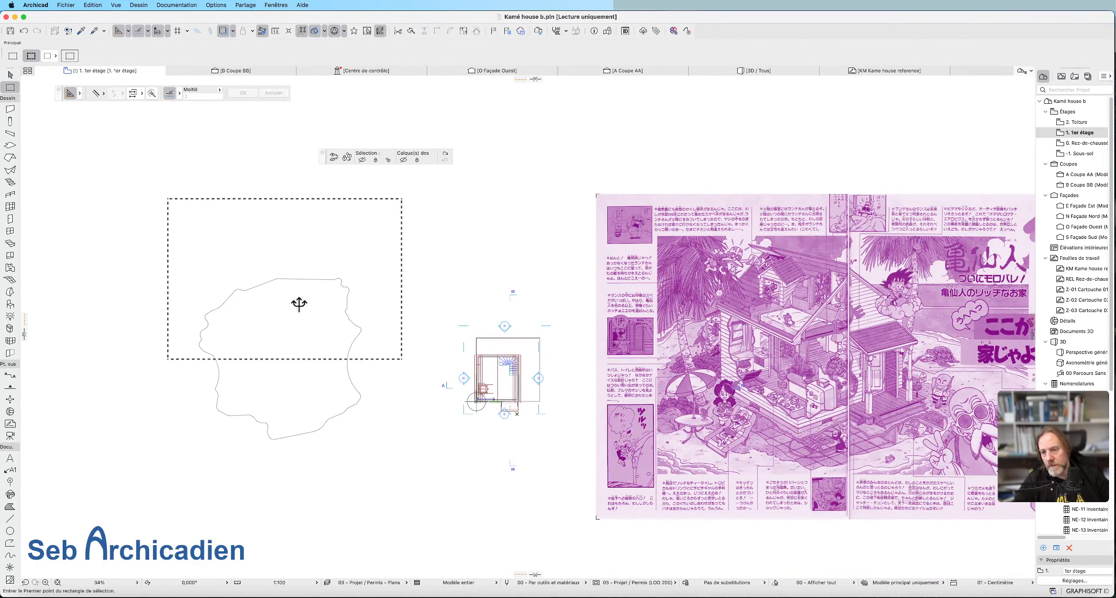
Move the island outline from the empty western area to surround the house plan, and clear the selection.
{"action": "right_click", "coordinate": [376, 443]}
{"action": "left_click", "coordinate": [401, 446]}
{"action": "left_click", "coordinate": [347, 362]}
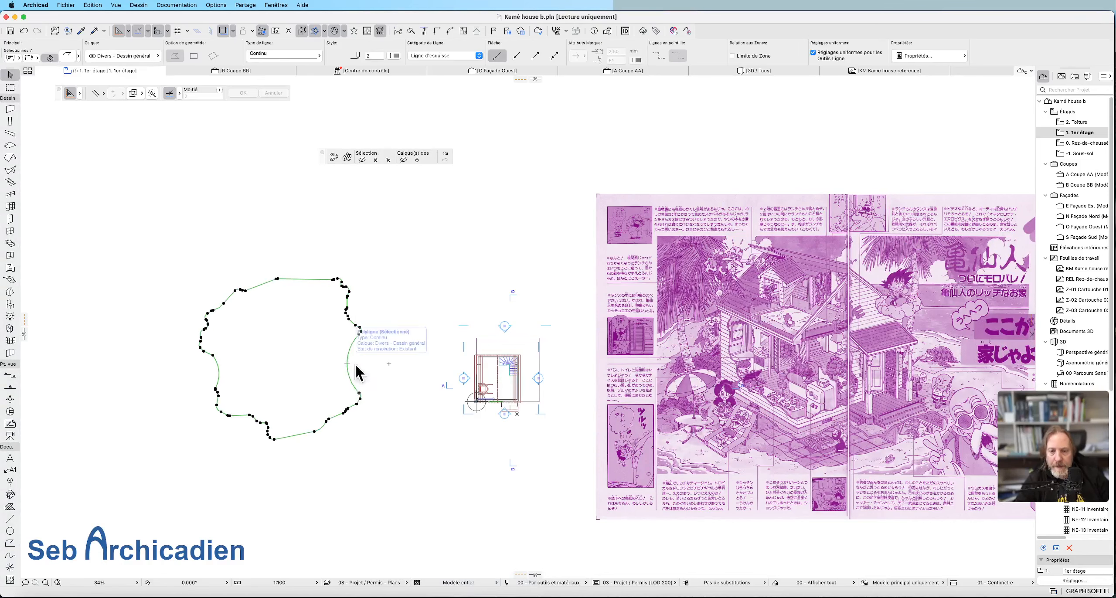
{"action": "left_click", "coordinate": [347, 363]}
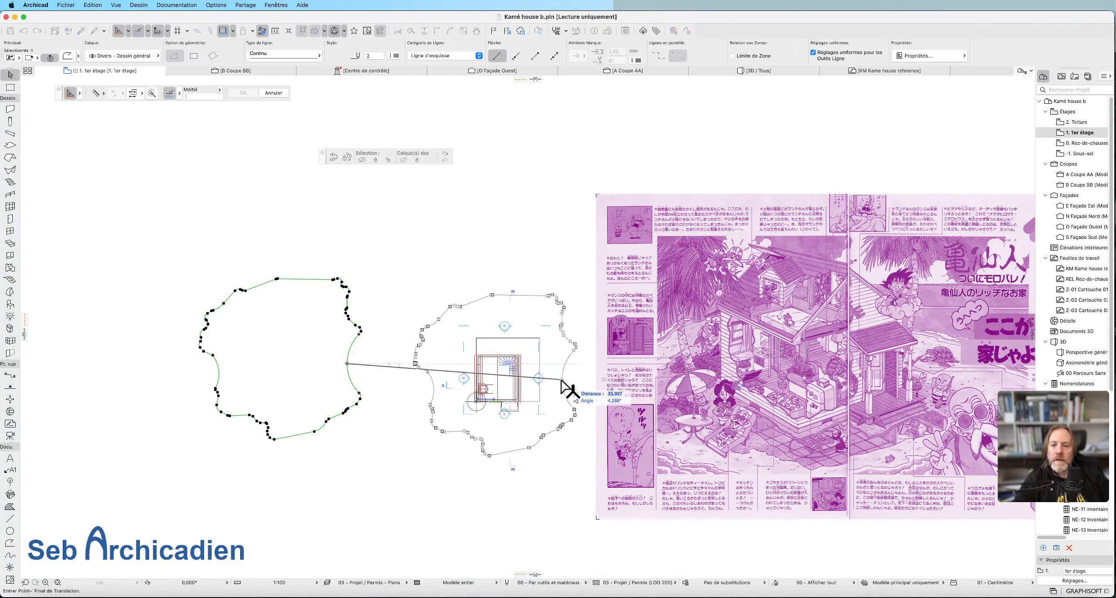
{"action": "left_click", "coordinate": [564, 388]}
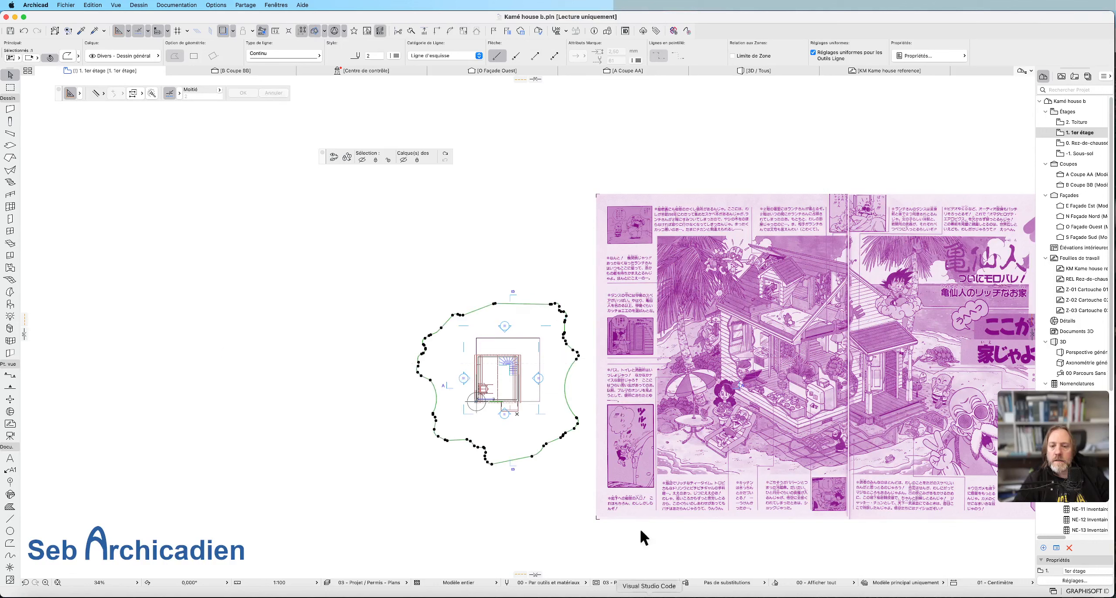
{"action": "left_click", "coordinate": [644, 538]}
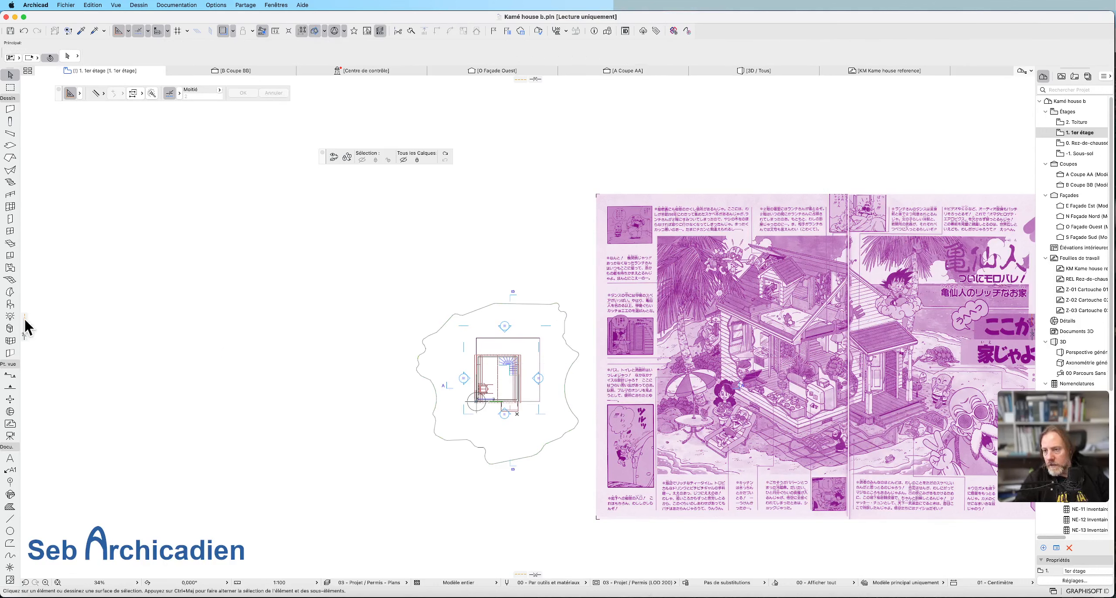
Set the Mesh tool to the Terrain - Original layer and make that hidden layer visible.
{"action": "left_click", "coordinate": [10, 279]}
{"action": "left_click", "coordinate": [123, 56]}
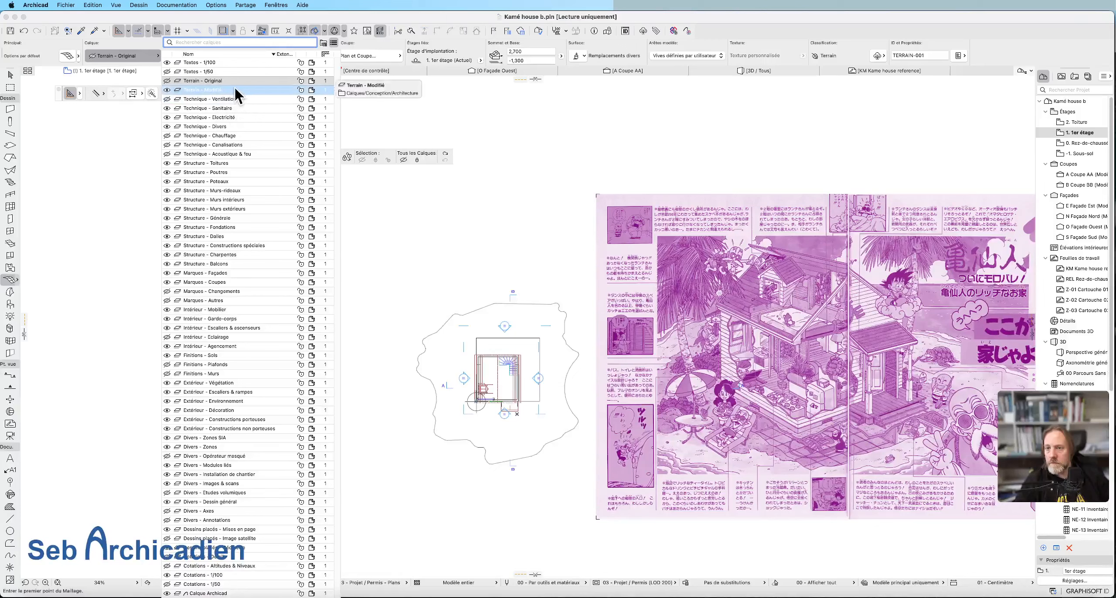
{"action": "left_click", "coordinate": [185, 81]}
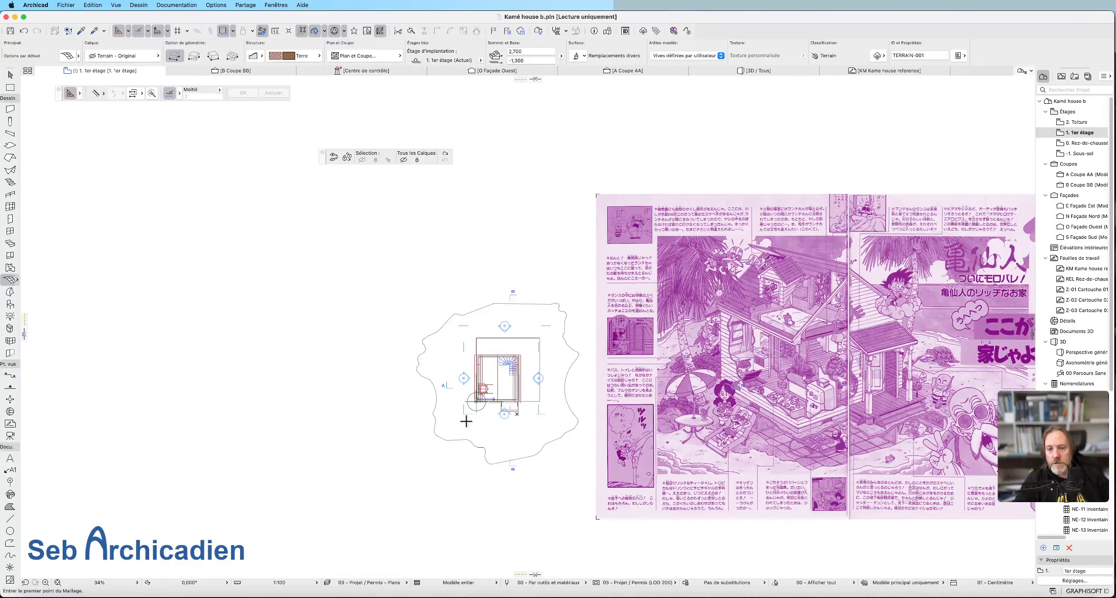
{"action": "left_click", "coordinate": [464, 417]}
{"action": "left_click", "coordinate": [718, 319]}
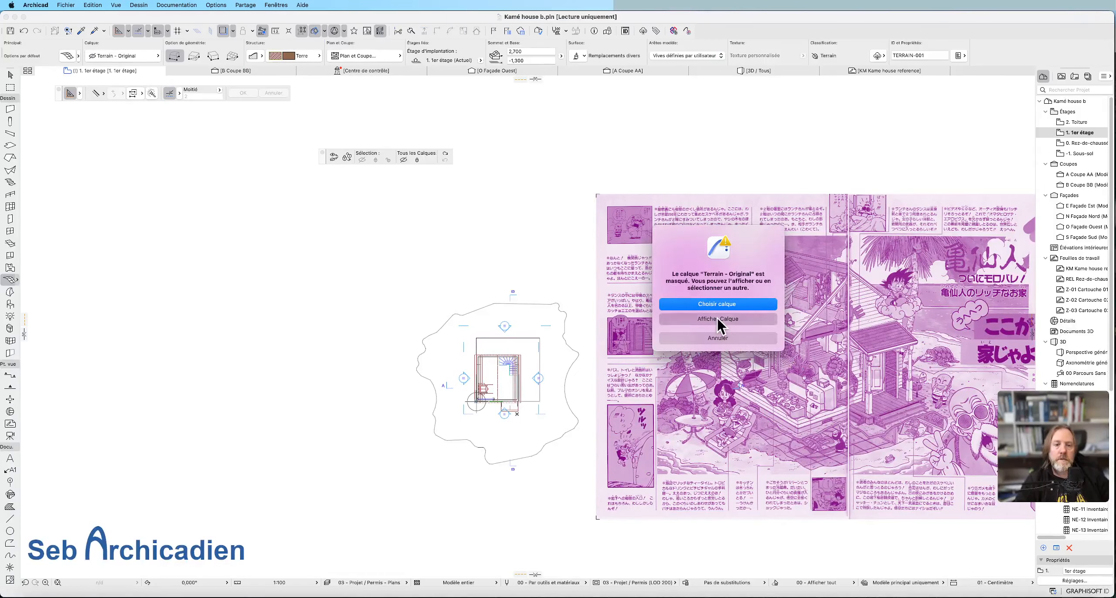
Choose Sable as the building material for the terrain mesh.
{"action": "left_click", "coordinate": [300, 56]}
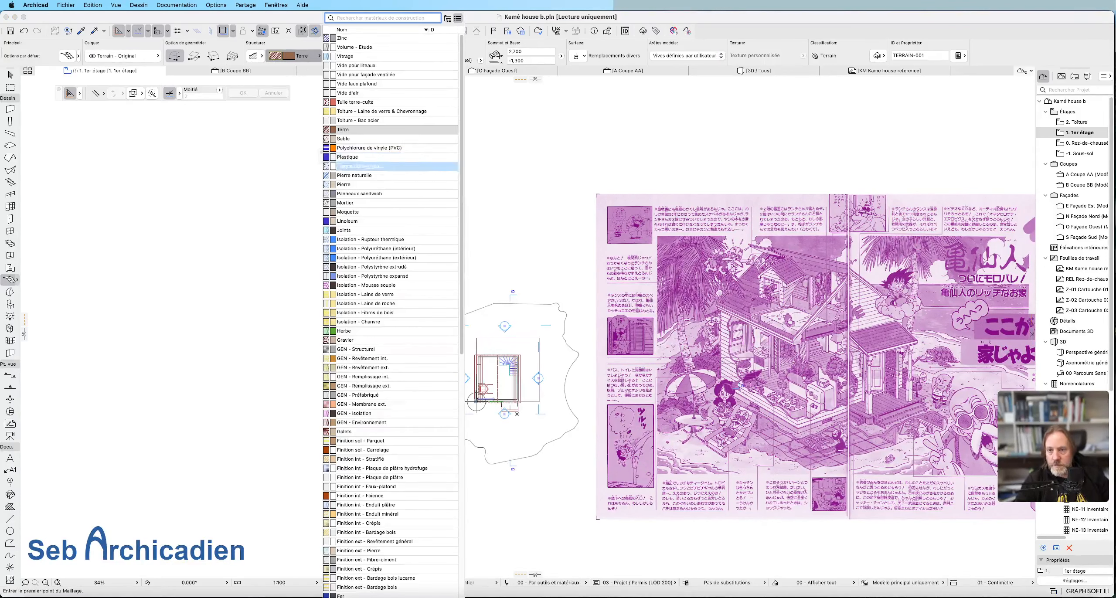
{"action": "type", "text": "s"}
{"action": "left_click", "coordinate": [385, 113]}
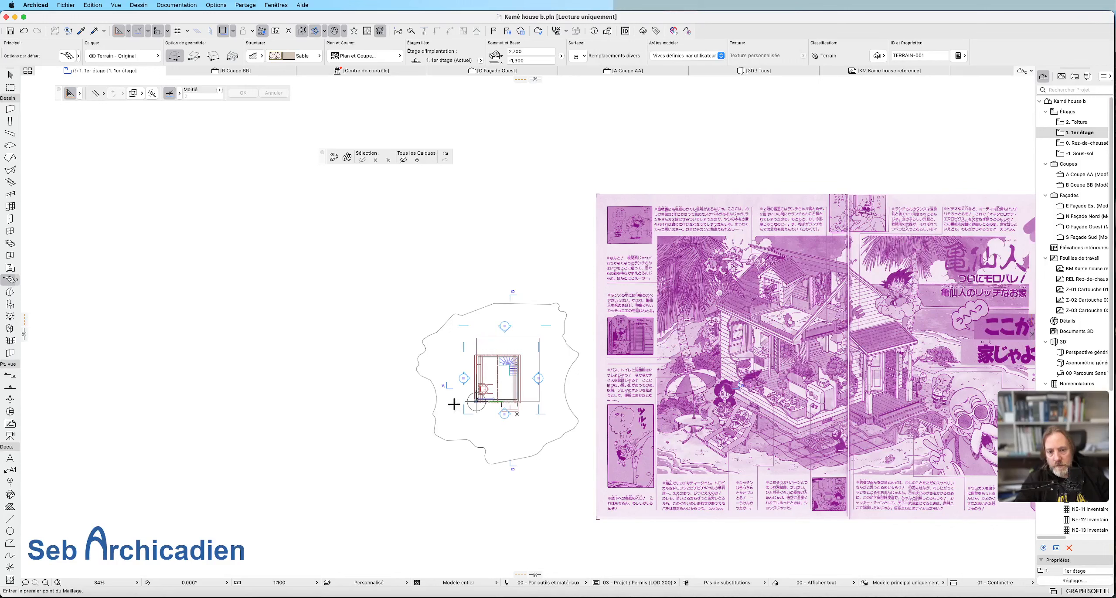
Try to generate the sand terrain mesh from the island outline with the default elevations and check it alone in 3D.
{"action": "left_click", "coordinate": [535, 449]}
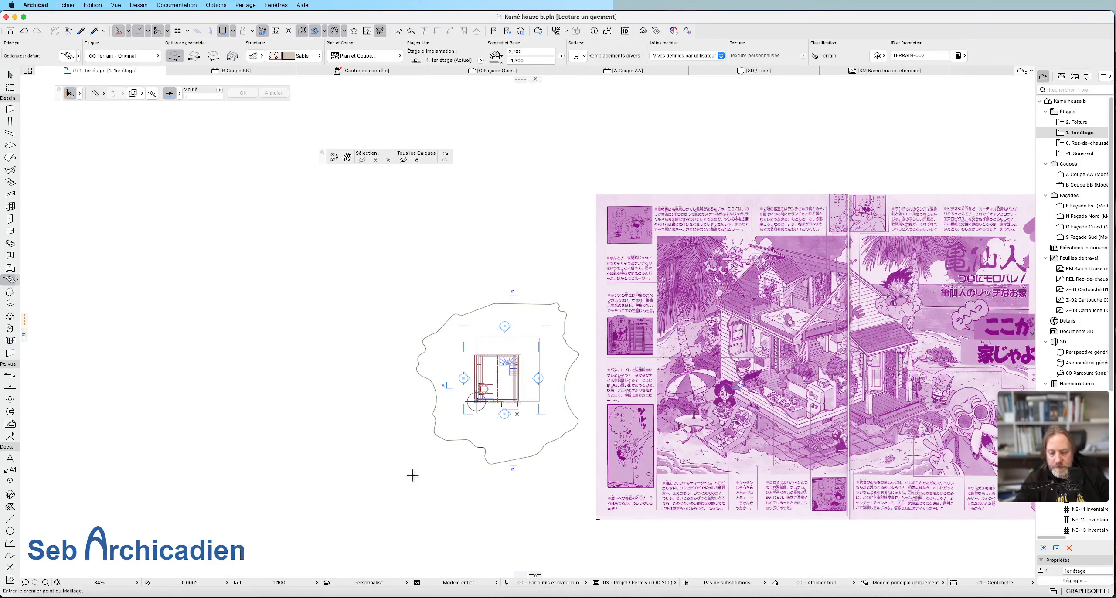
{"action": "key", "text": "Escape"}
{"action": "left_click", "coordinate": [532, 455]}
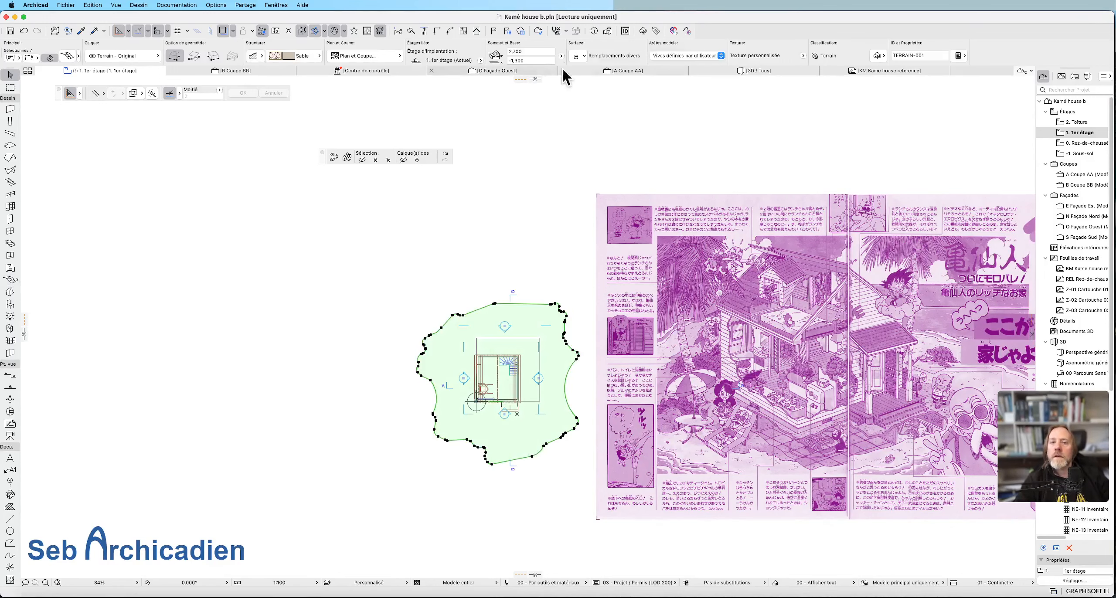
{"action": "key", "text": "F5"}
{"action": "key", "text": "F2"}
{"action": "key", "text": "super+z"}
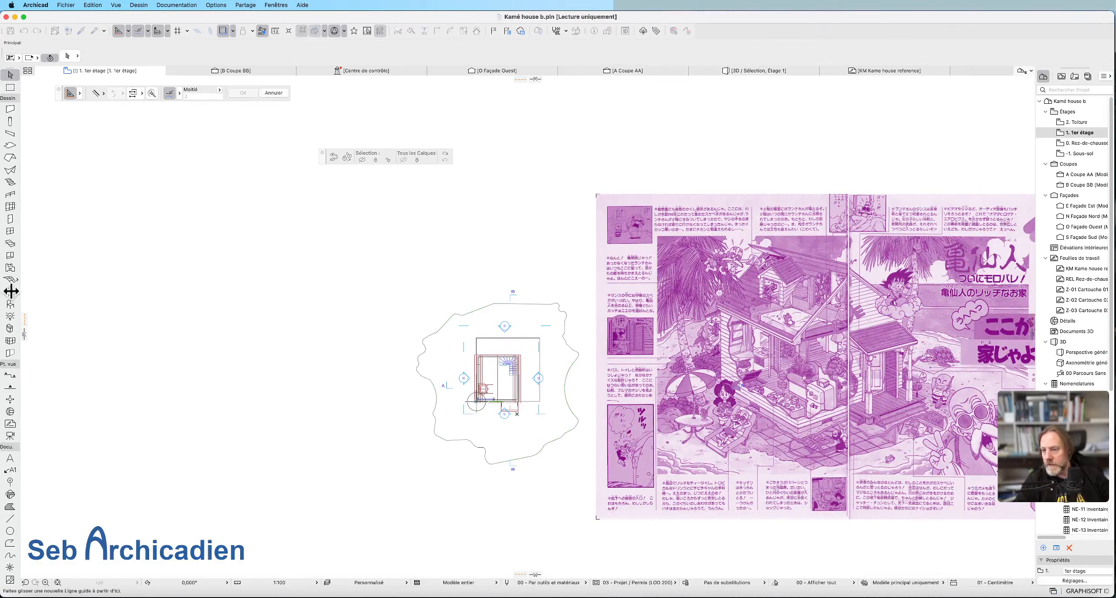
Generate a sand terrain mesh from the island outline, with its top elevation at 0 and its base at -3.
{"action": "left_click", "coordinate": [10, 281]}
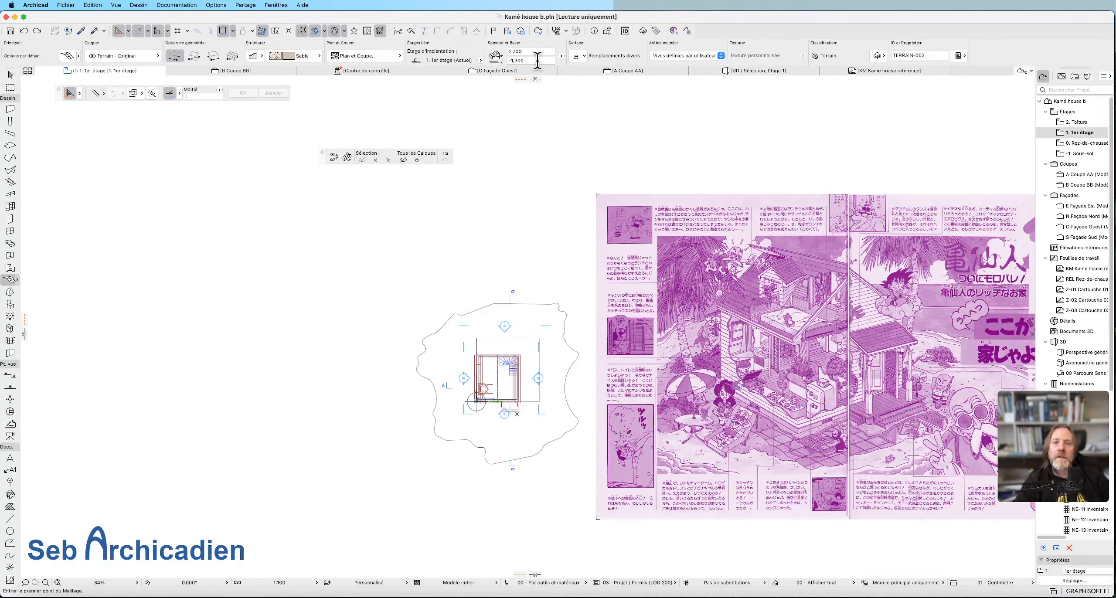
{"action": "left_click", "coordinate": [543, 51]}
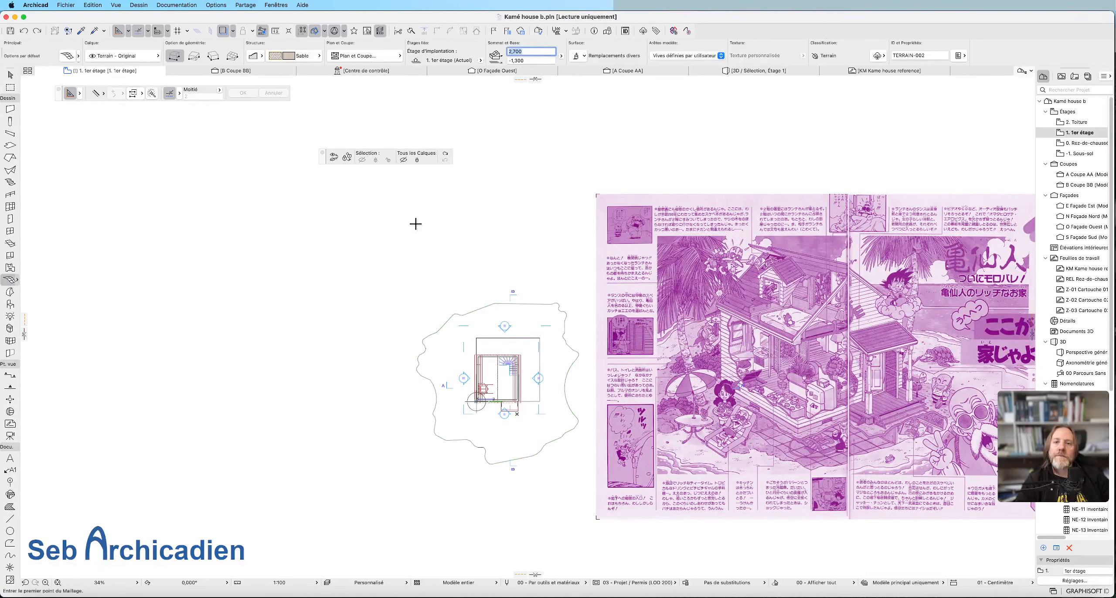
{"action": "type", "text": "0"}
{"action": "left_click", "coordinate": [532, 60]}
{"action": "type", "text": "-3"}
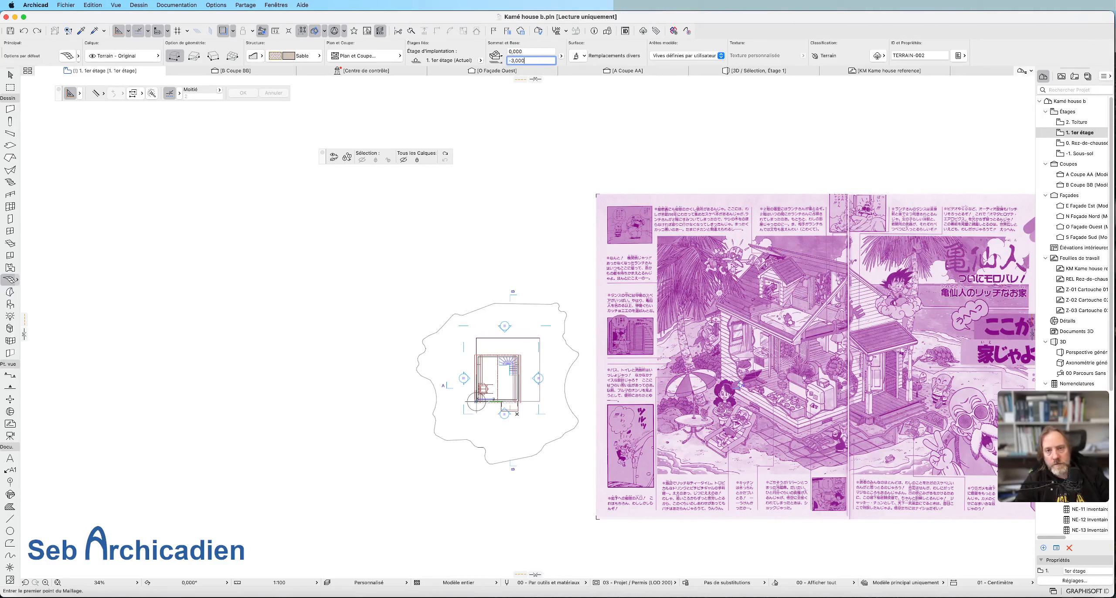
{"action": "left_click", "coordinate": [427, 227]}
{"action": "key", "text": "Escape"}
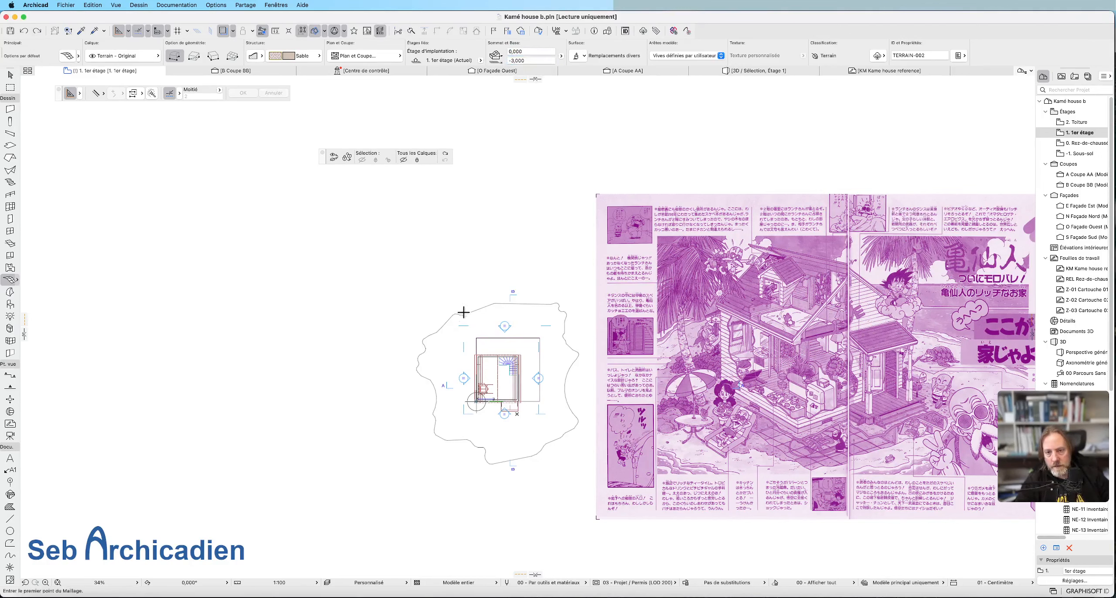
{"action": "key", "text": "space"}
{"action": "left_click", "coordinate": [464, 314]}
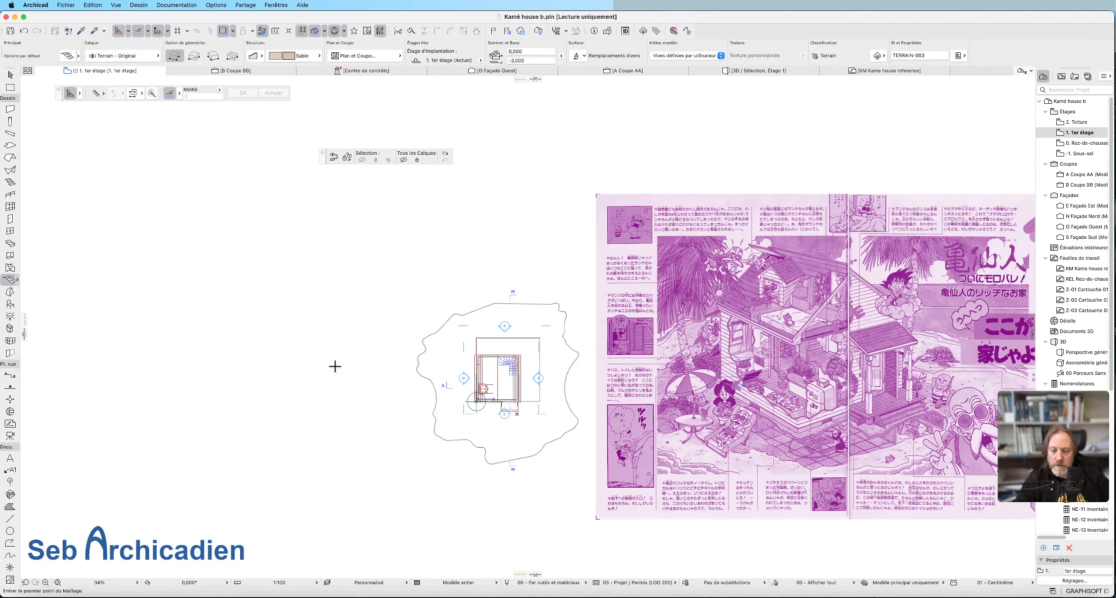
Show the whole model in 3D, select the island's terrain mesh and reduce its thickness.
{"action": "key", "text": "super+F5"}
{"action": "left_click", "coordinate": [10, 75]}
{"action": "left_click", "coordinate": [429, 494]}
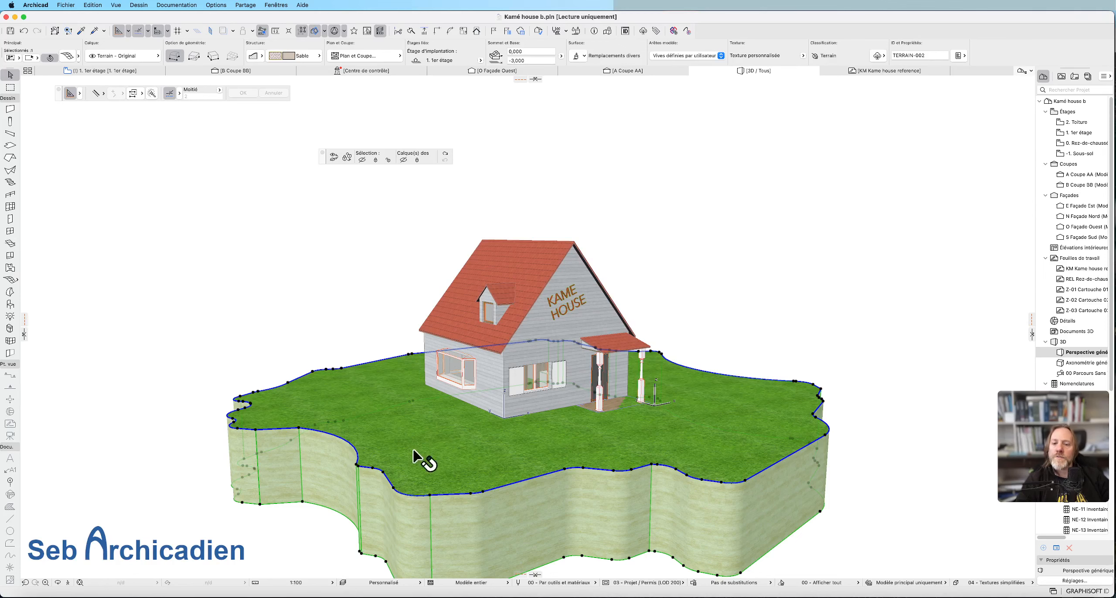
{"action": "scroll", "coordinate": [506, 294], "scroll_direction": "down", "scroll_amount": 3}
{"action": "scroll", "coordinate": [453, 439], "scroll_direction": "up", "scroll_amount": 5}
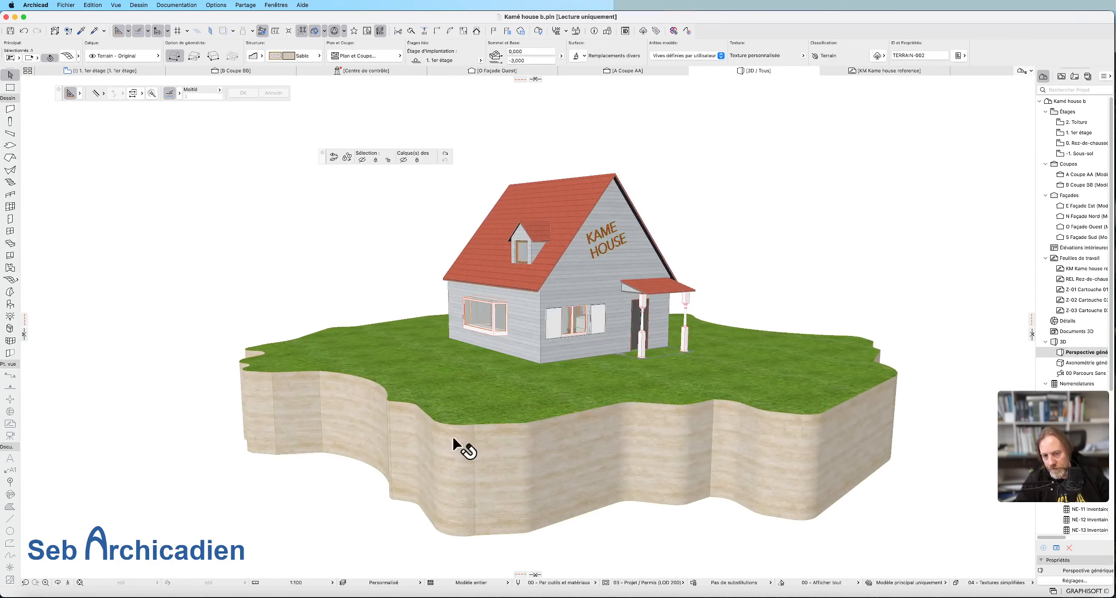
{"action": "key", "text": "Escape"}
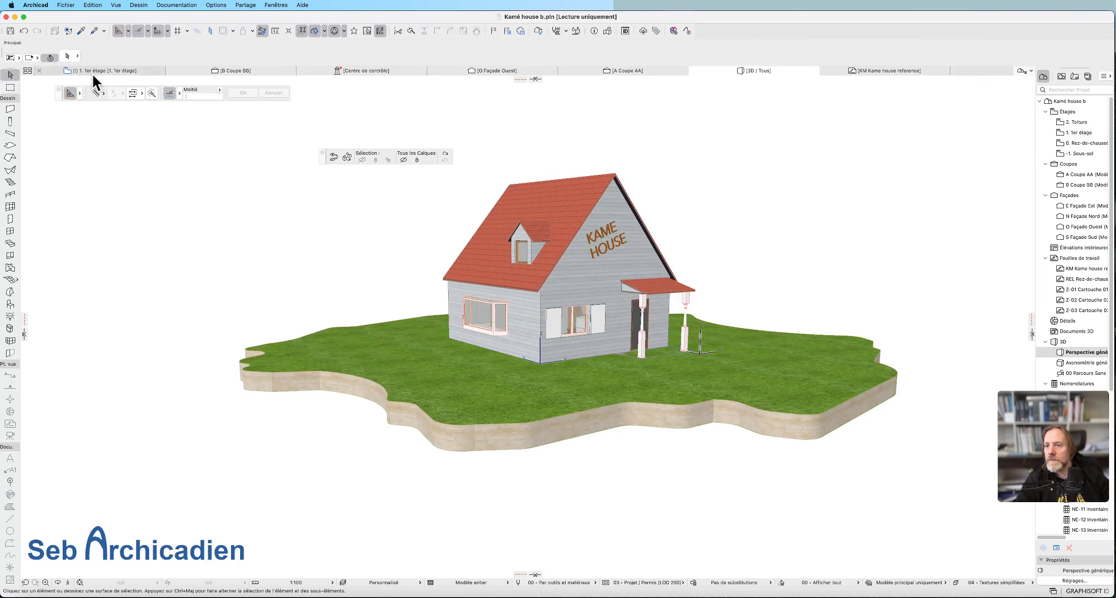
Return to the first-floor plan and close in on the house within the island outline.
{"action": "left_click", "coordinate": [92, 71]}
{"action": "scroll", "coordinate": [495, 414], "scroll_direction": "up", "scroll_amount": 5}
{"action": "scroll", "coordinate": [488, 421], "scroll_direction": "up", "scroll_amount": 2}
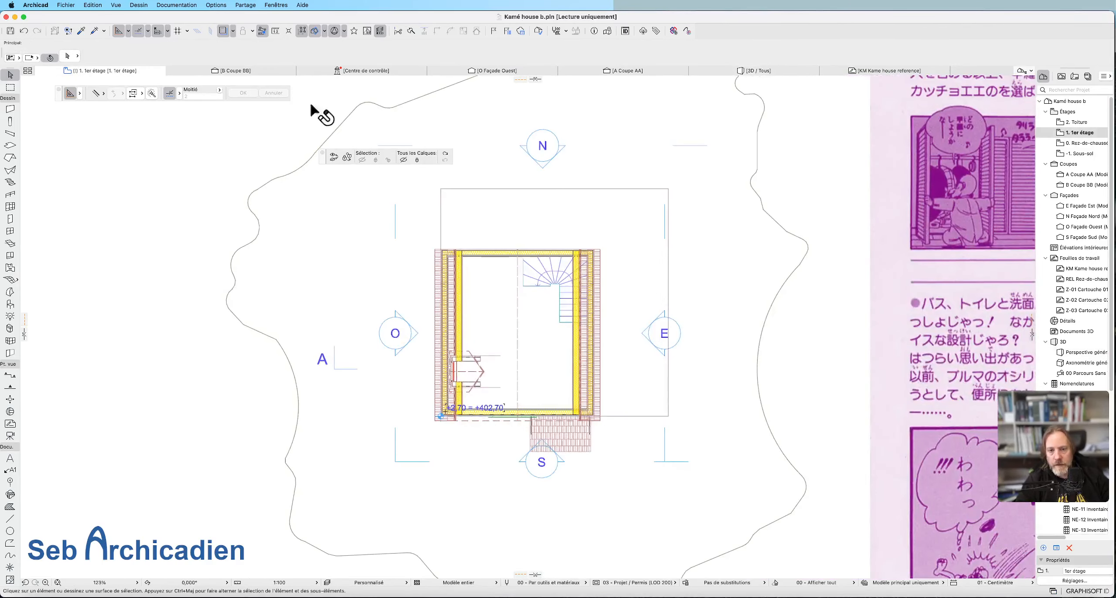
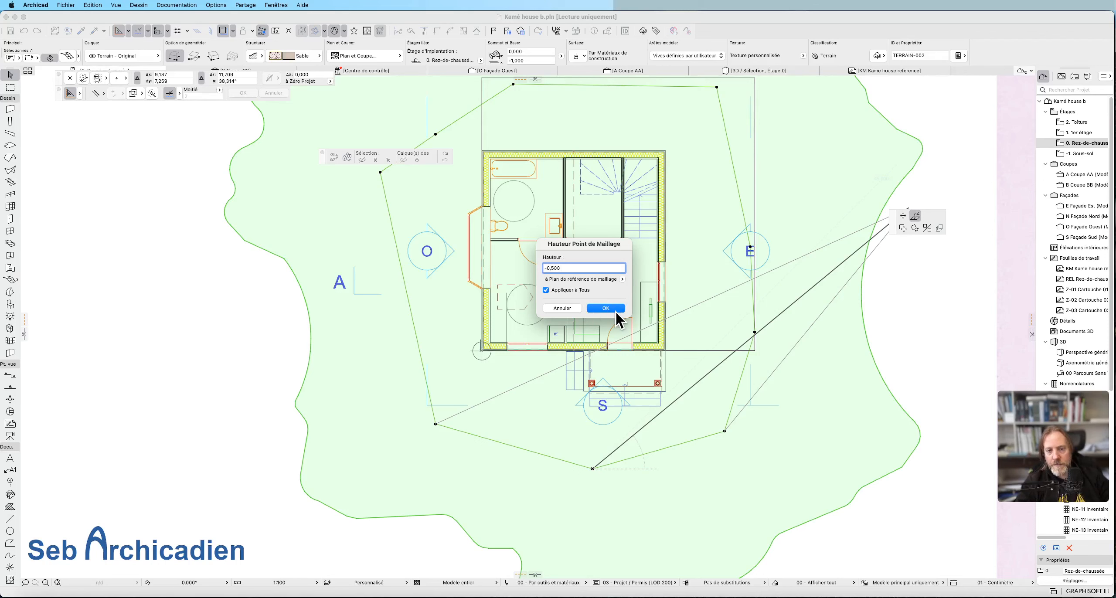
Apply a height of -0.500 to all points of the island mesh's inner contour and confirm the point height of its outer contour.
{"action": "left_click", "coordinate": [611, 309]}
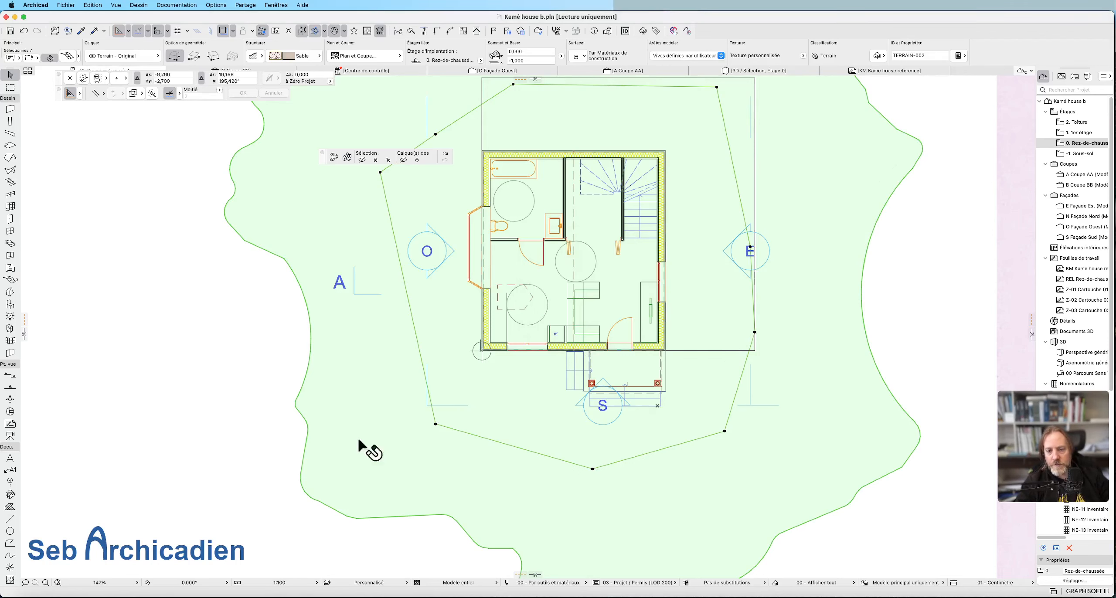
{"action": "left_click", "coordinate": [300, 471]}
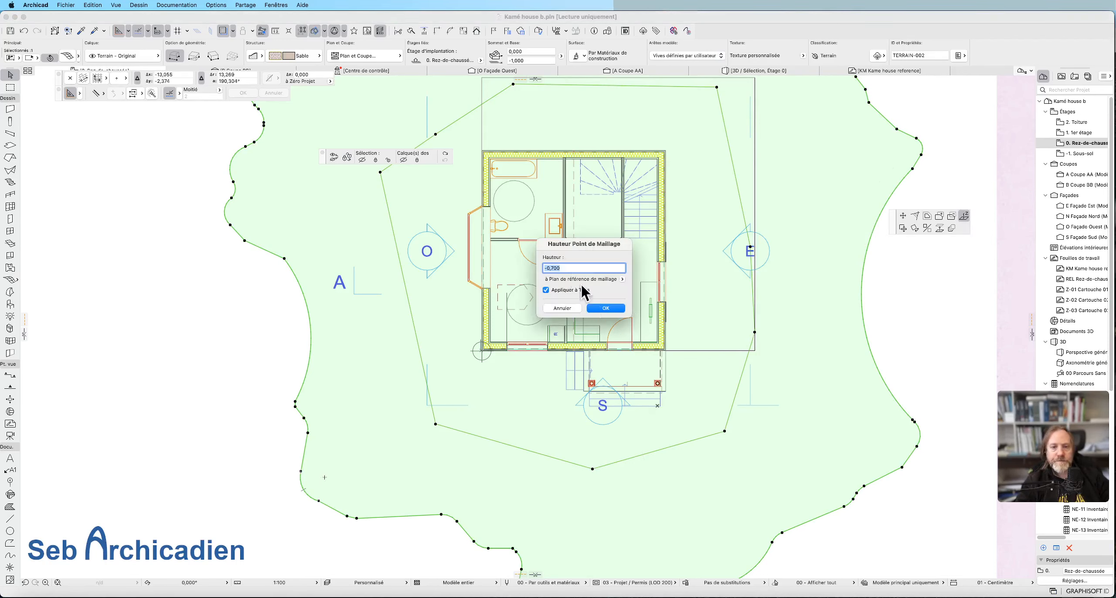
{"action": "left_click", "coordinate": [606, 308]}
Check the sloped island terrain in 3D and examine the ground-floor plan alongside the scanned Kamé house reference.
{"action": "key", "text": "Escape"}
{"action": "key", "text": "F5"}
{"action": "scroll", "coordinate": [456, 347], "scroll_direction": "up", "scroll_amount": 2}
{"action": "middle_click_drag", "start_coordinate": [496, 309], "coordinate": [493, 184], "text": "shift"}
{"action": "key", "text": "F2"}
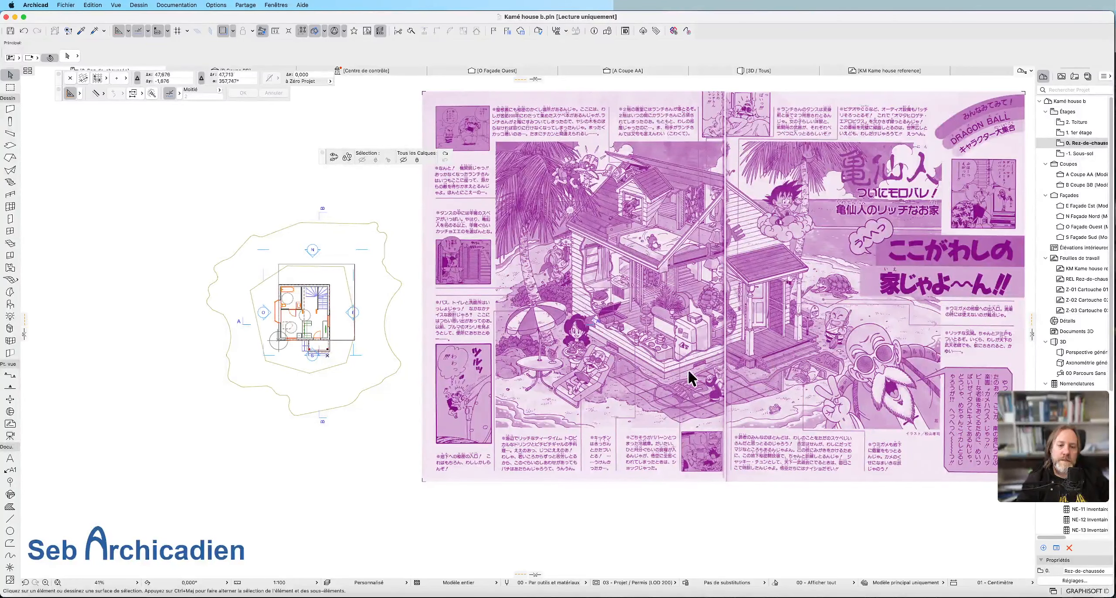
{"action": "scroll", "coordinate": [678, 375], "scroll_direction": "up", "scroll_amount": 5}
{"action": "scroll", "coordinate": [663, 355], "scroll_direction": "down", "scroll_amount": 8}
{"action": "scroll", "coordinate": [403, 347], "scroll_direction": "up", "scroll_amount": 12}
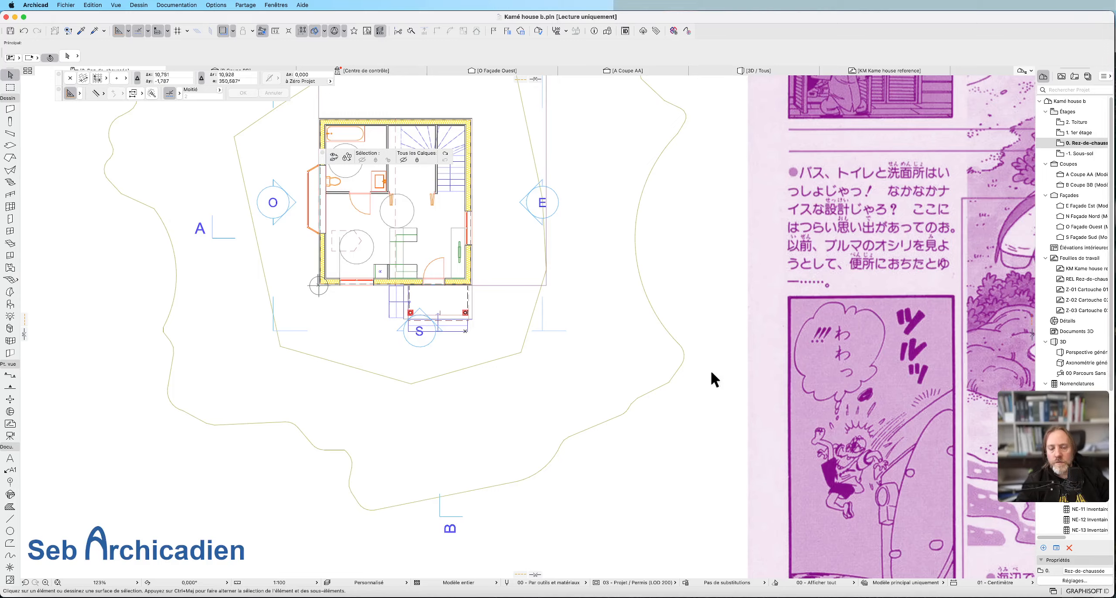
{"action": "scroll", "coordinate": [706, 379], "scroll_direction": "down", "scroll_amount": 2}
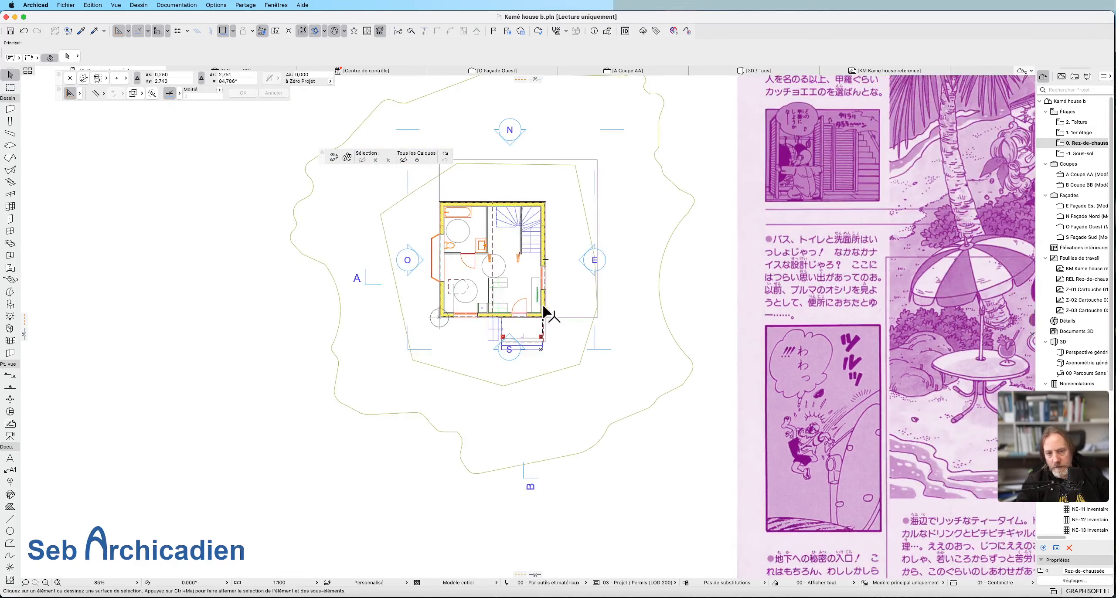
Select the four exterior walls of the ground floor and set their base elevation to -0.35.
{"action": "left_click", "coordinate": [539, 207]}
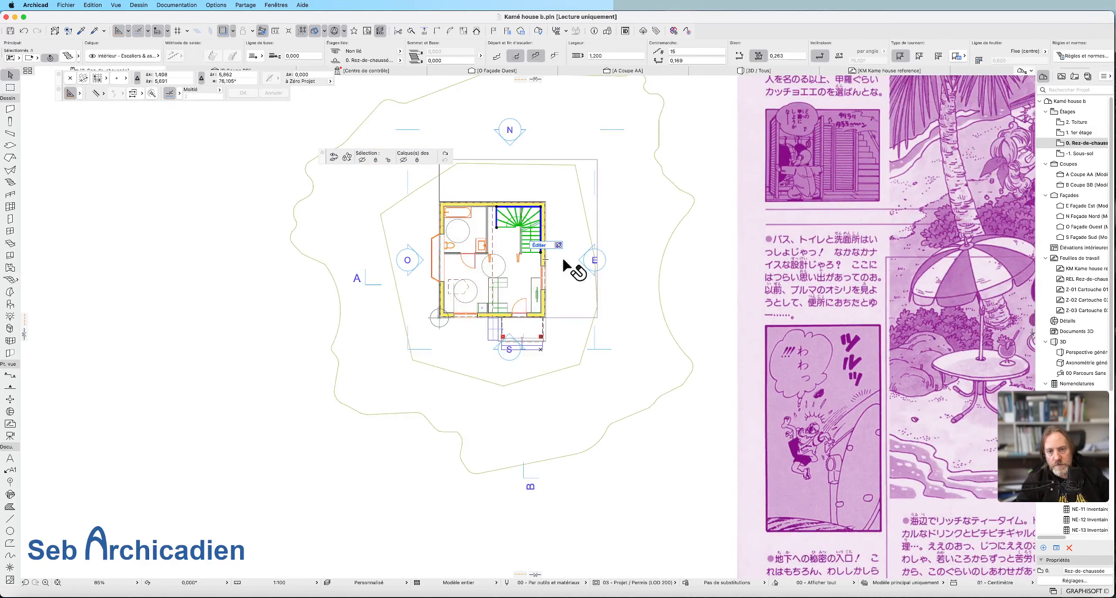
{"action": "scroll", "coordinate": [481, 180], "scroll_direction": "up", "scroll_amount": 5}
{"action": "left_click", "coordinate": [458, 257]}
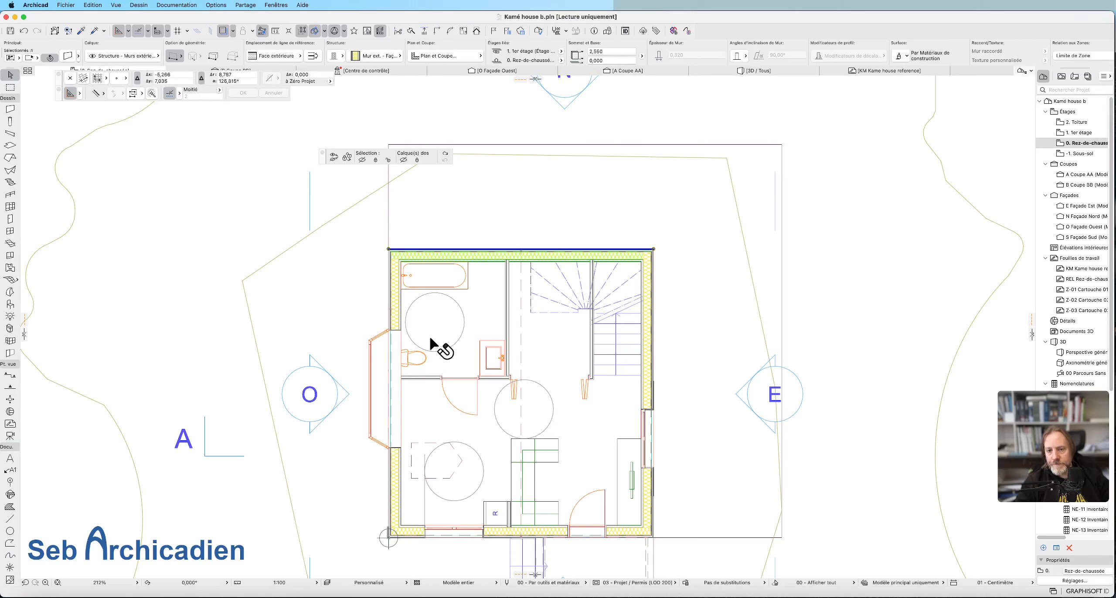
{"action": "left_click", "coordinate": [399, 312], "text": "shift"}
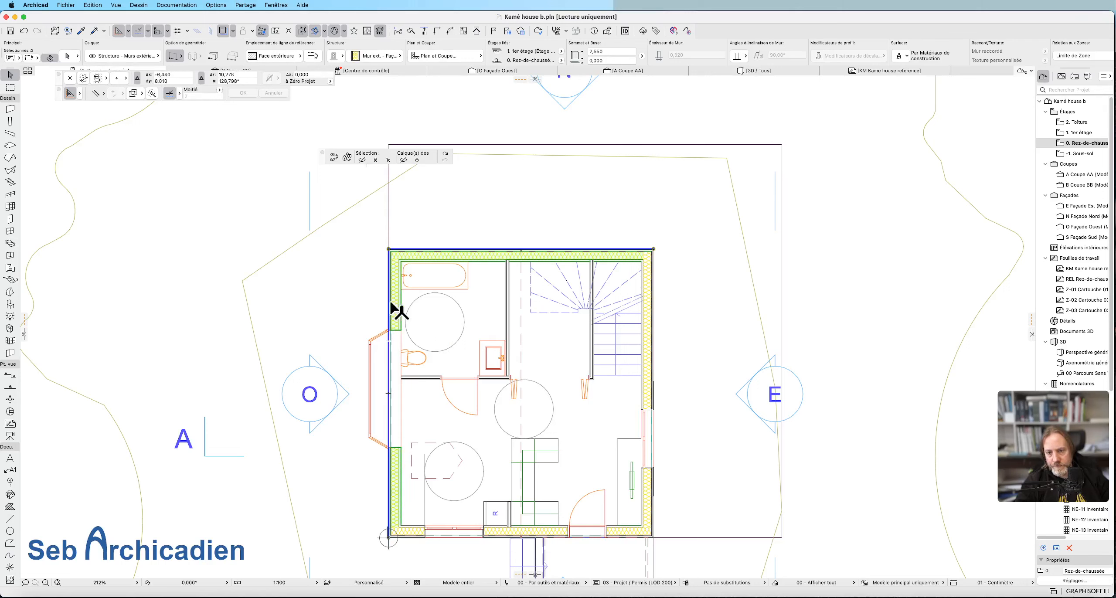
{"action": "left_click", "coordinate": [645, 337], "text": "shift"}
{"action": "left_click", "coordinate": [614, 531], "text": "shift"}
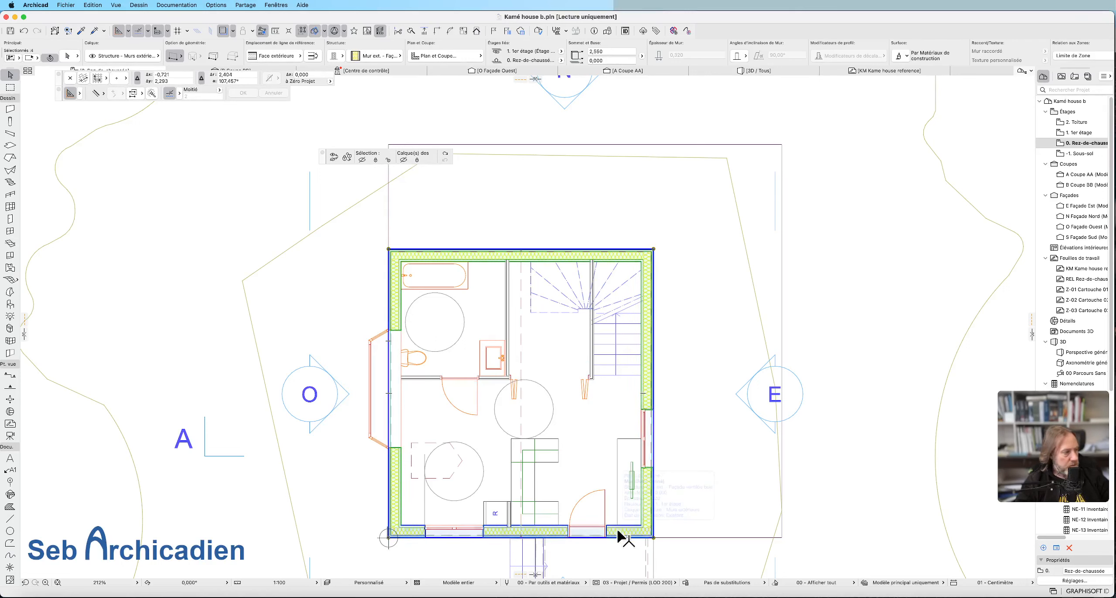
{"action": "scroll", "coordinate": [739, 473], "scroll_direction": "up", "scroll_amount": 2}
{"action": "middle_click_drag", "start_coordinate": [567, 502], "coordinate": [733, 325]}
{"action": "double_click", "coordinate": [601, 61]}
{"action": "type", "text": "-0,35"}
{"action": "key", "text": "Return"}
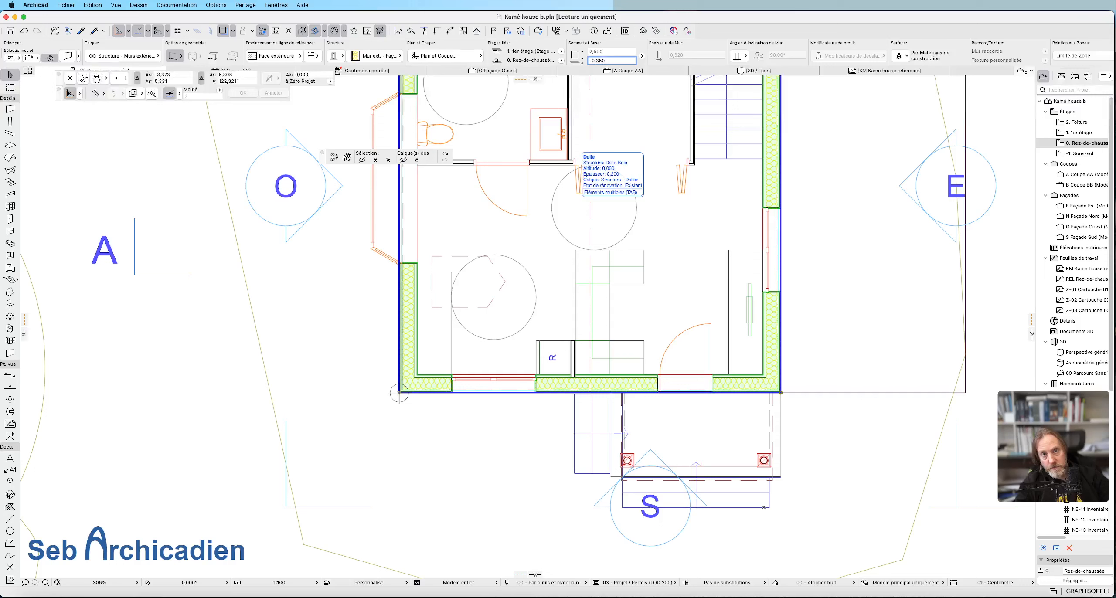
Clear the selection and examine how the exterior walls meet the sand terrain in the 3D view of the whole model.
{"action": "left_click", "coordinate": [485, 427]}
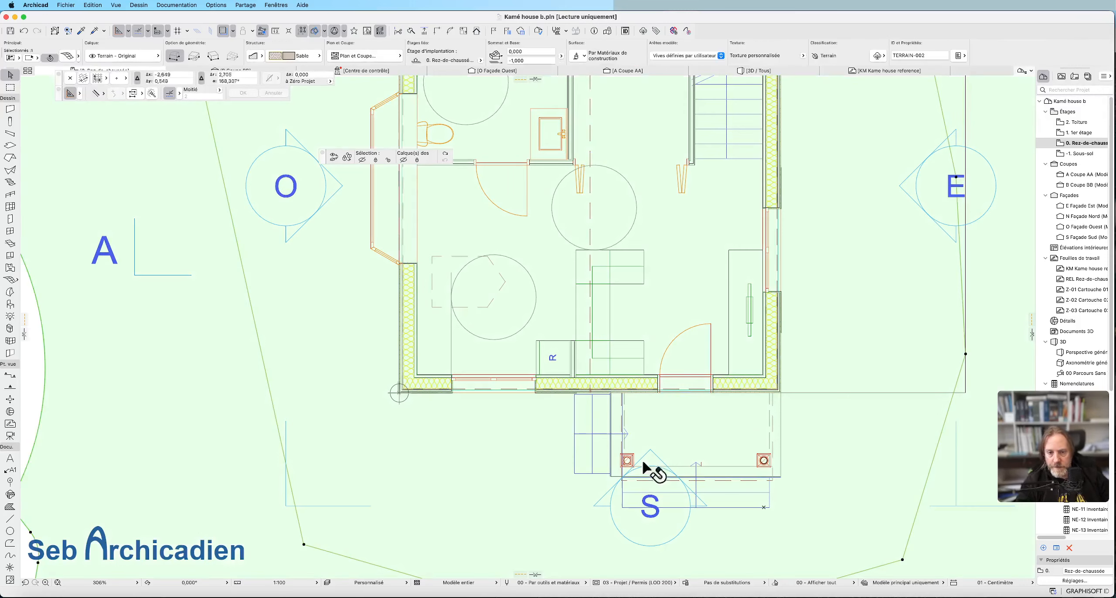
{"action": "scroll", "coordinate": [429, 423], "scroll_direction": "down", "scroll_amount": 5}
{"action": "left_click", "coordinate": [249, 389]}
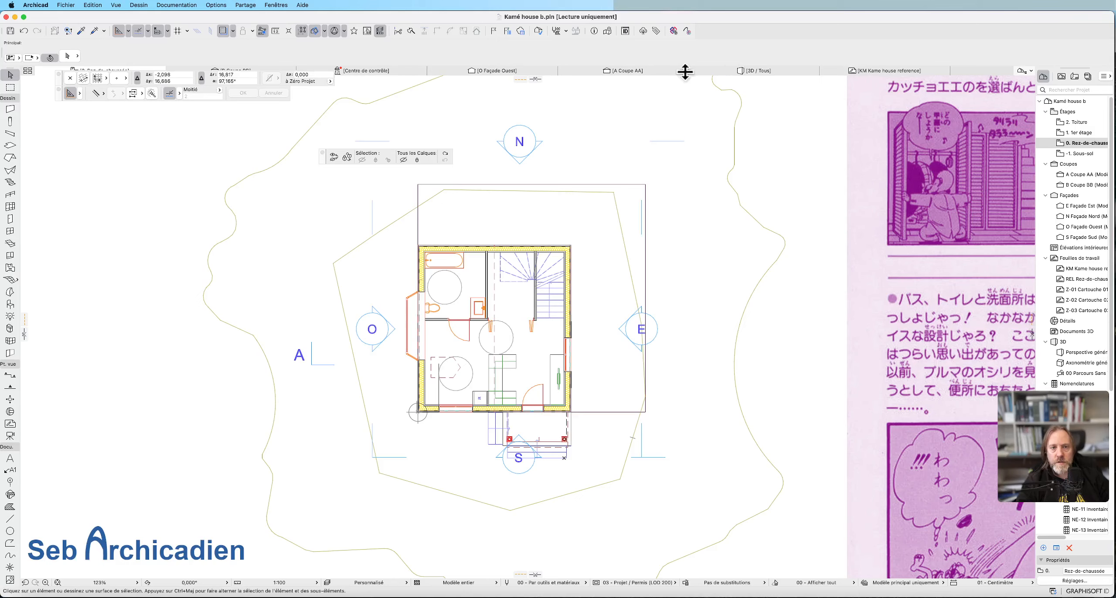
{"action": "left_click", "coordinate": [746, 71]}
{"action": "scroll", "coordinate": [552, 436], "scroll_direction": "down", "scroll_amount": 15}
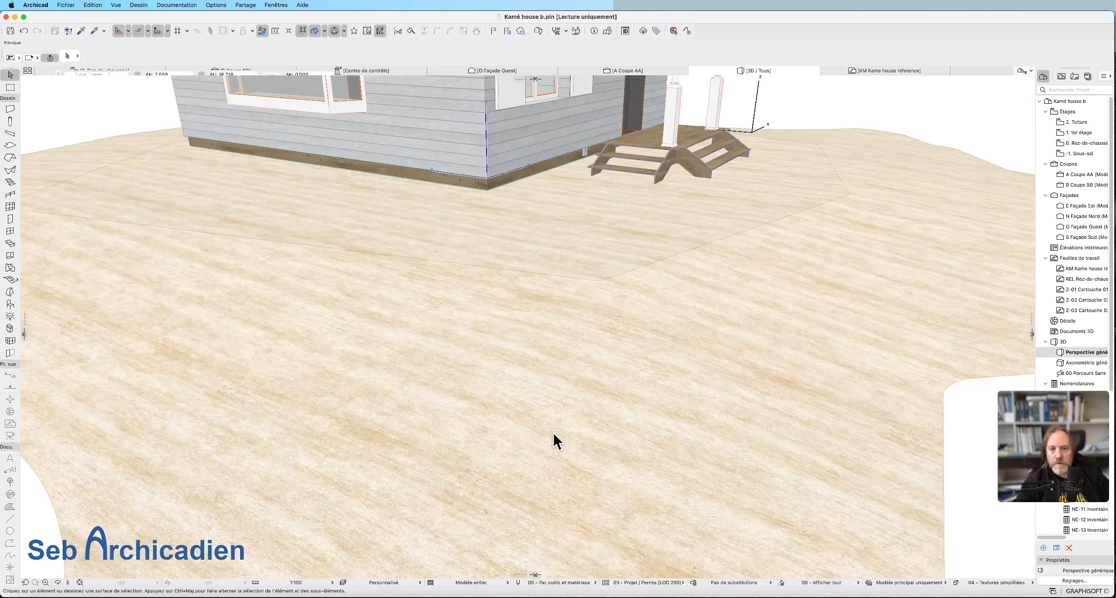
{"action": "scroll", "coordinate": [563, 481], "scroll_direction": "down", "scroll_amount": 1}
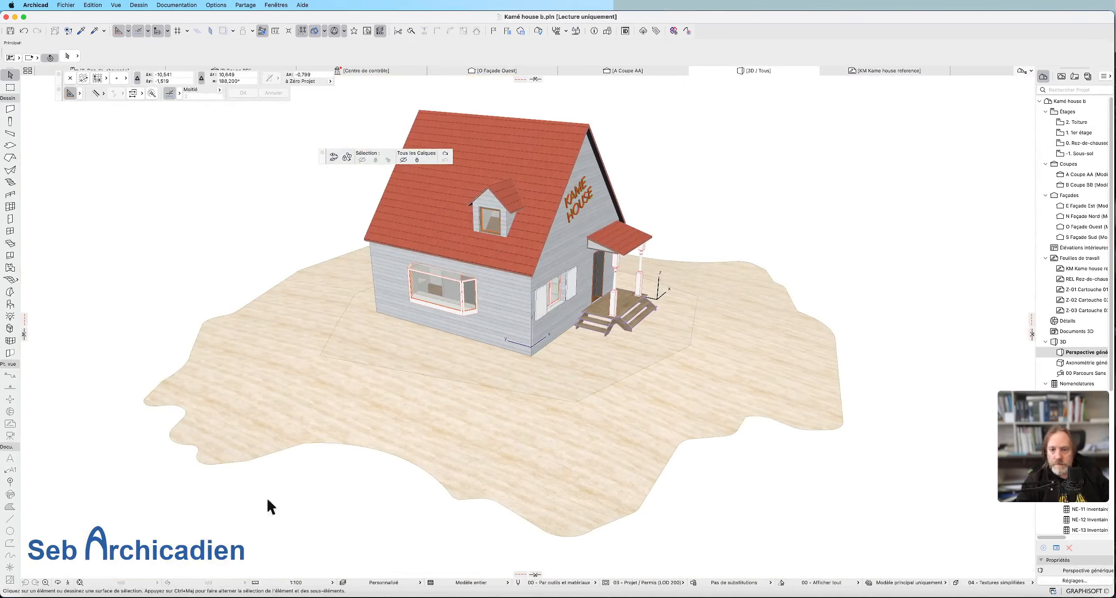
{"action": "left_click", "coordinate": [58, 583]}
{"action": "left_click_drag", "start_coordinate": [610, 371], "coordinate": [460, 358]}
{"action": "left_click_drag", "start_coordinate": [756, 294], "coordinate": [655, 224]}
{"action": "left_click_drag", "start_coordinate": [453, 533], "coordinate": [490, 308]}
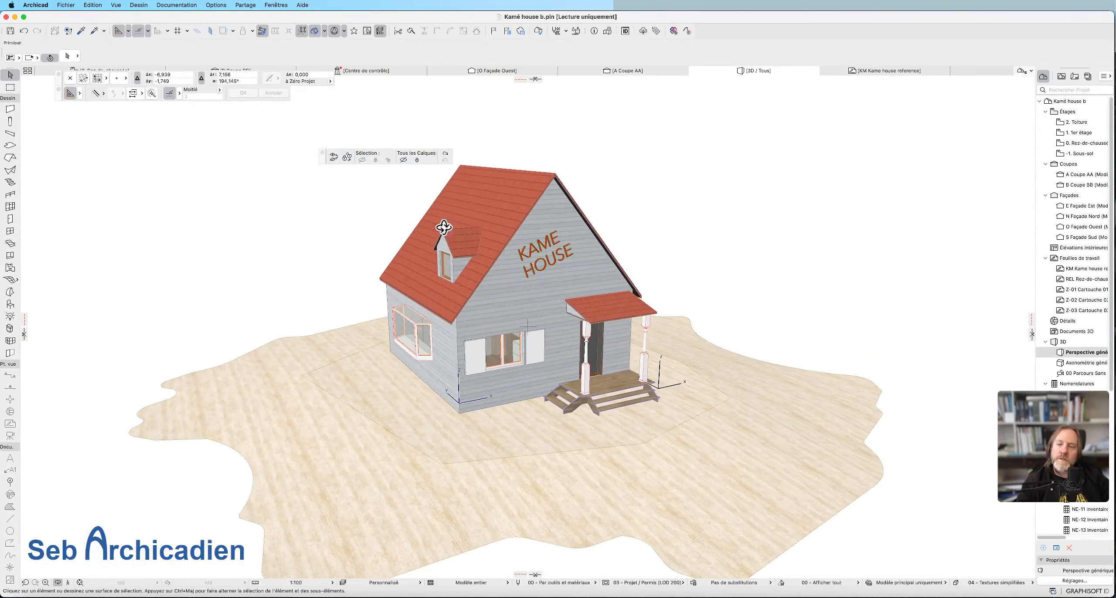
Switch the model view options to 04 - Exécution (LOD 300) and place the floating selection and layers palette beneath the coordinates palette.
{"action": "left_click", "coordinate": [177, 5]}
{"action": "mouse_move", "coordinate": [203, 81]}
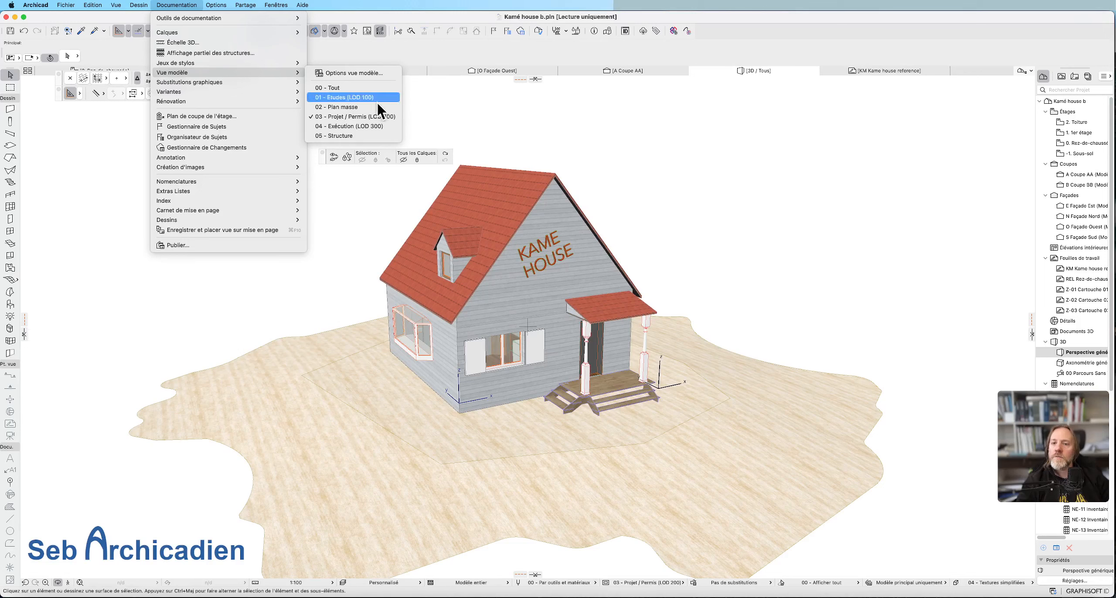
{"action": "left_click", "coordinate": [346, 124]}
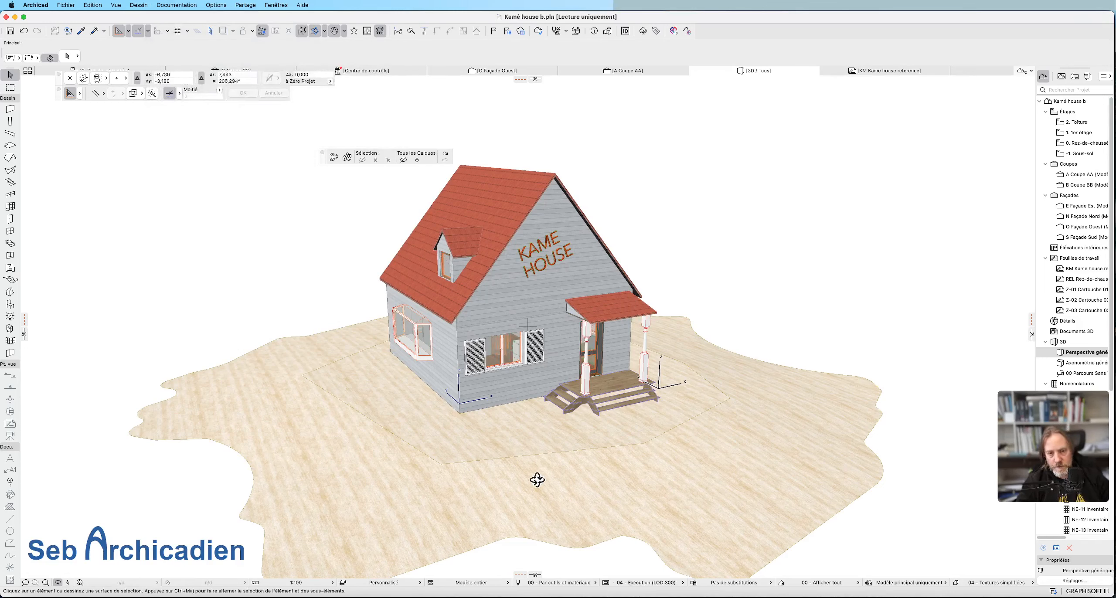
{"action": "left_click", "coordinate": [57, 582]}
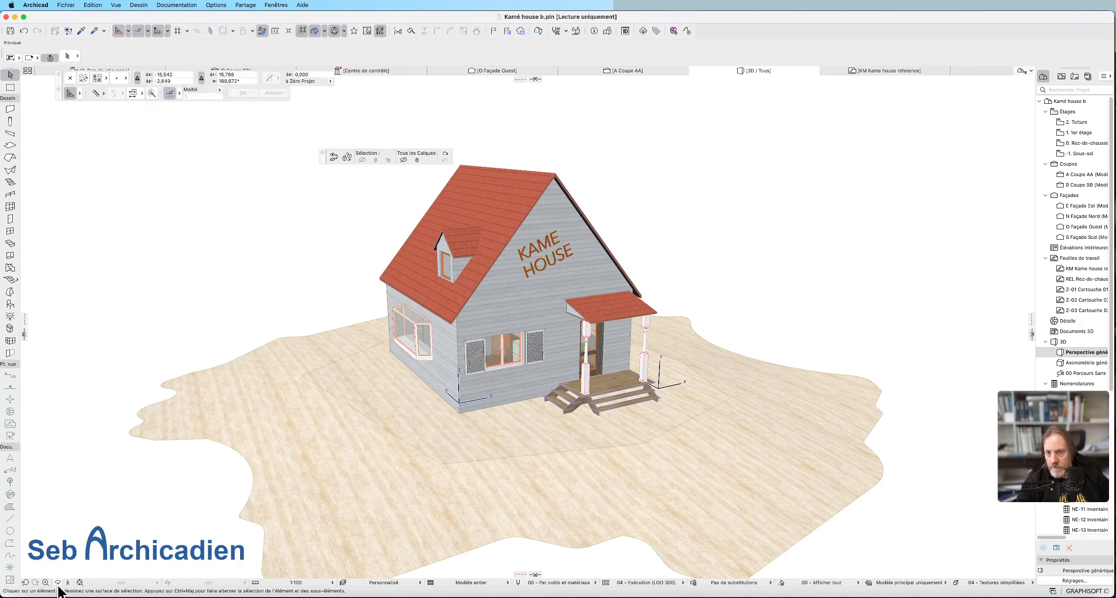
{"action": "left_click_drag", "start_coordinate": [323, 160], "coordinate": [61, 122]}
Inspect the house and island in 3D from several angles, including the exterior wall with the bay window.
{"action": "left_click_drag", "start_coordinate": [541, 353], "coordinate": [526, 259]}
{"action": "key", "text": "Escape"}
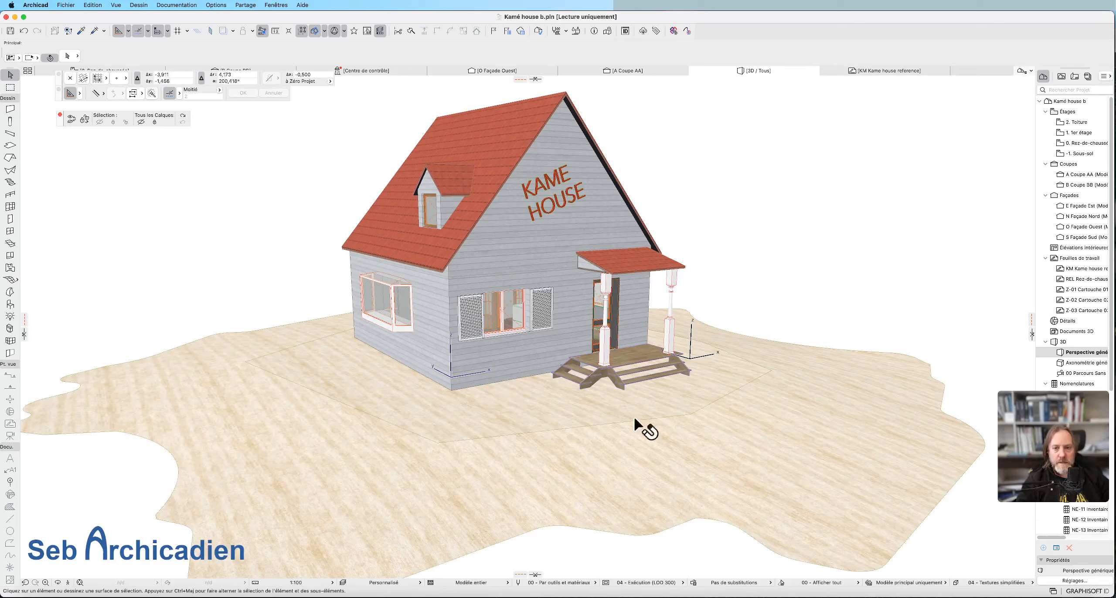
{"action": "scroll", "coordinate": [610, 428], "scroll_direction": "down", "scroll_amount": 1}
{"action": "left_click", "coordinate": [58, 583]}
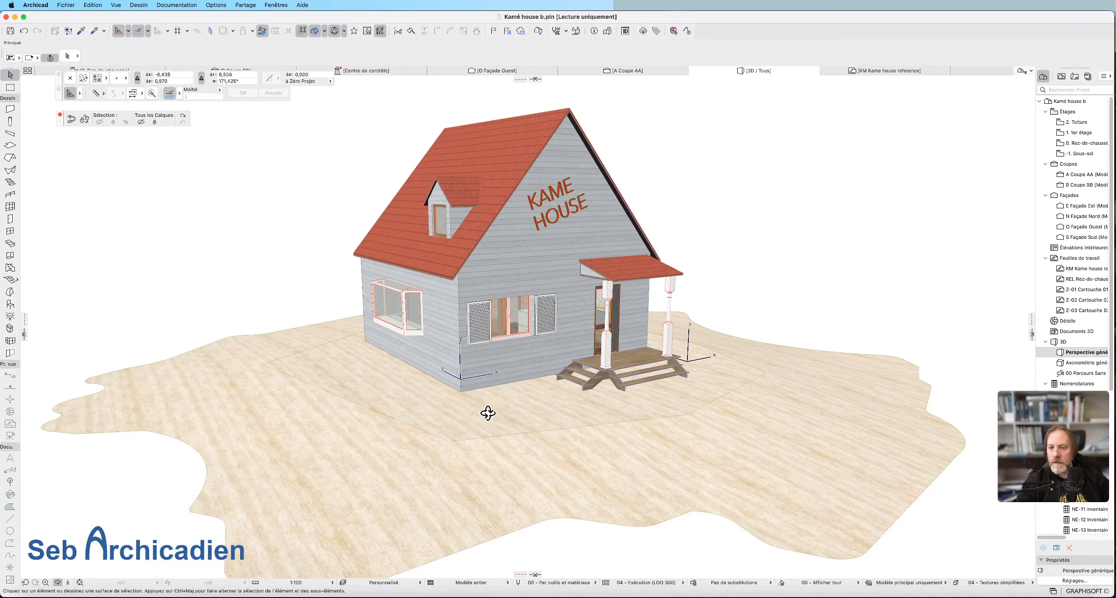
{"action": "left_click_drag", "start_coordinate": [488, 414], "coordinate": [535, 404]}
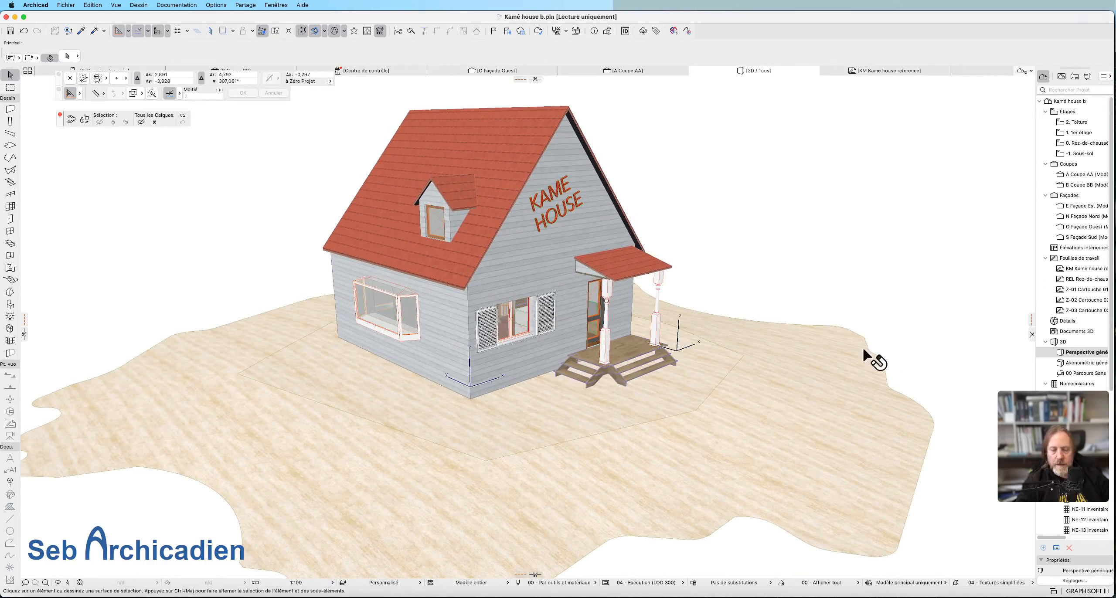
{"action": "left_click", "coordinate": [456, 327]}
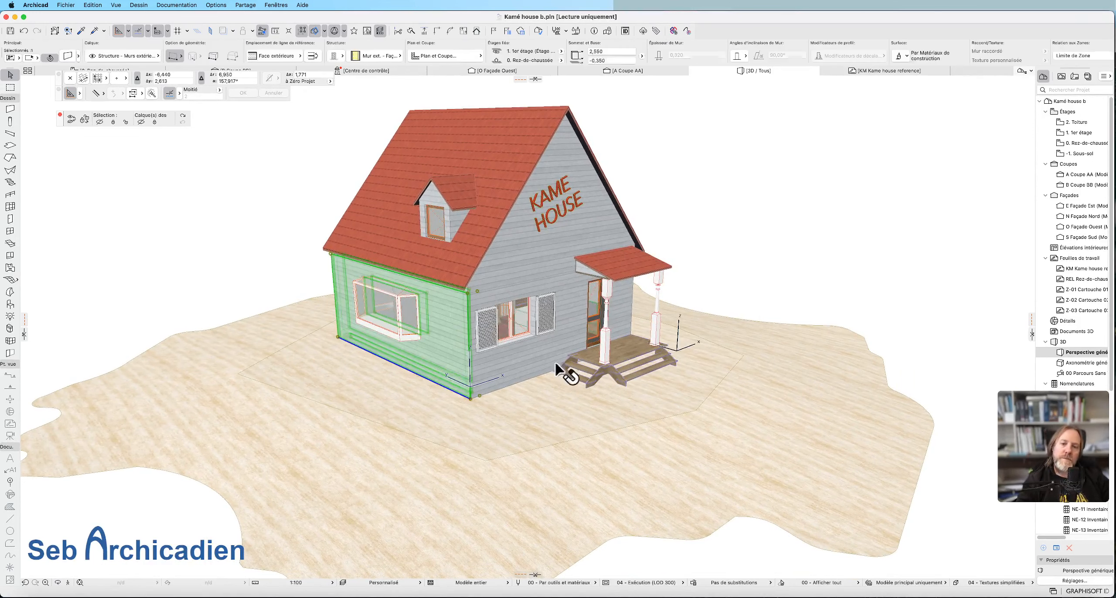
{"action": "left_click", "coordinate": [865, 238]}
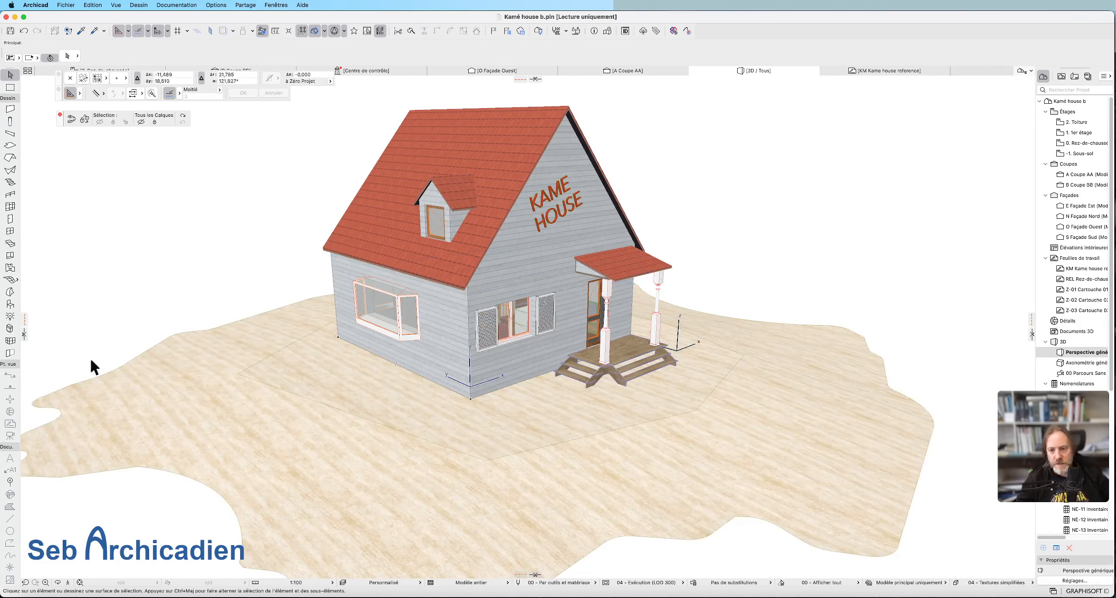
{"action": "scroll", "coordinate": [829, 360], "scroll_direction": "down", "scroll_amount": 1}
{"action": "middle_click_drag", "start_coordinate": [584, 464], "coordinate": [563, 459], "text": "shift"}
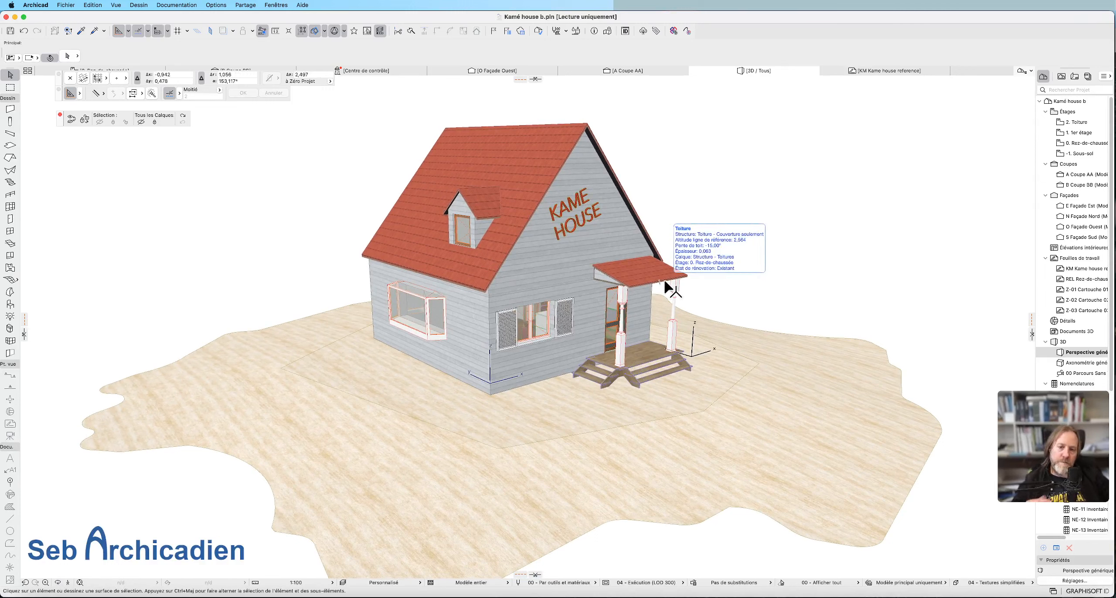